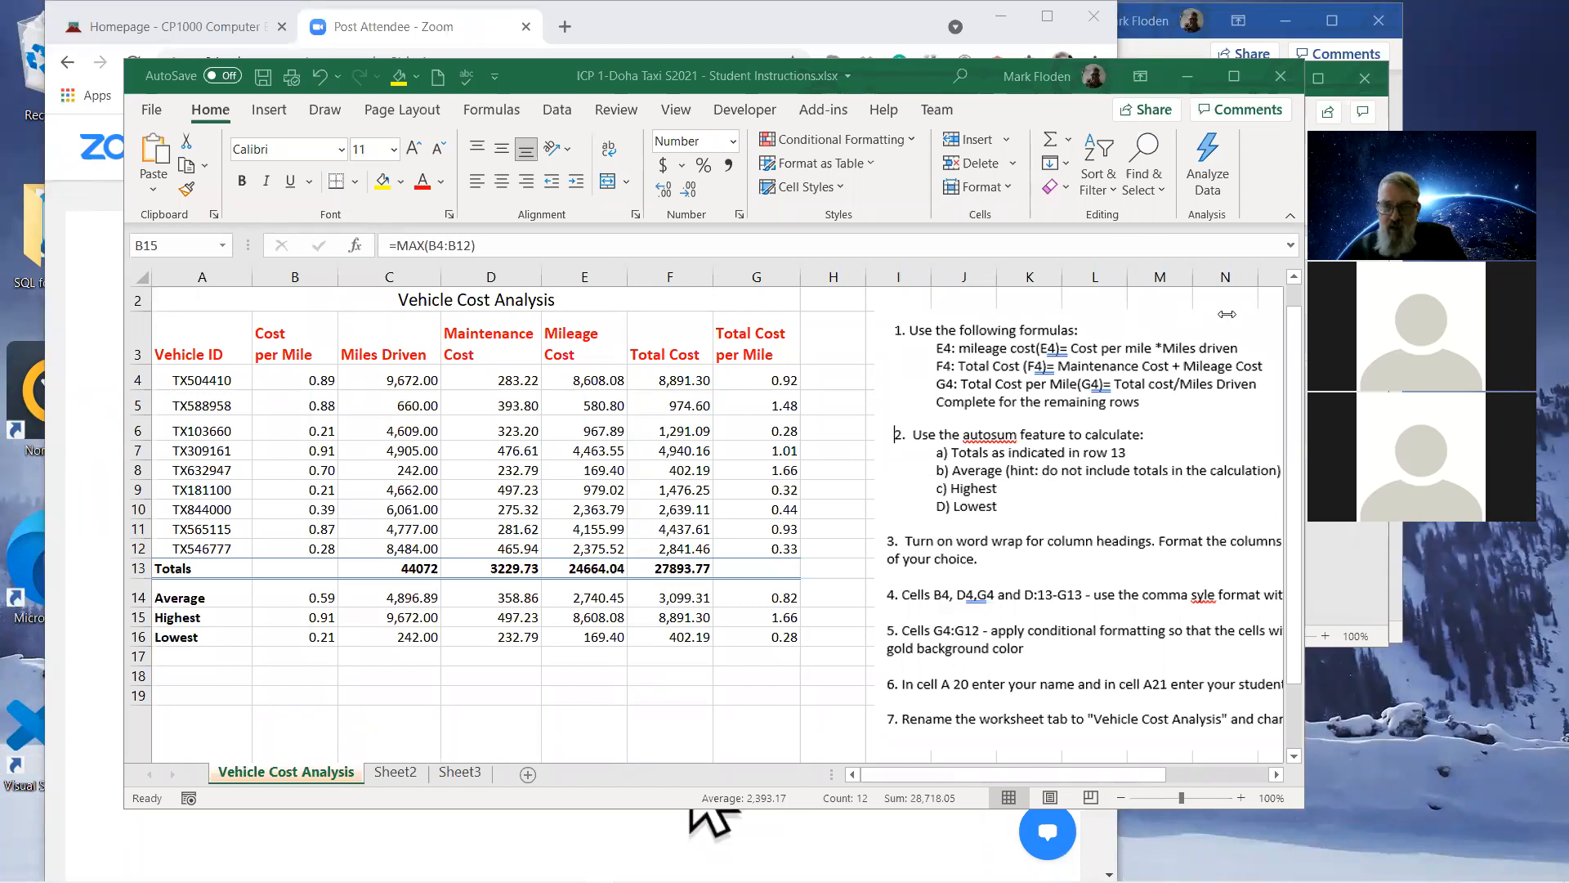
Reposition and widen the workbook window so the assignment instructions beside the table can be read.
drag(1302, 450, 1426, 449)
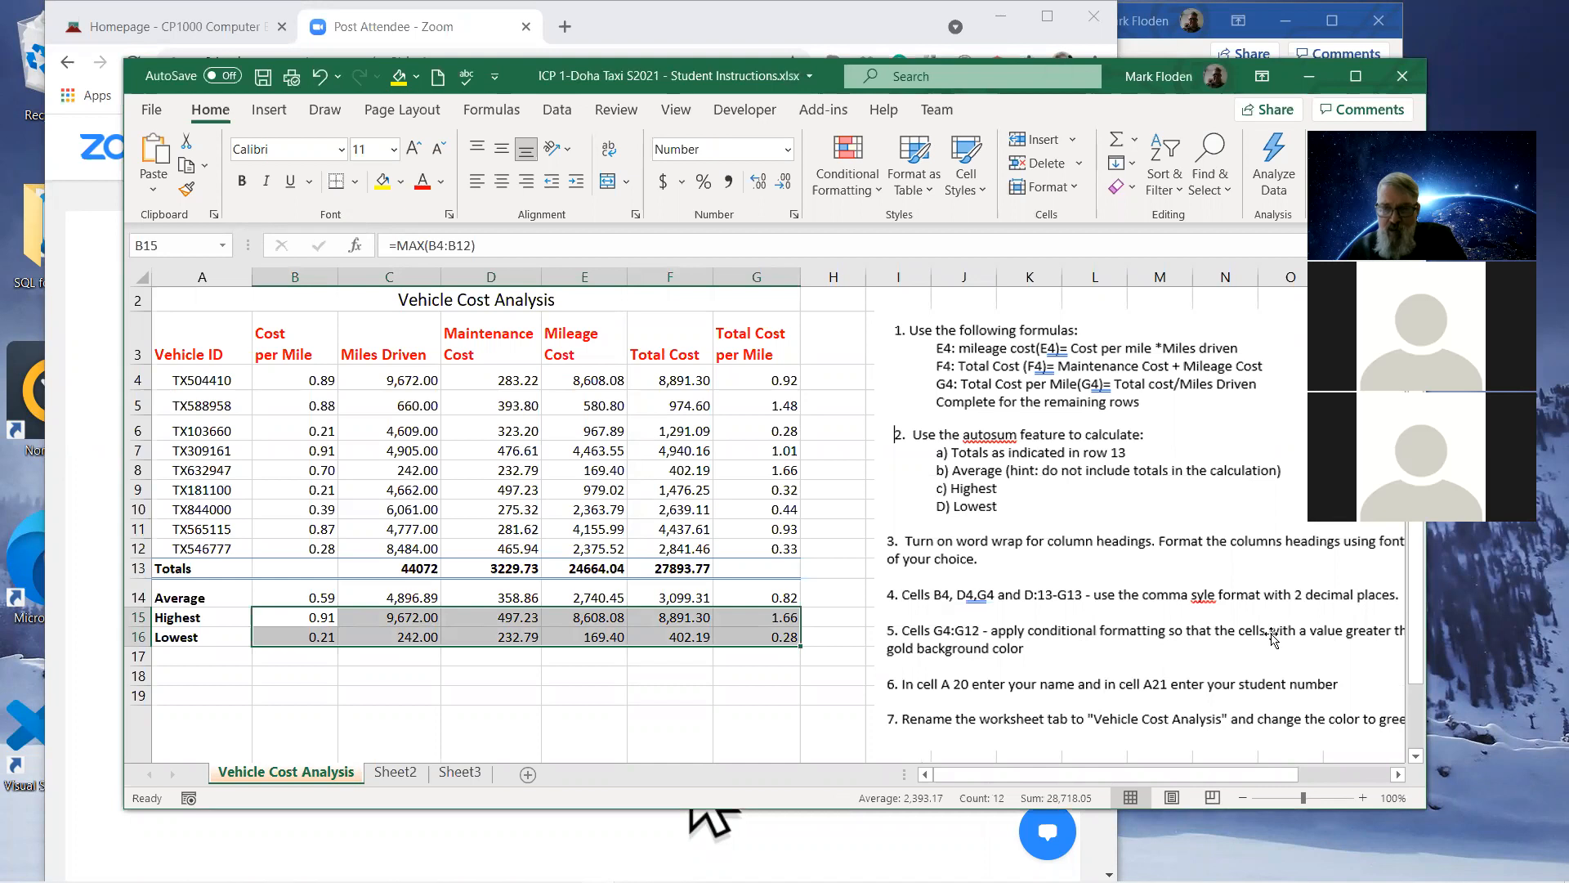
click(1307, 640)
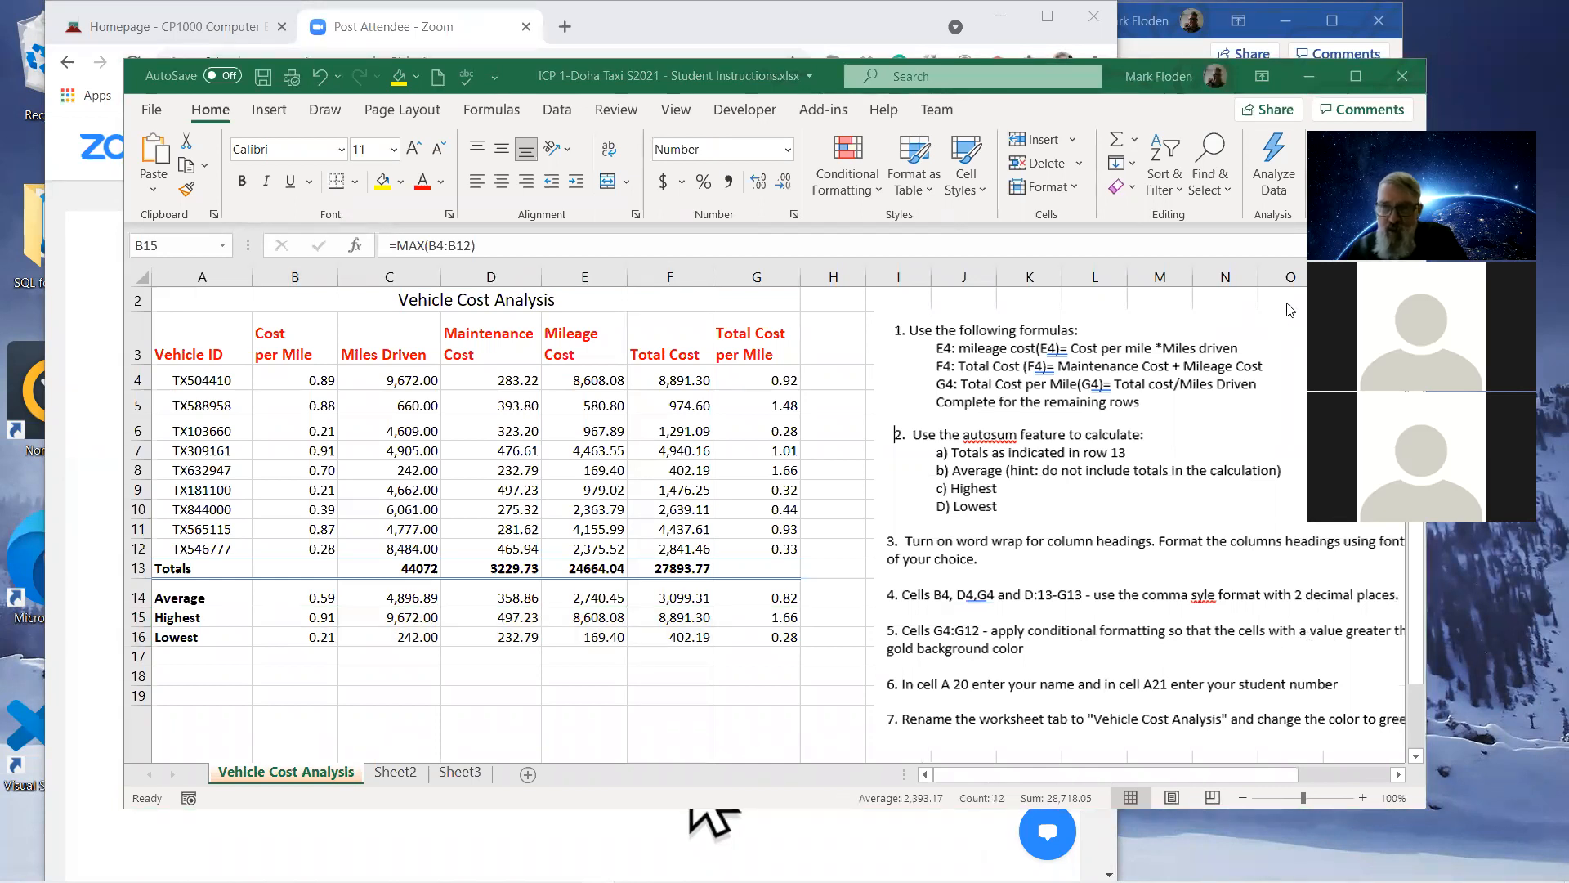
click(508, 71)
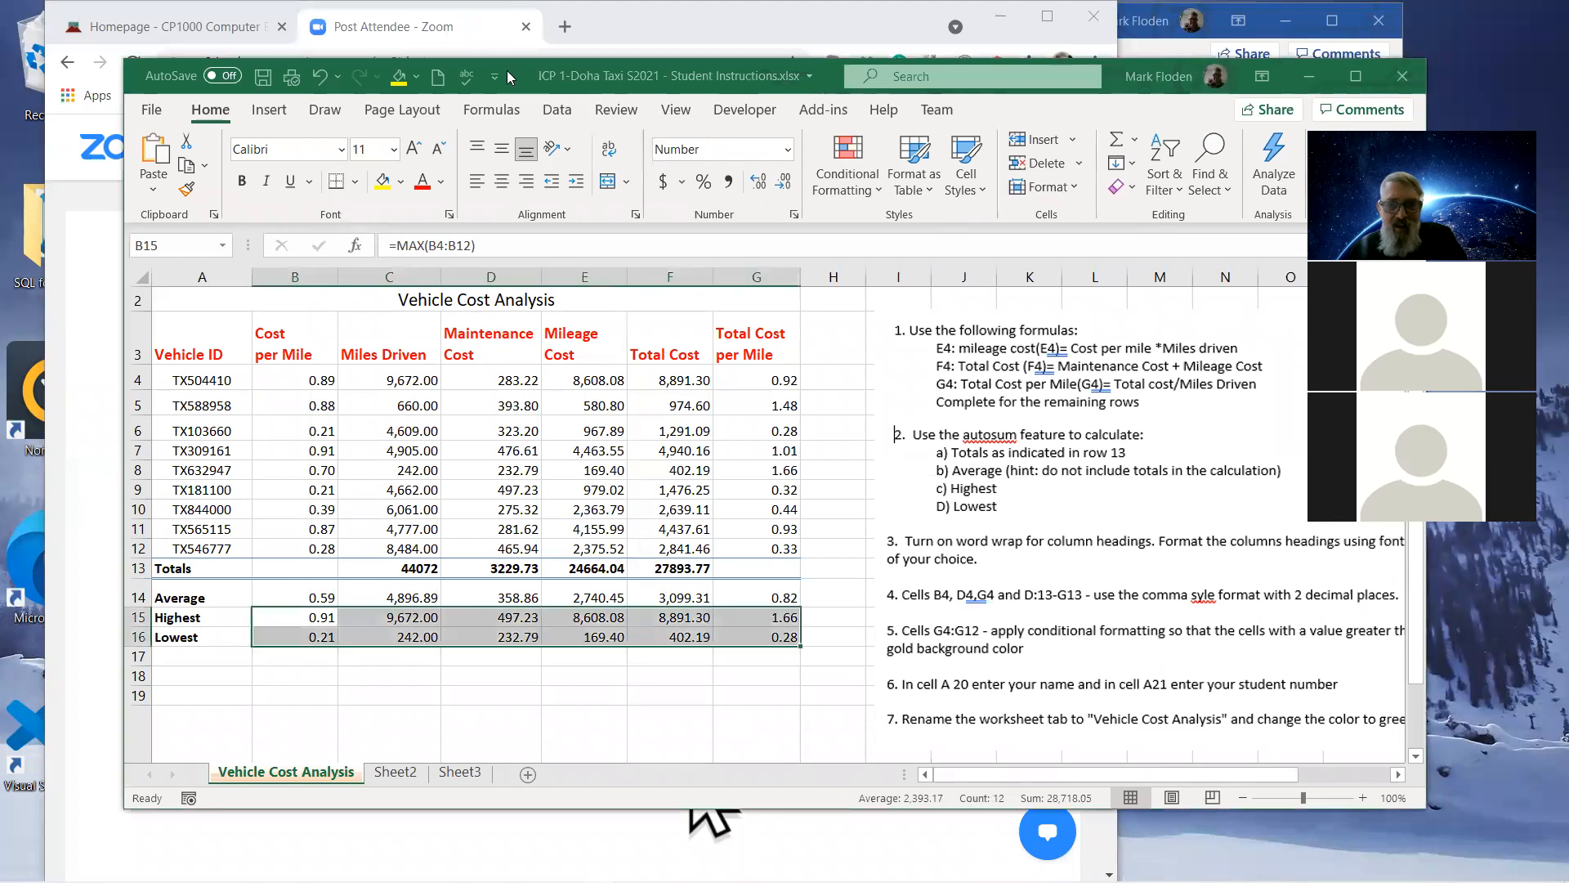
drag(507, 71, 394, 56)
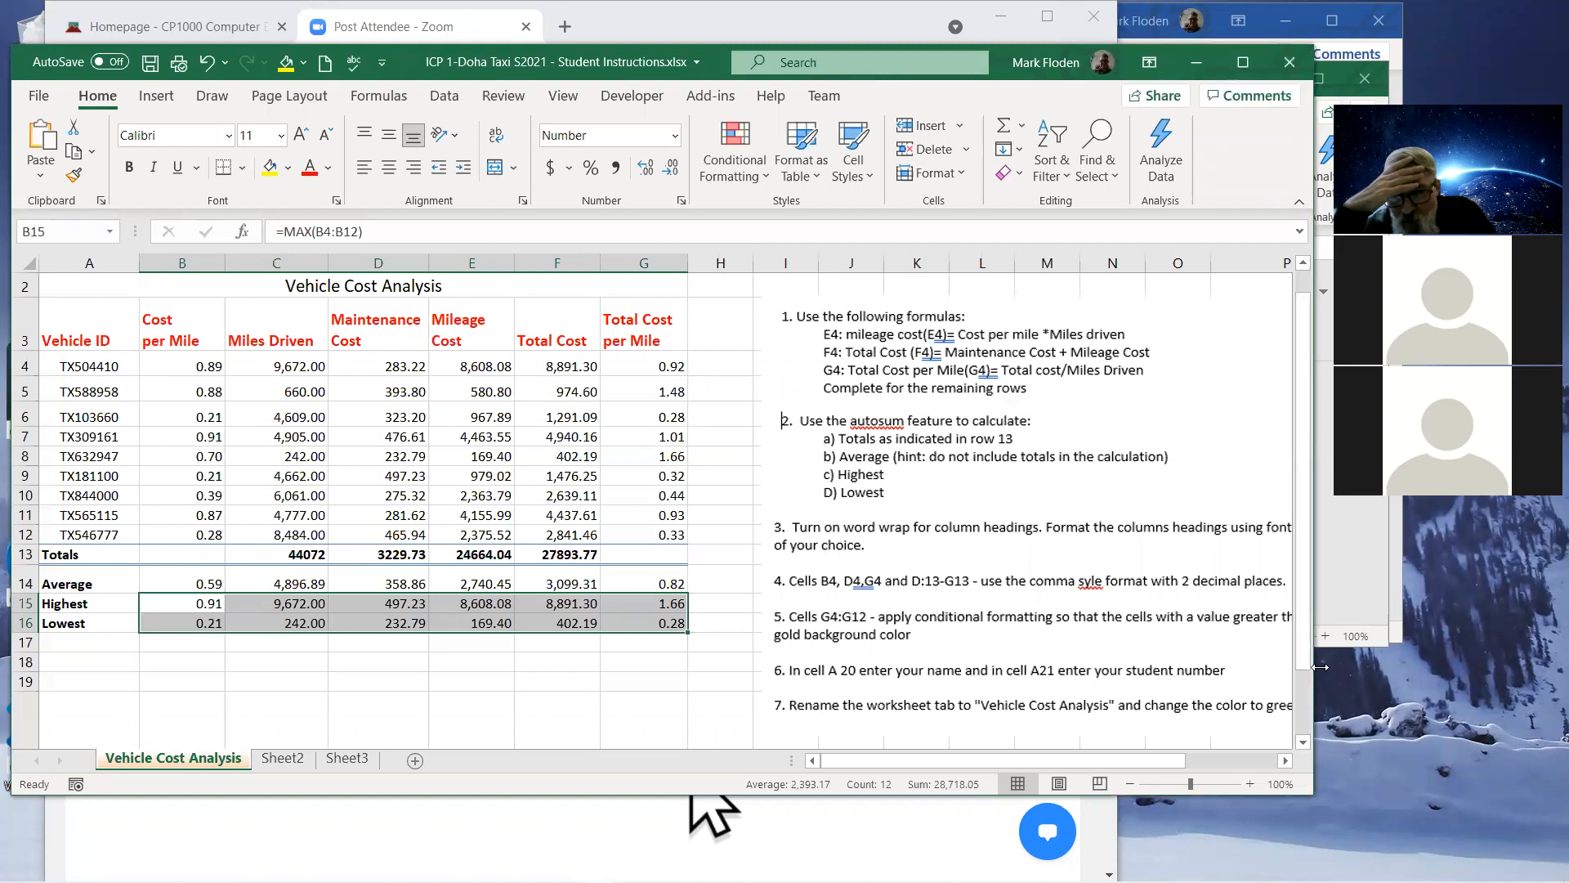
drag(1321, 667, 1395, 667)
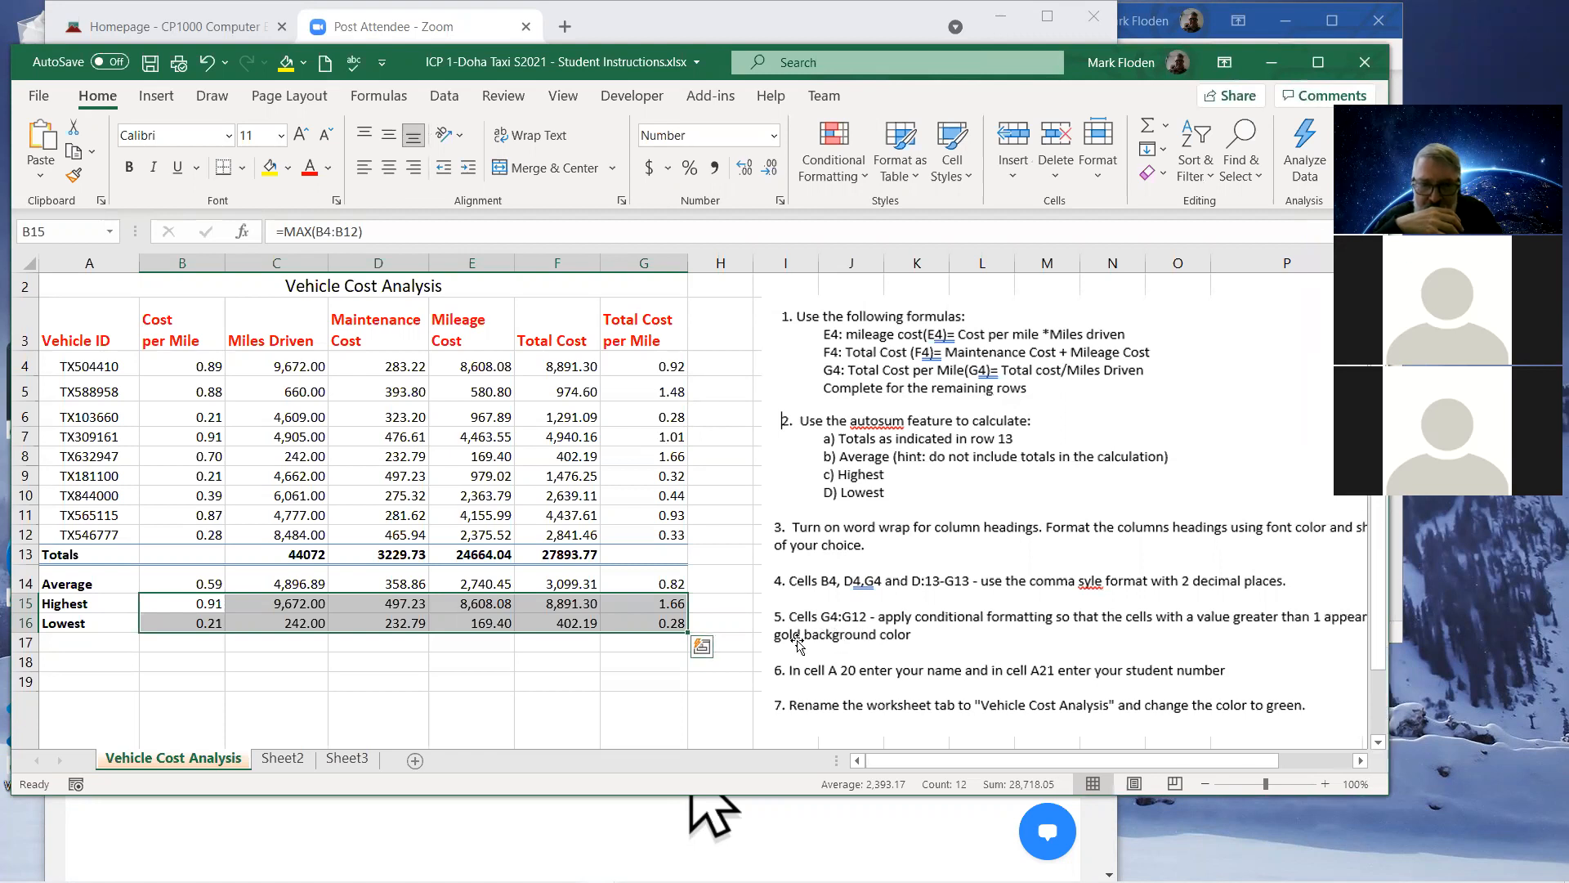
Start a new conditional formatting rule for the Total Cost per Mile values in G4:G12.
drag(630, 360, 638, 540)
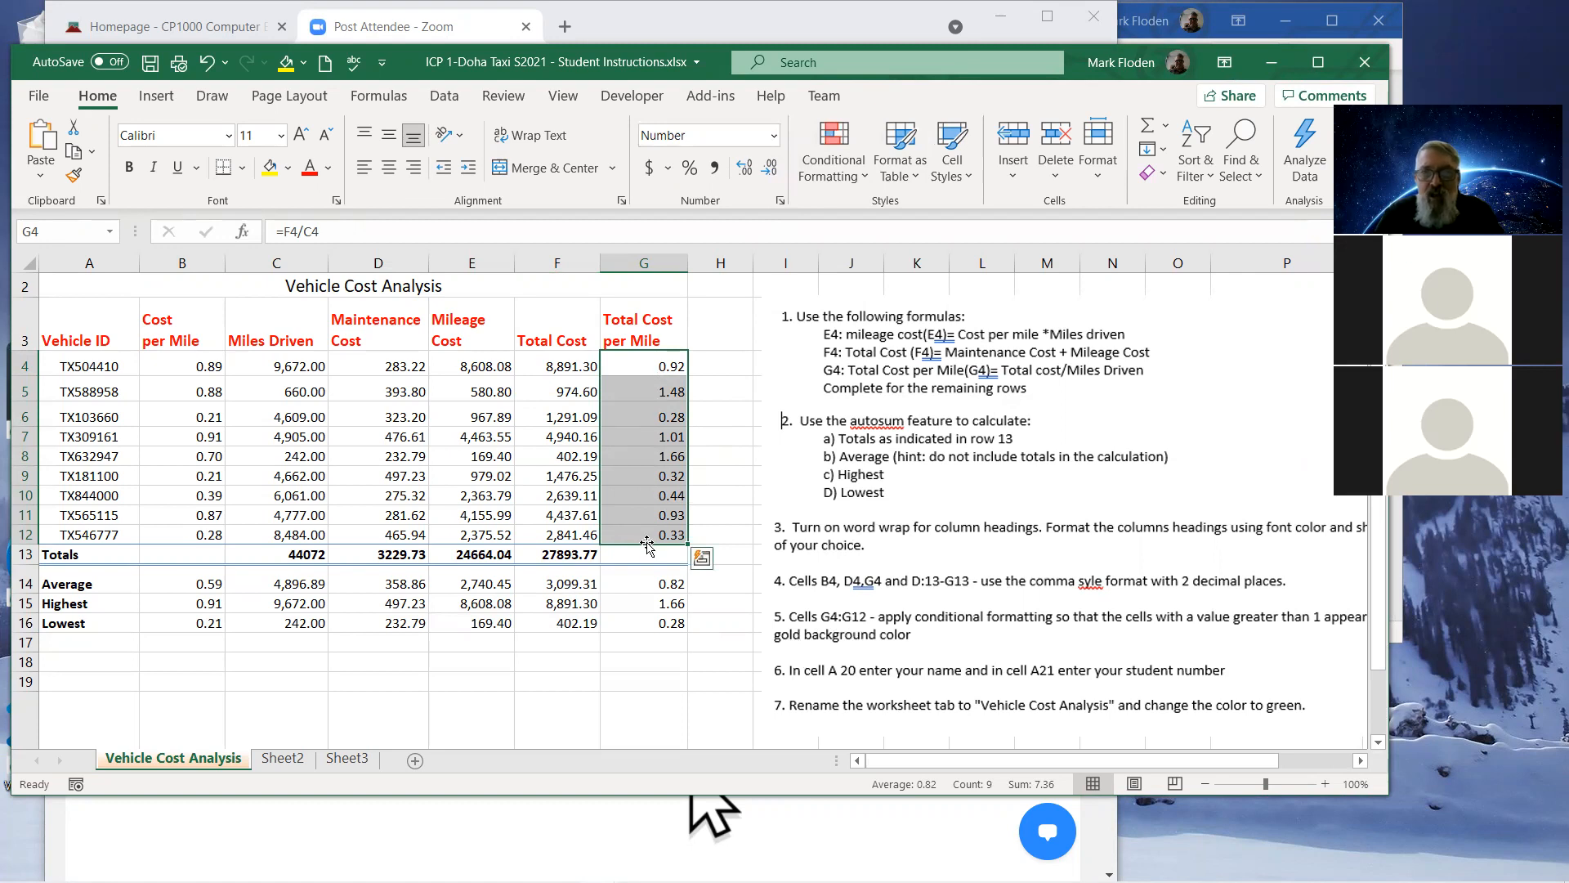
click(835, 141)
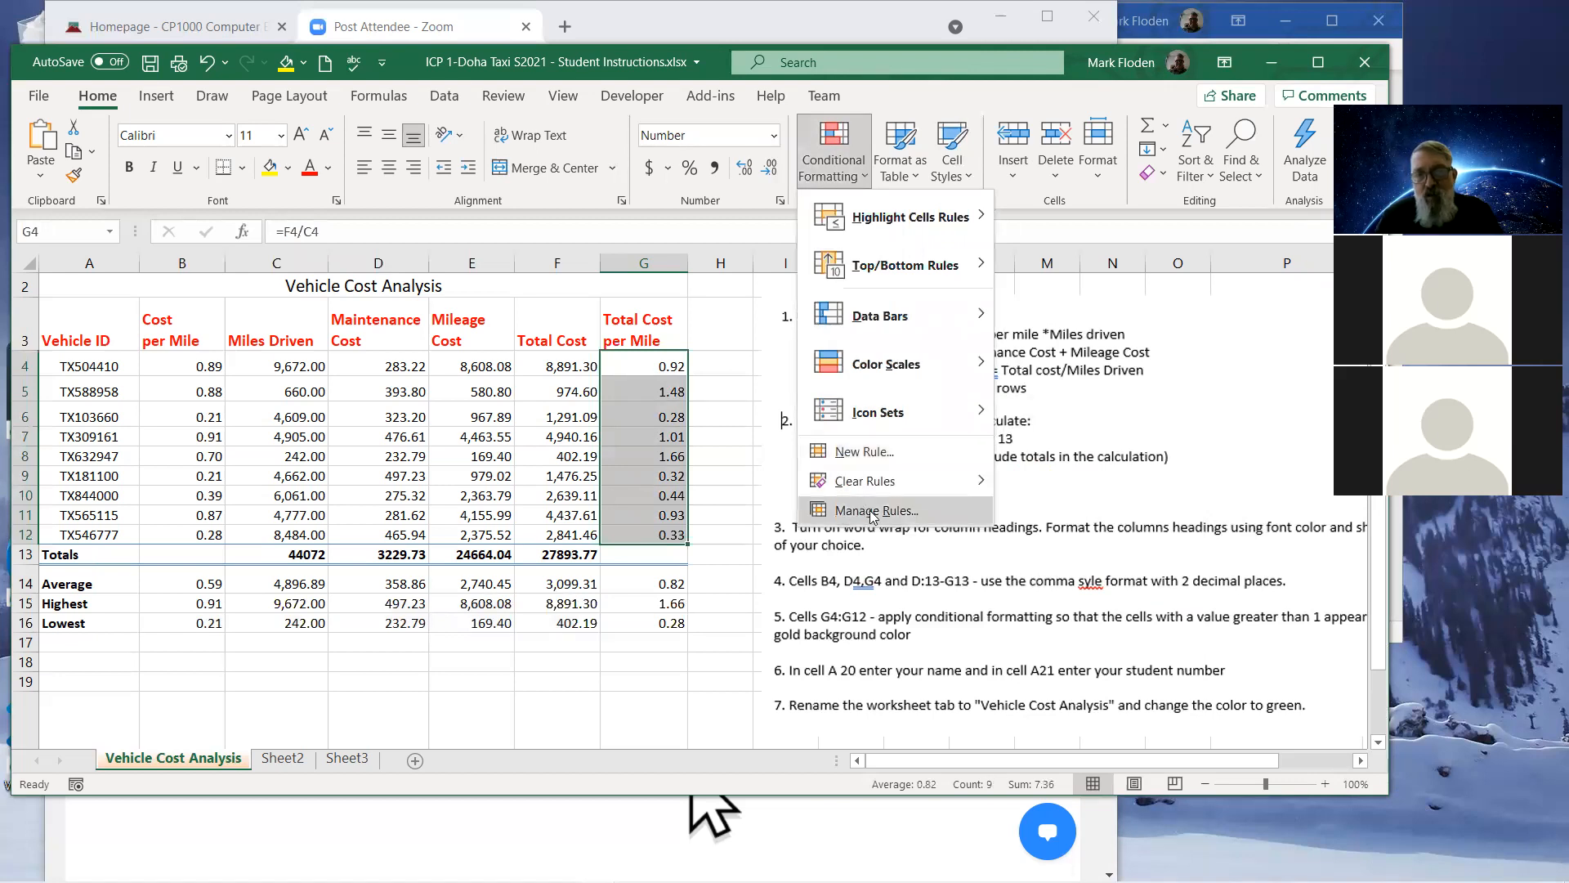
mouse_move(870, 486)
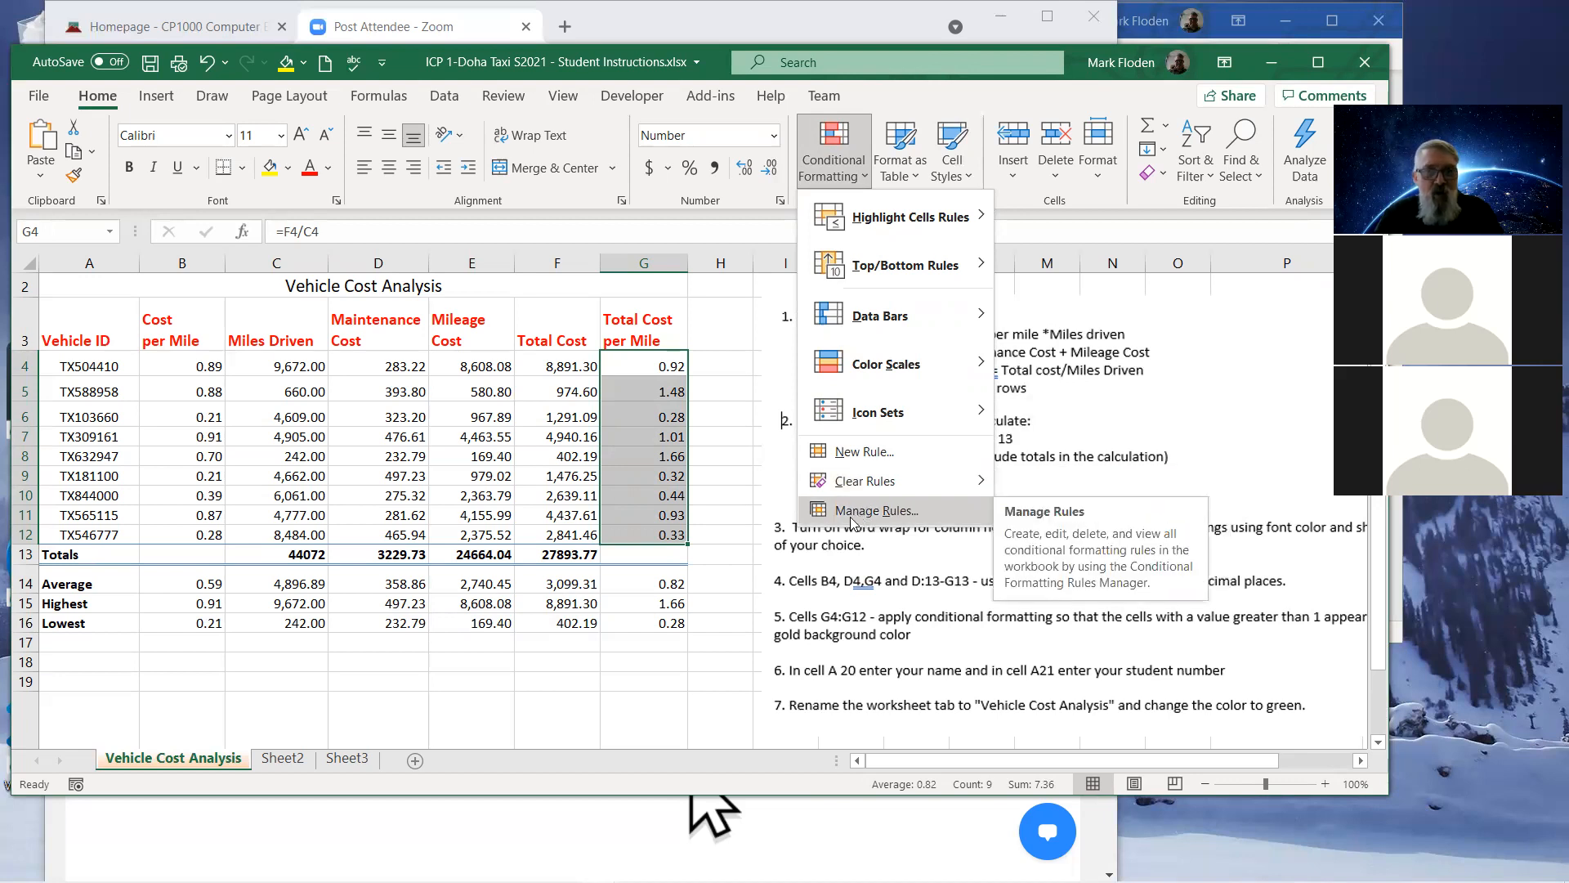
click(848, 457)
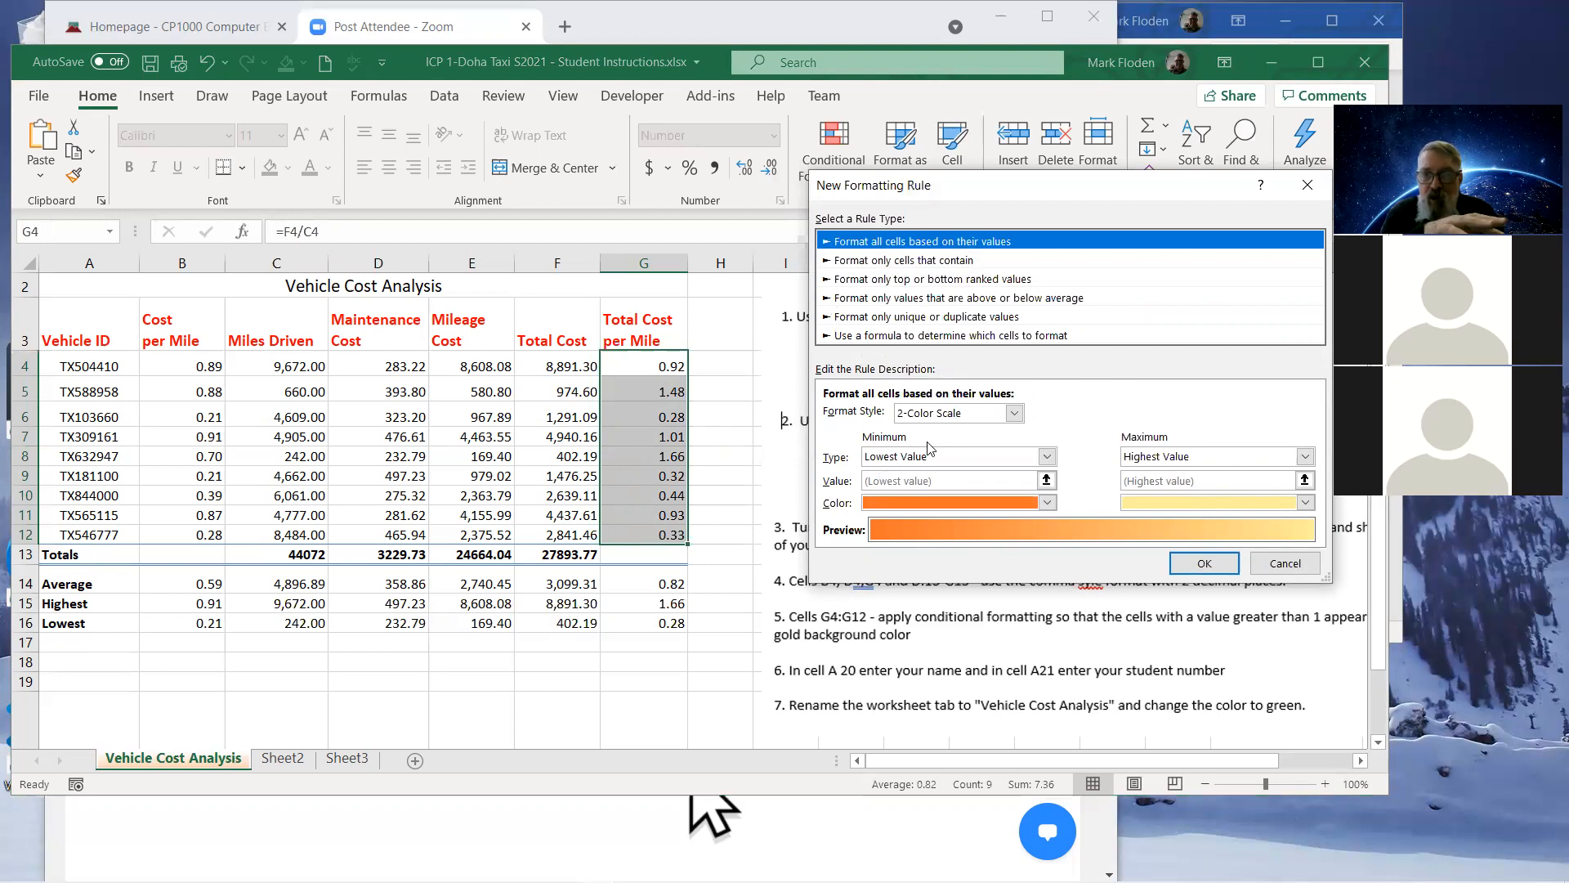
Look through the format styles for value-based formatting and try the Data Bar style.
click(1014, 414)
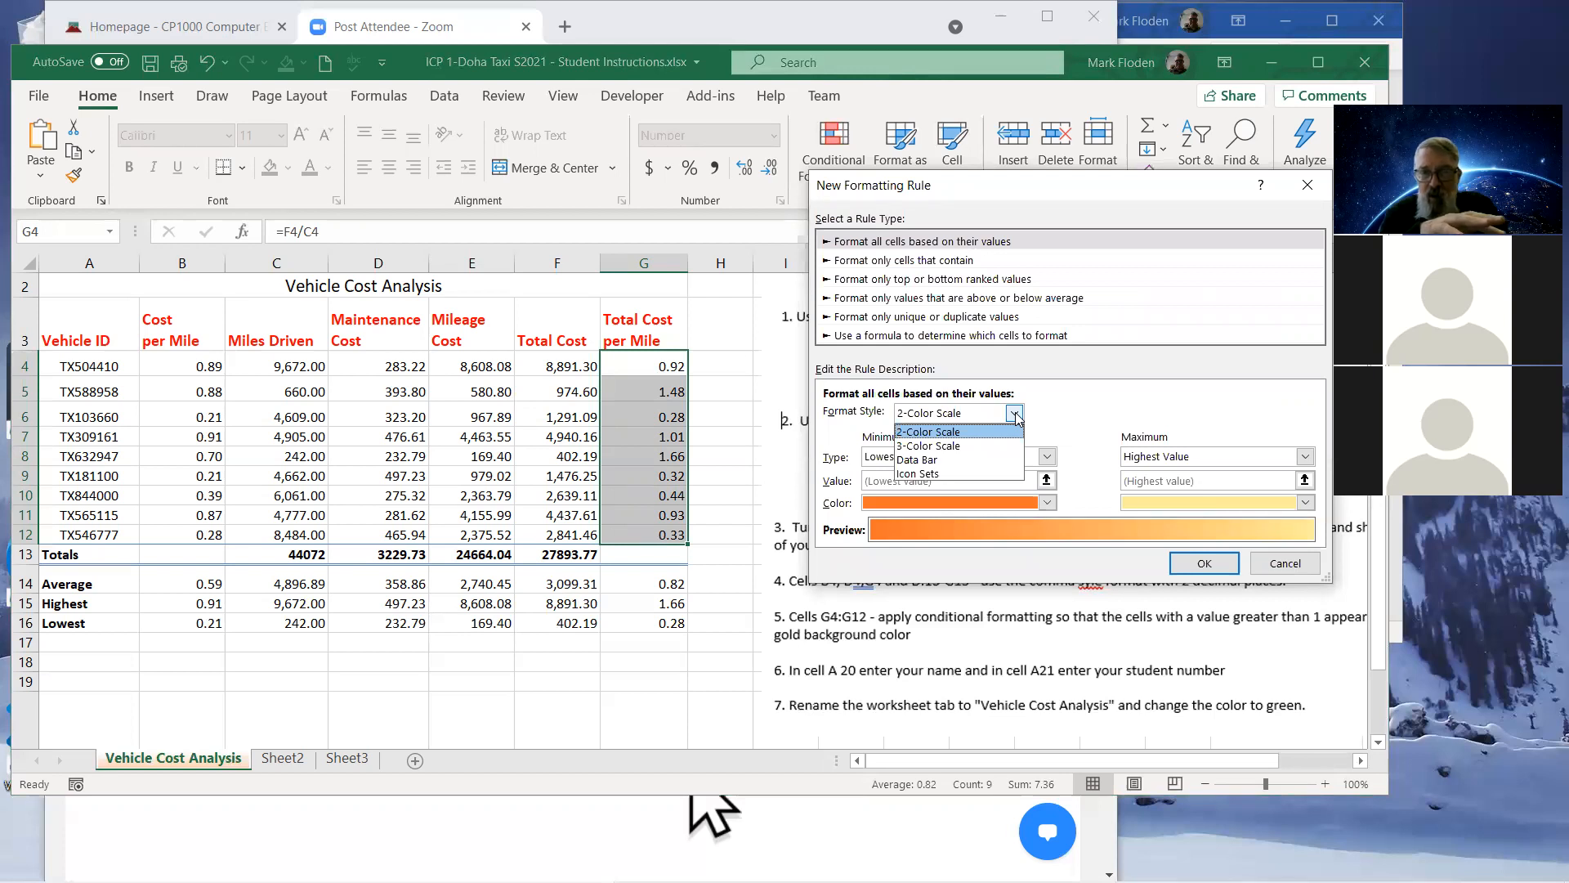
click(1015, 415)
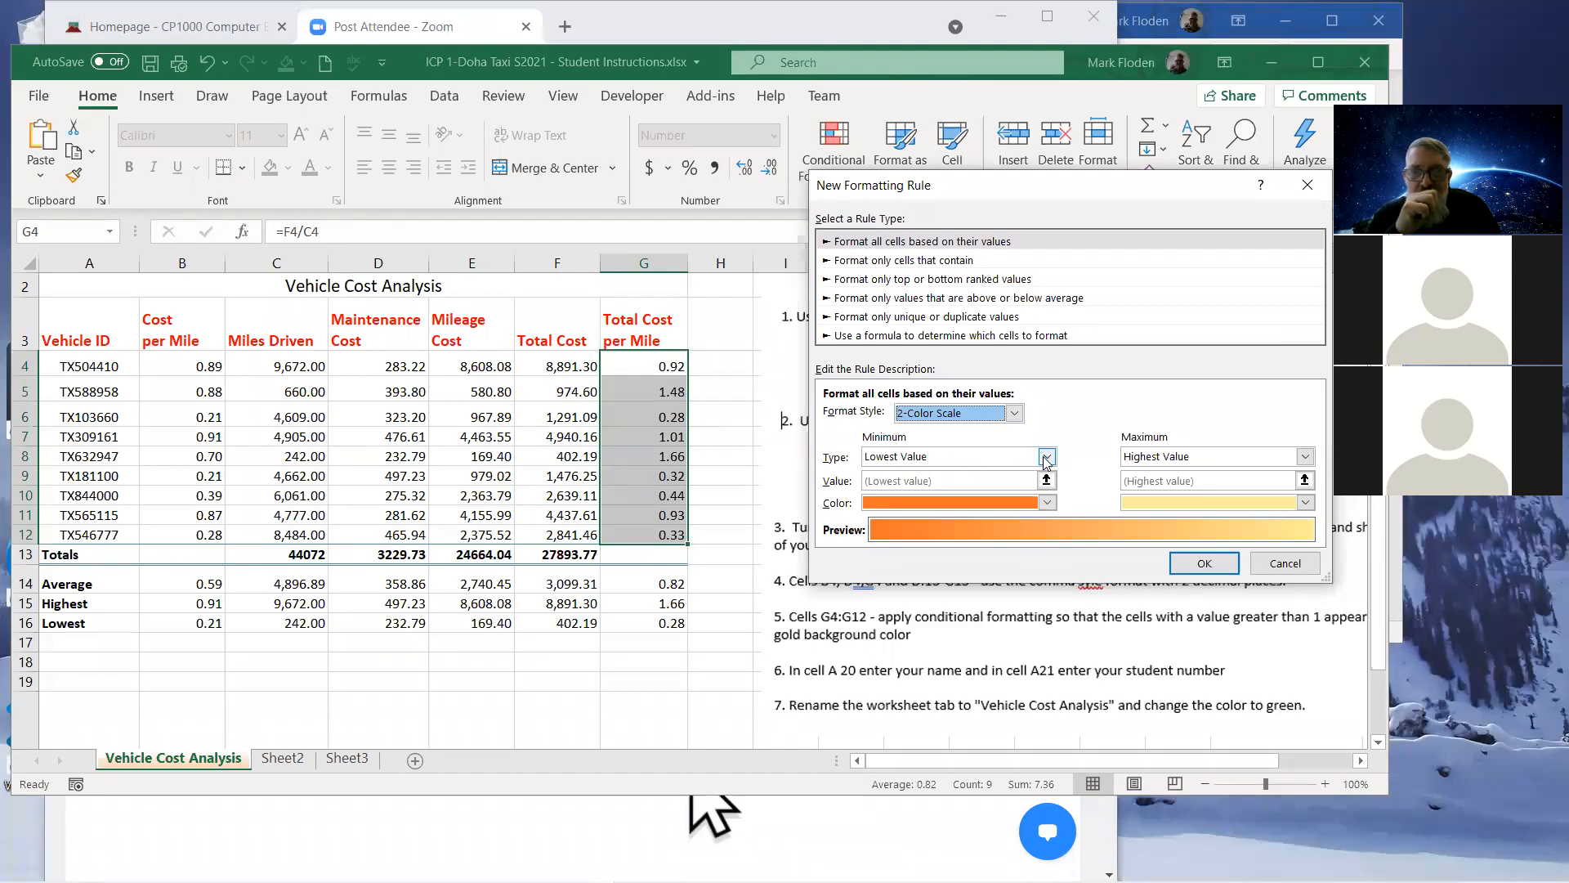
click(1015, 413)
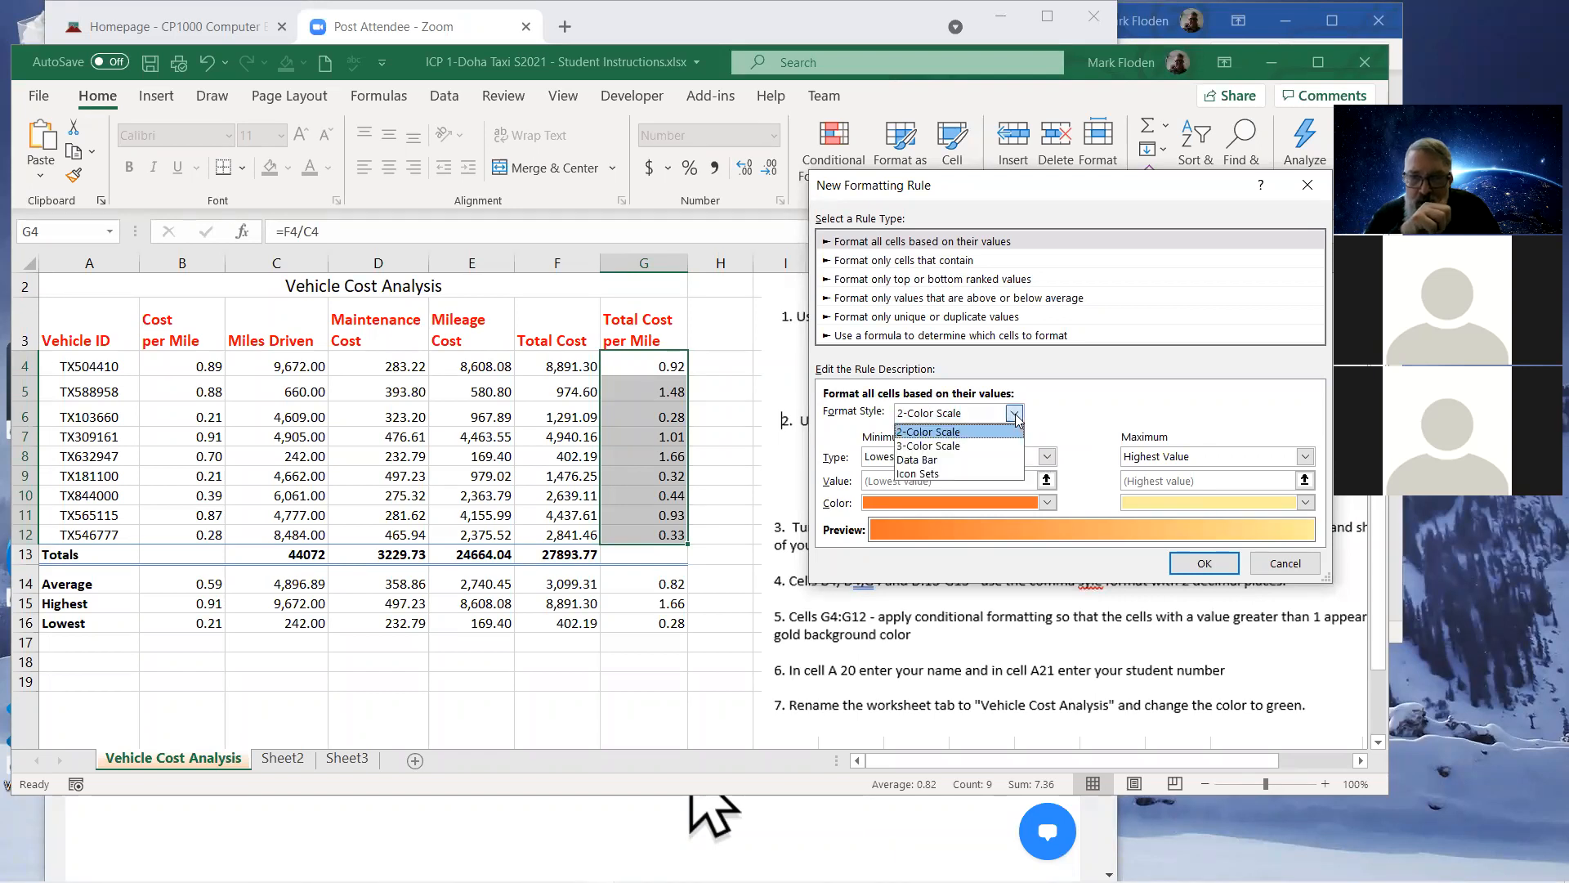
click(984, 464)
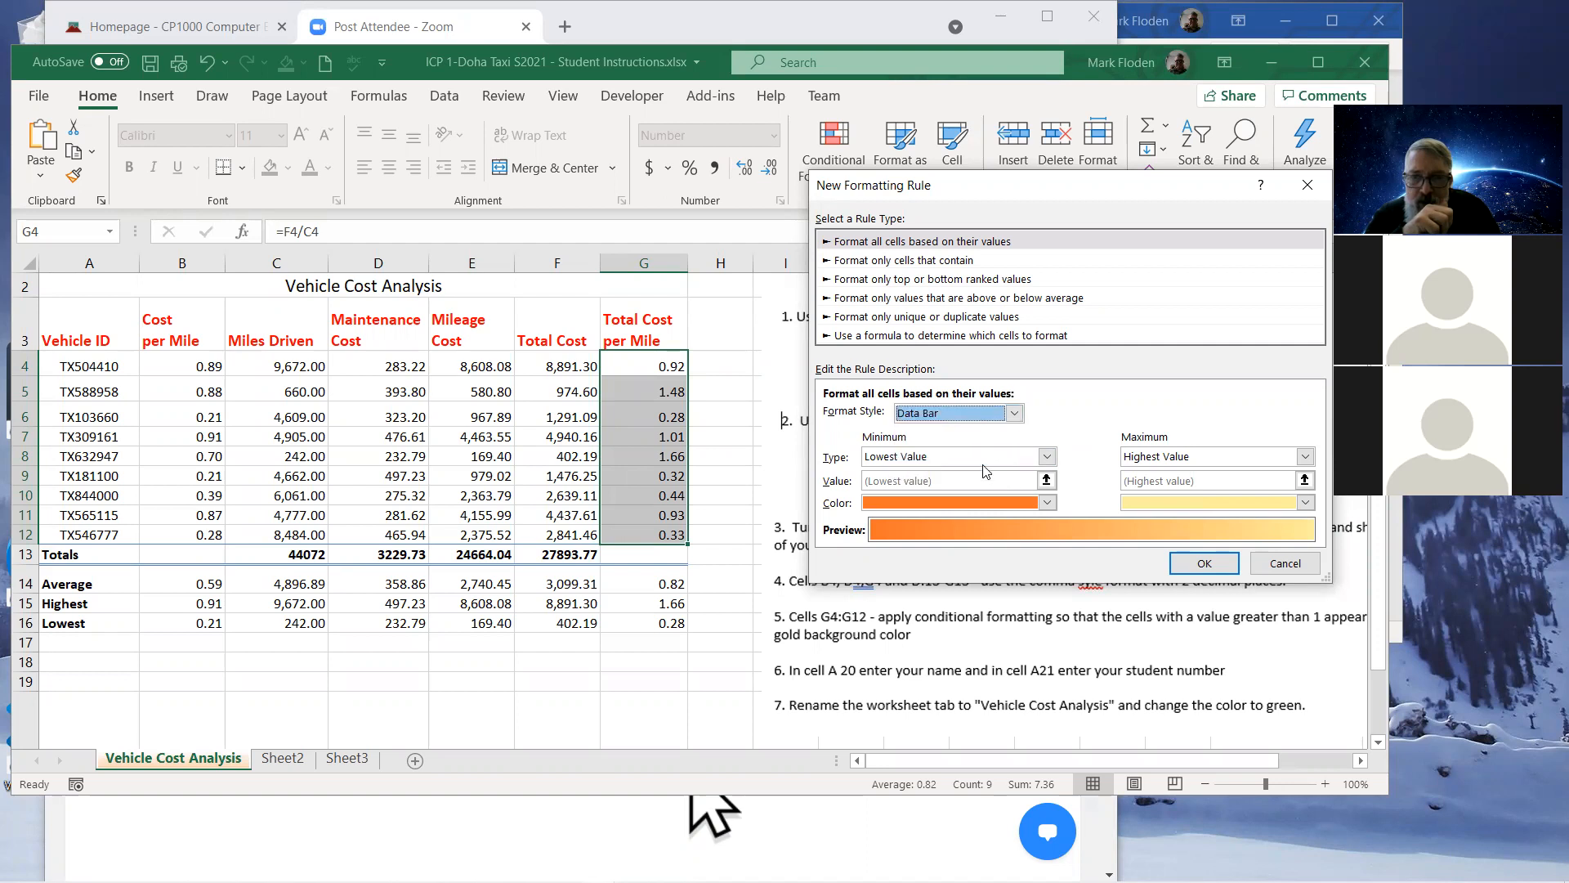
click(1013, 416)
click(884, 267)
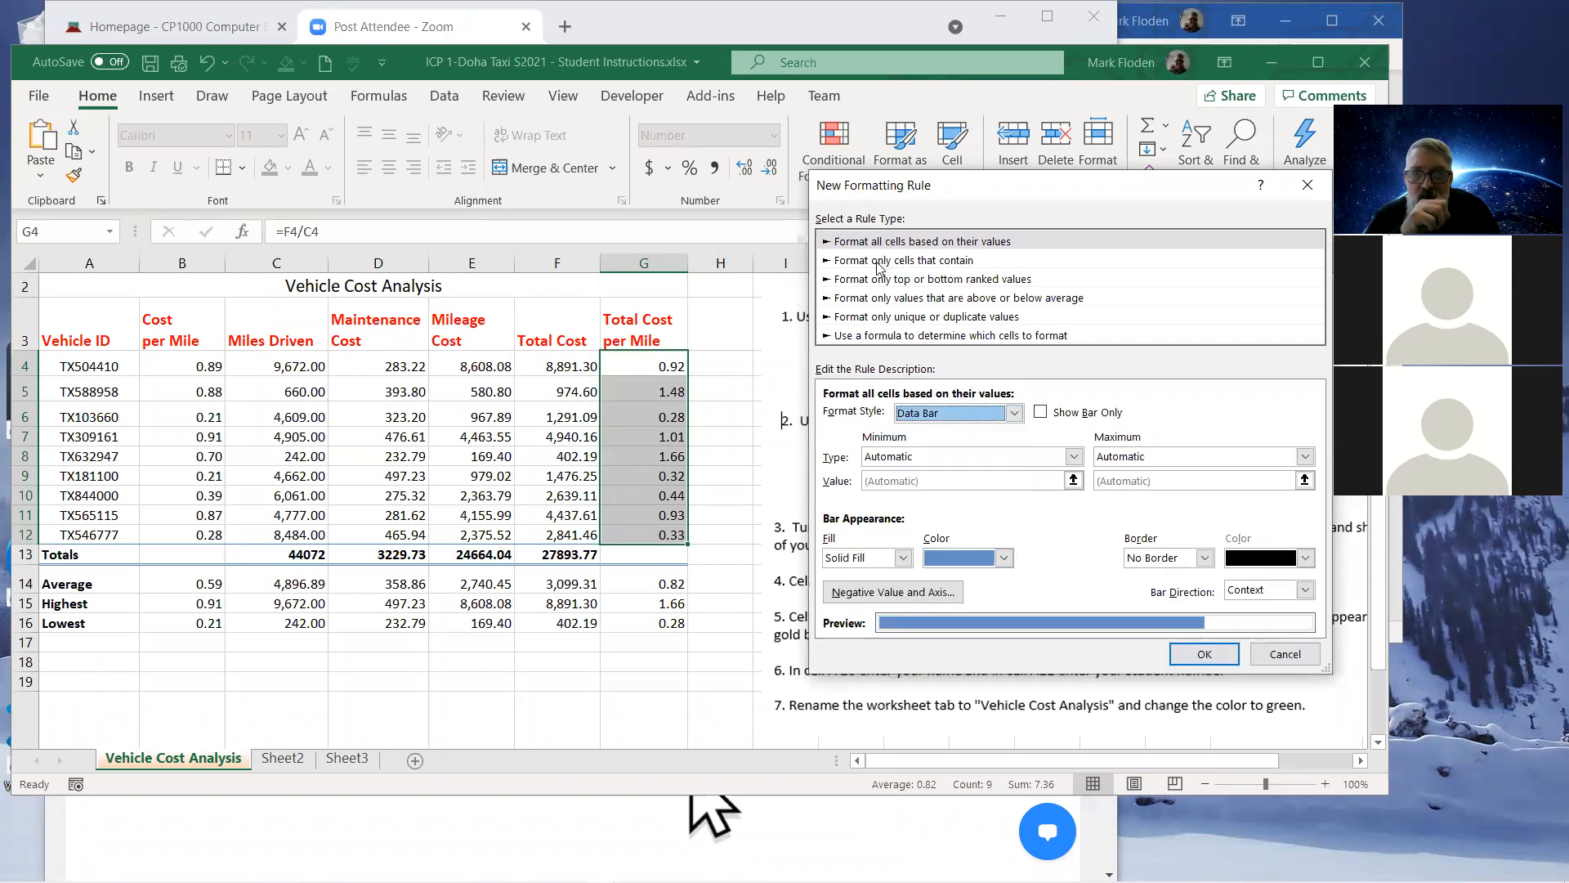
Make the rule format only cells that contain a cell value greater than or equal to 1.
click(878, 261)
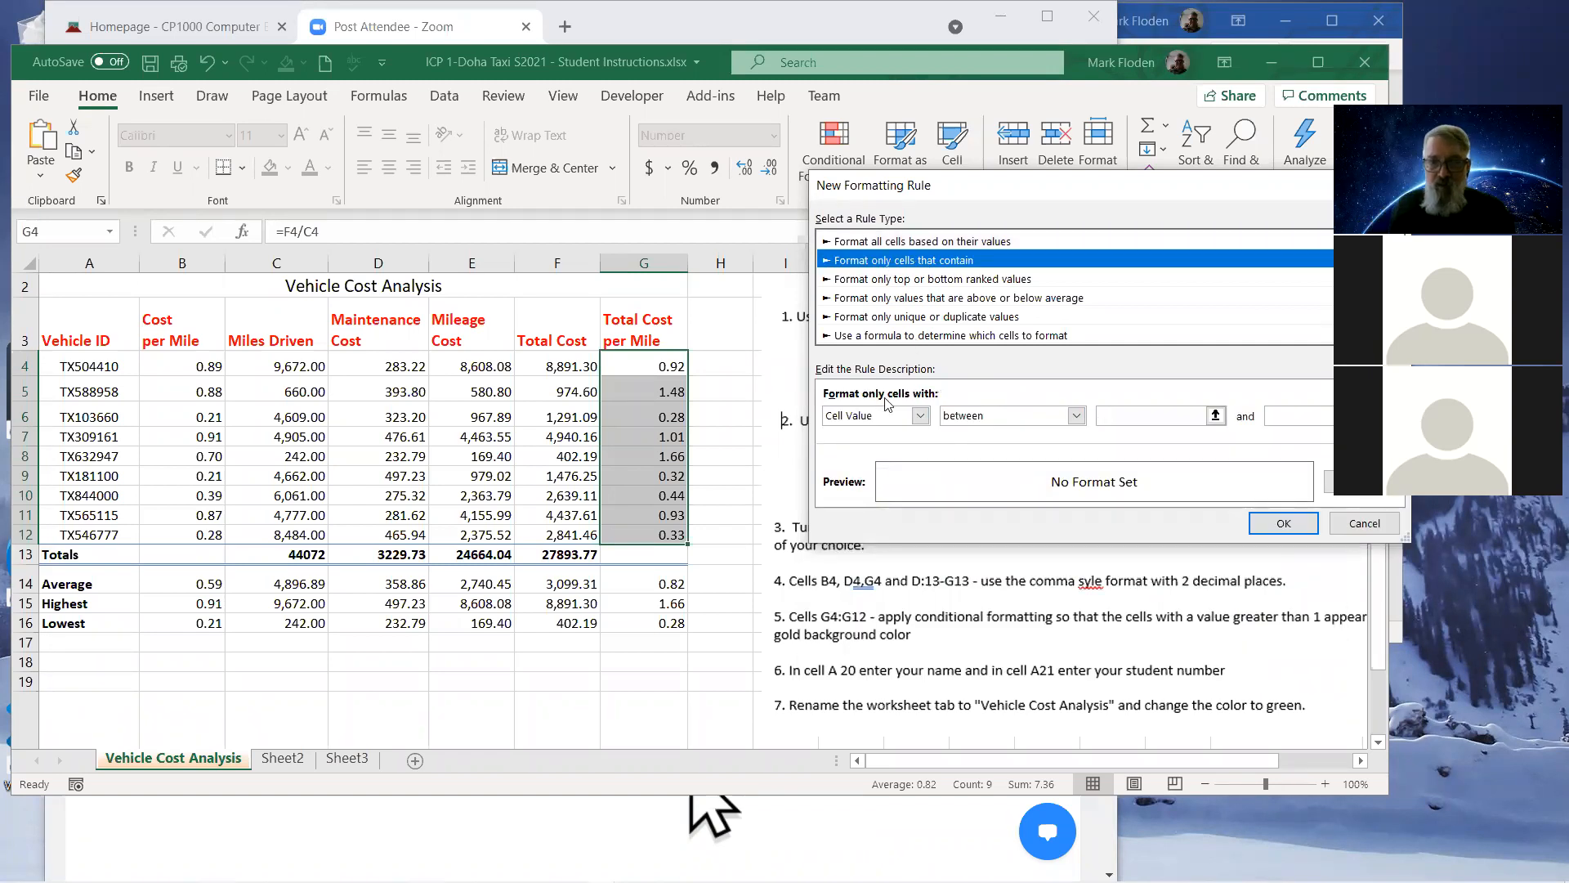
click(1076, 416)
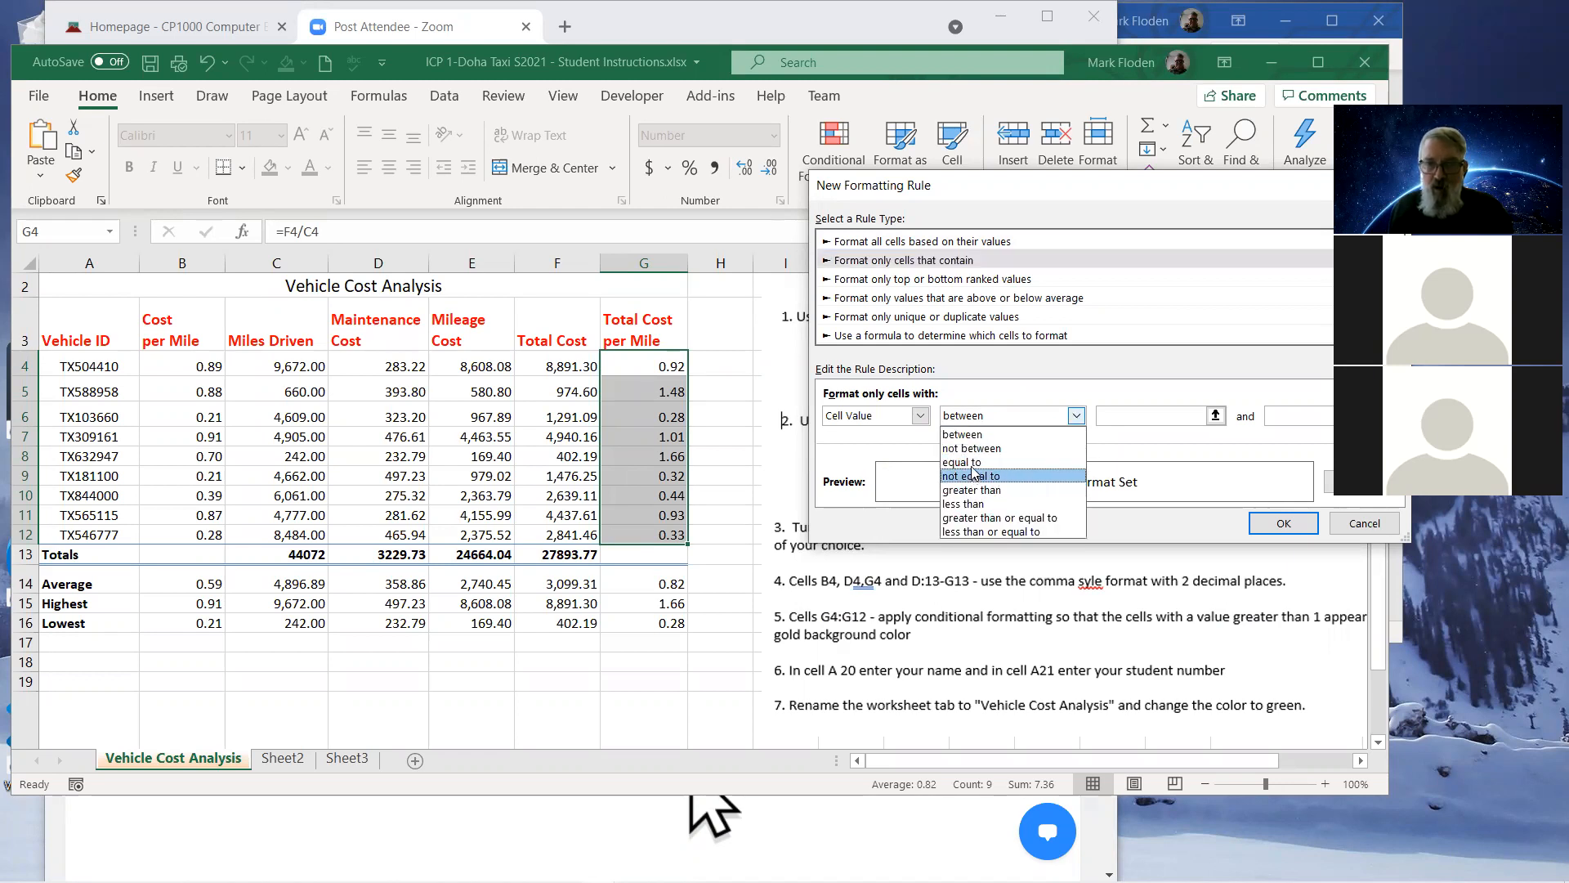
click(974, 518)
click(1140, 420)
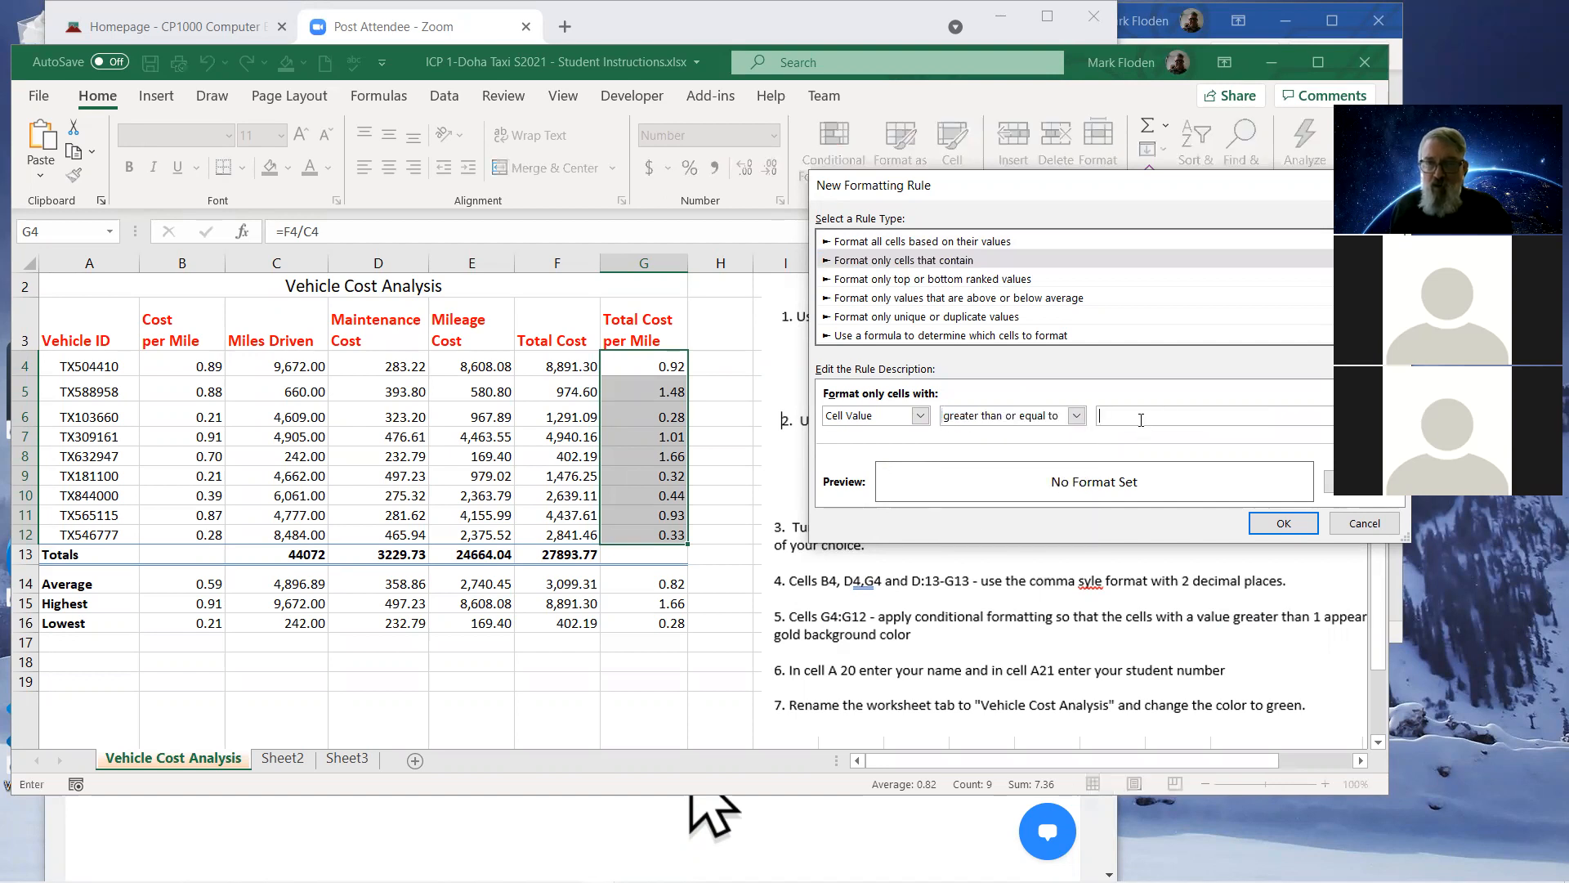
text(1)
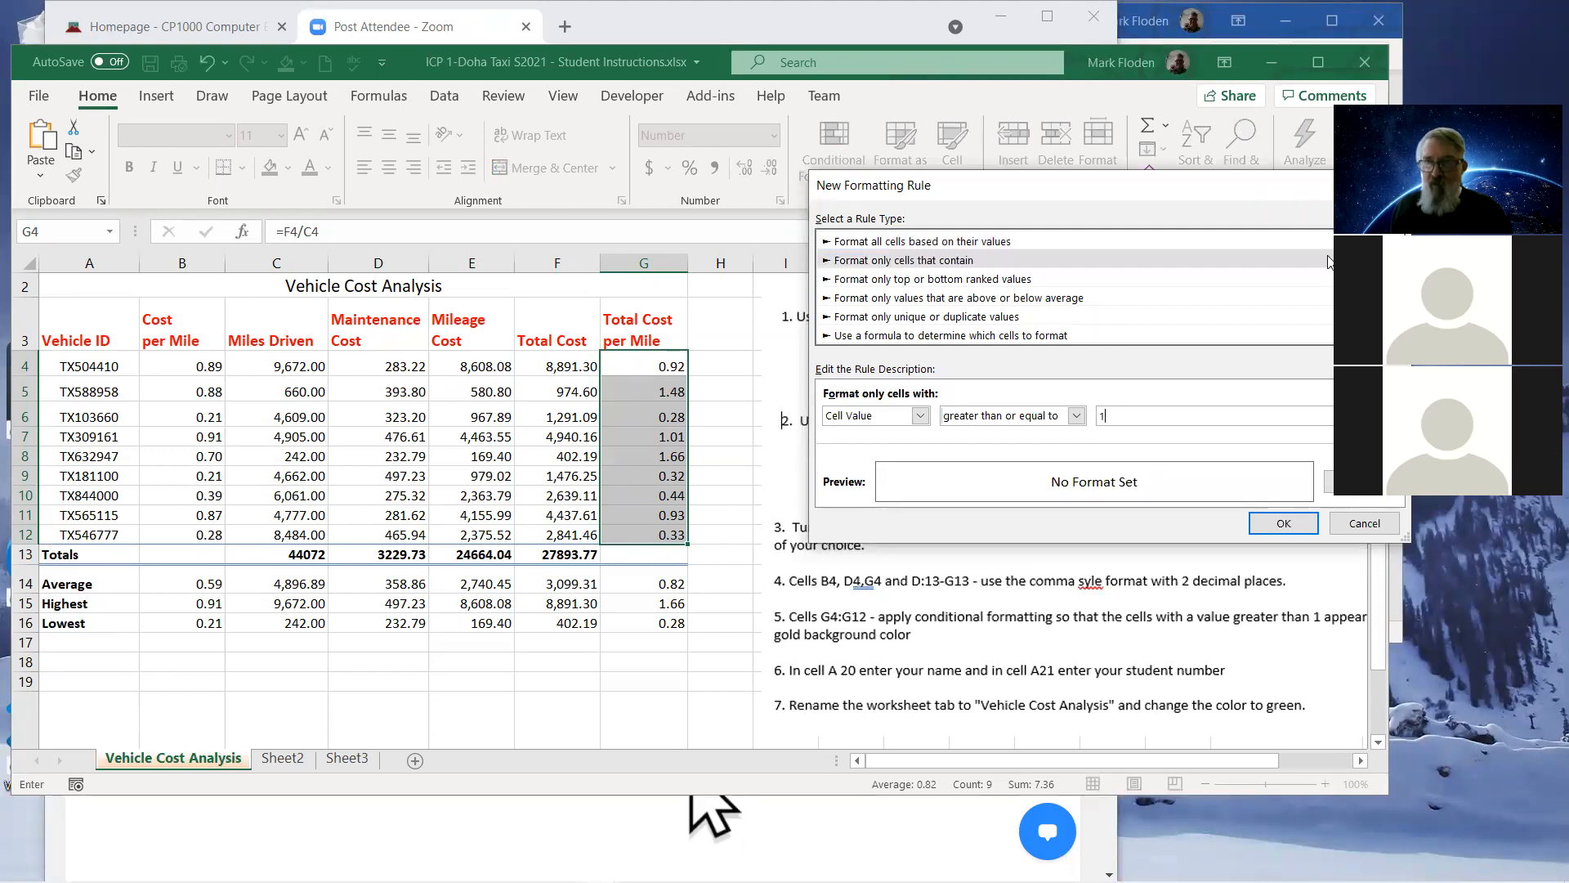
Give the rule a gold background fill and apply it to G4:G12.
click(1351, 493)
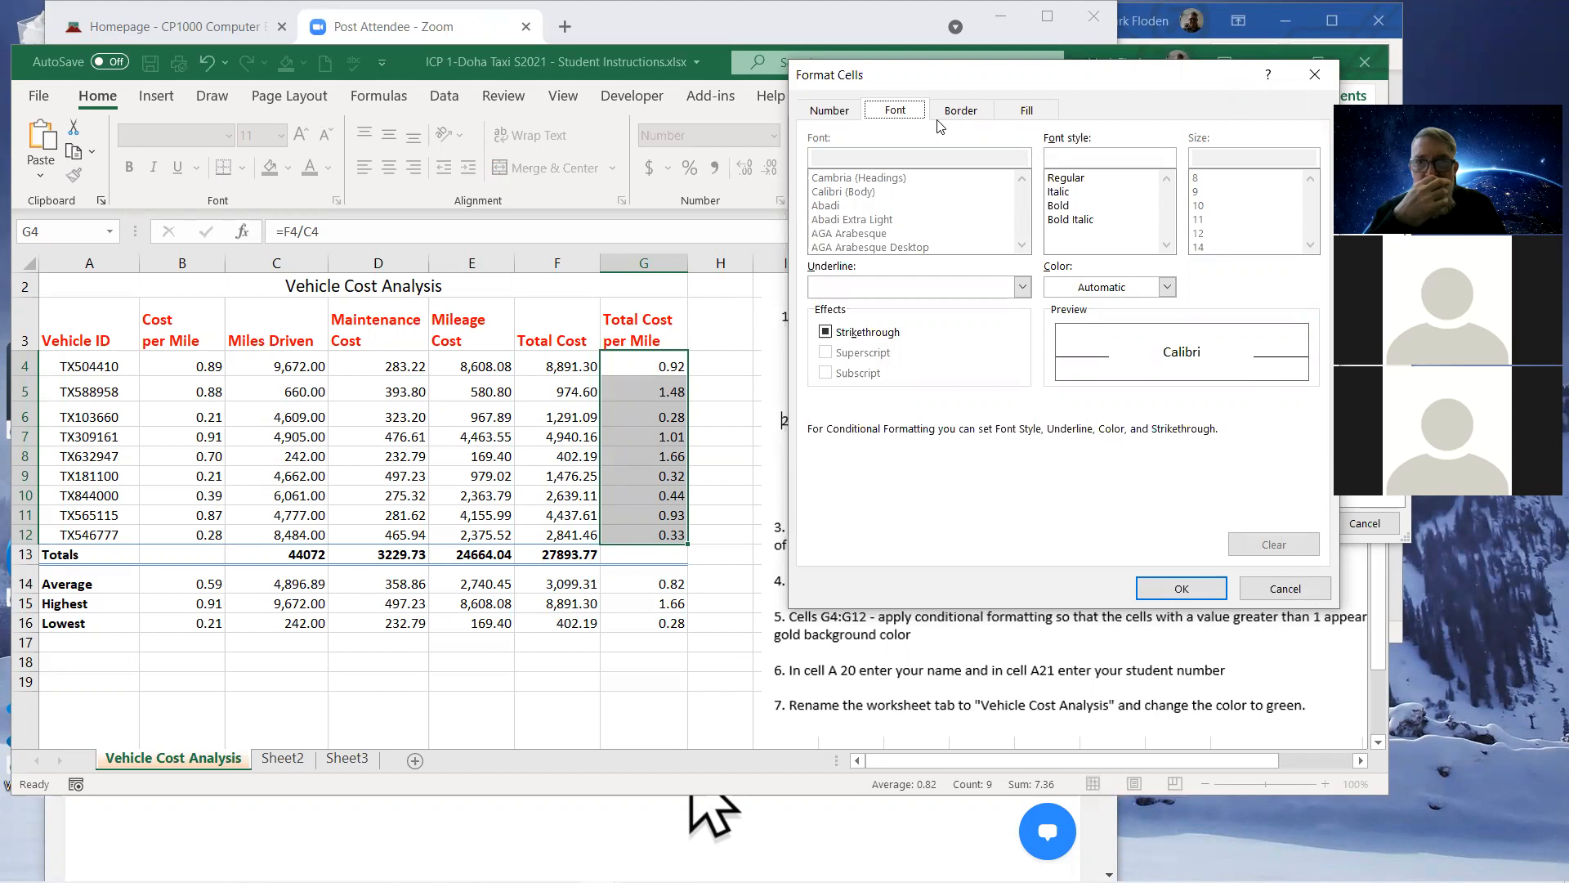
click(1026, 110)
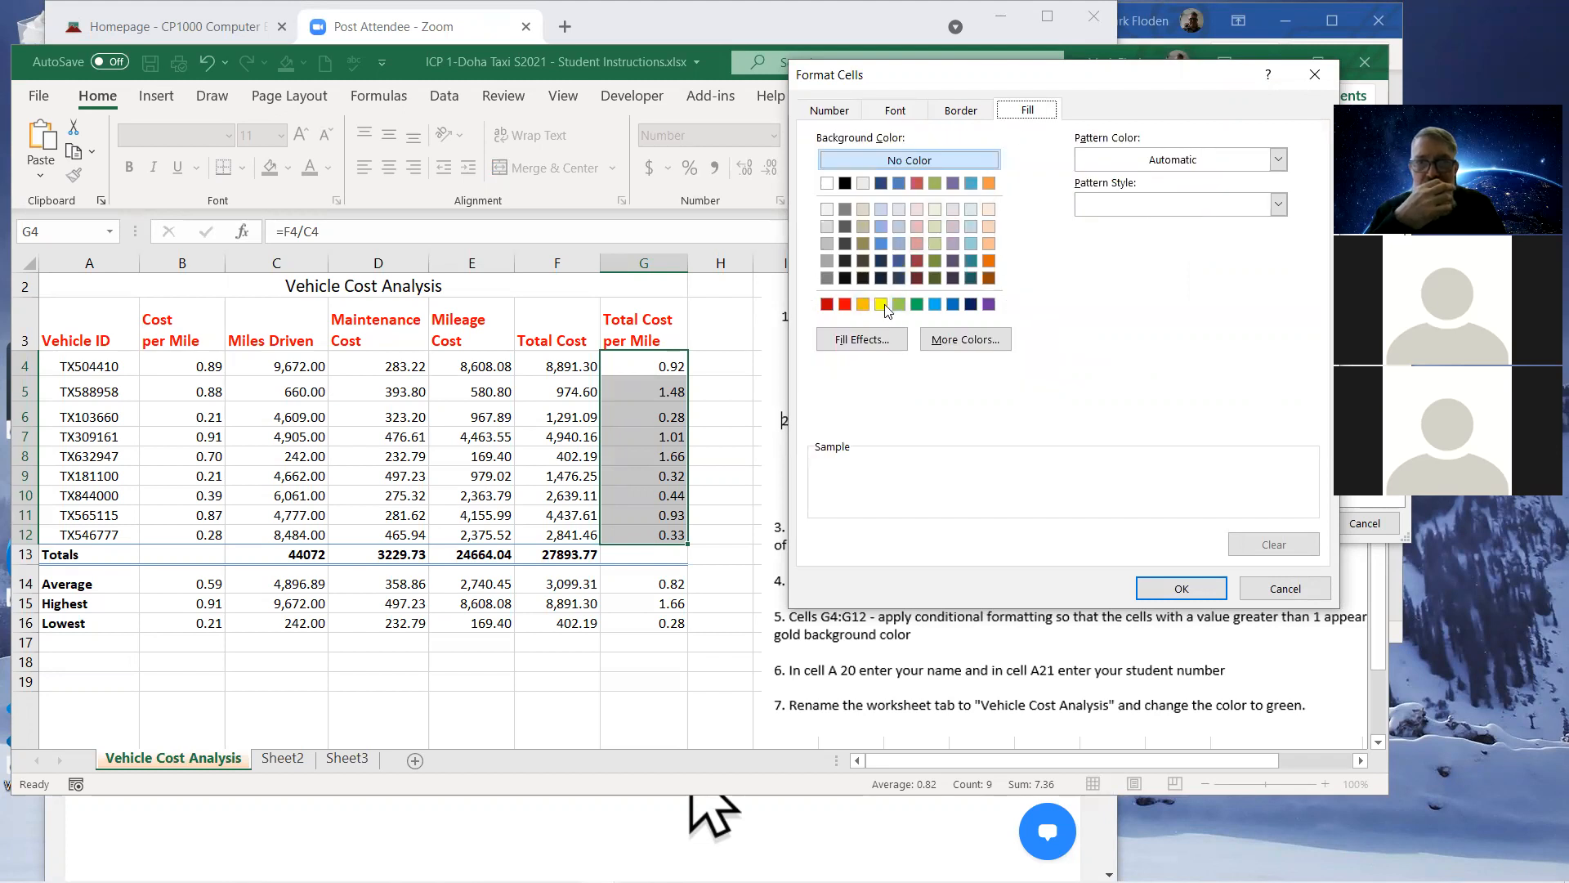
click(863, 304)
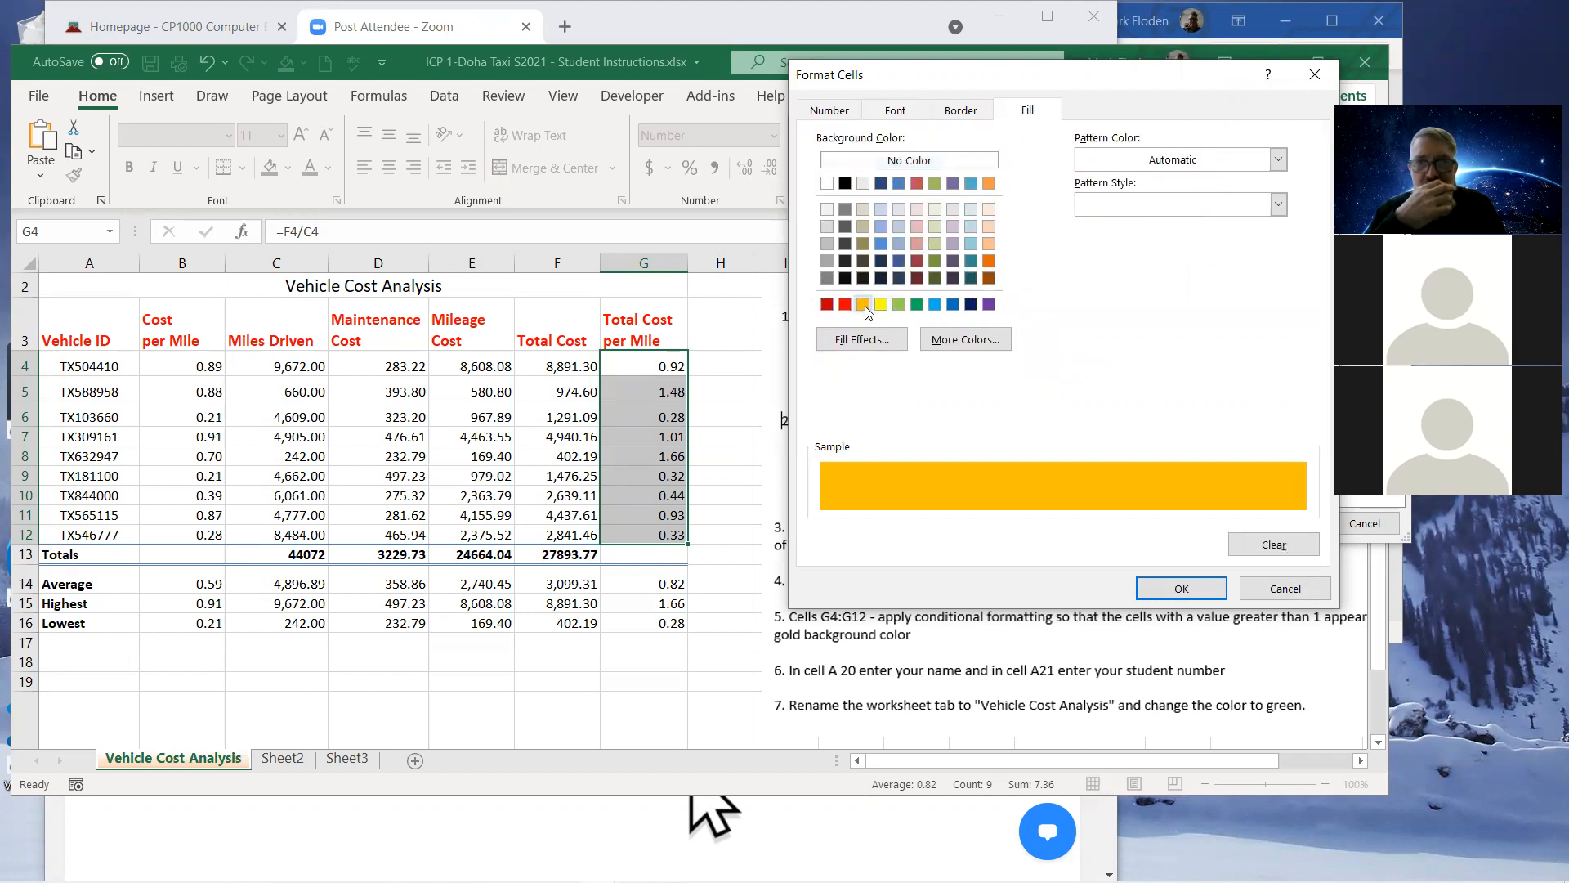
click(1181, 589)
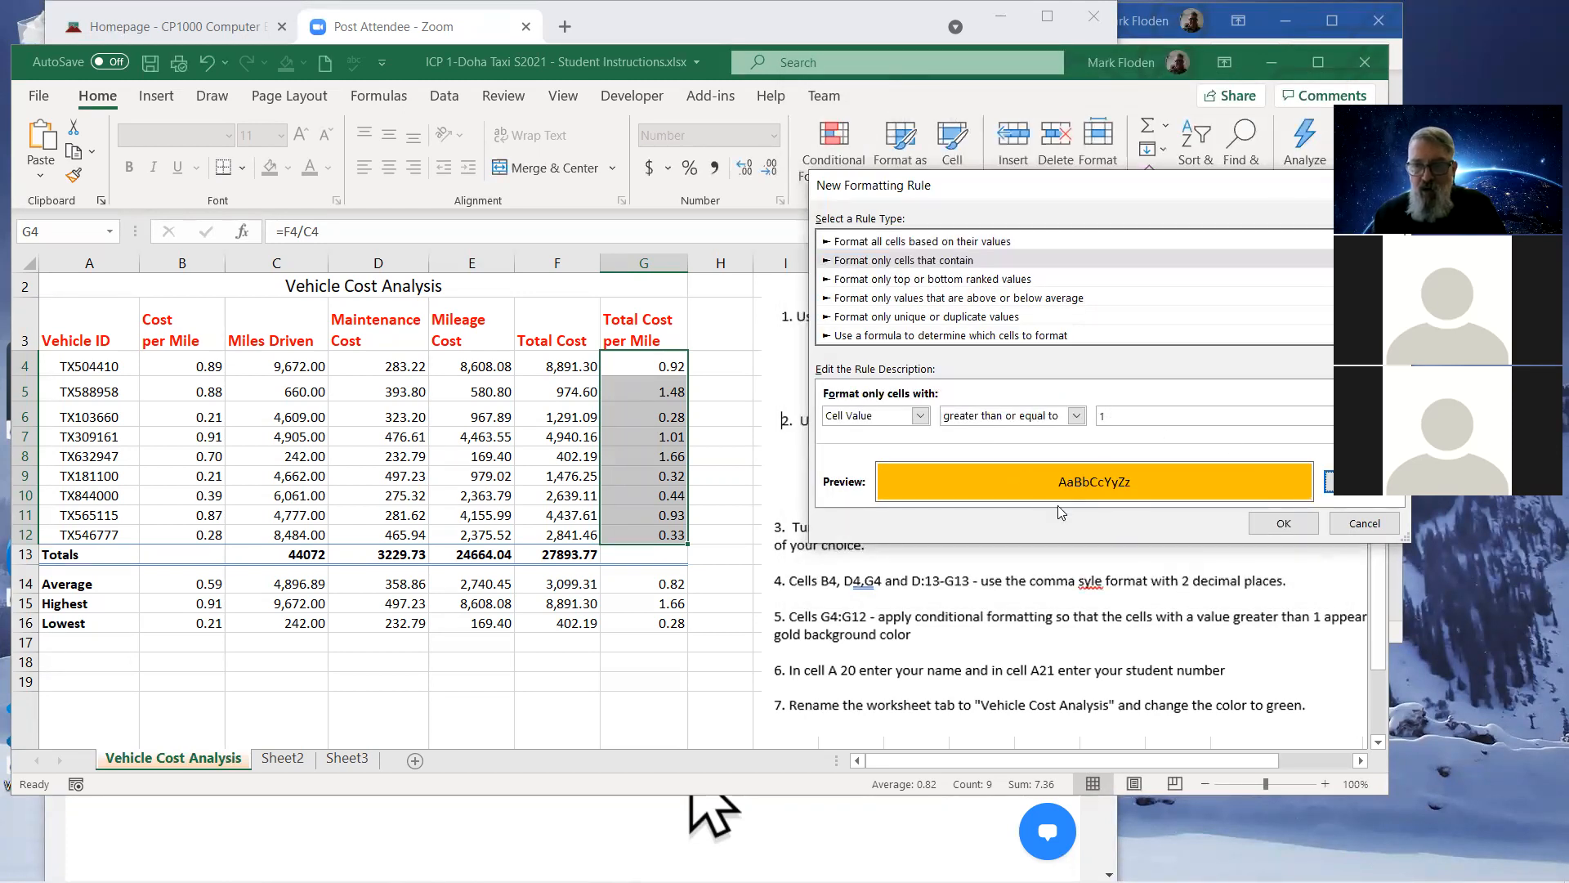
click(1282, 523)
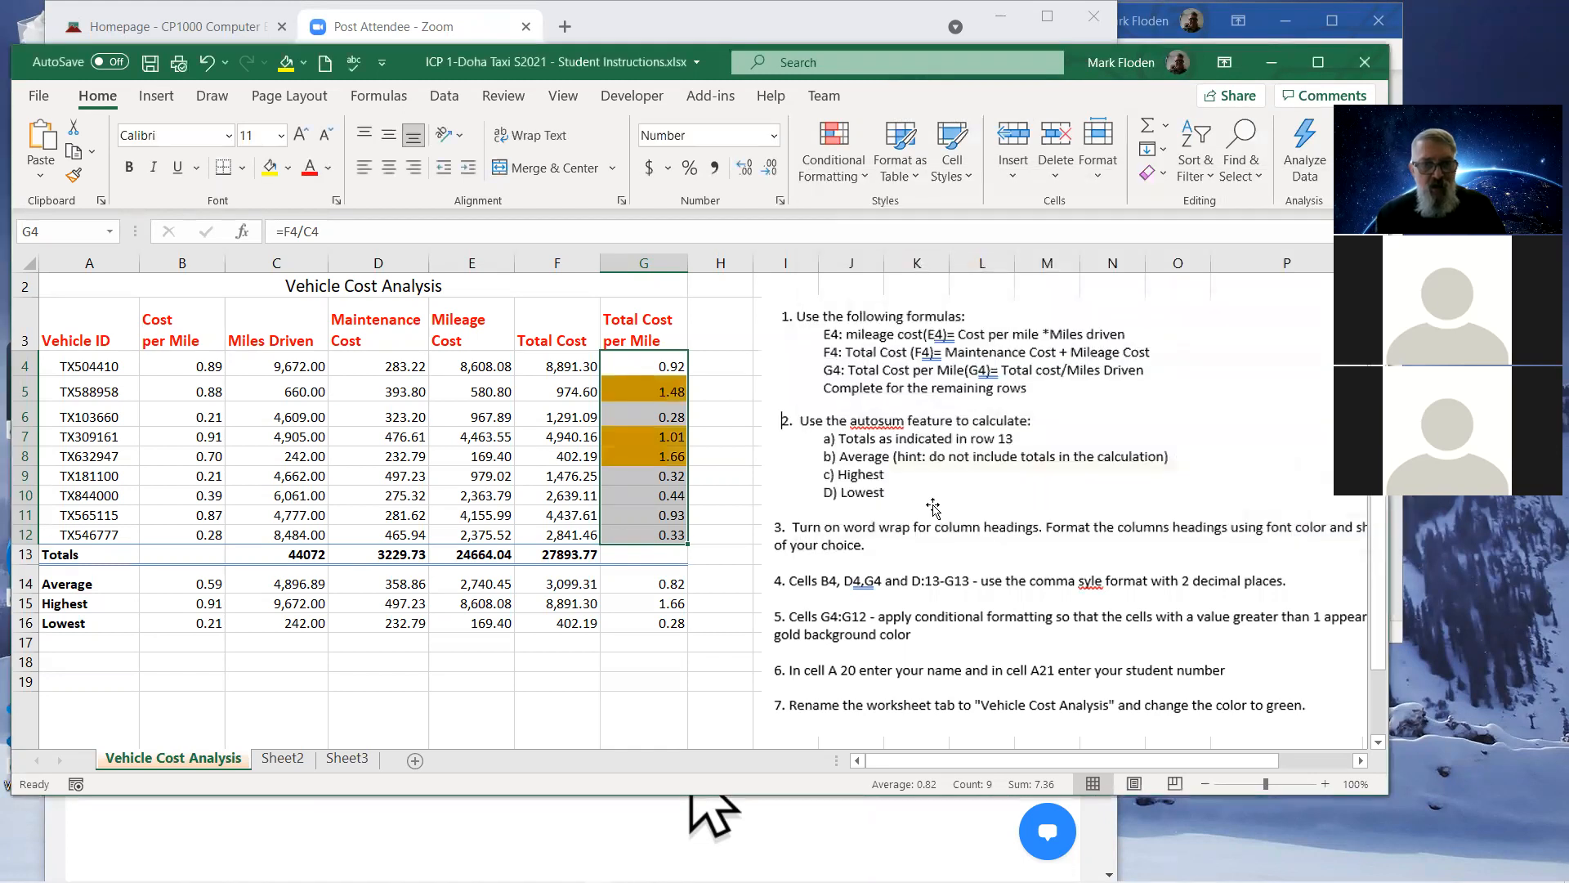
click(657, 694)
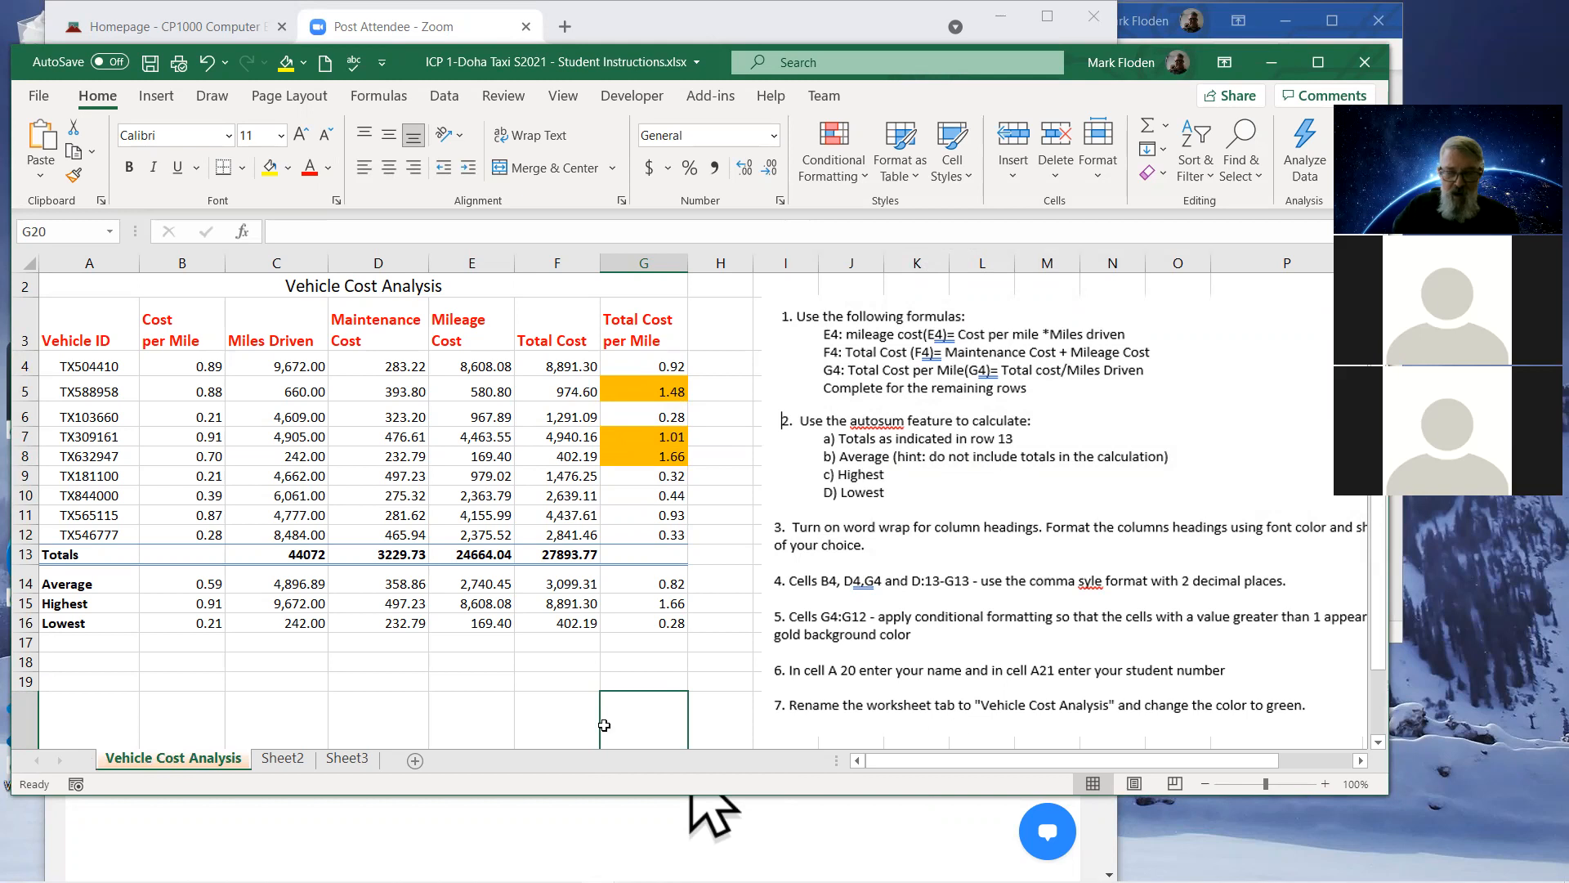
Retype the first worksheet's name as "Vehicle Cost Analysis".
double_click(213, 762)
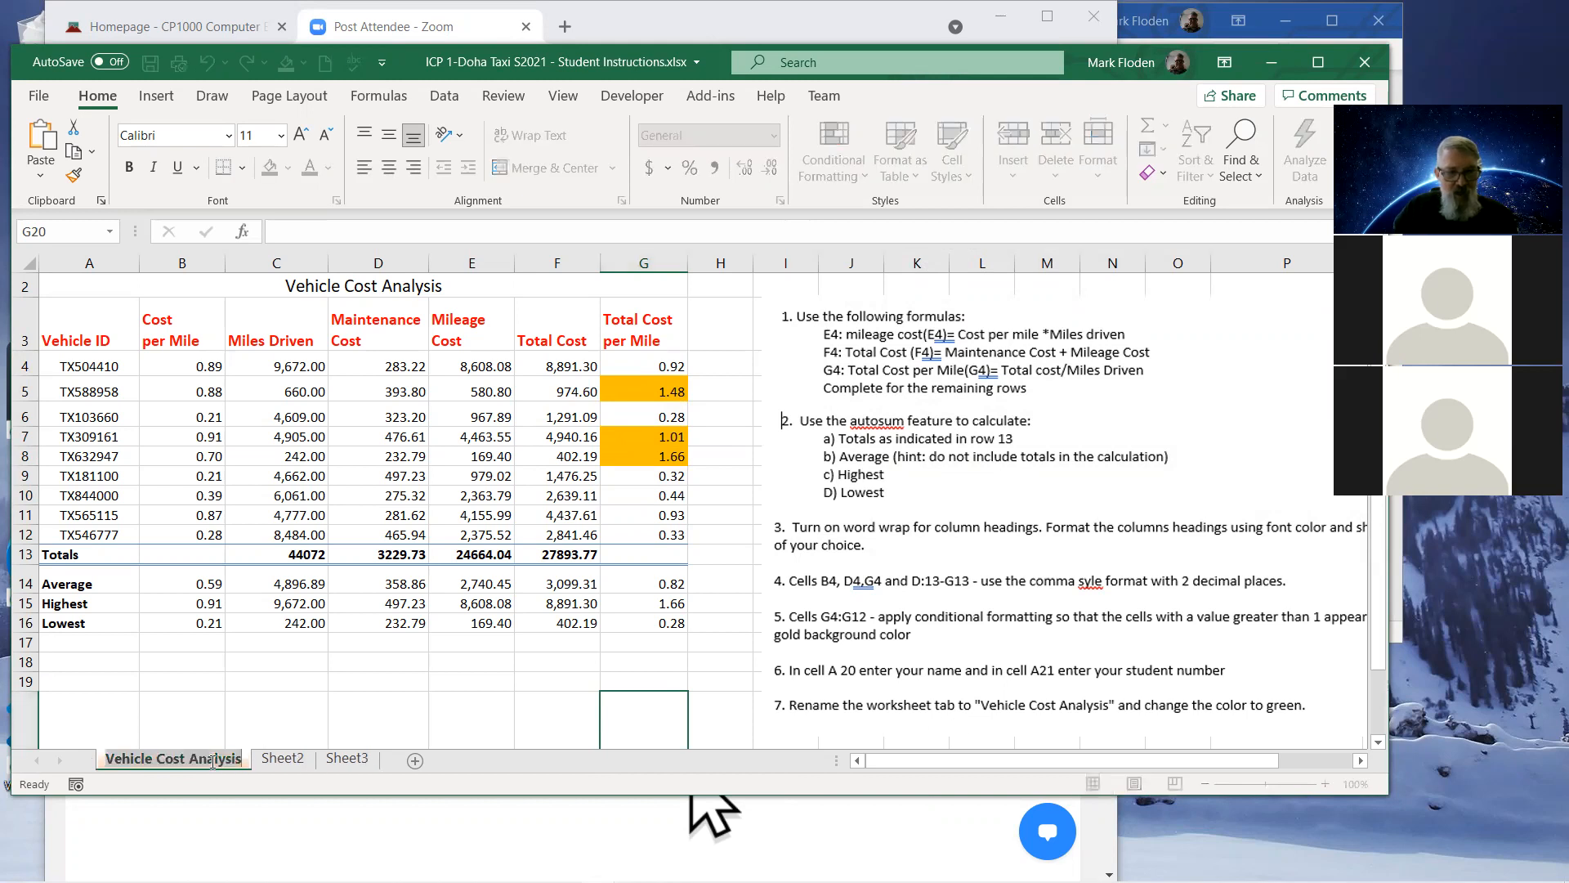
key(BackSpace)
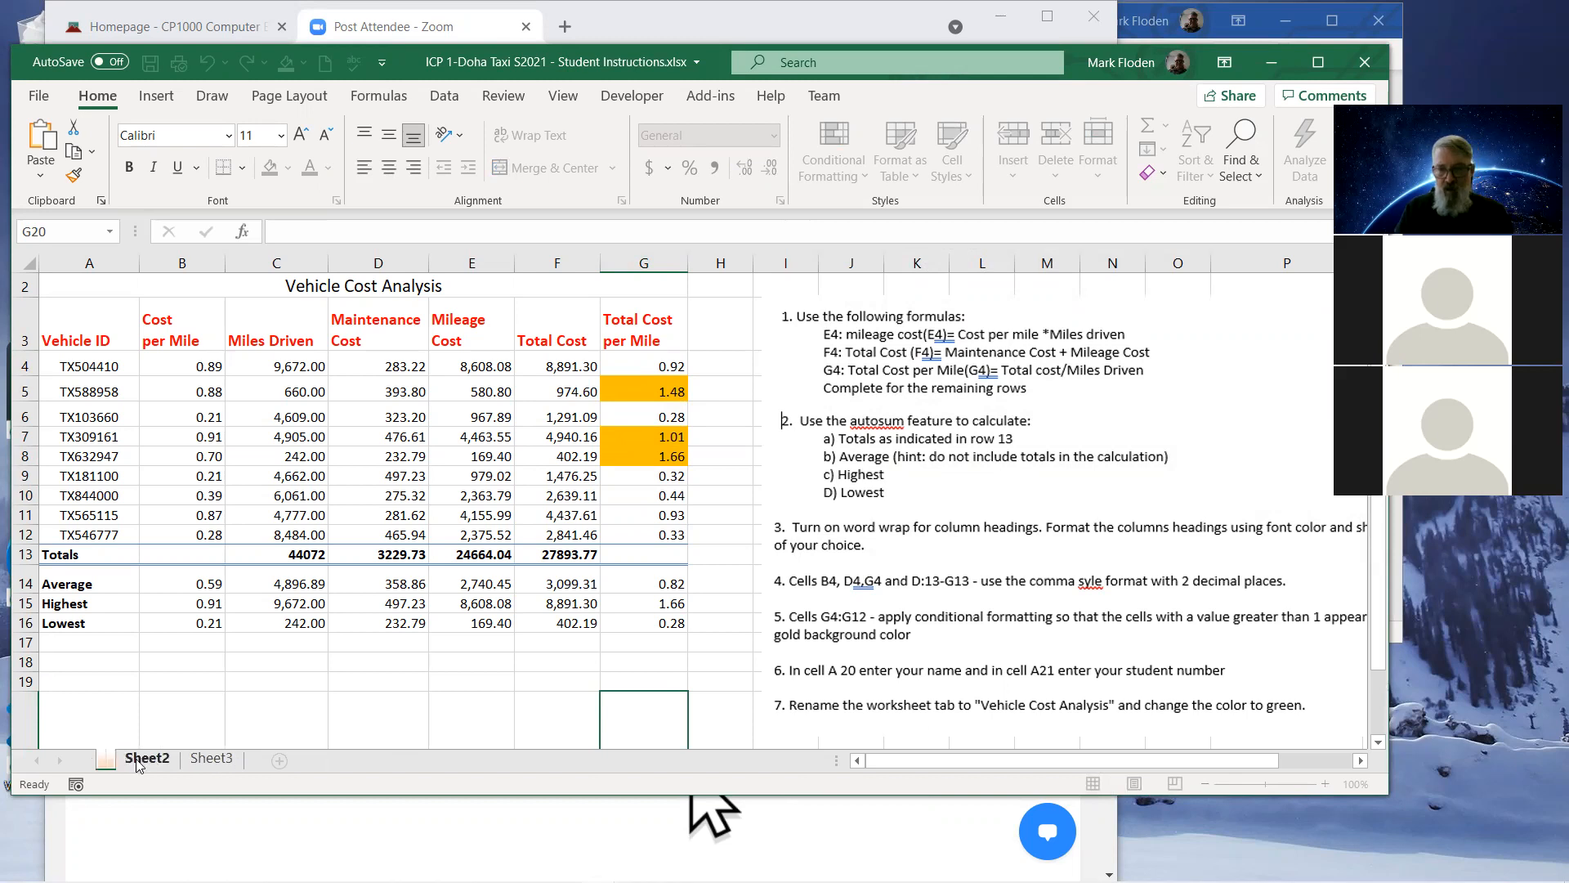
text(v)
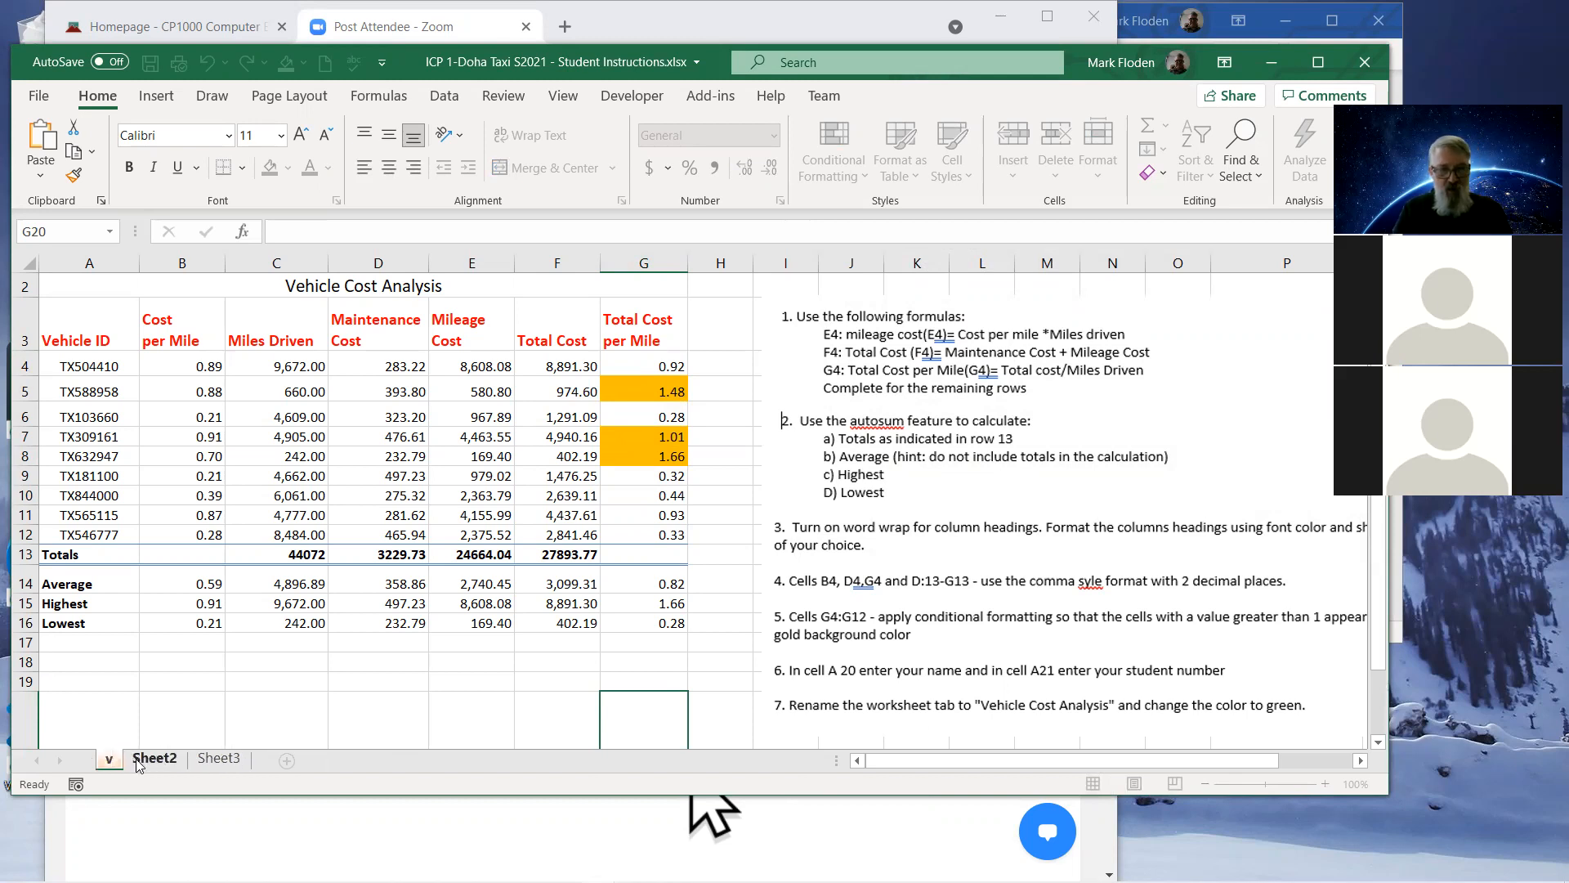
text(ehi)
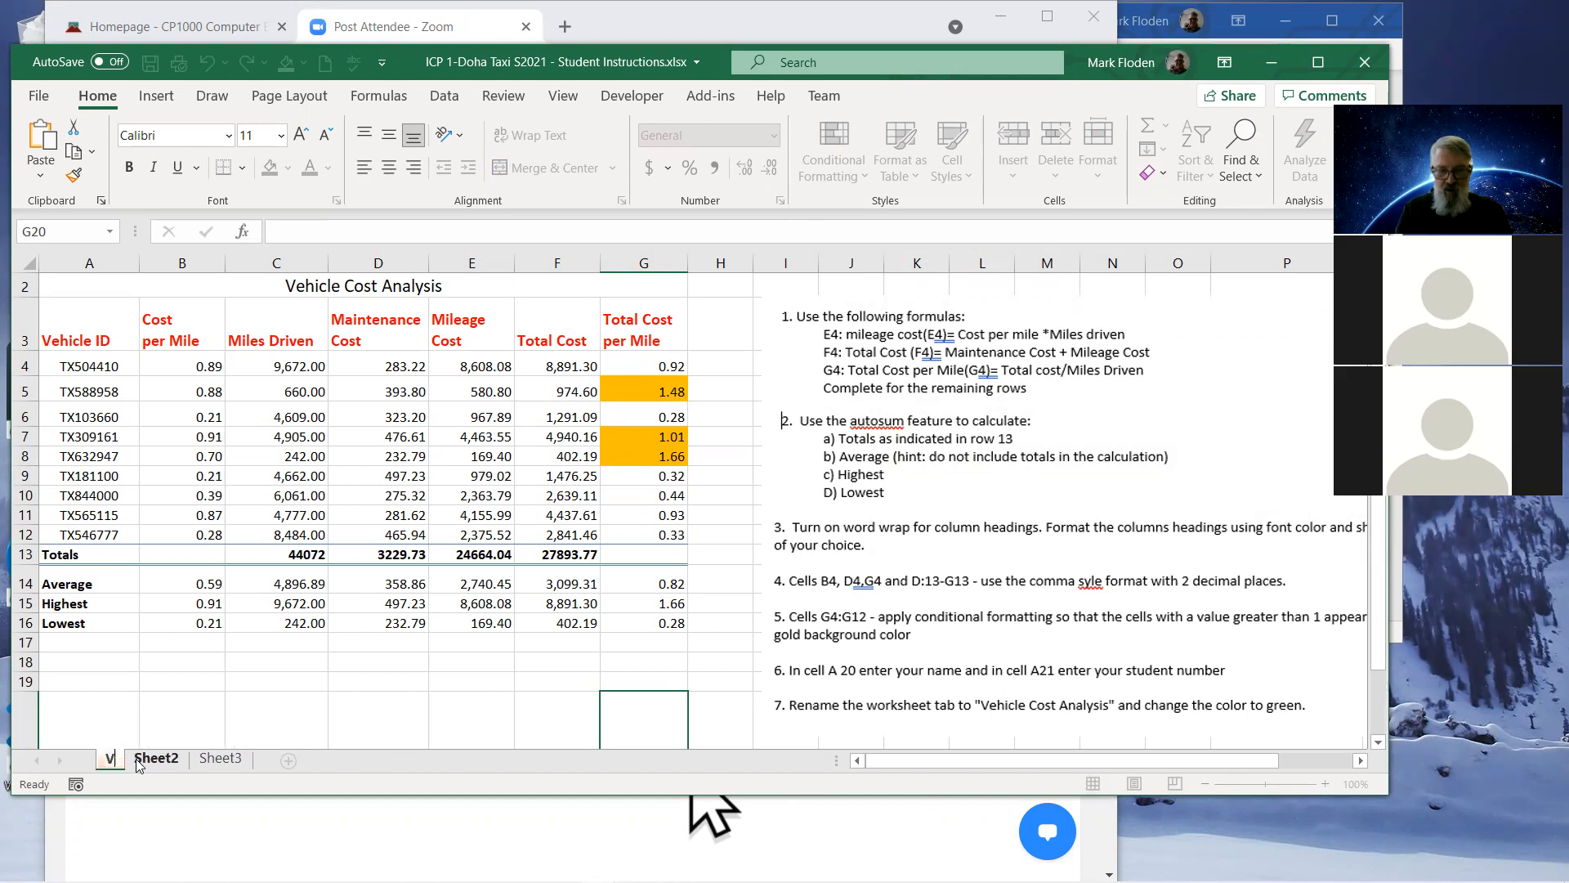
text(cle)
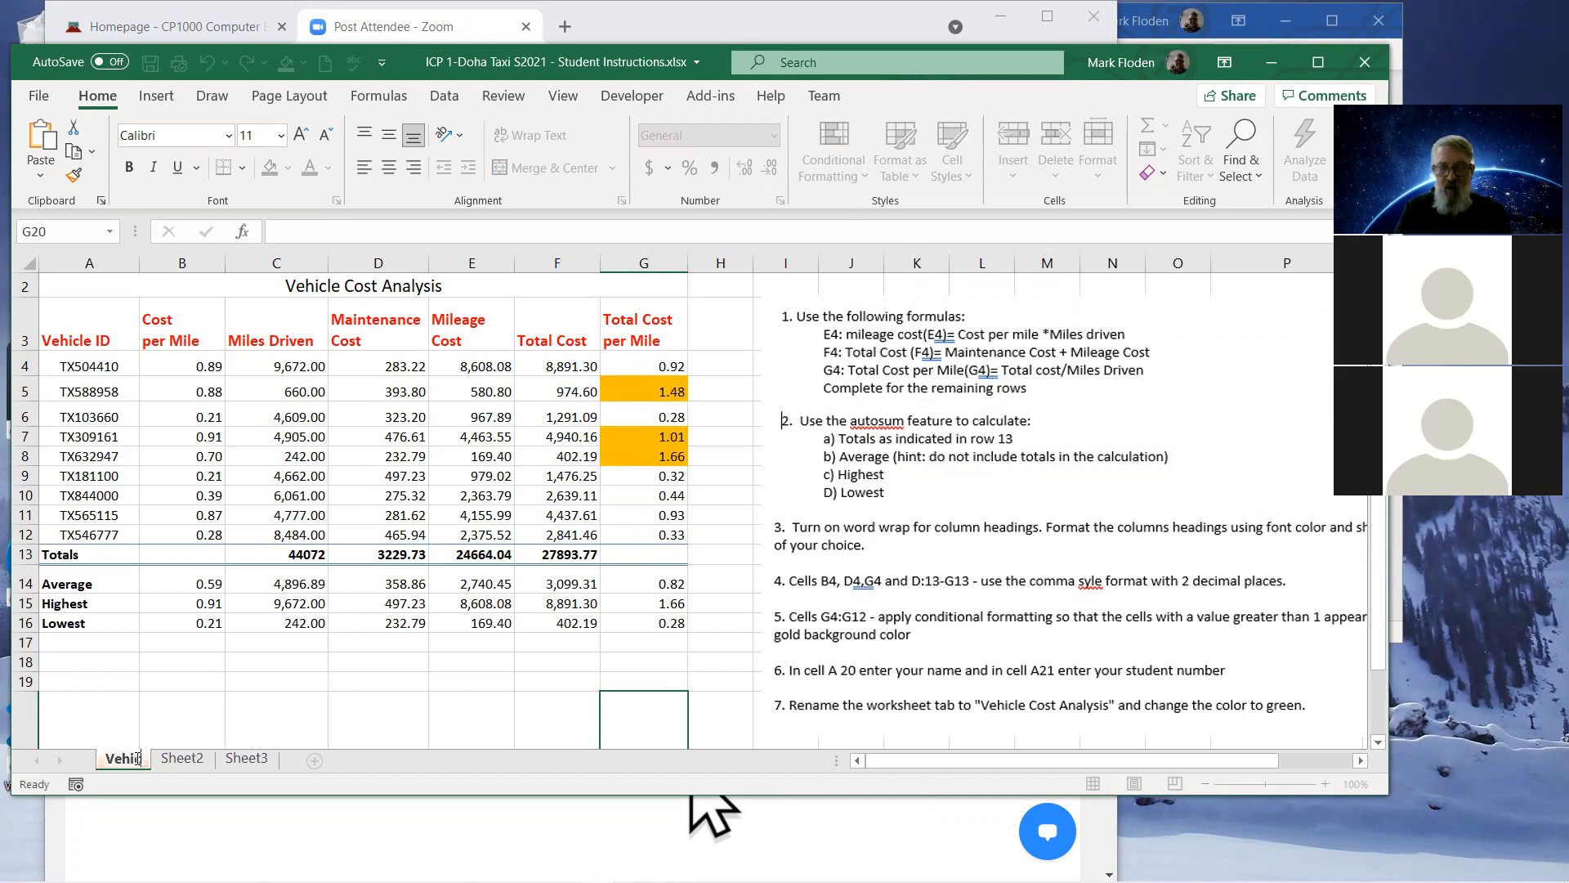
text( Cost A)
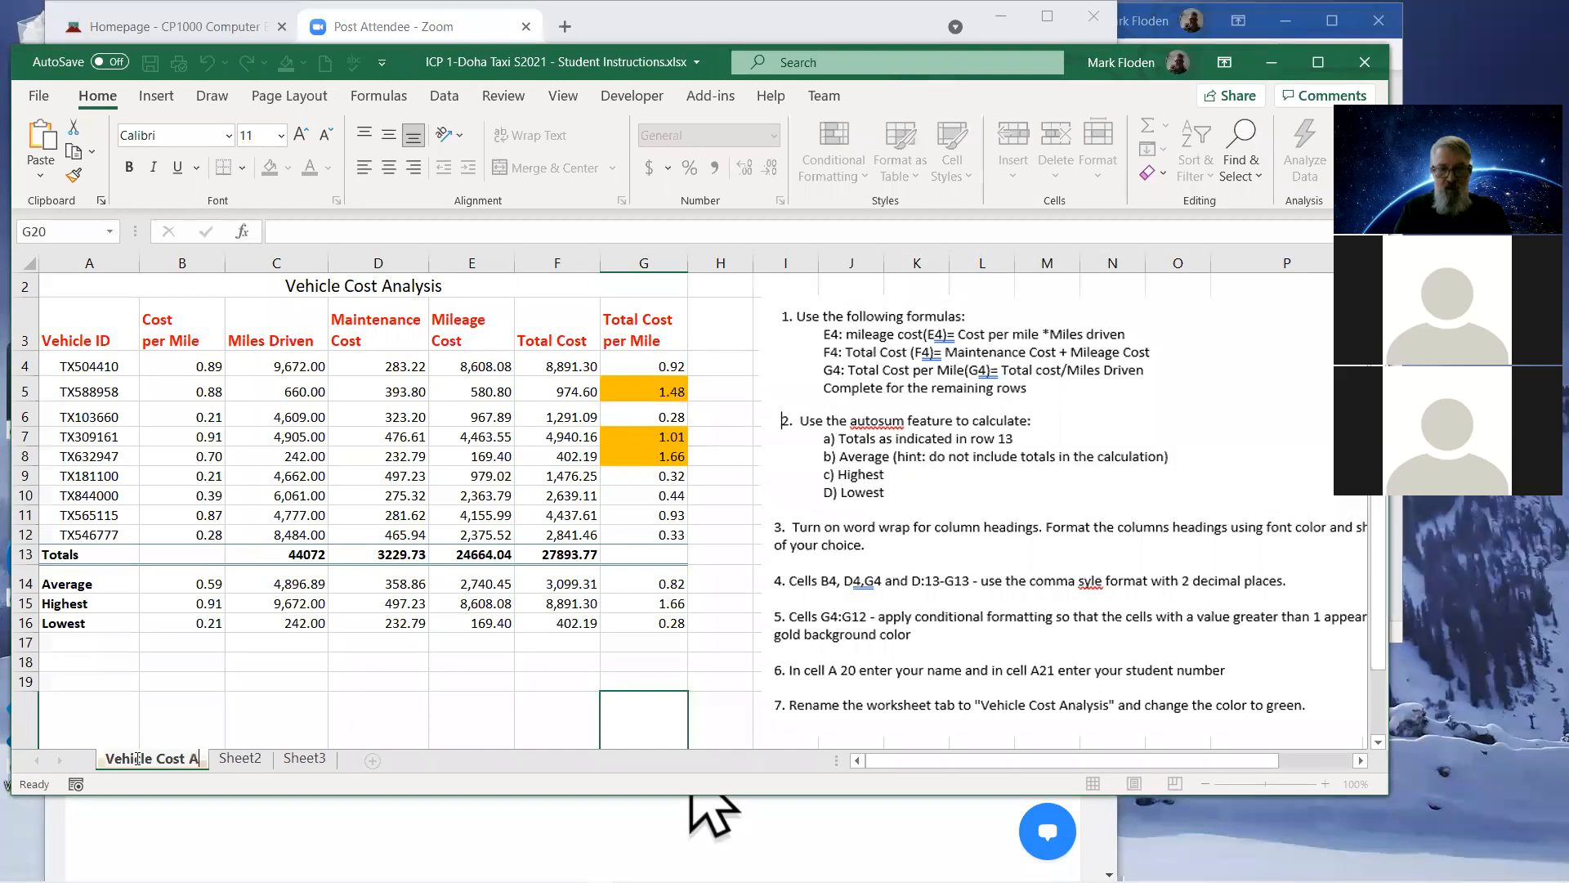
text(nalysis)
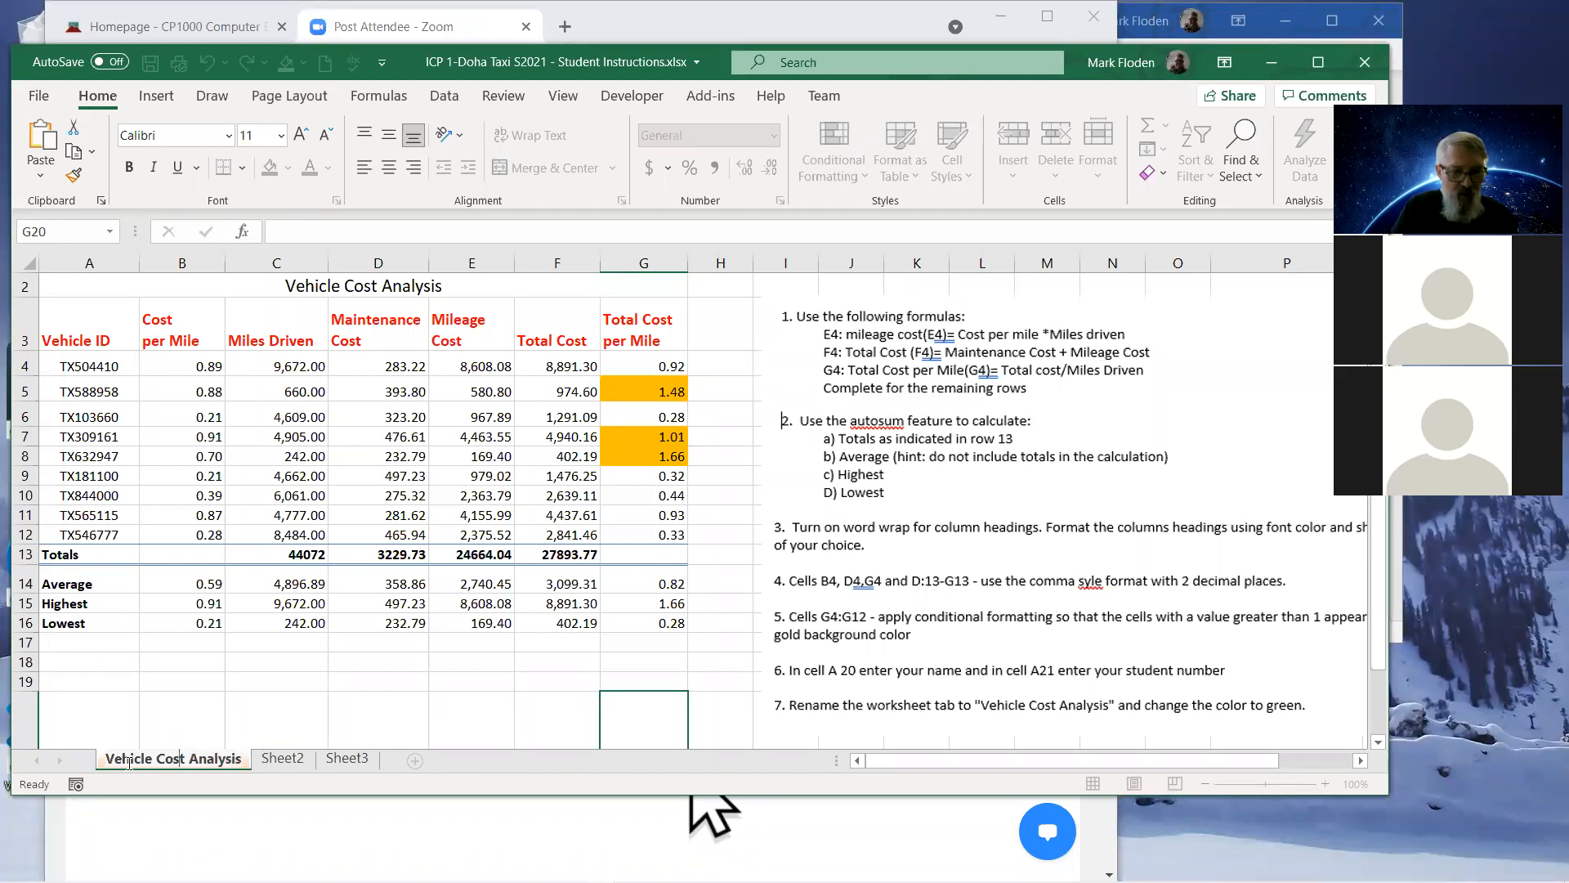
key(Return)
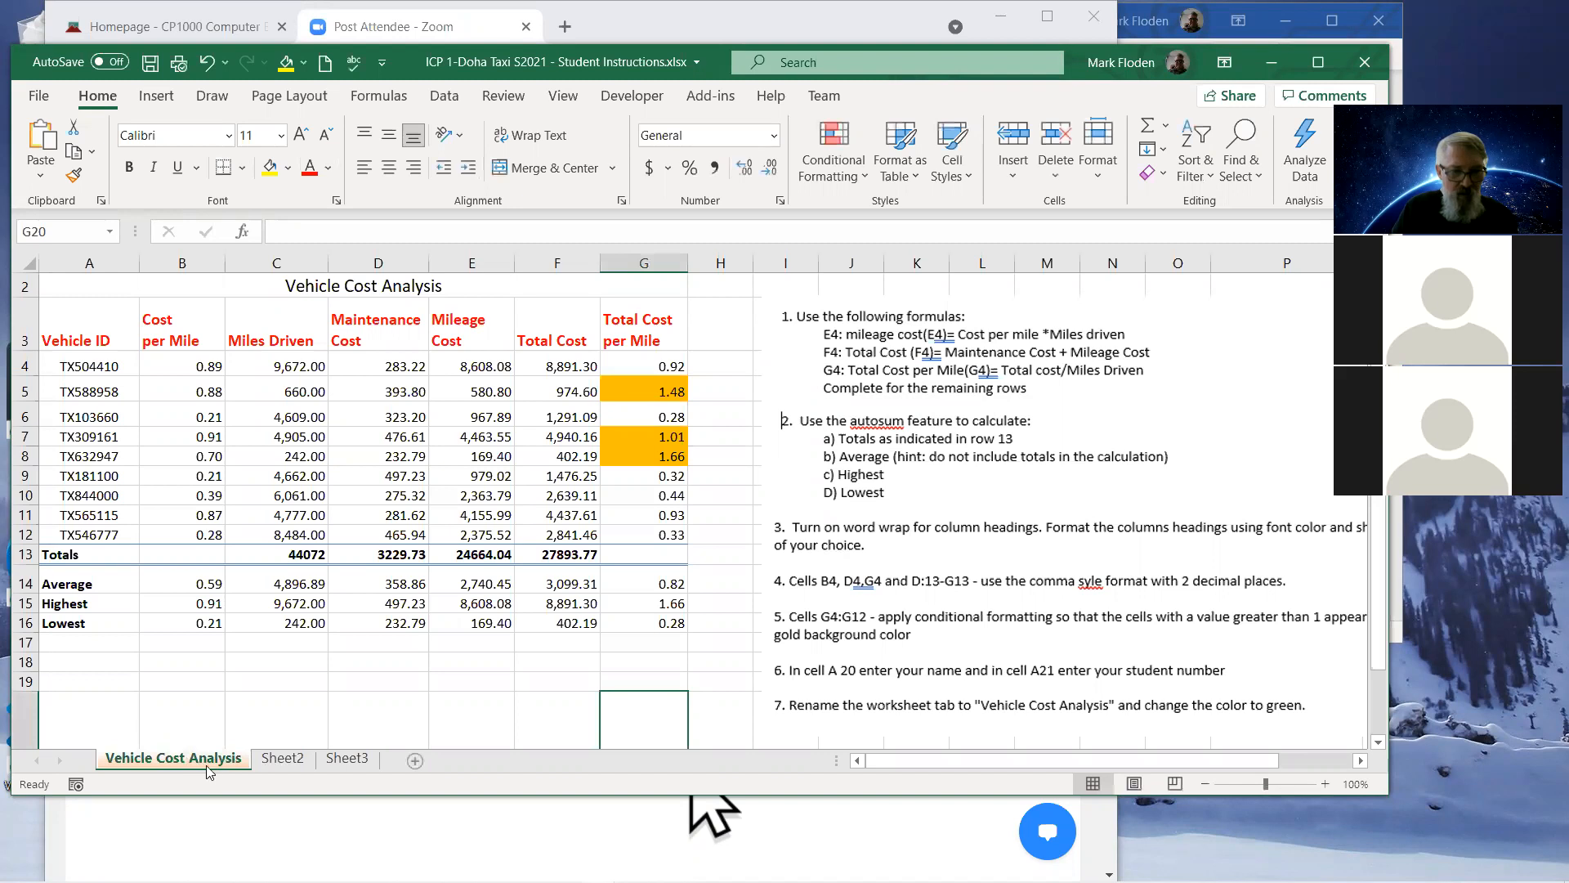
Change the tab color of the Vehicle Cost Analysis worksheet to standard green.
right_click(208, 769)
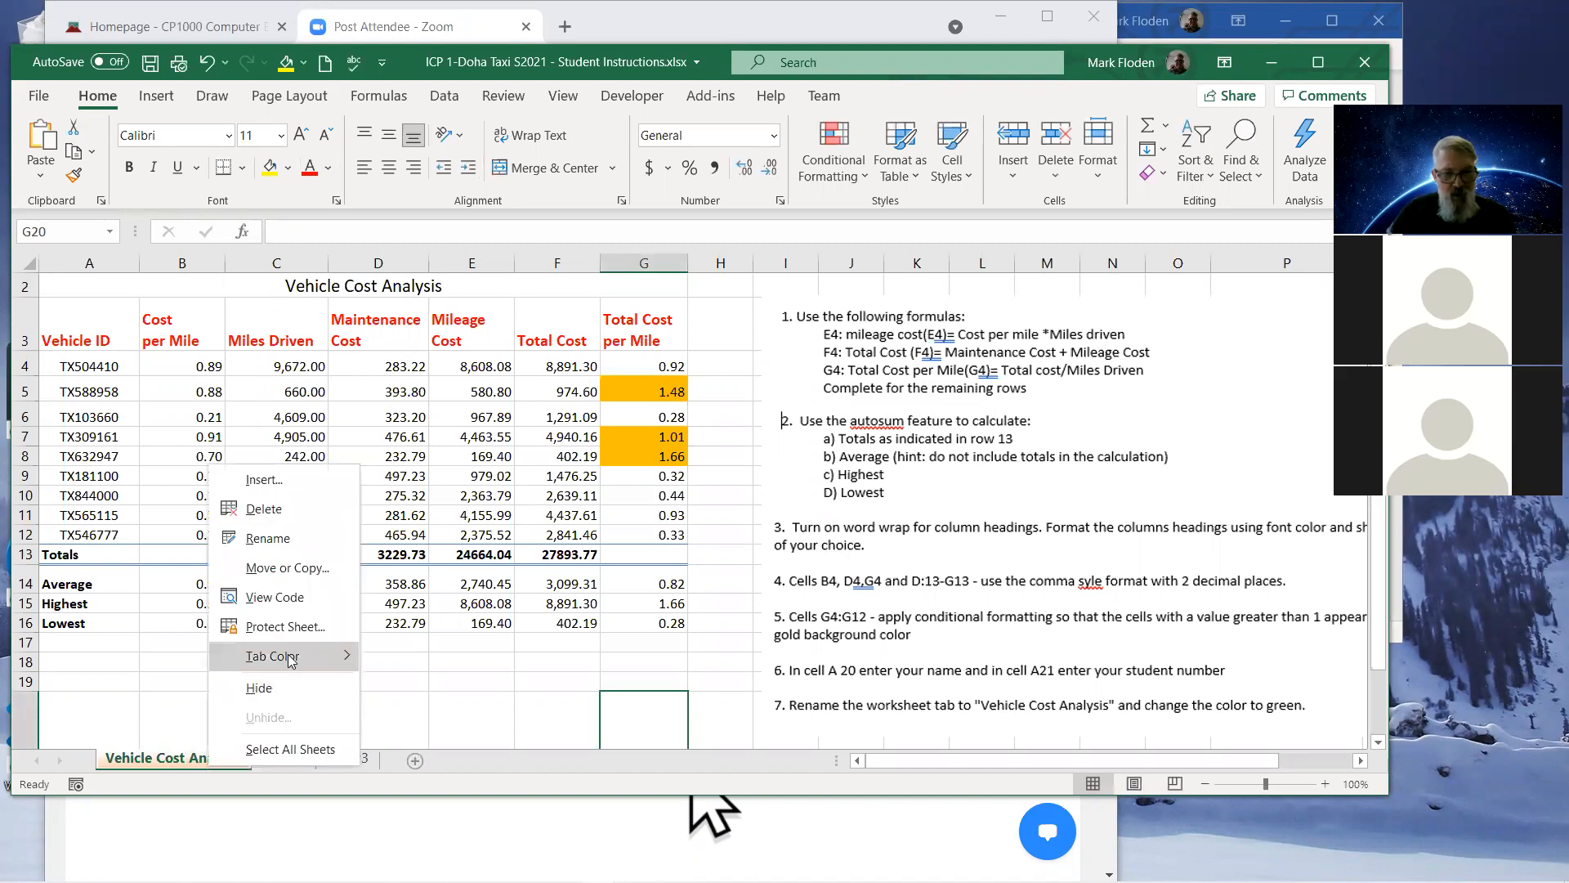
mouse_move(291, 660)
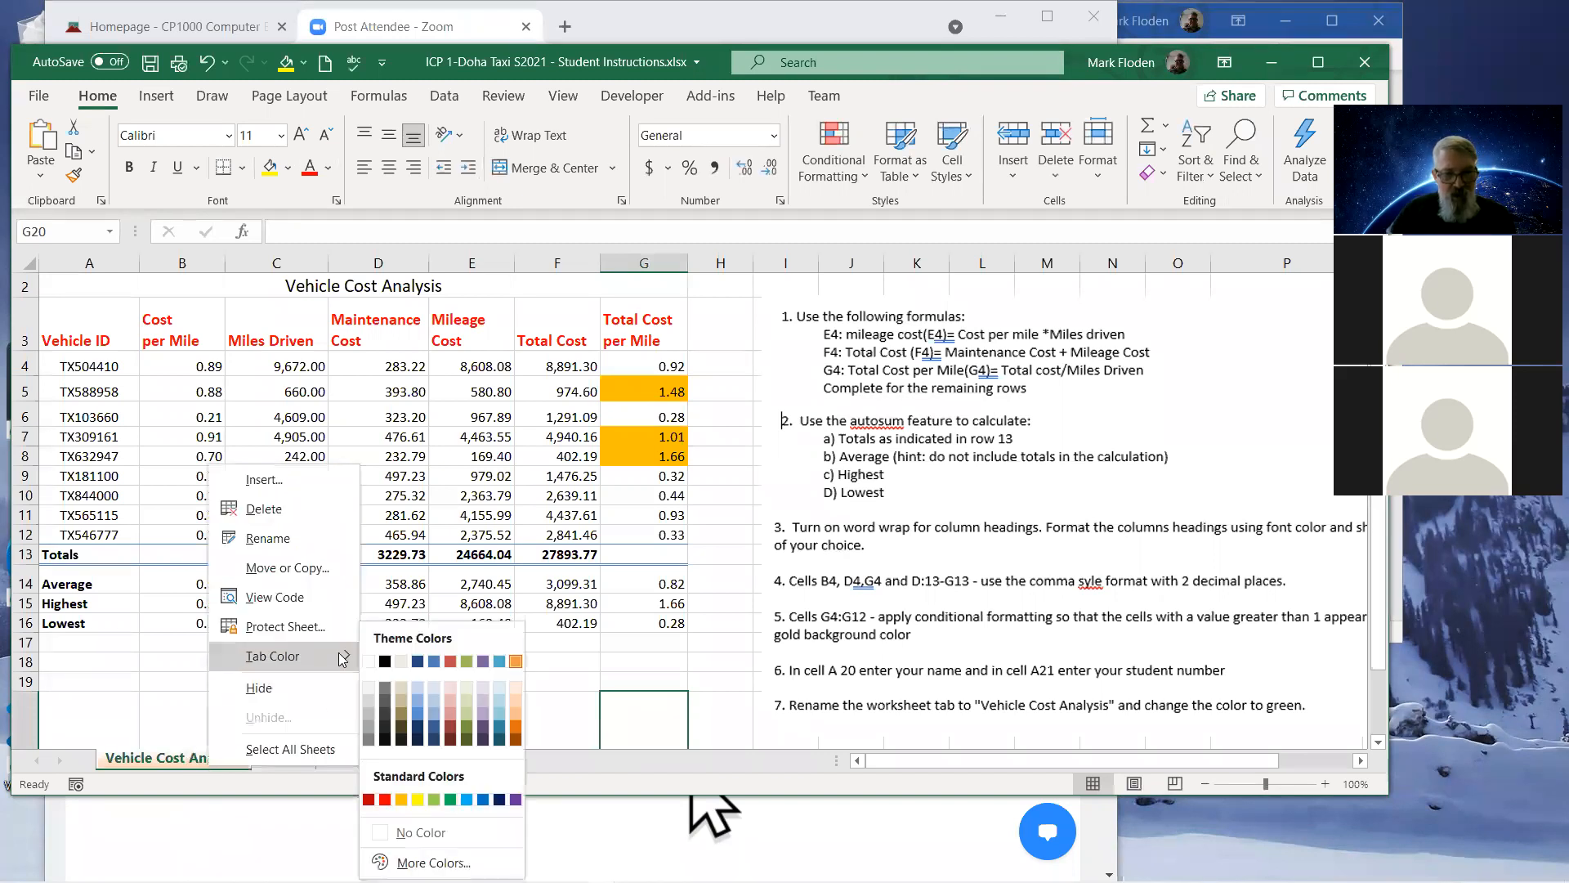
click(450, 799)
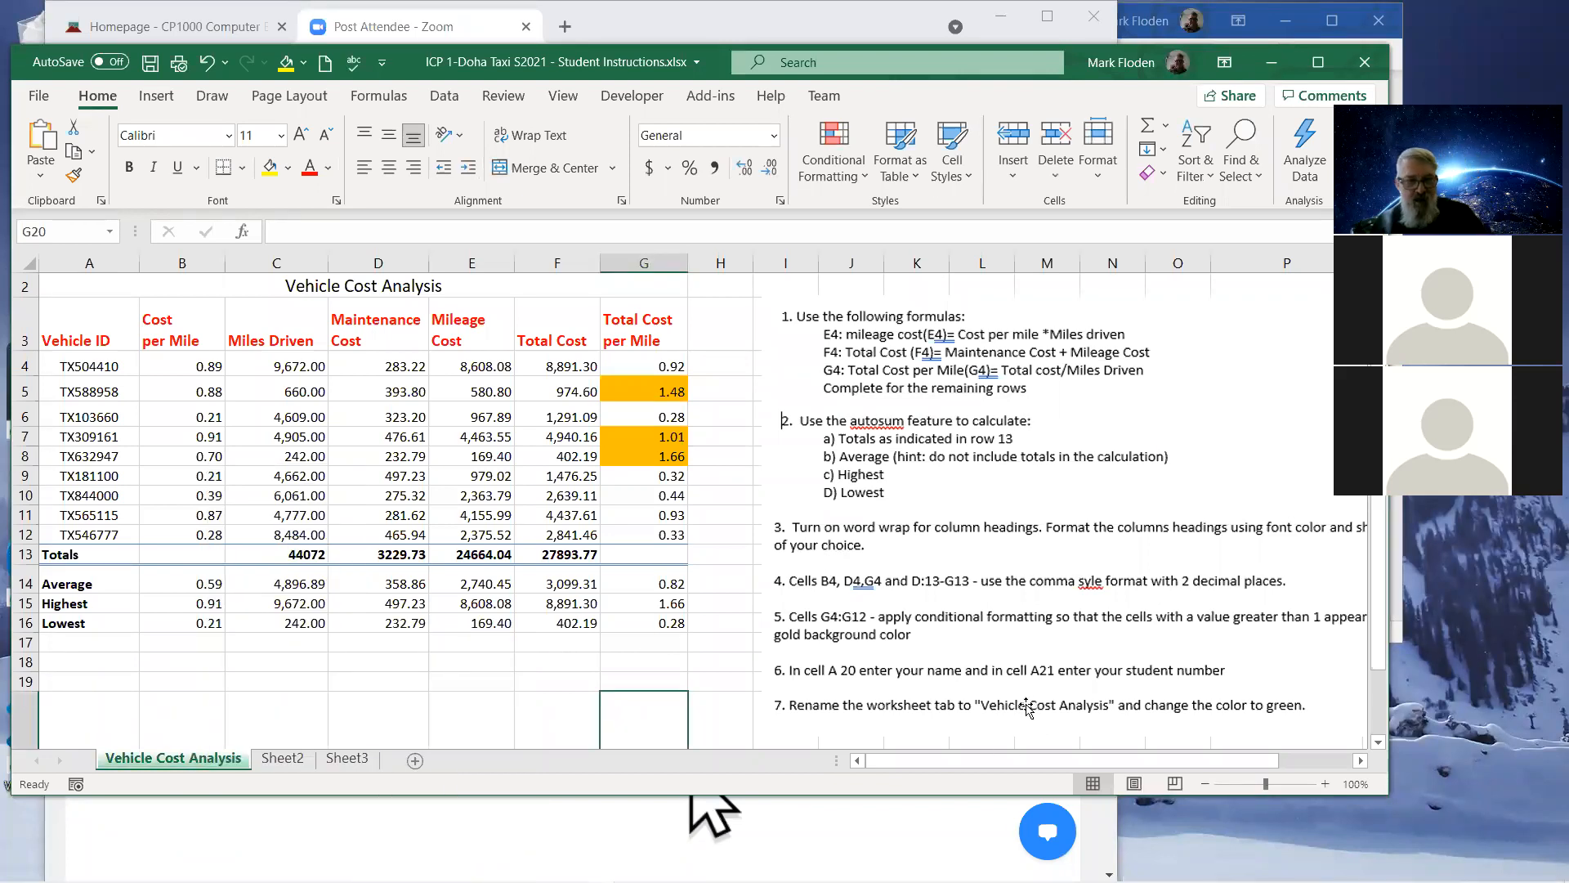
Save the finished Doha Taxi workbook and close it.
scroll(1027, 707, down, 3)
scroll(1028, 708, up, 3)
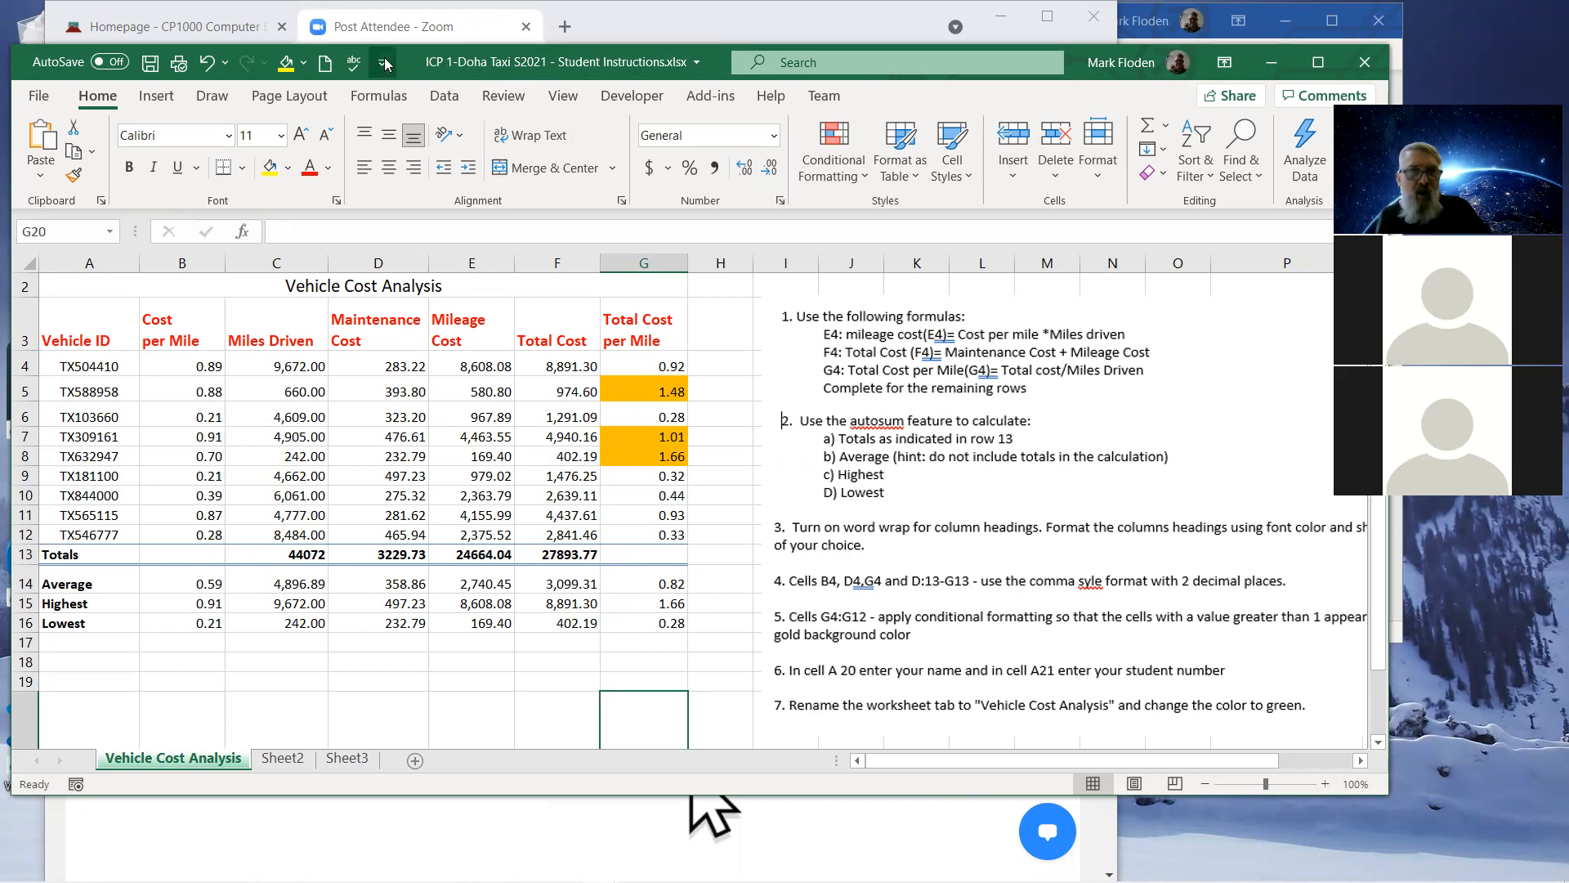
drag(396, 70, 369, 111)
click(121, 104)
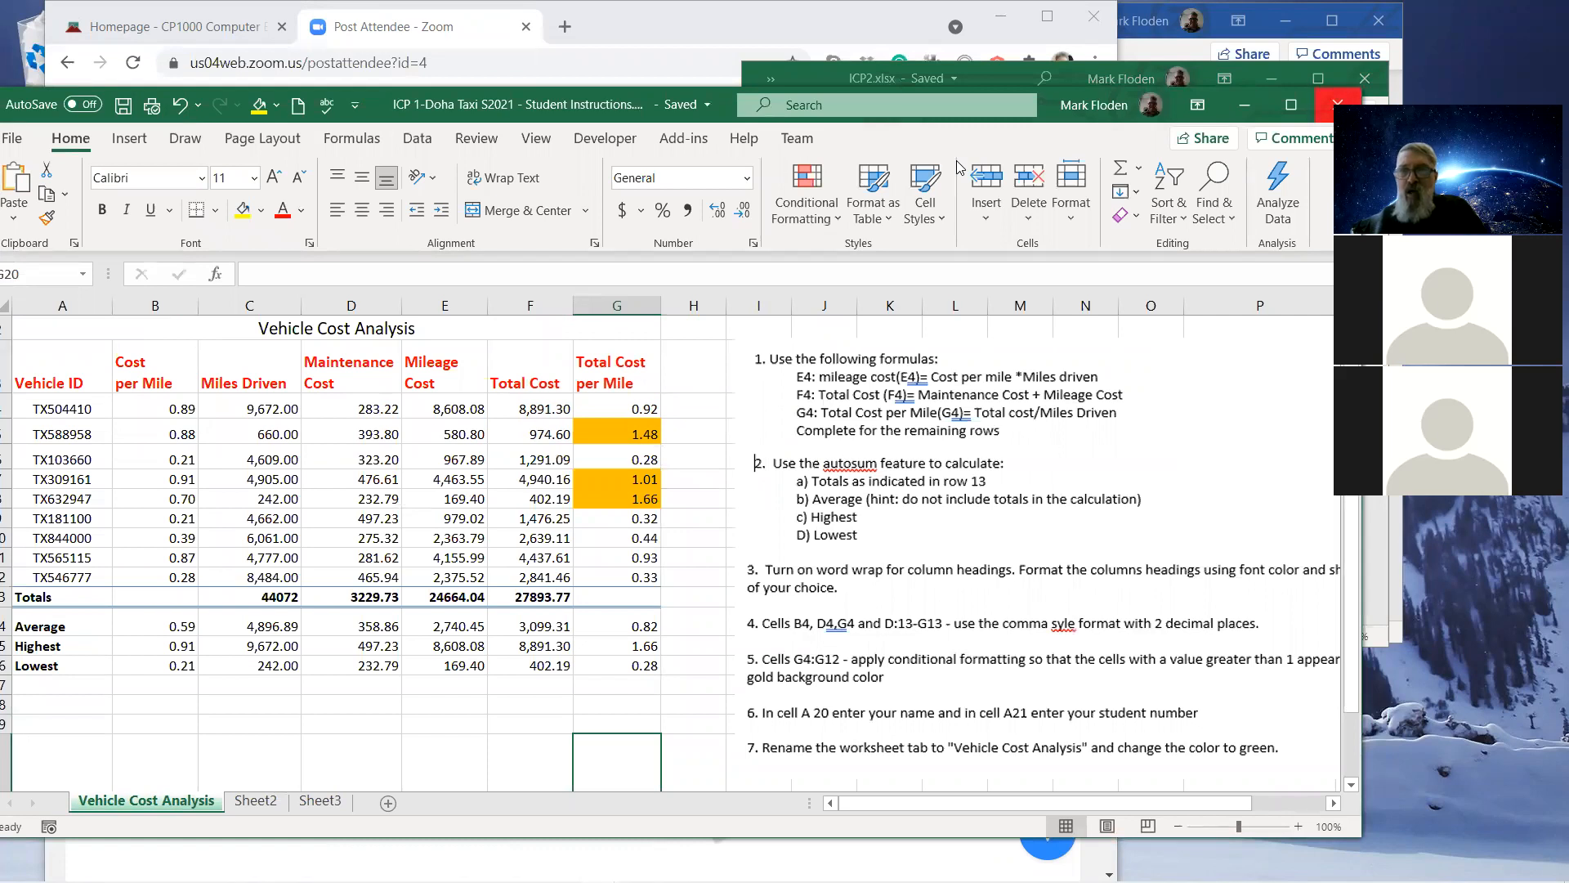
click(1337, 105)
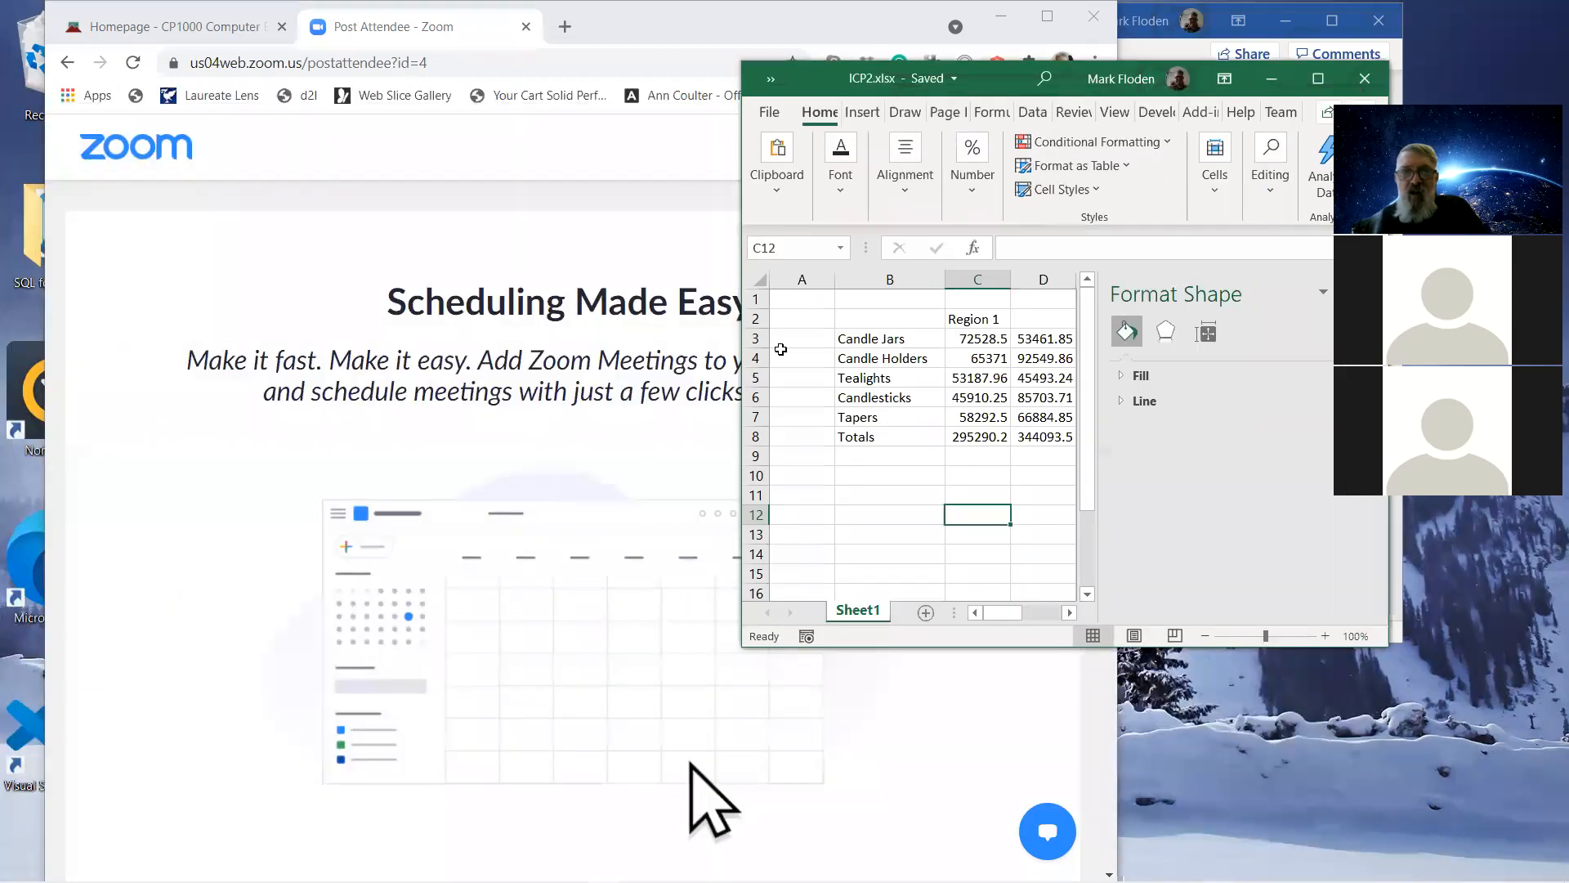
View the course homepage in Chrome and switch to the ICP 2 Qatar Candles student instructions in Word.
click(155, 29)
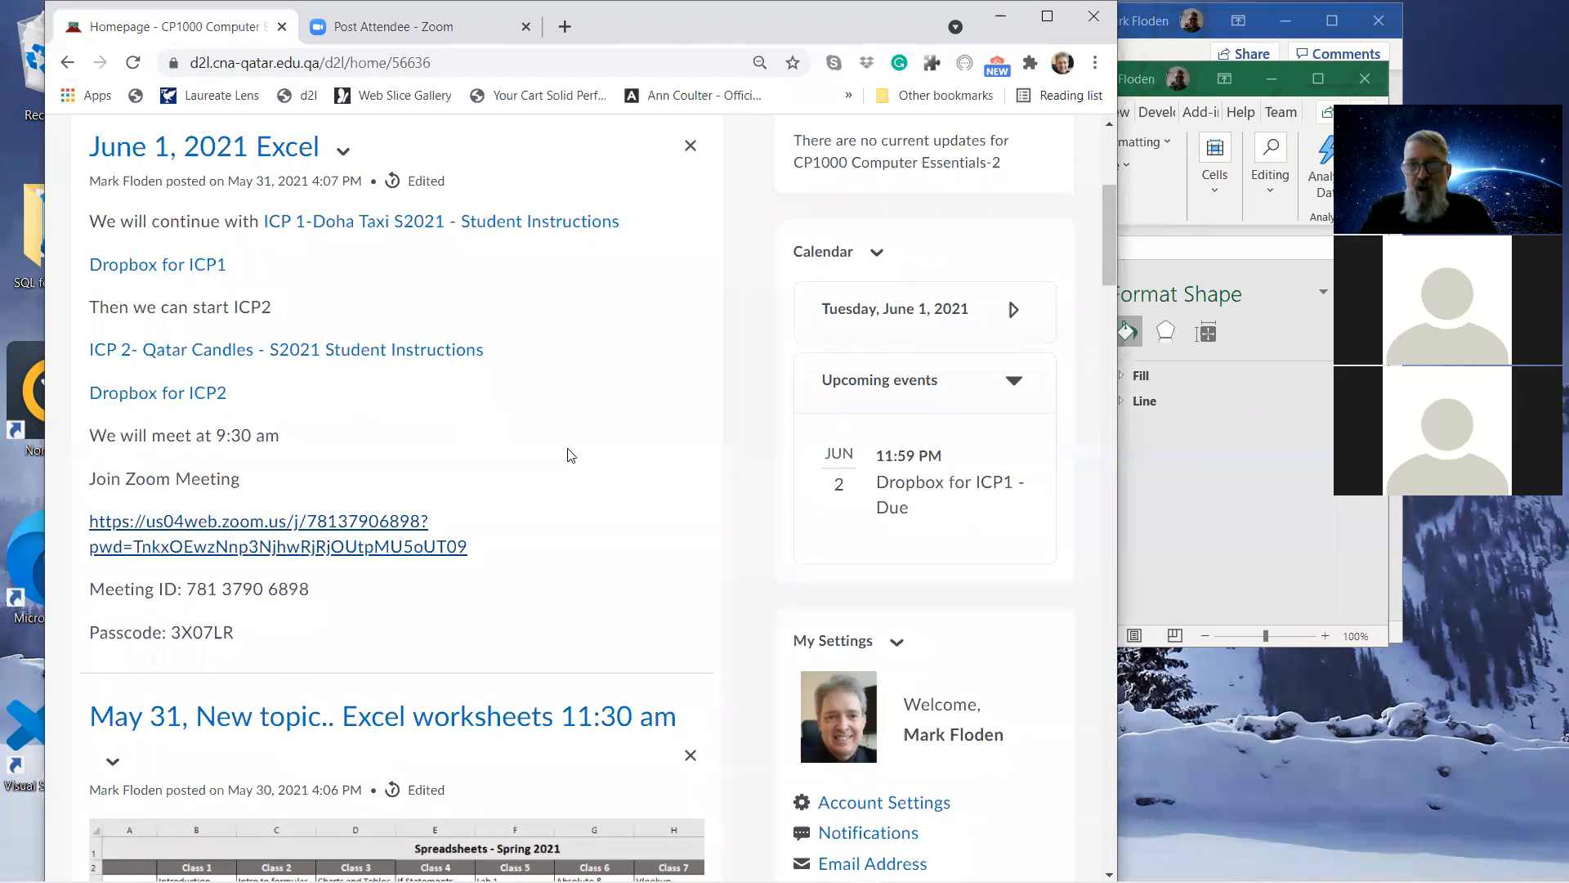
mouse_move(535, 880)
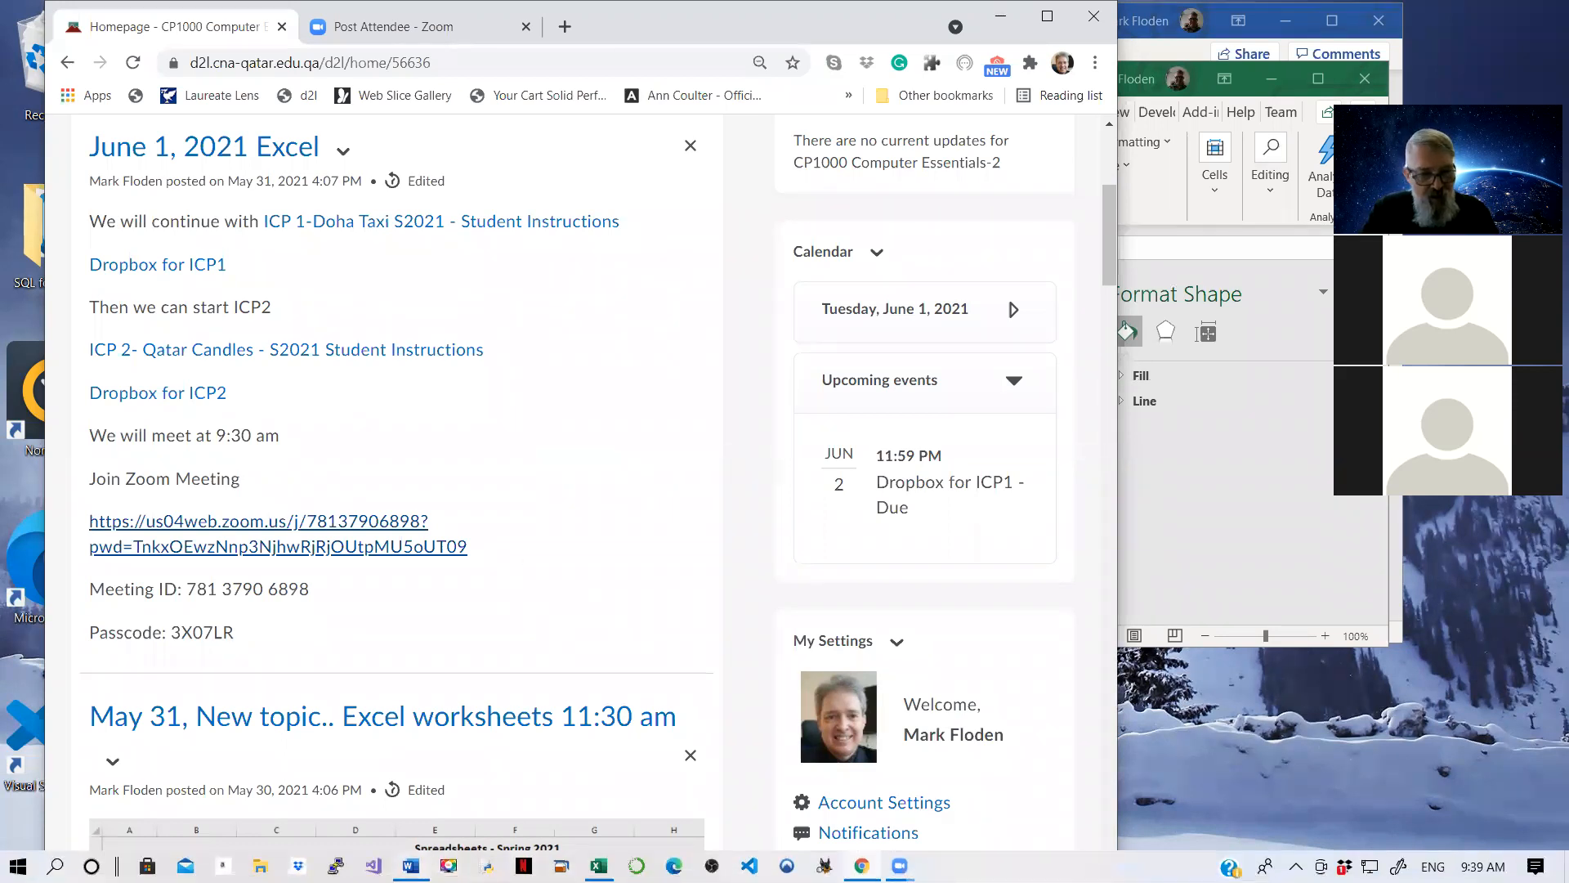
click(410, 865)
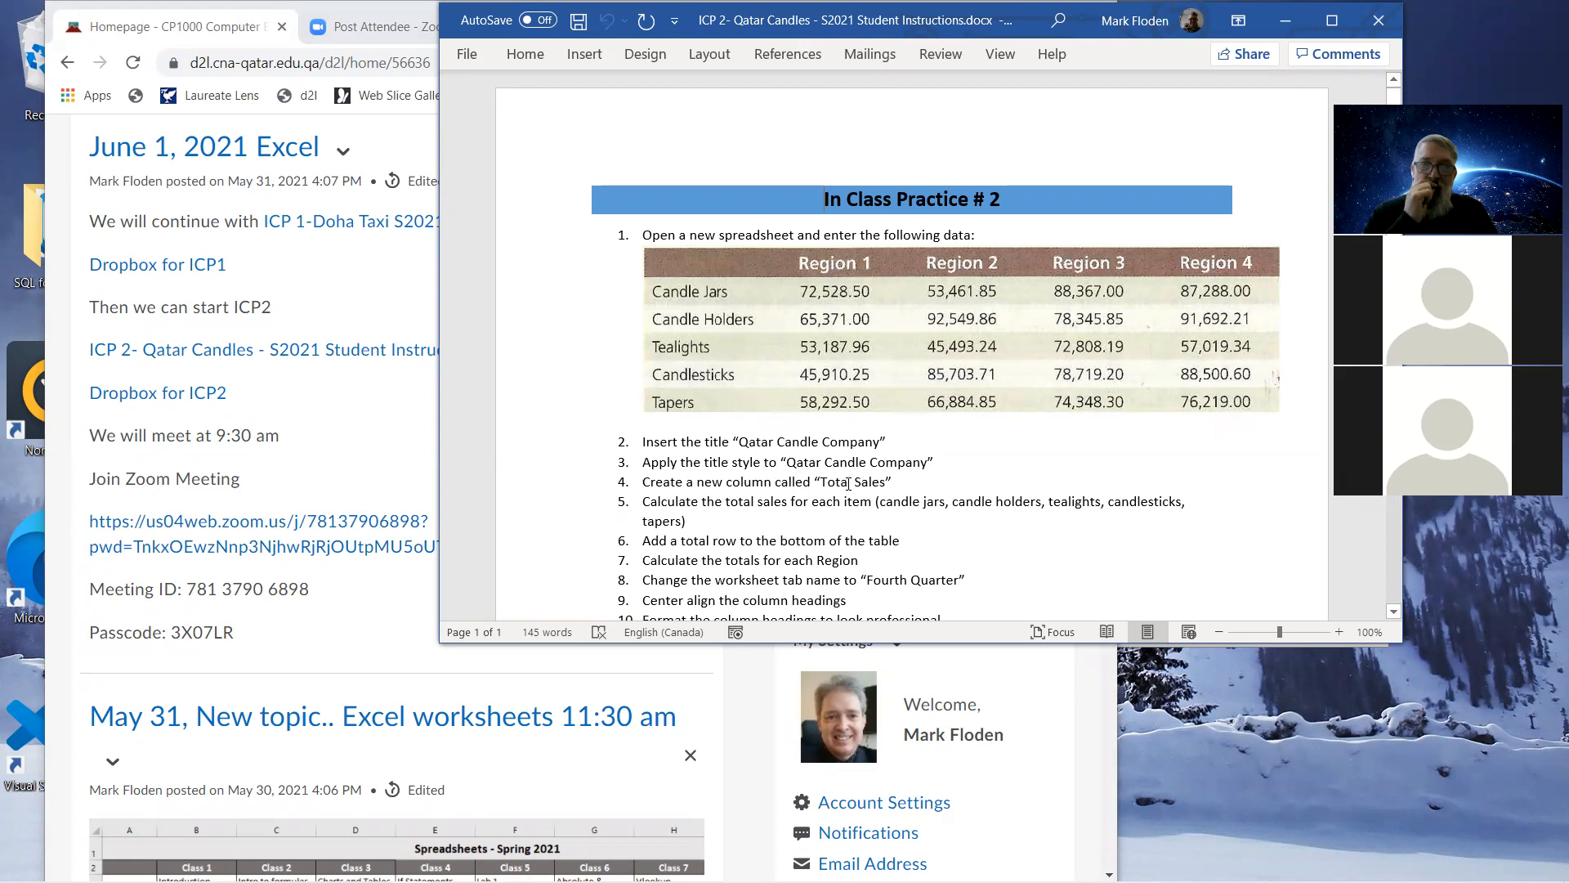
Switch to the ICP2.xlsx workbook in Excel and widen its window so more columns fit.
mouse_move(703, 881)
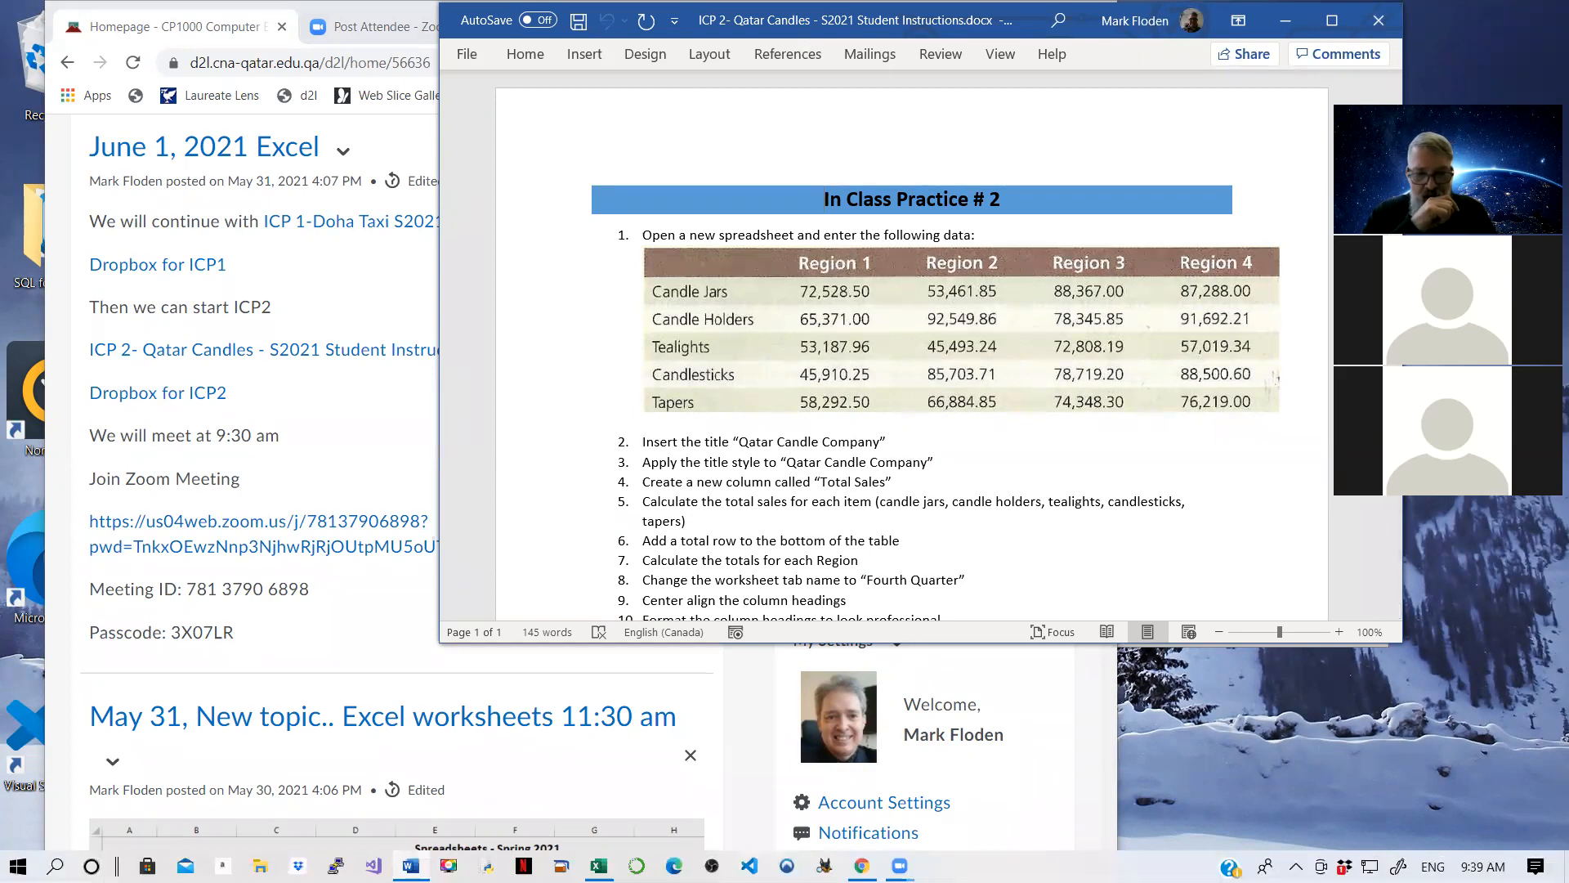
click(599, 865)
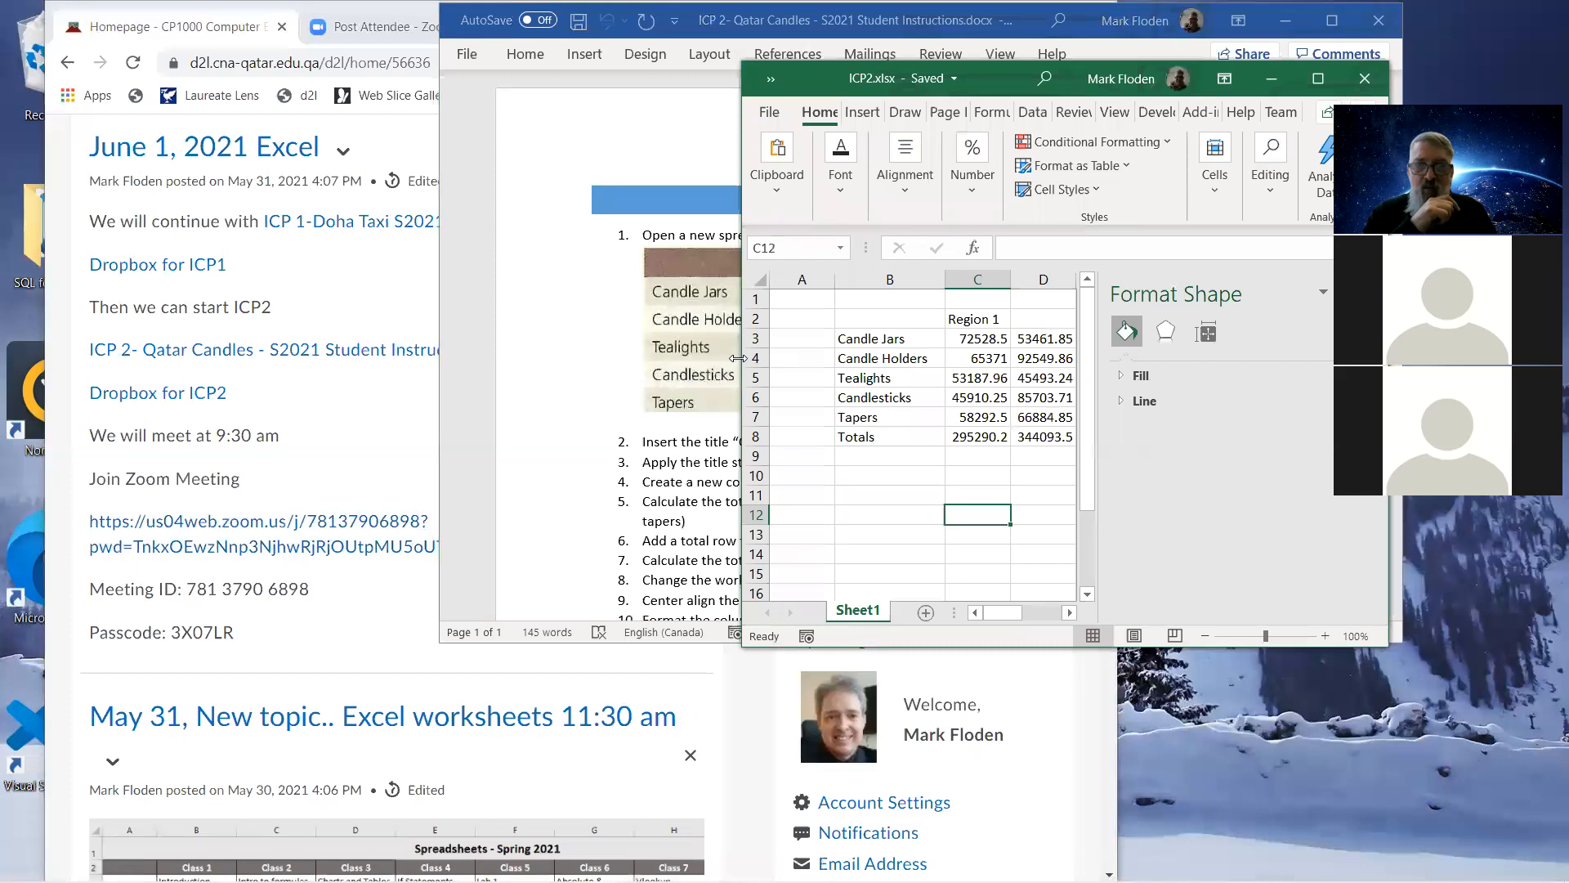
drag(738, 358, 334, 358)
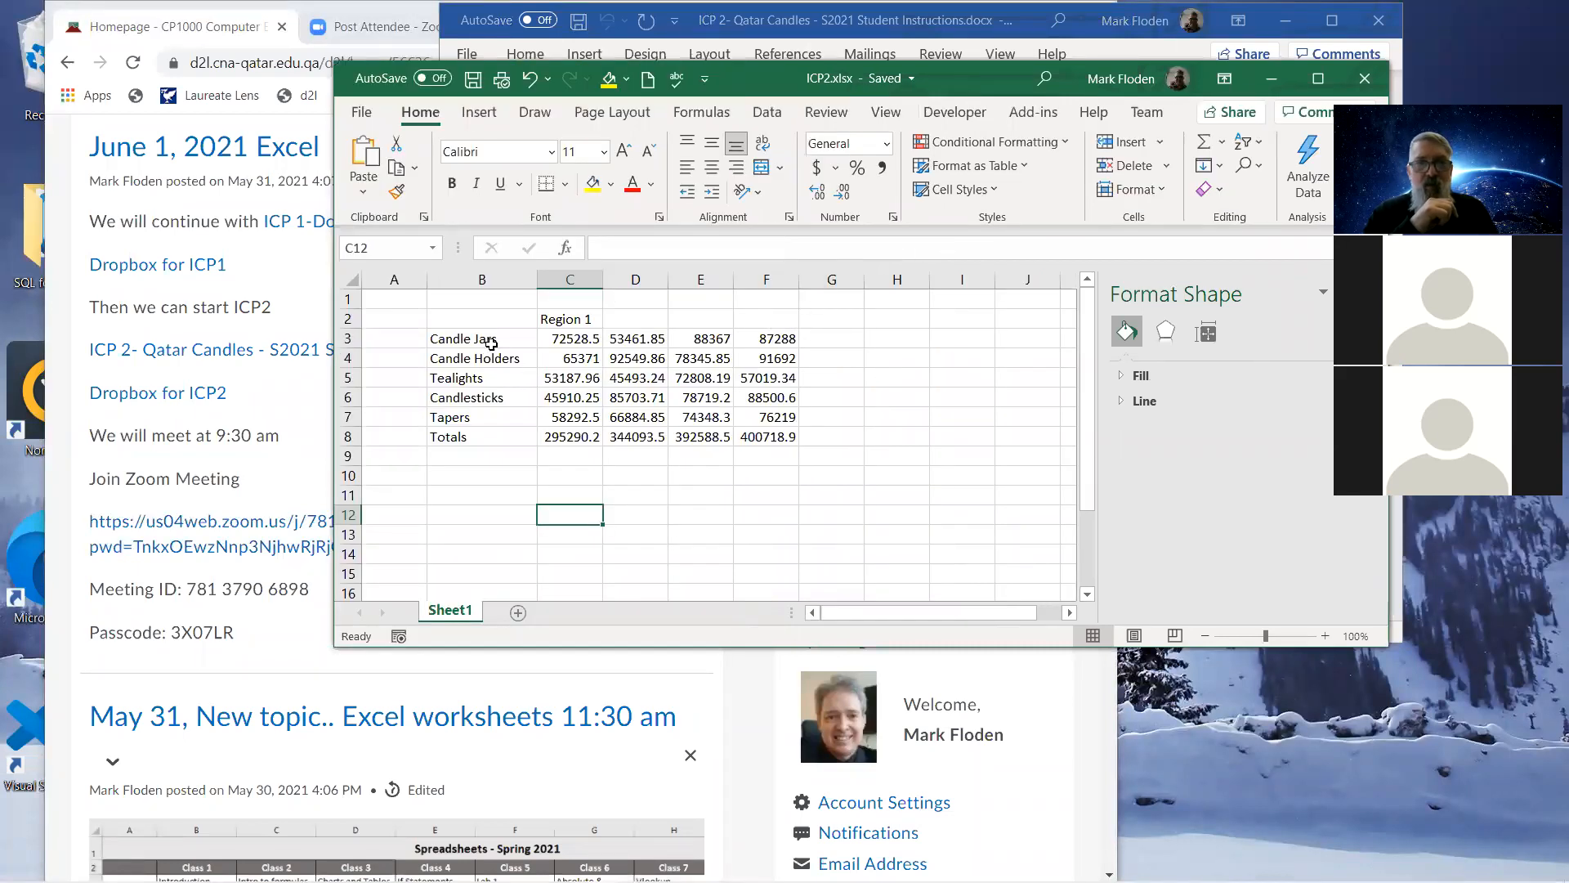
Extend the Region 1 heading in C2 across D2:F2 as a series, giving Region 2 to Region 4.
click(577, 319)
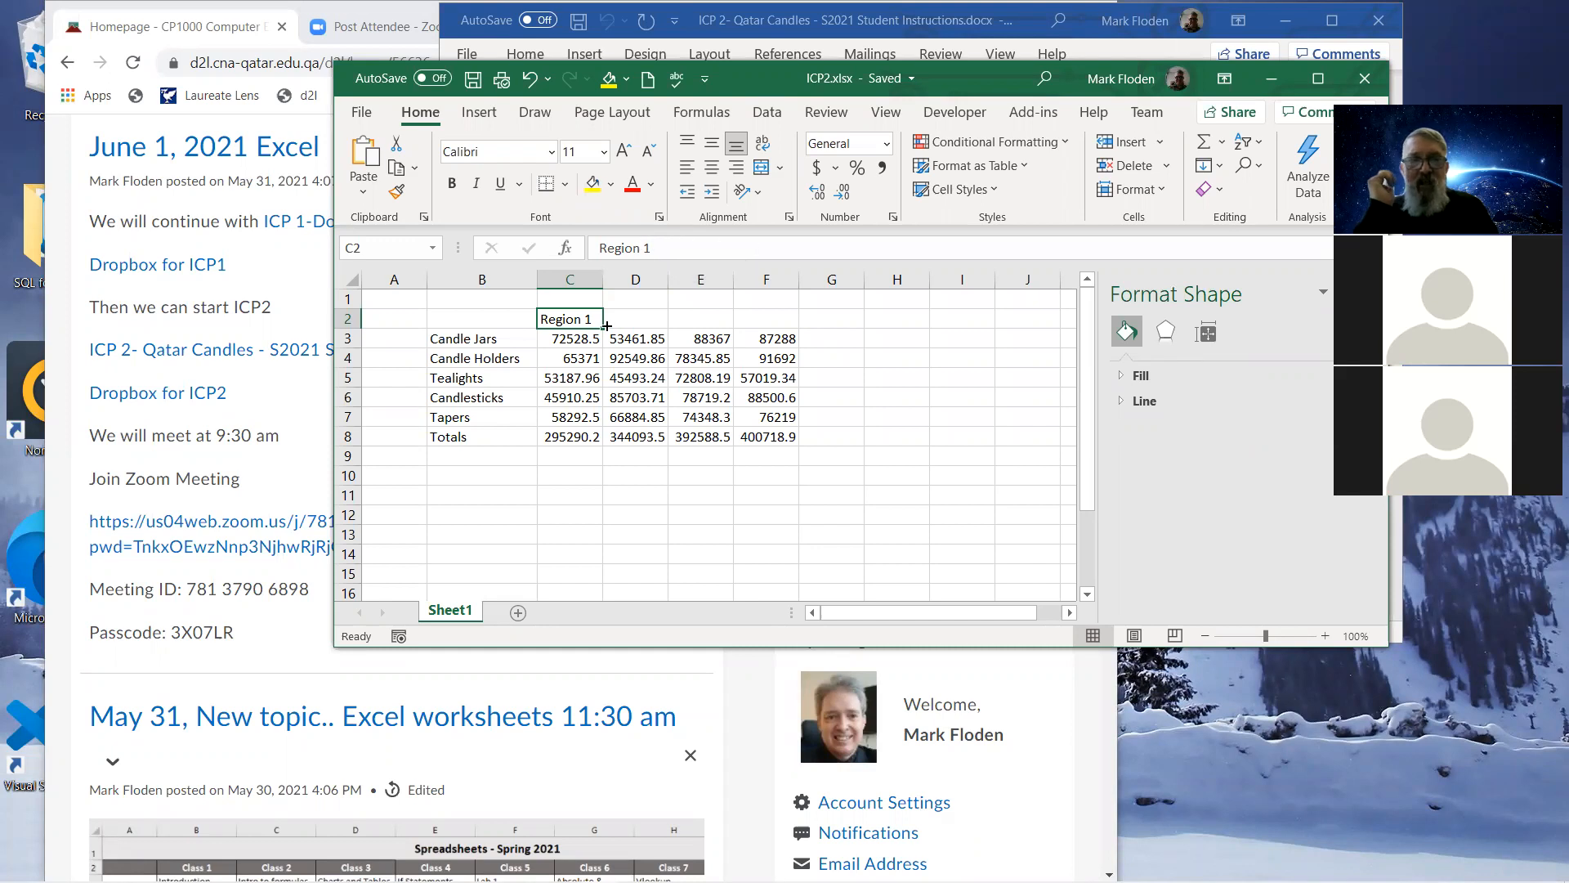
drag(602, 329, 784, 330)
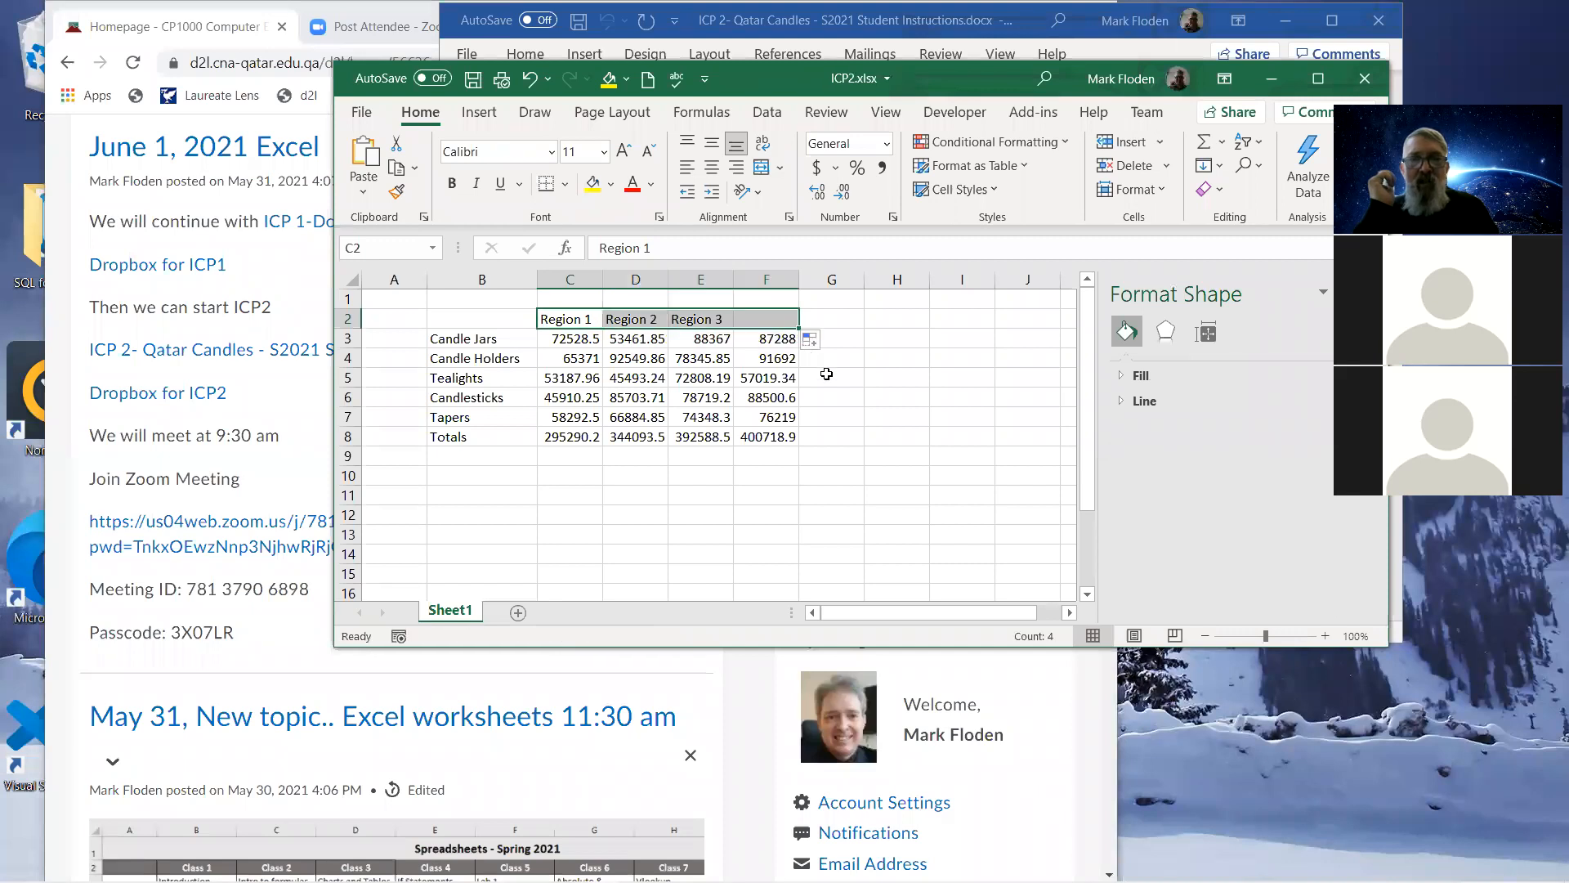
click(905, 492)
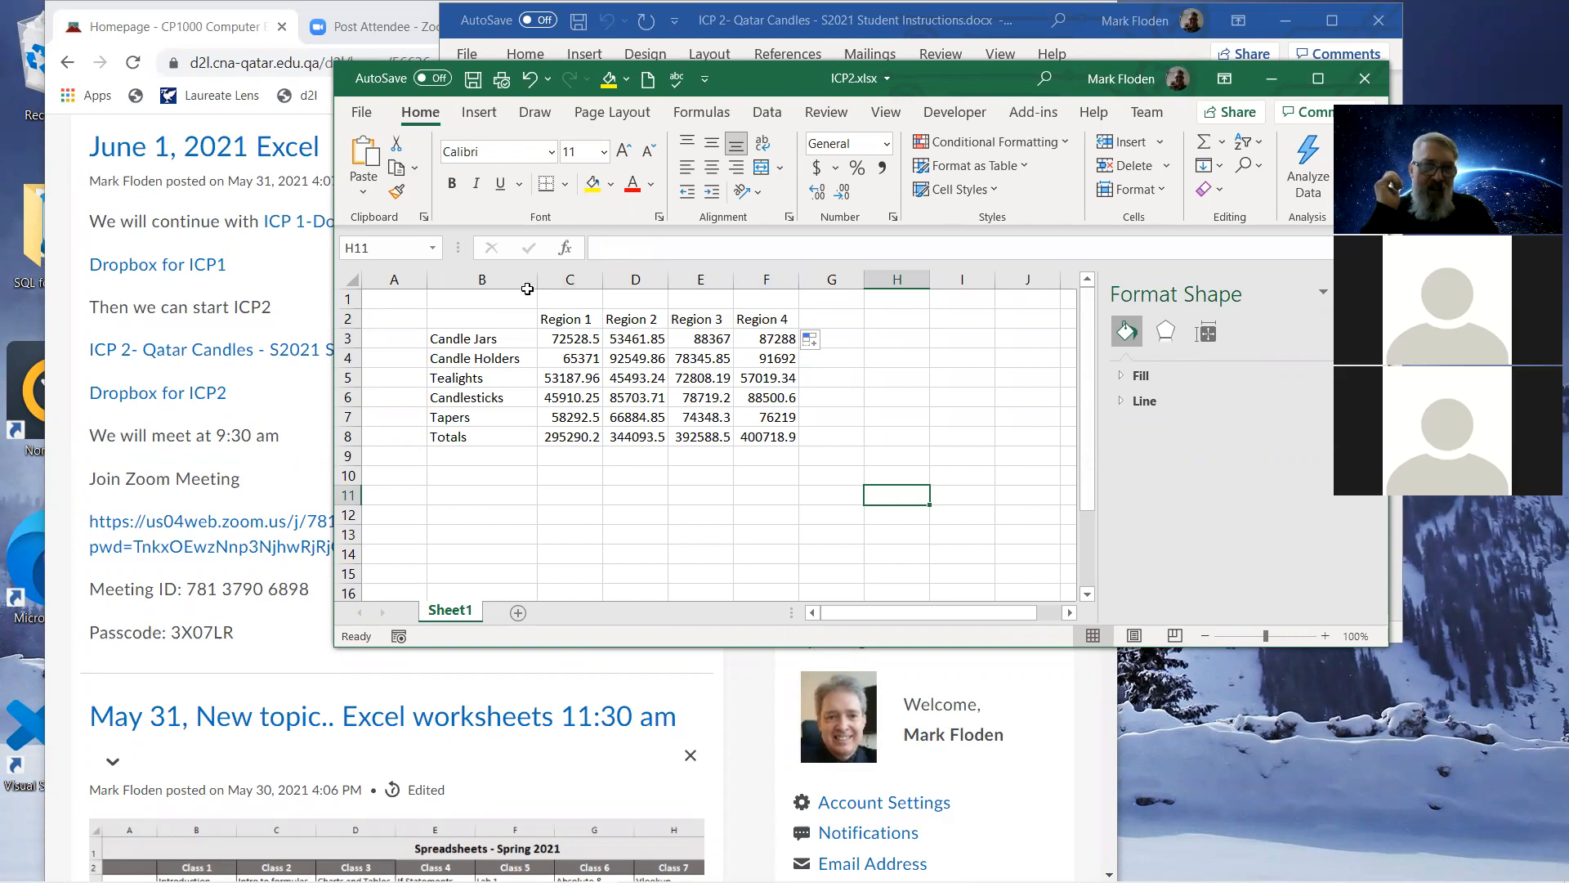
Merge and center the title cells B1:F1 above the sales table.
drag(446, 296, 759, 291)
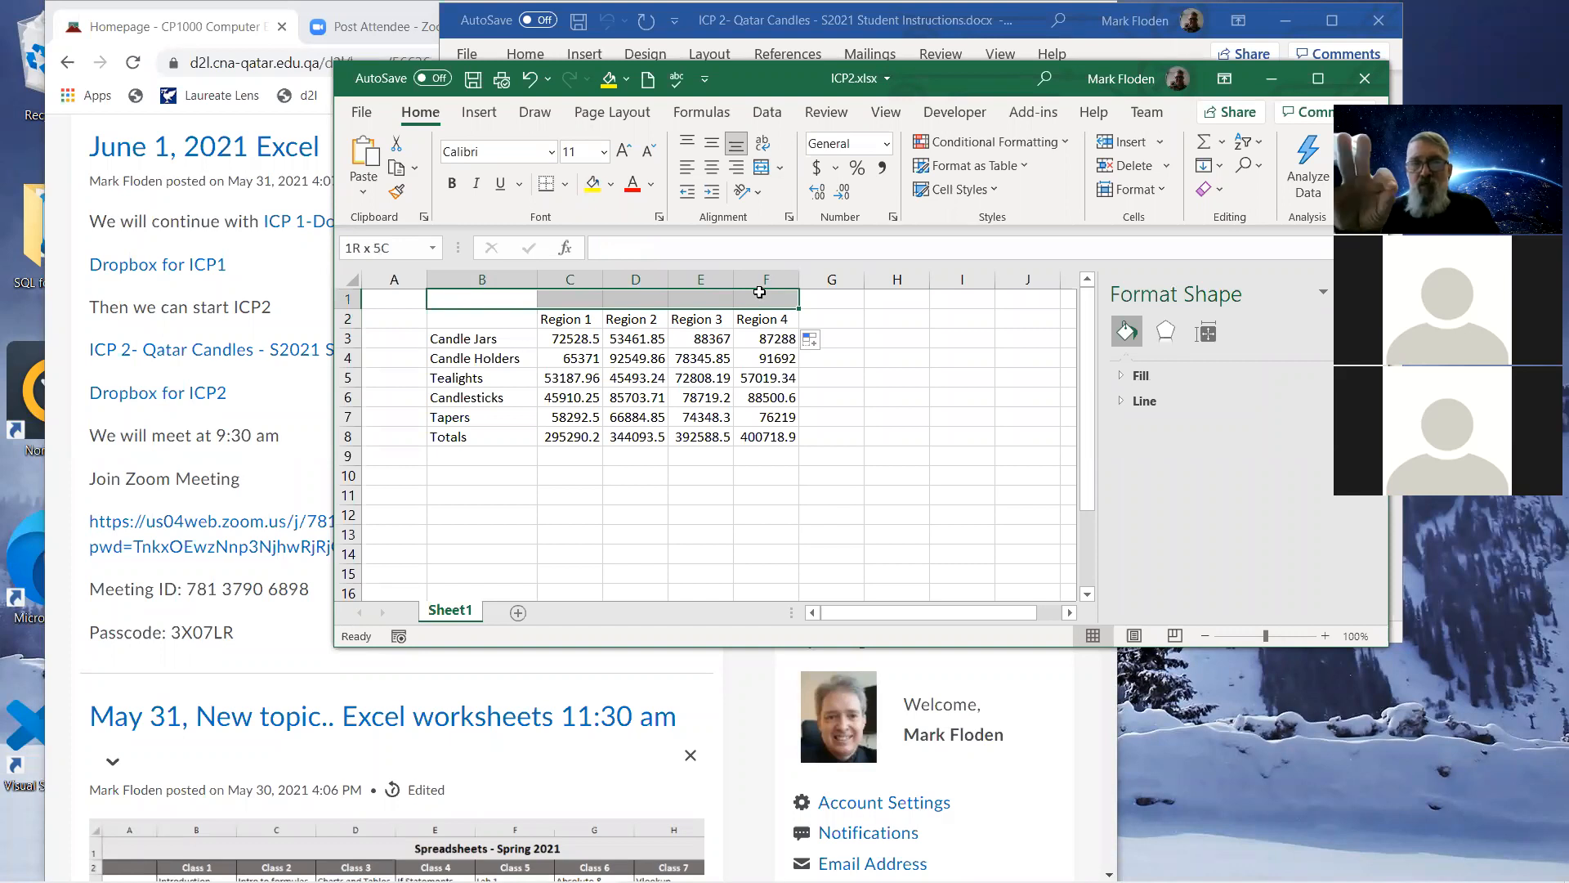
drag(759, 292, 759, 291)
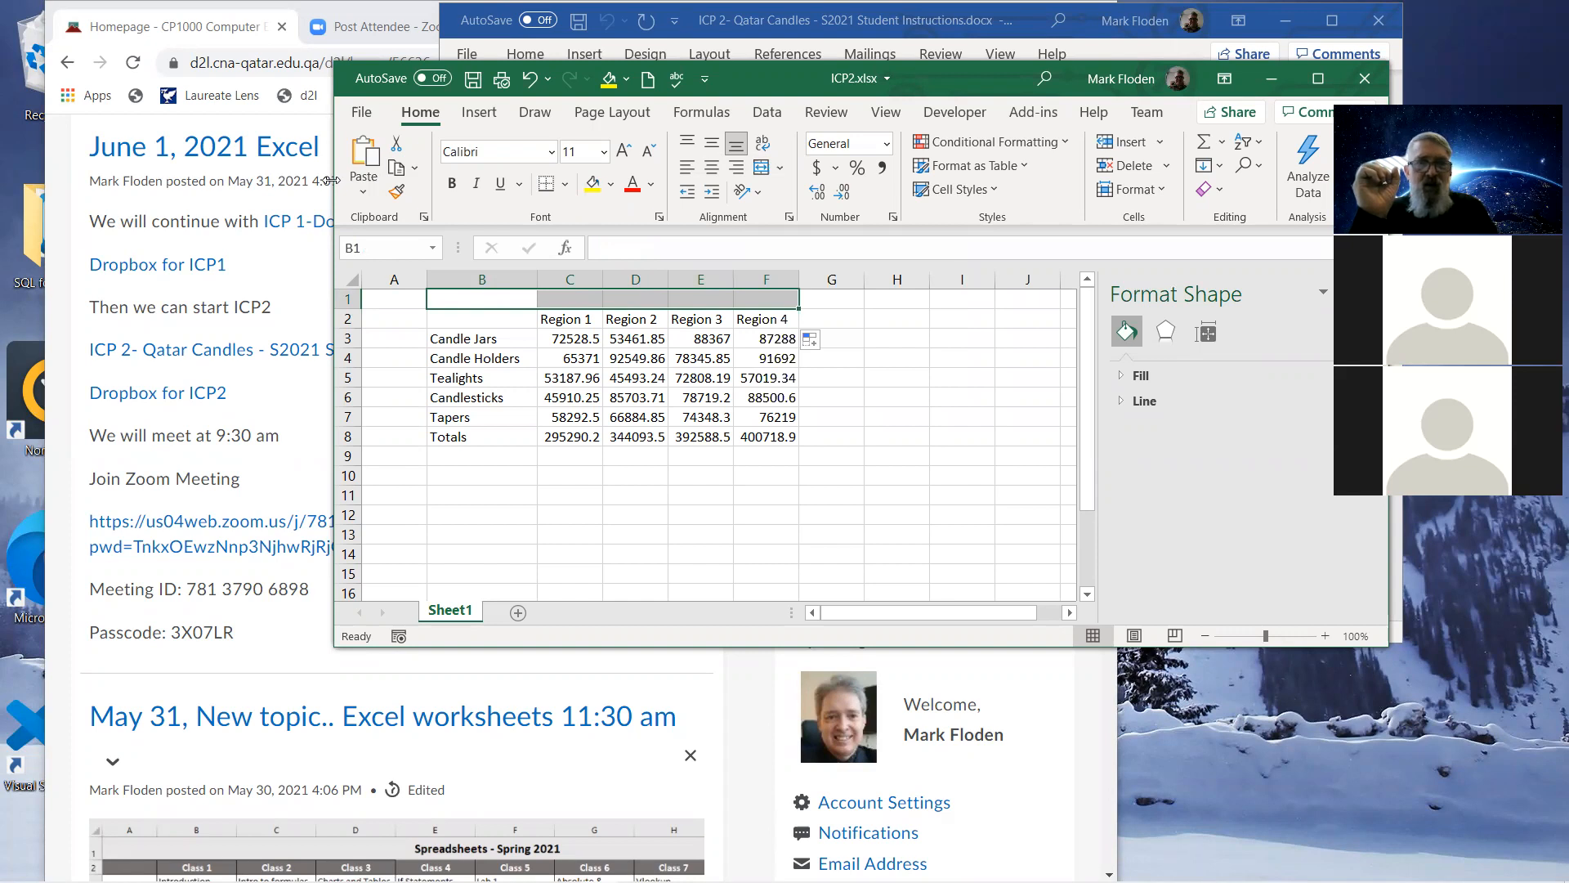
drag(330, 179, 54, 180)
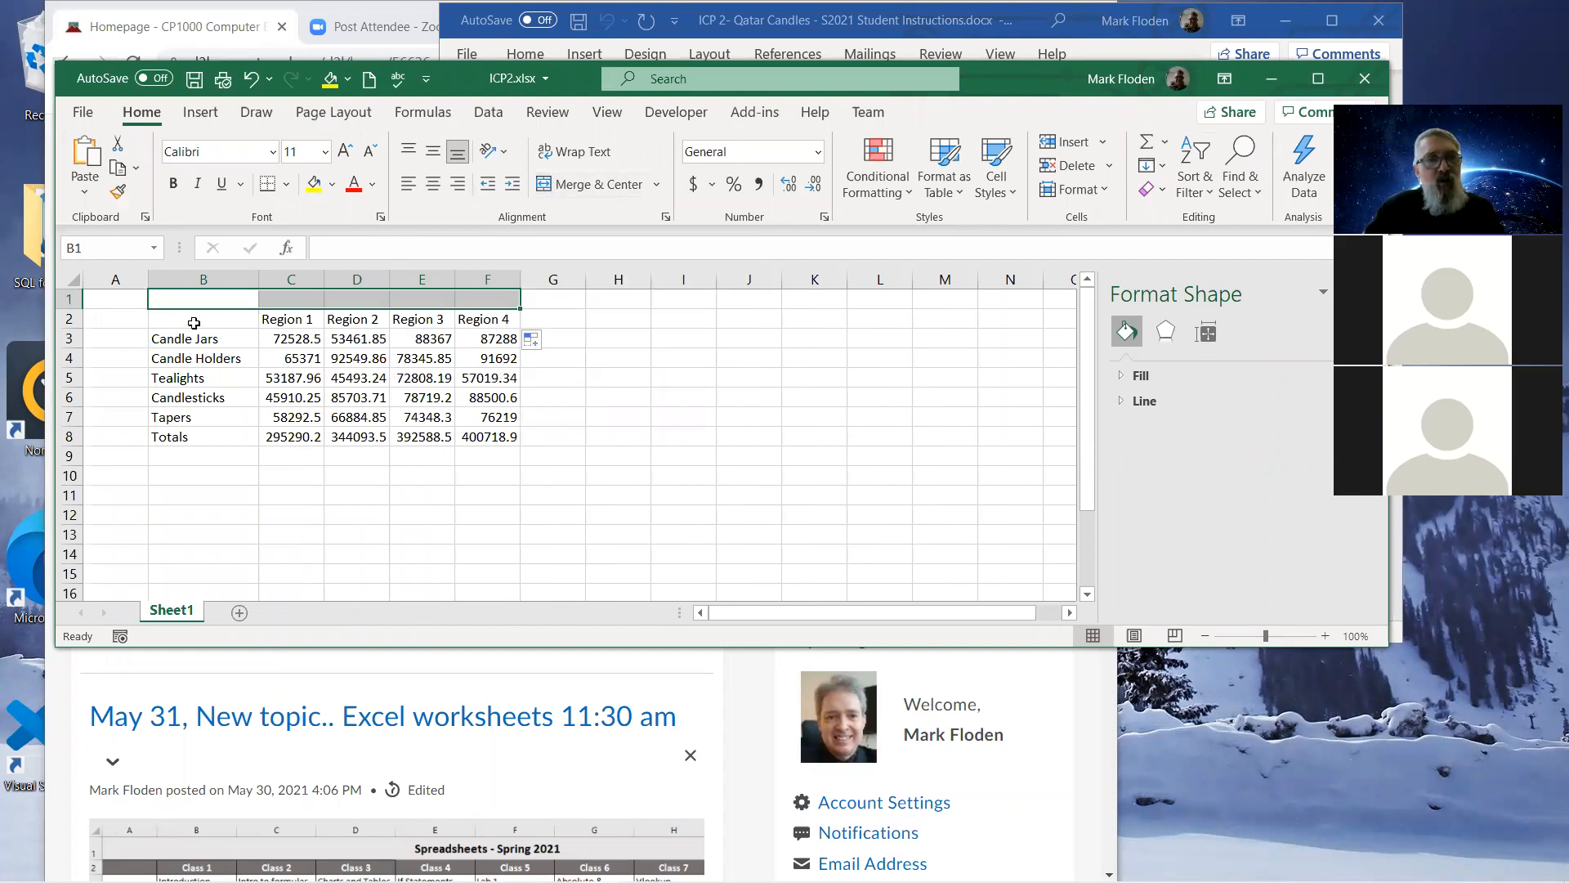
click(588, 185)
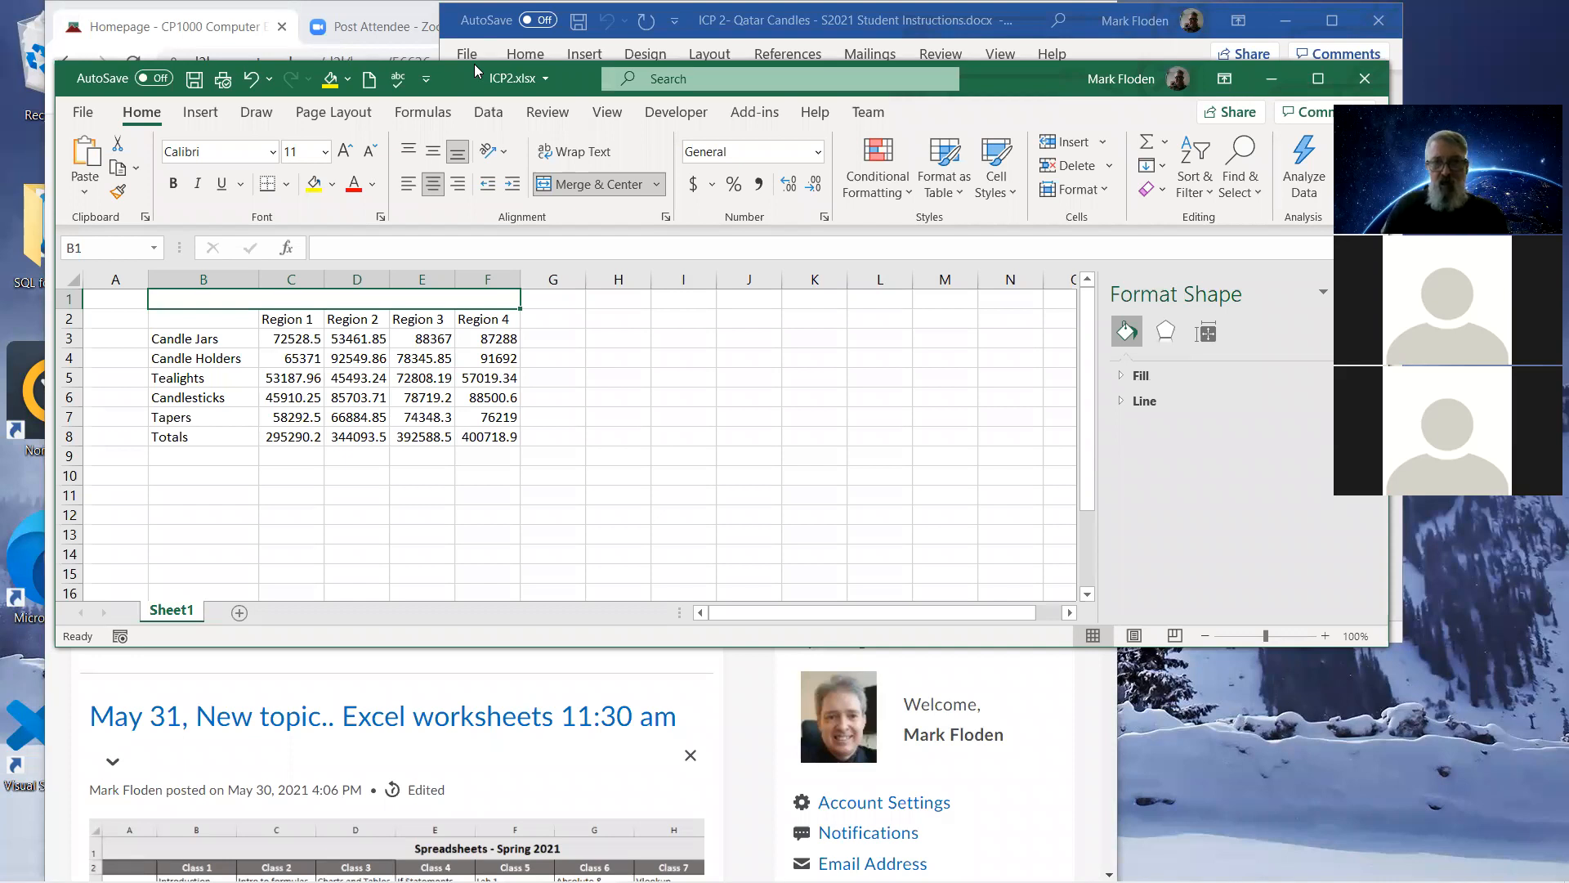
Enter the title "Qatar Candle Conmpany" in the merged cell B1.
drag(474, 64, 582, 140)
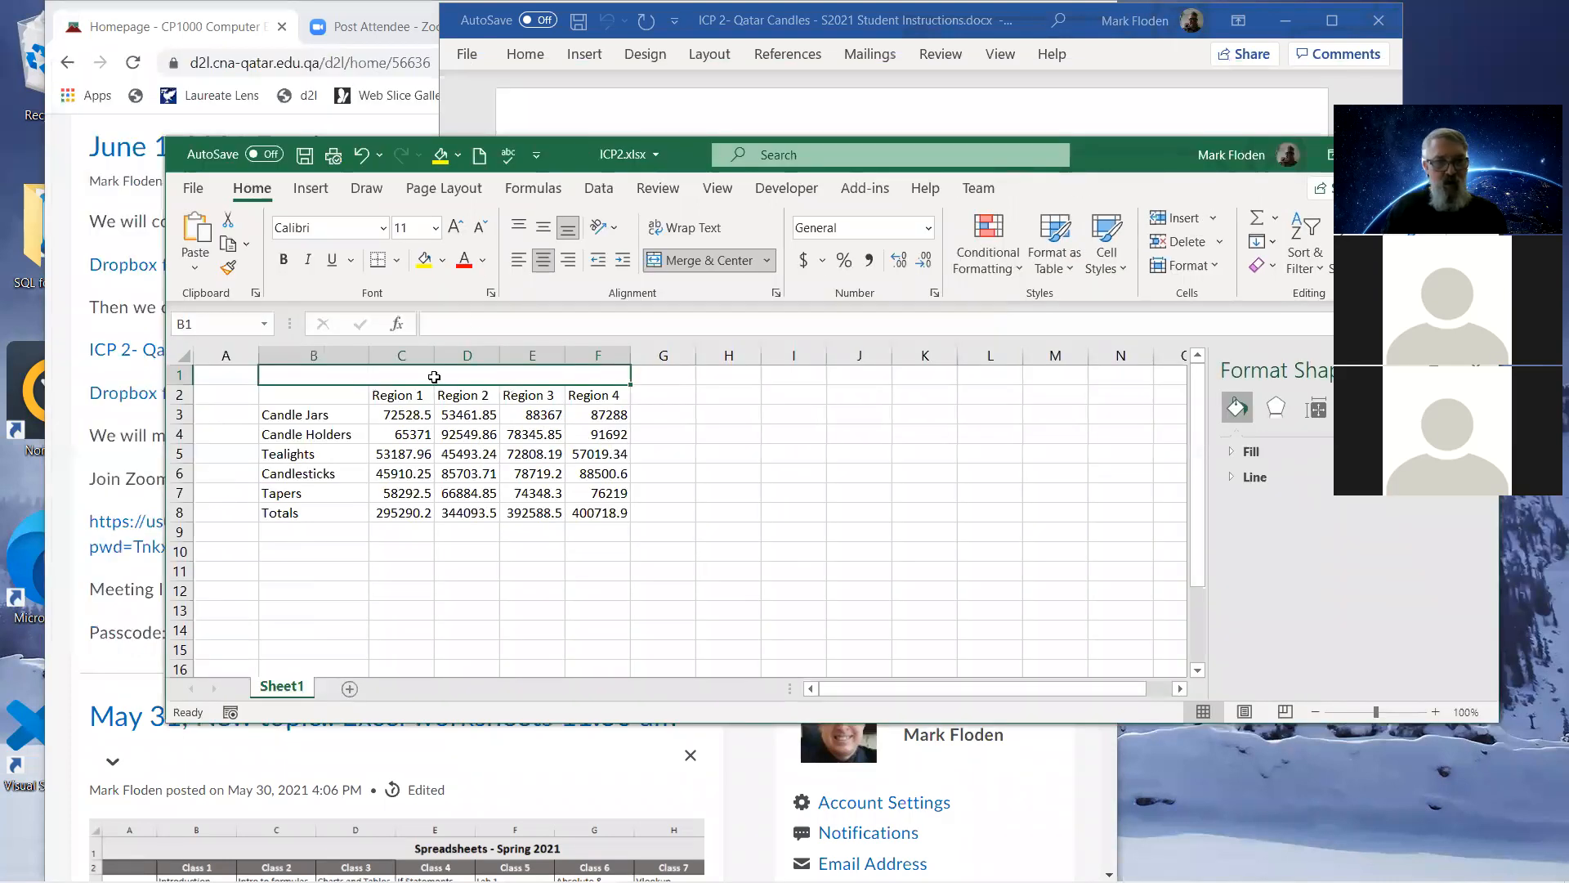
click(443, 324)
text(Qatar)
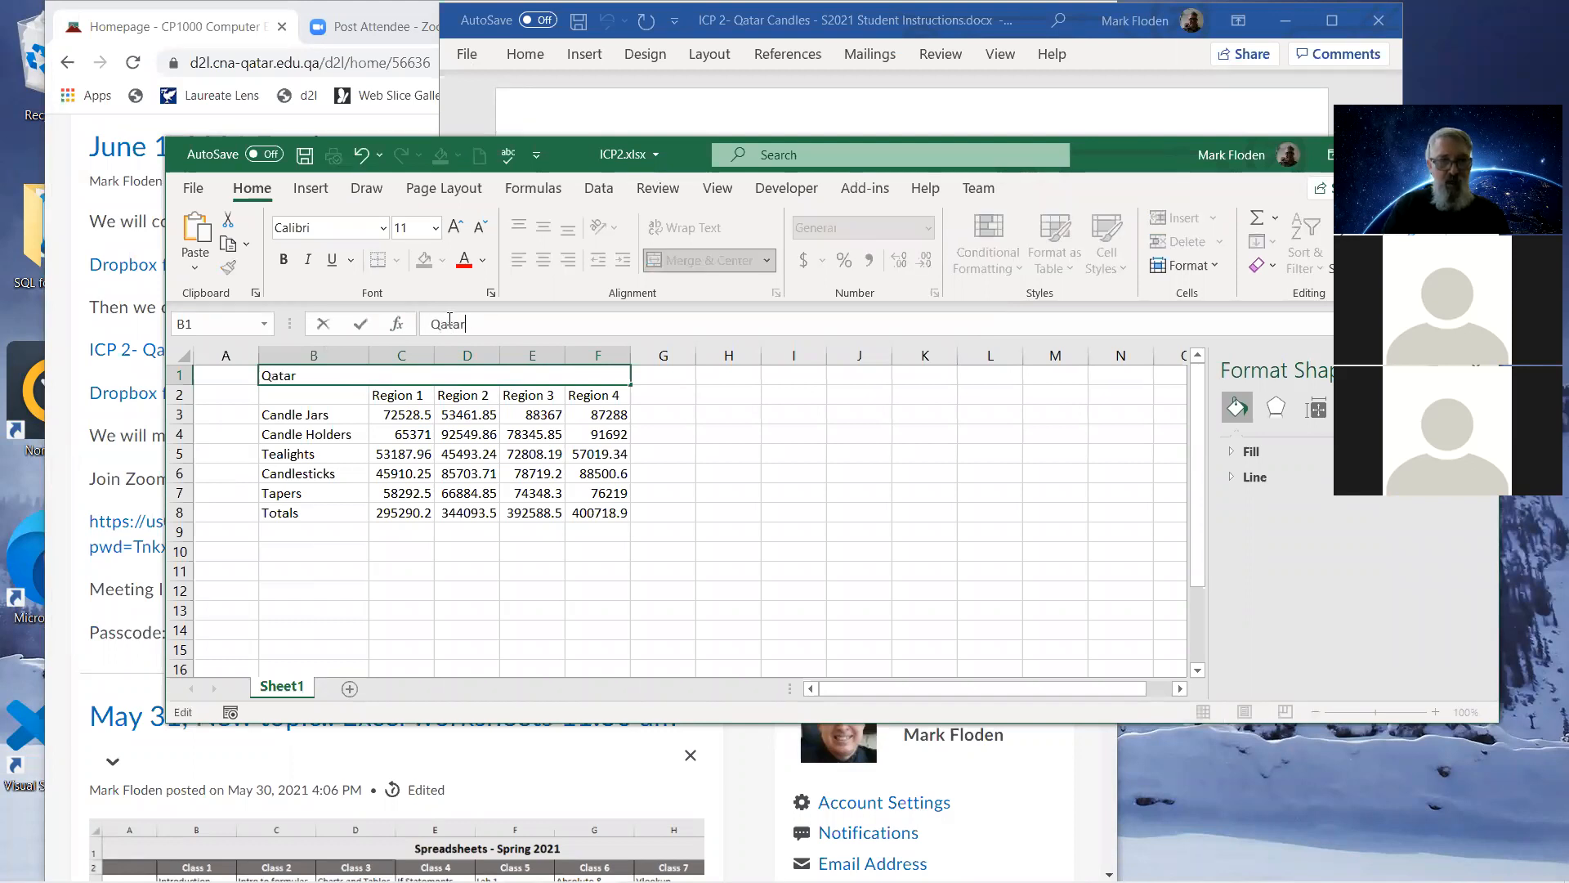
text( Candle Conmpa)
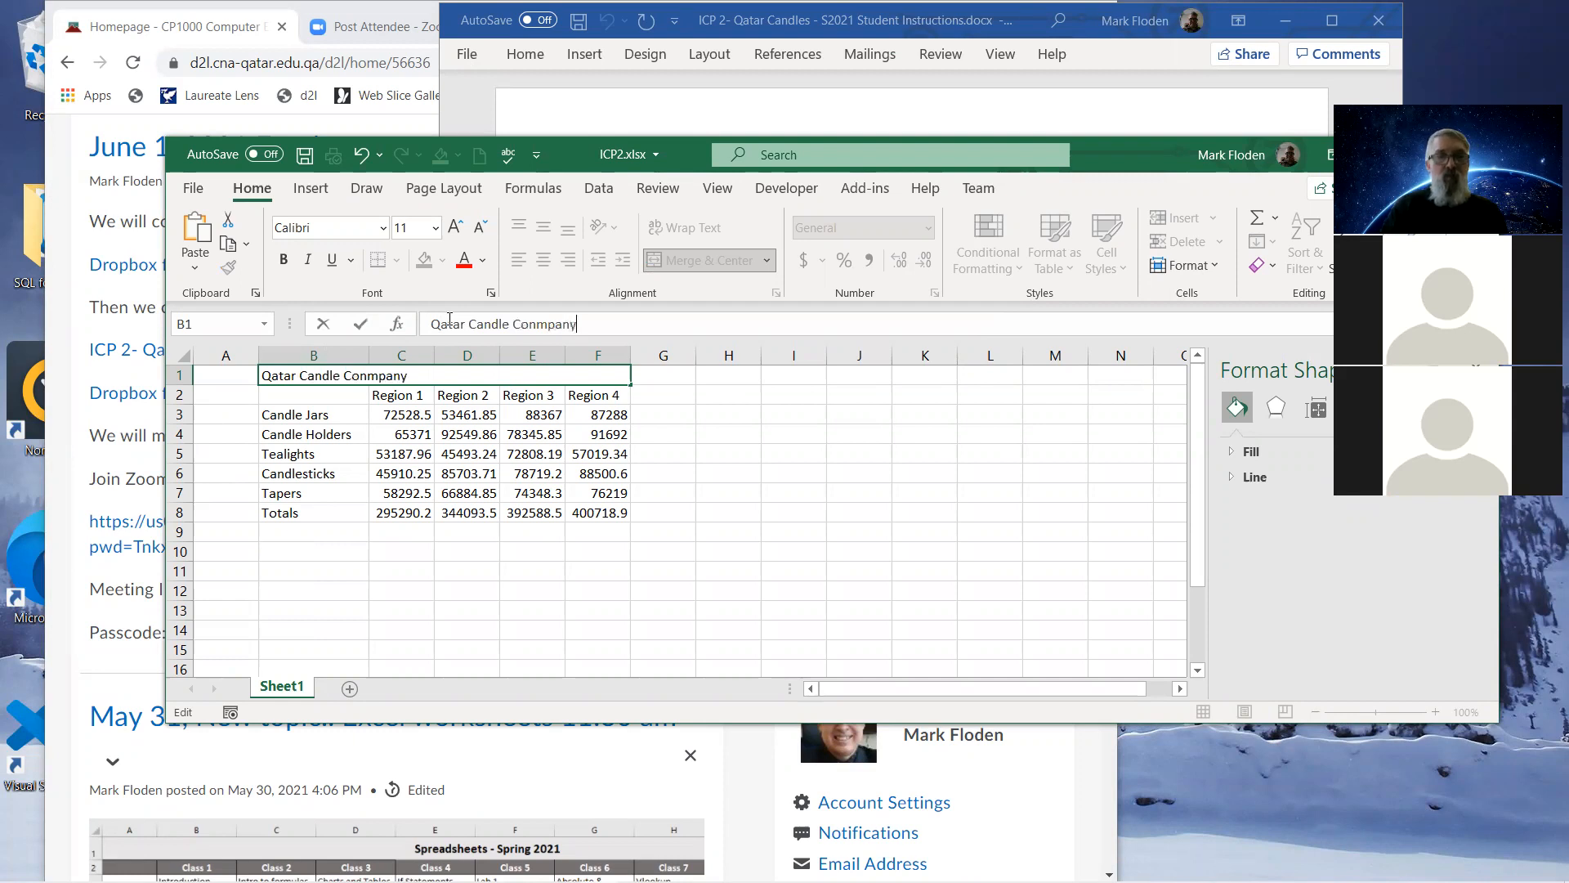
text(ny)
key(Return)
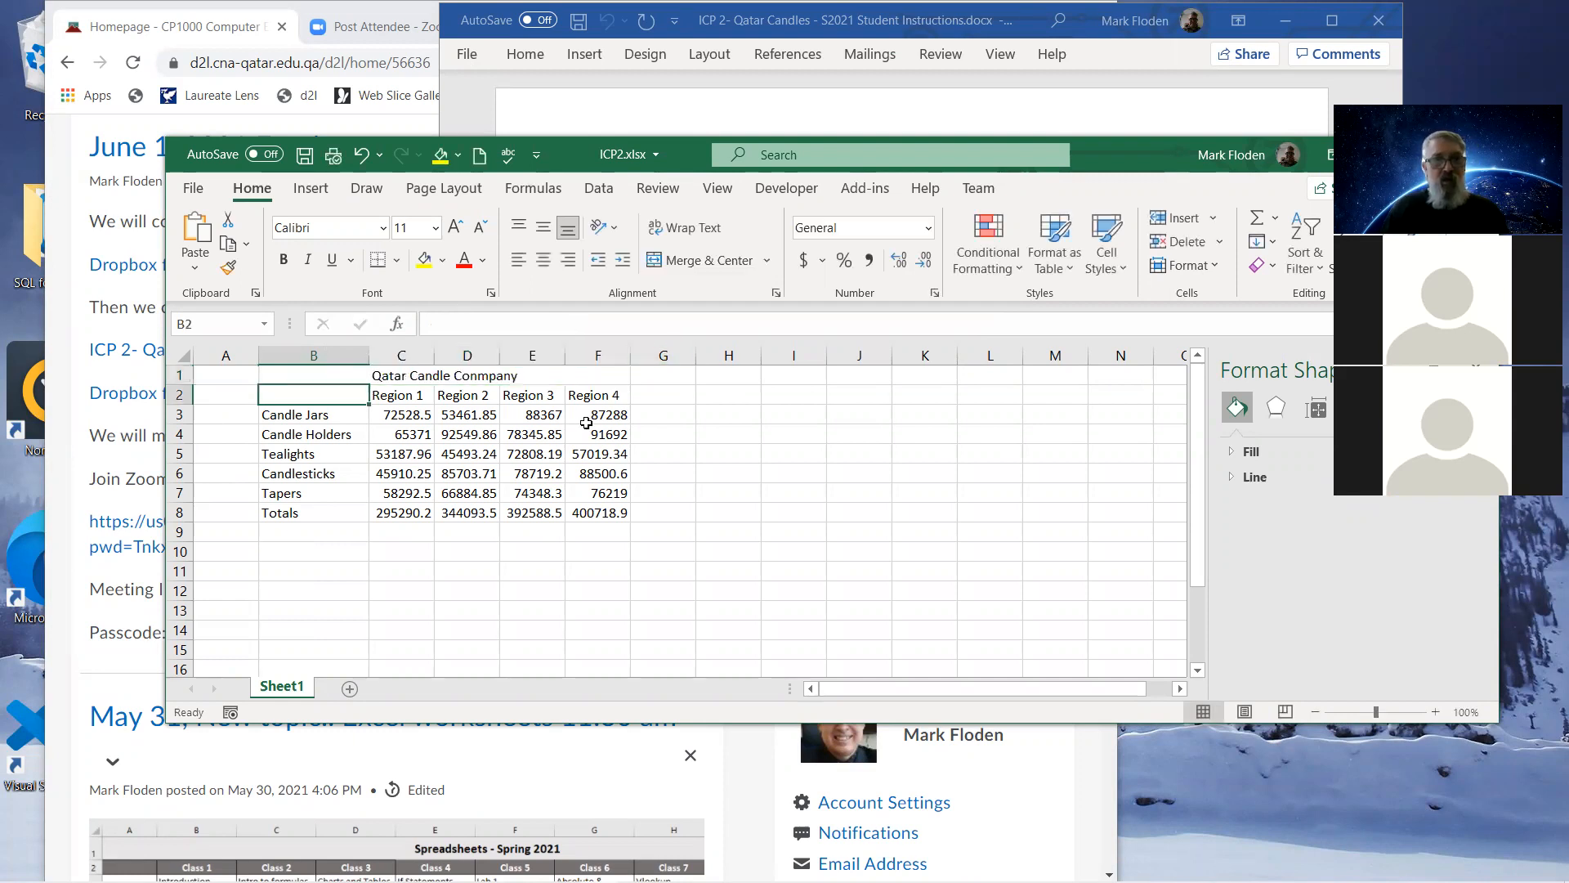
click(386, 375)
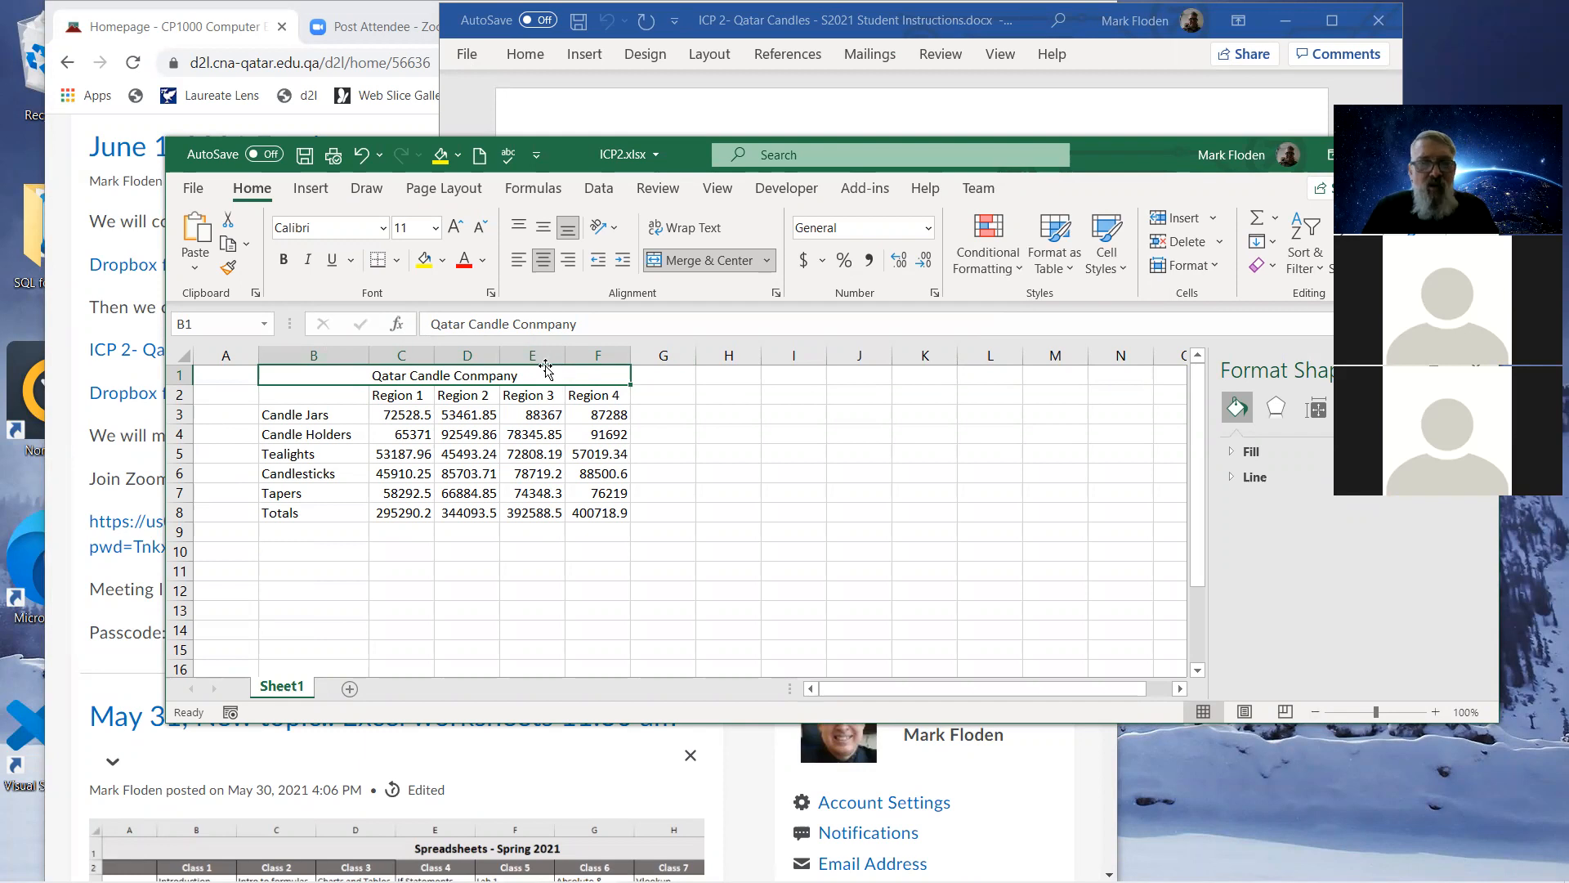
right_click(393, 377)
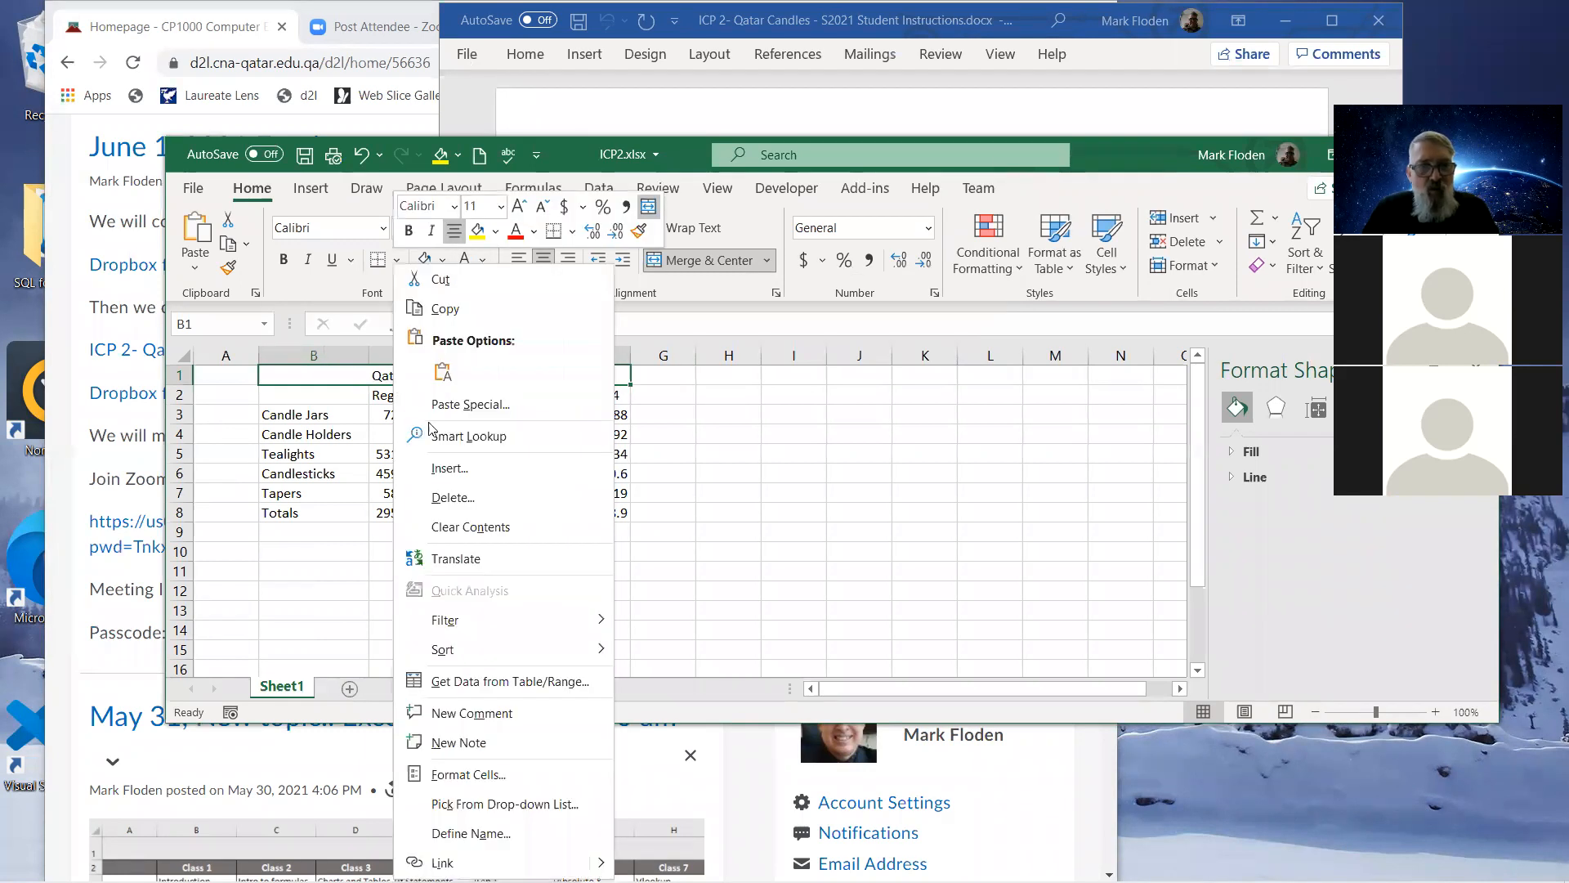
click(440, 766)
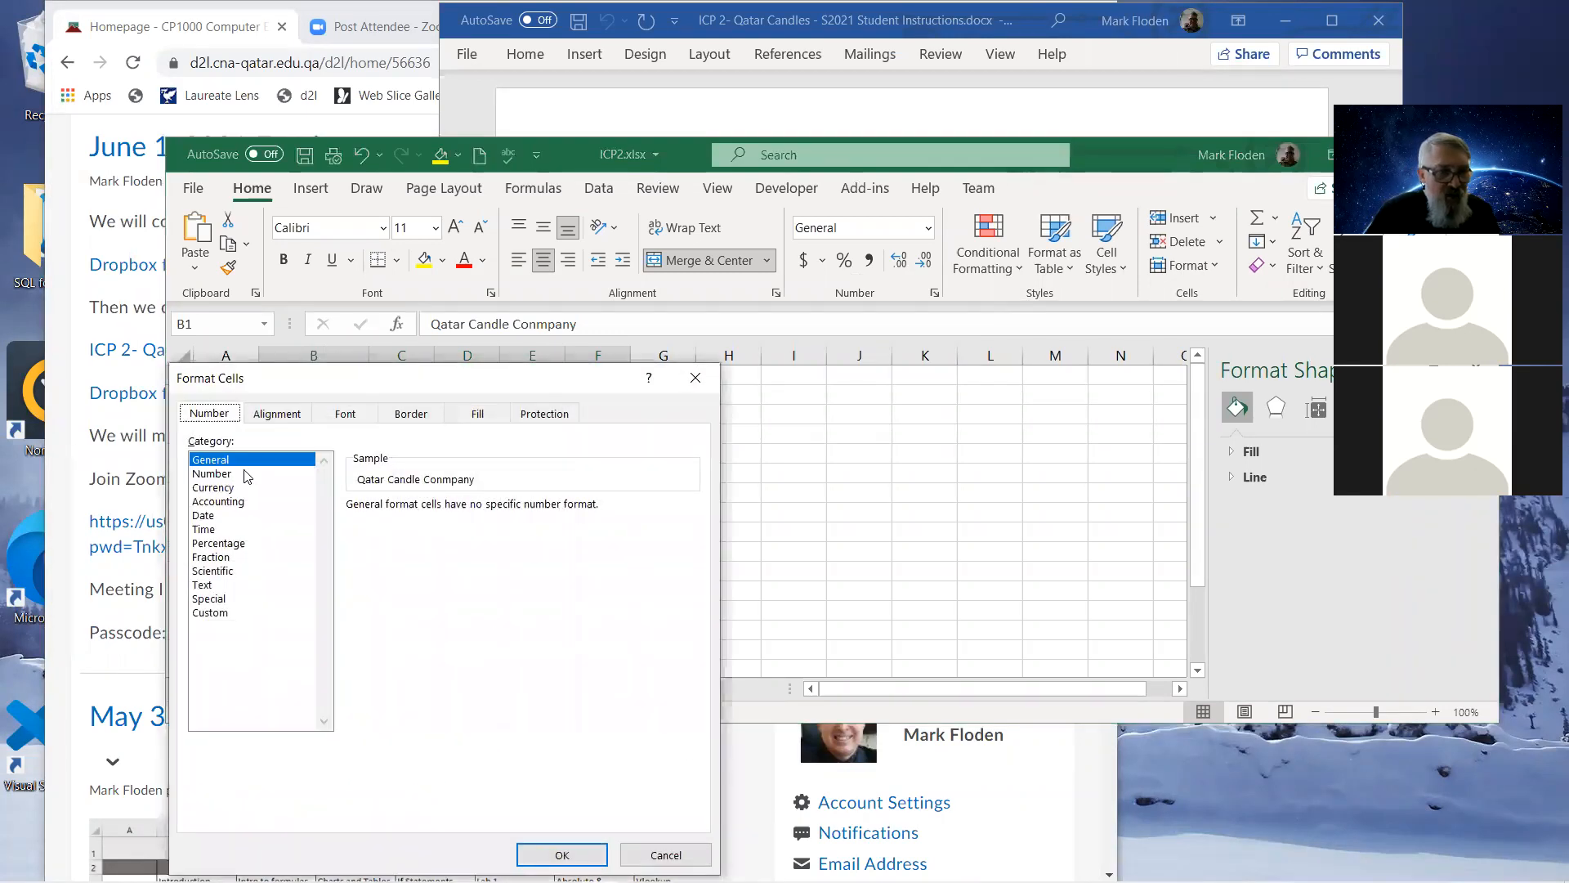
click(358, 419)
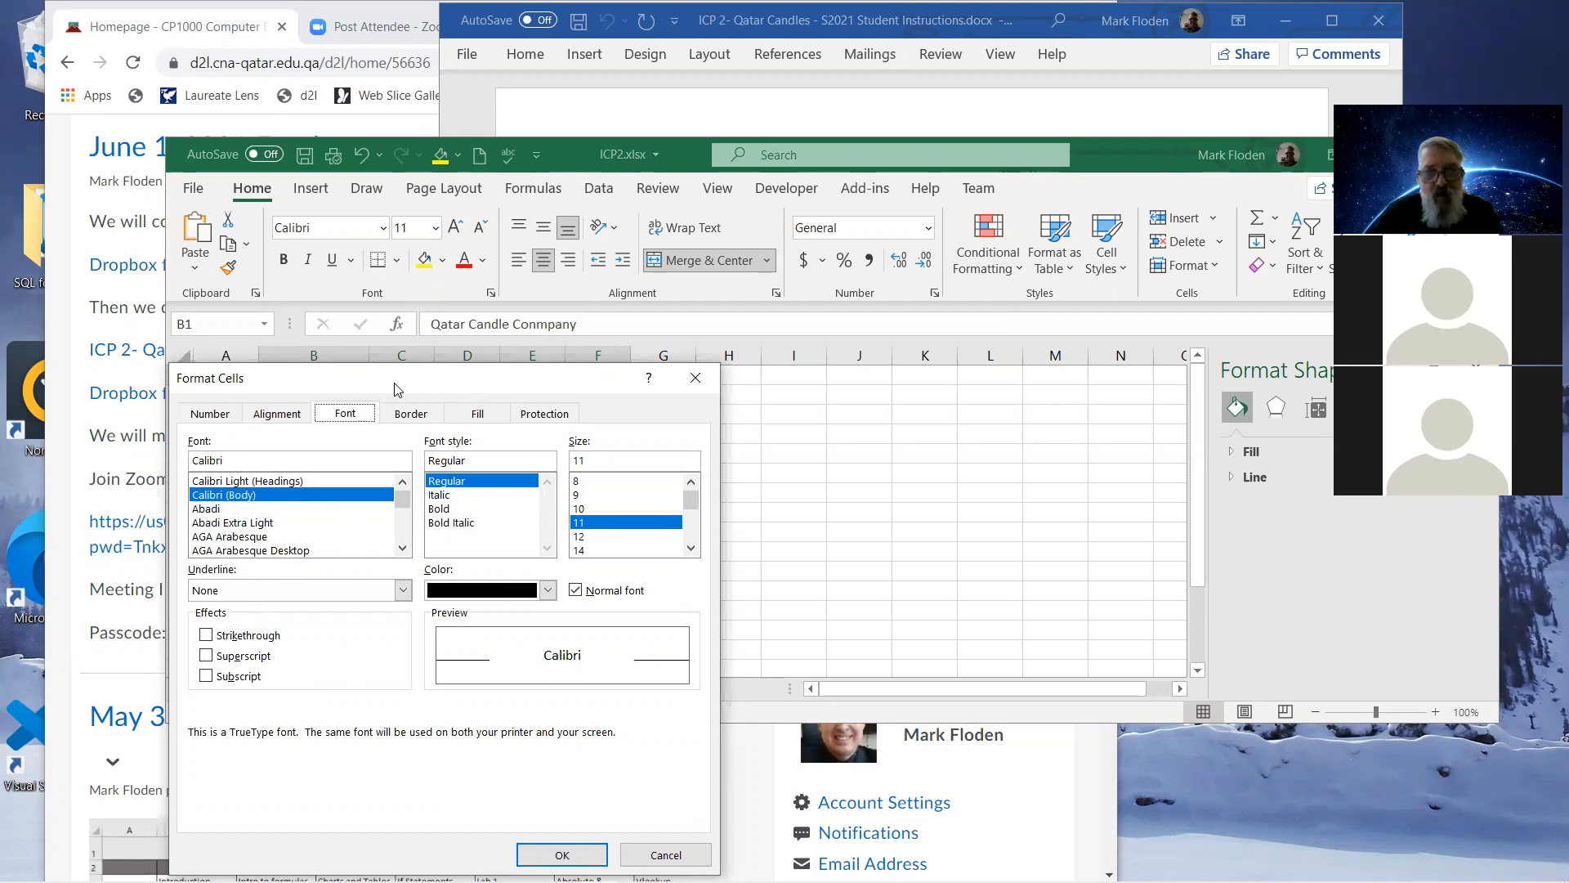
drag(395, 388, 624, 276)
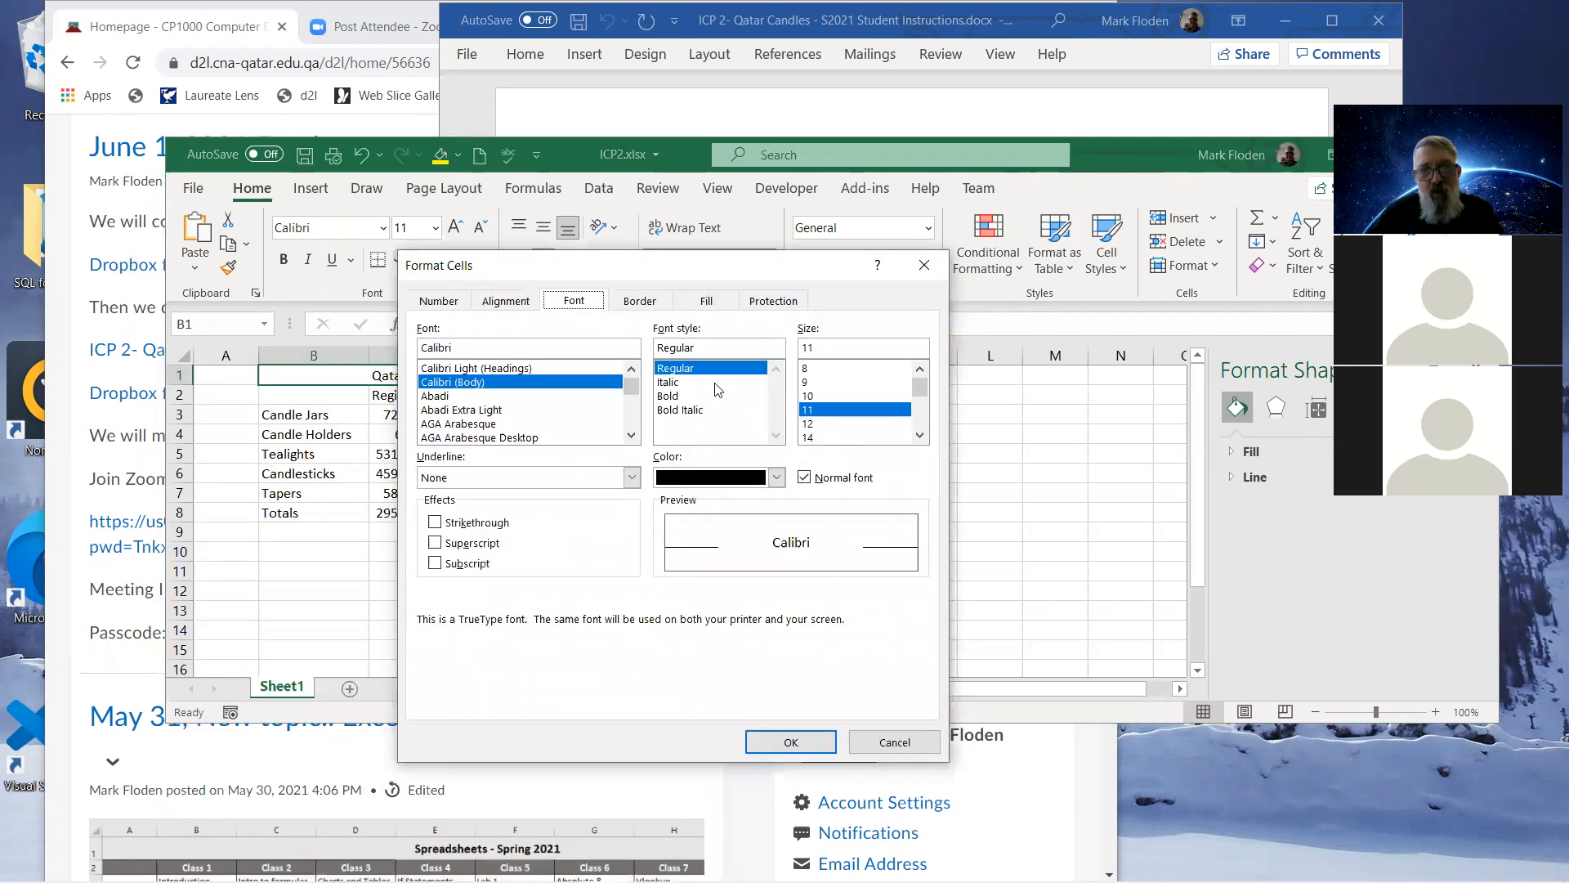
click(925, 267)
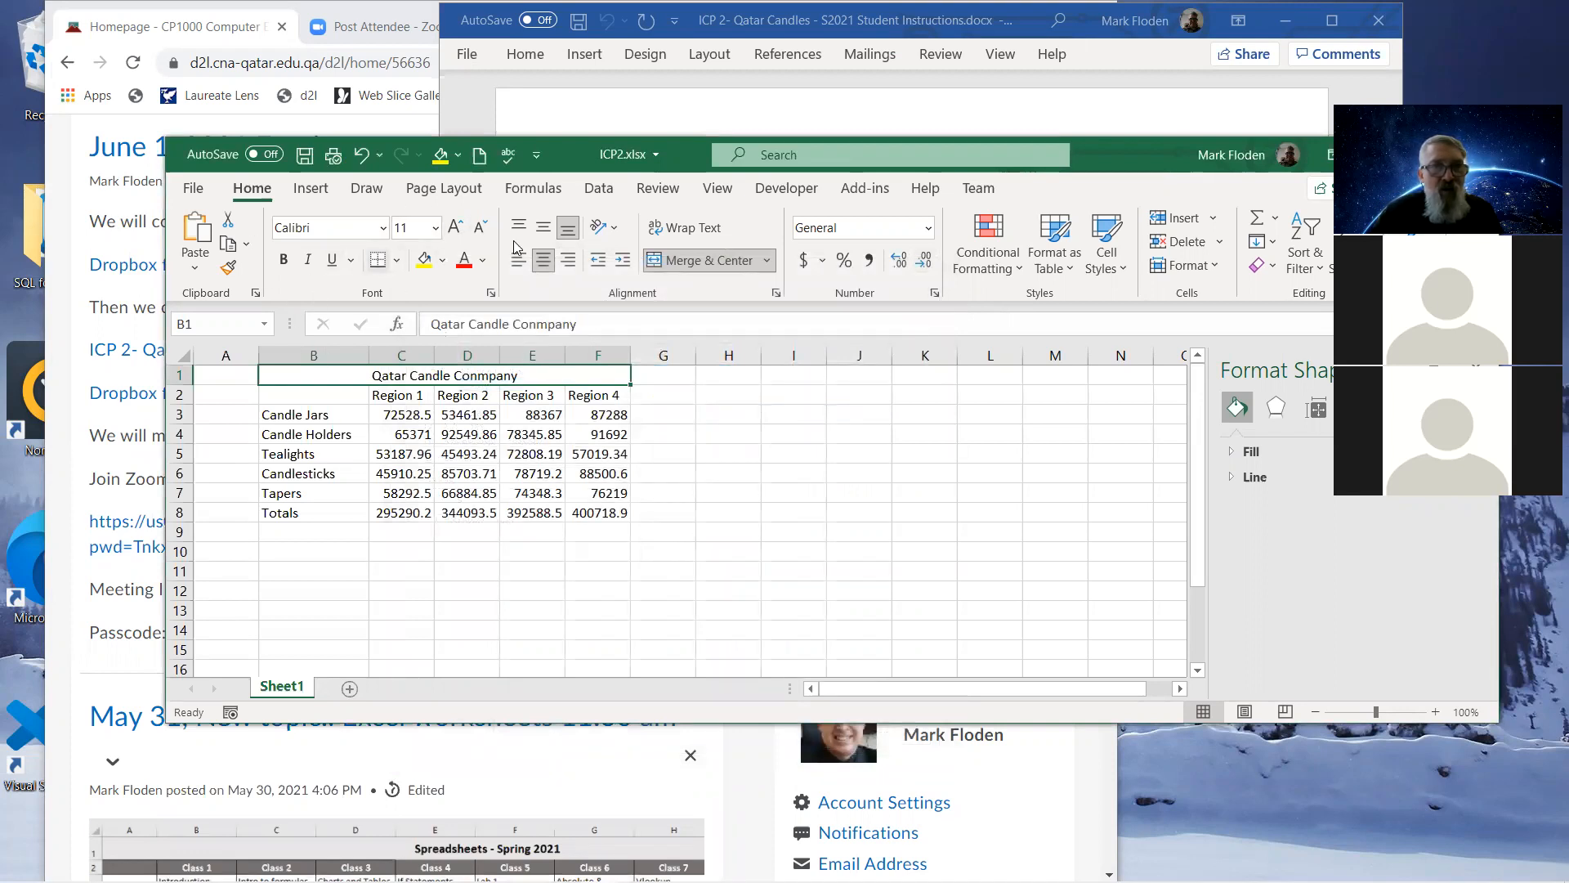
Try enlarging the title's font to 14 and bring it back to 11.
click(460, 230)
click(460, 230)
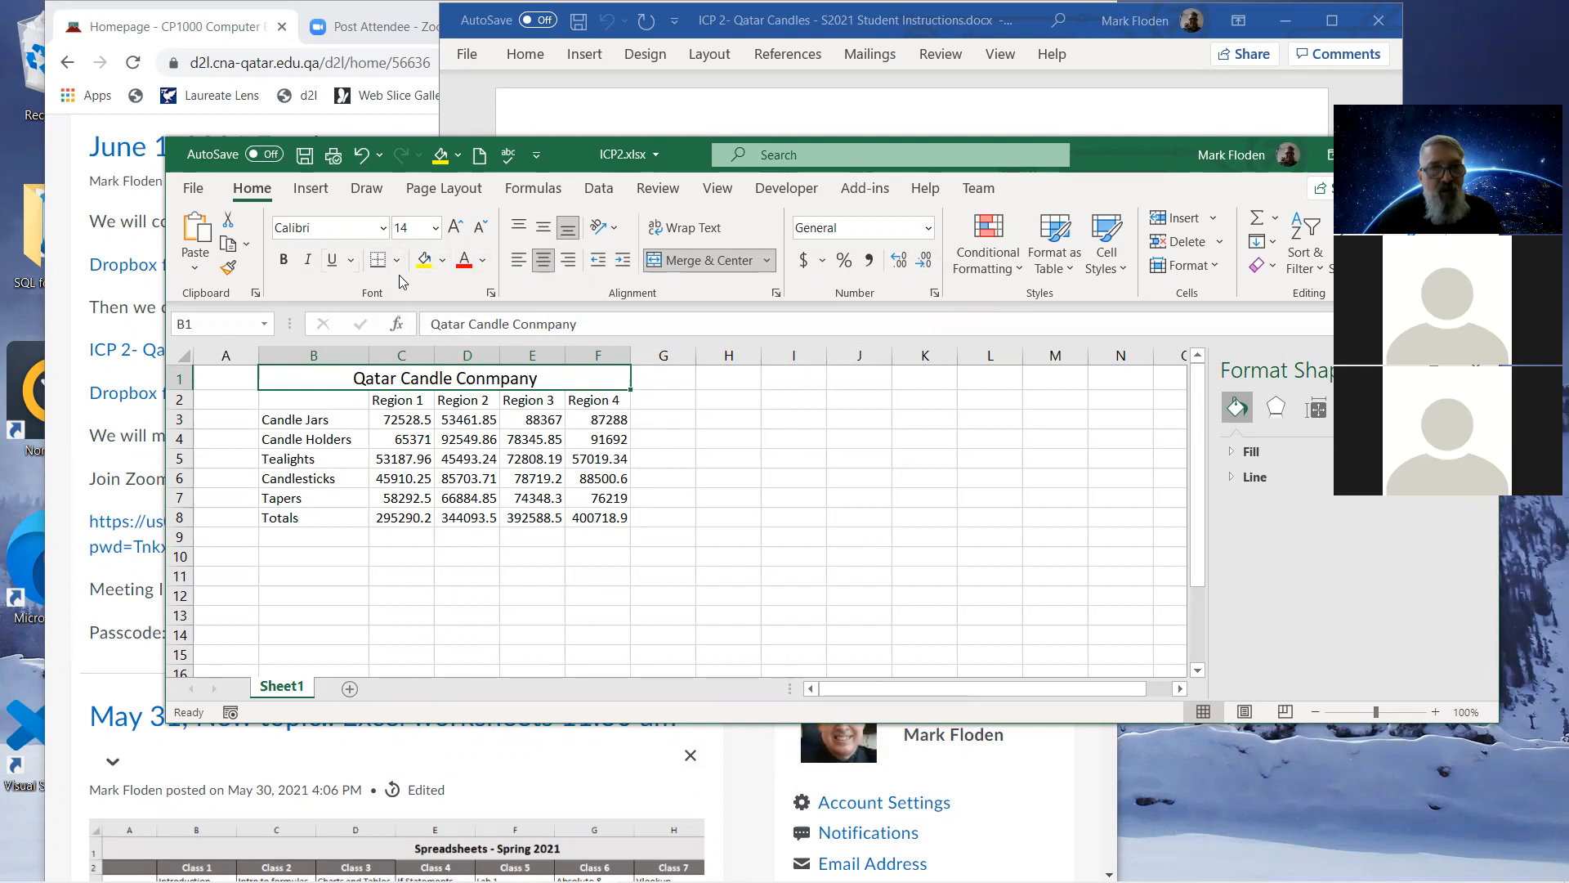
click(477, 229)
click(477, 229)
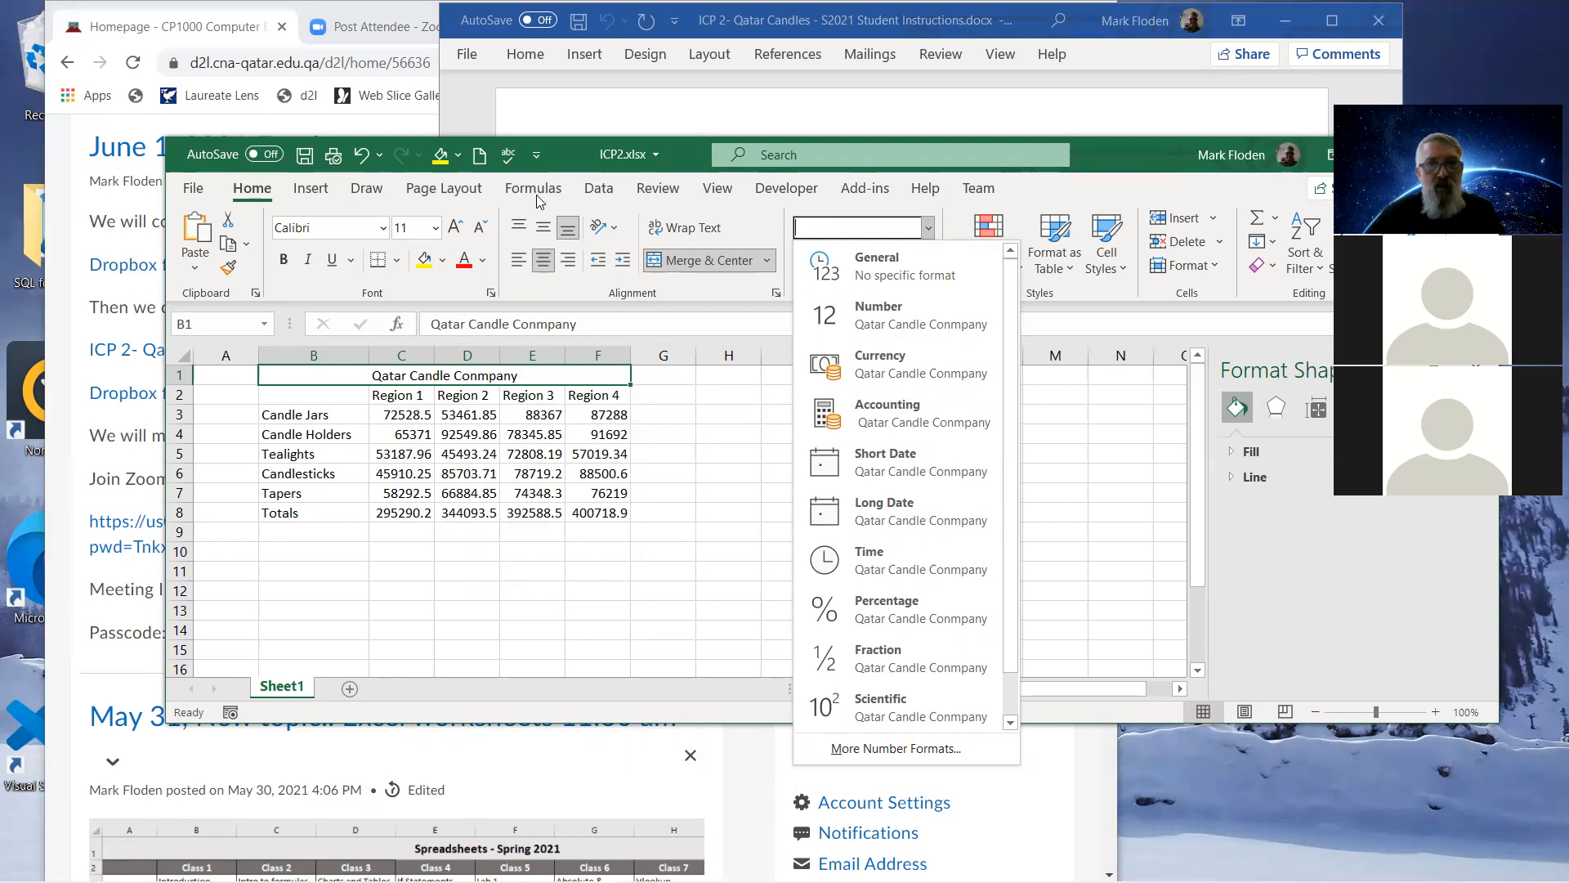
click(1134, 286)
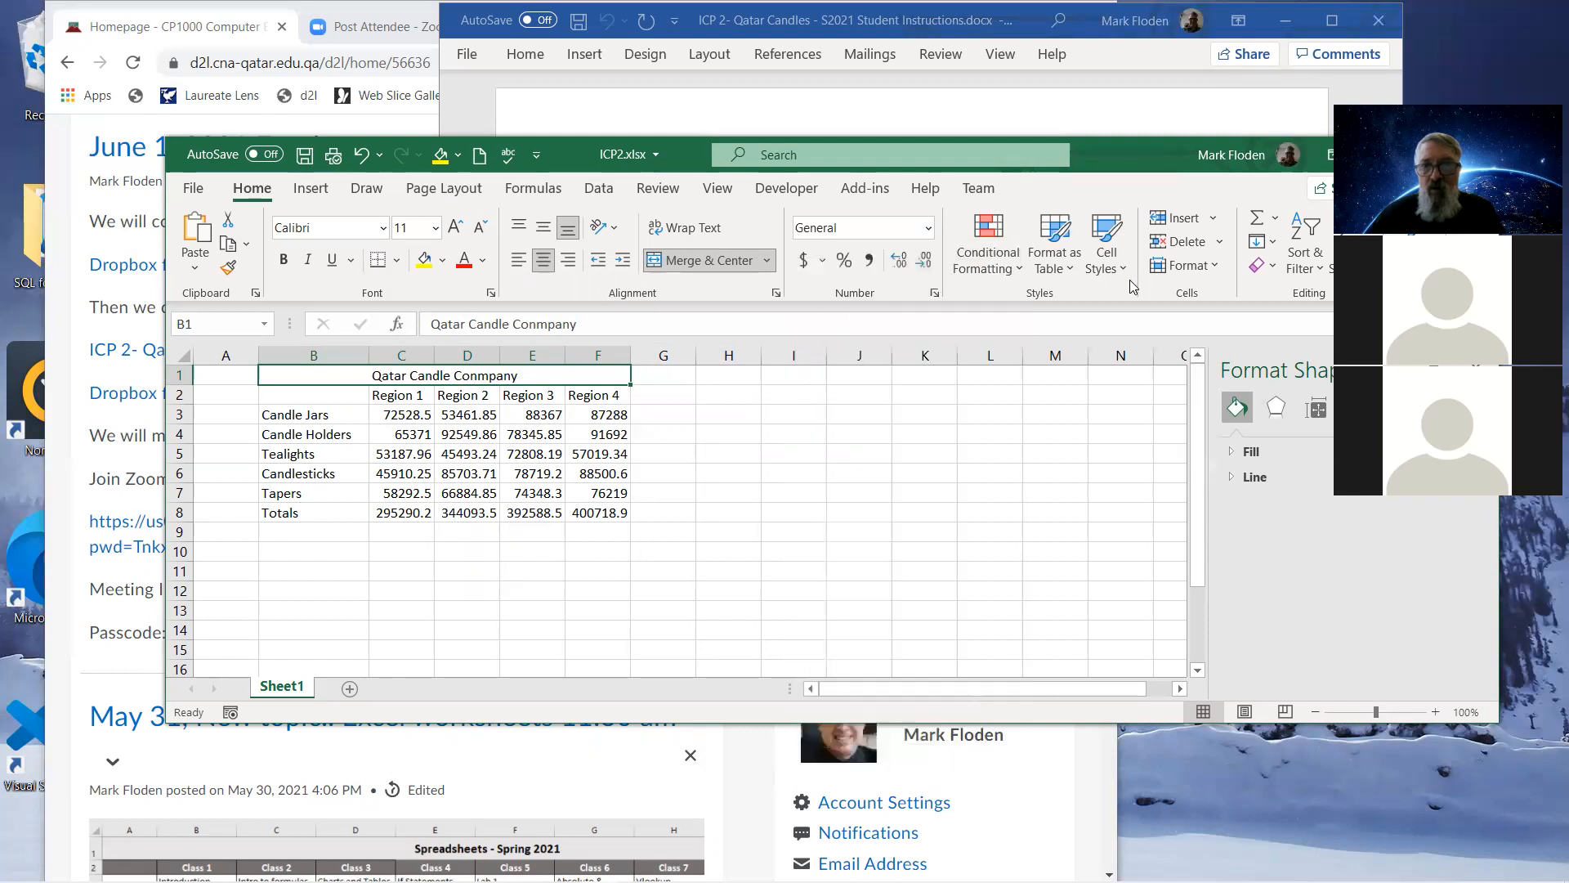
Apply the Heading 1 cell style to the merged title in row 1.
click(1110, 245)
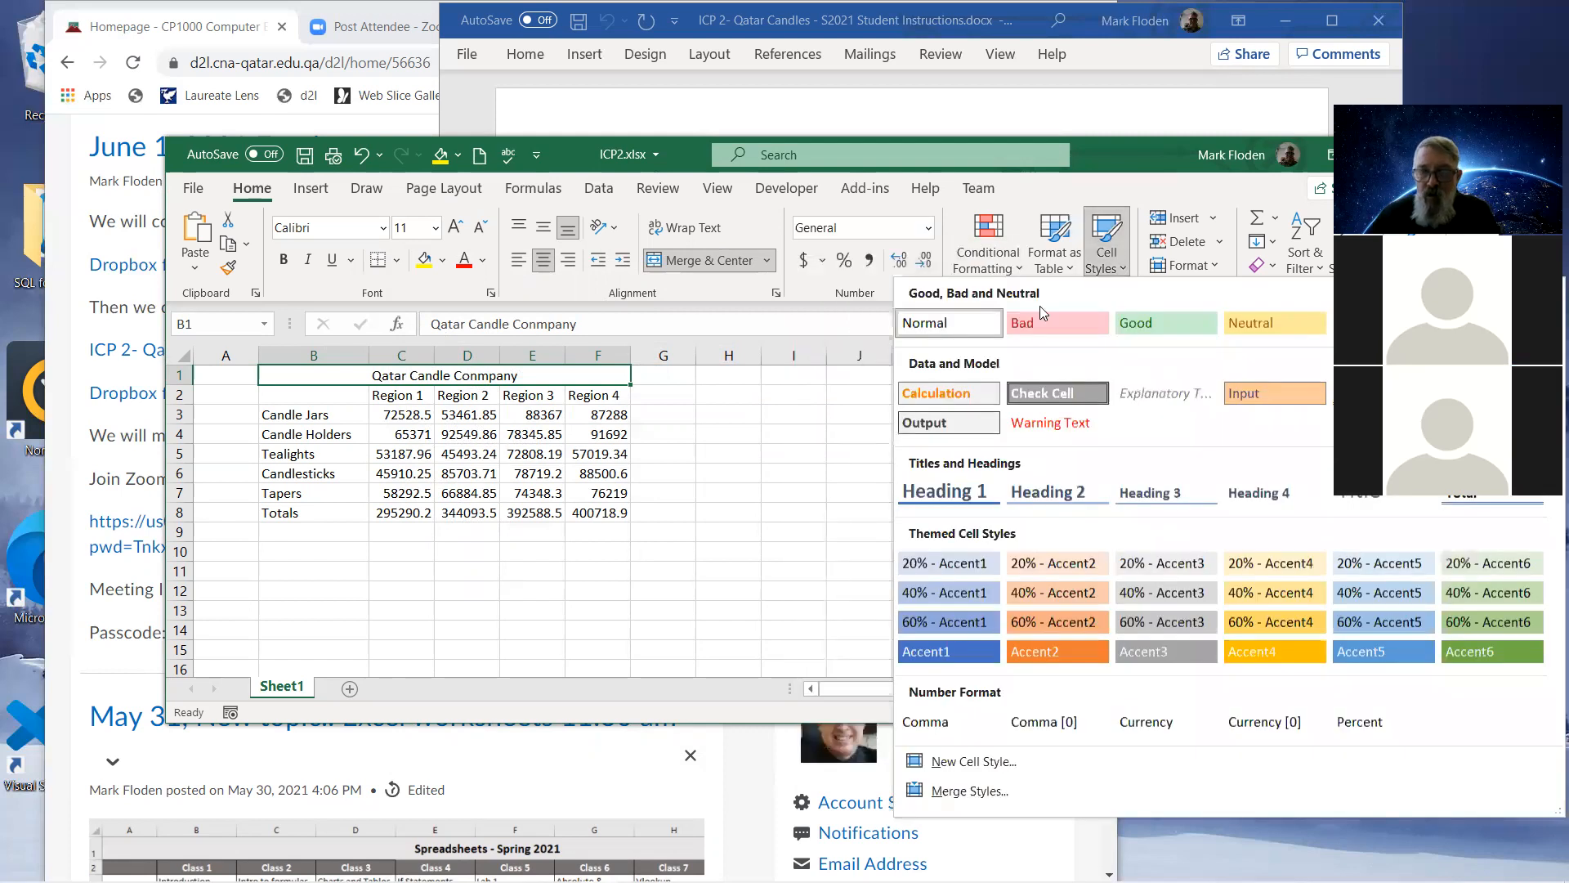
click(936, 495)
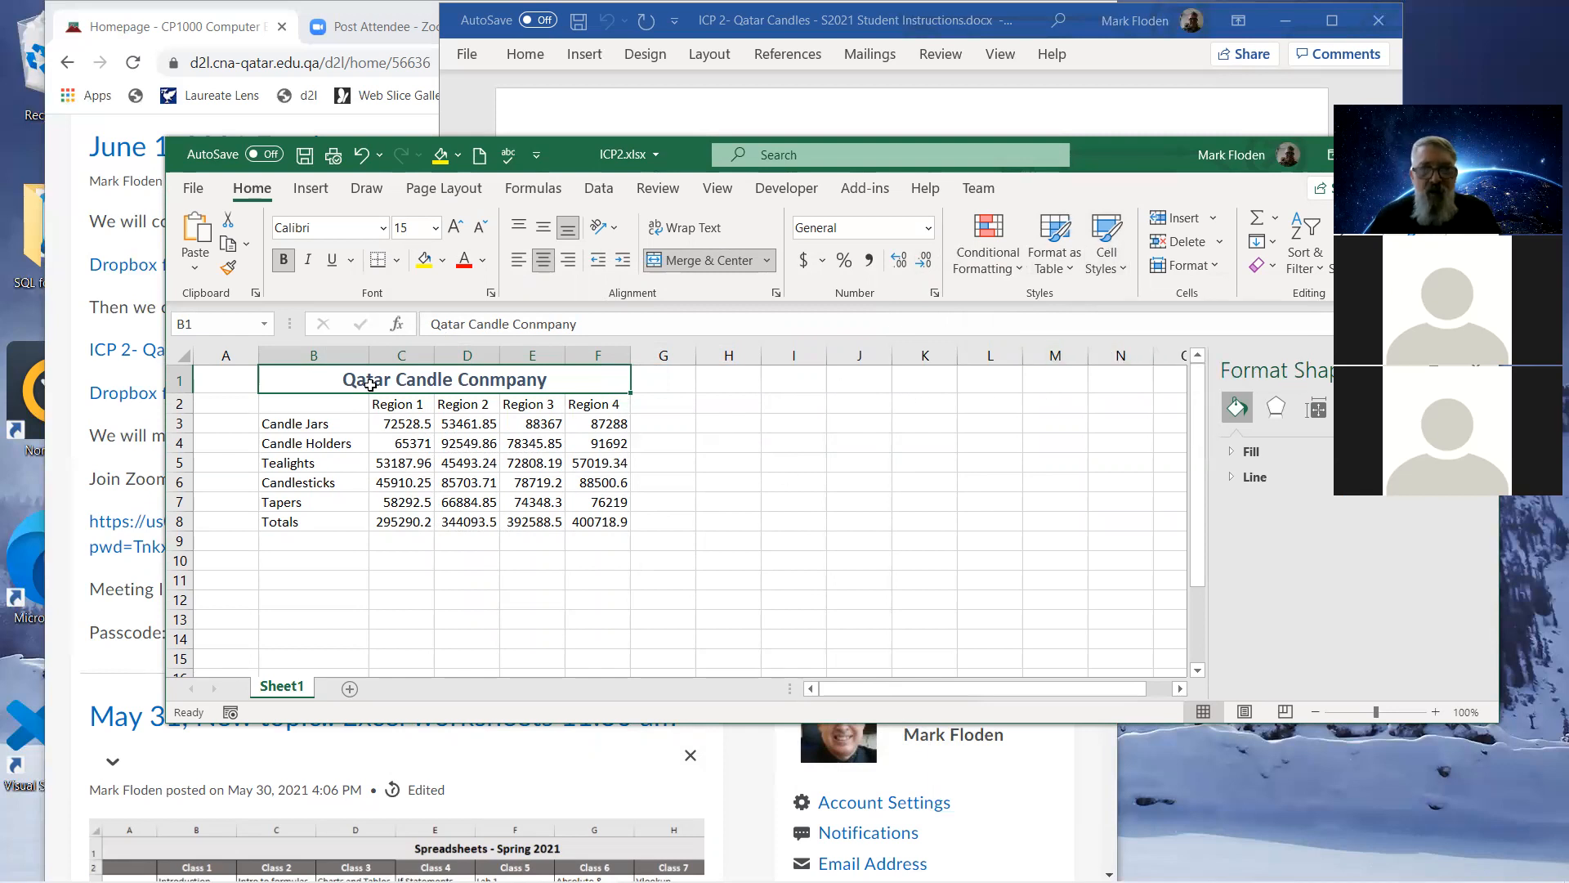
click(537, 154)
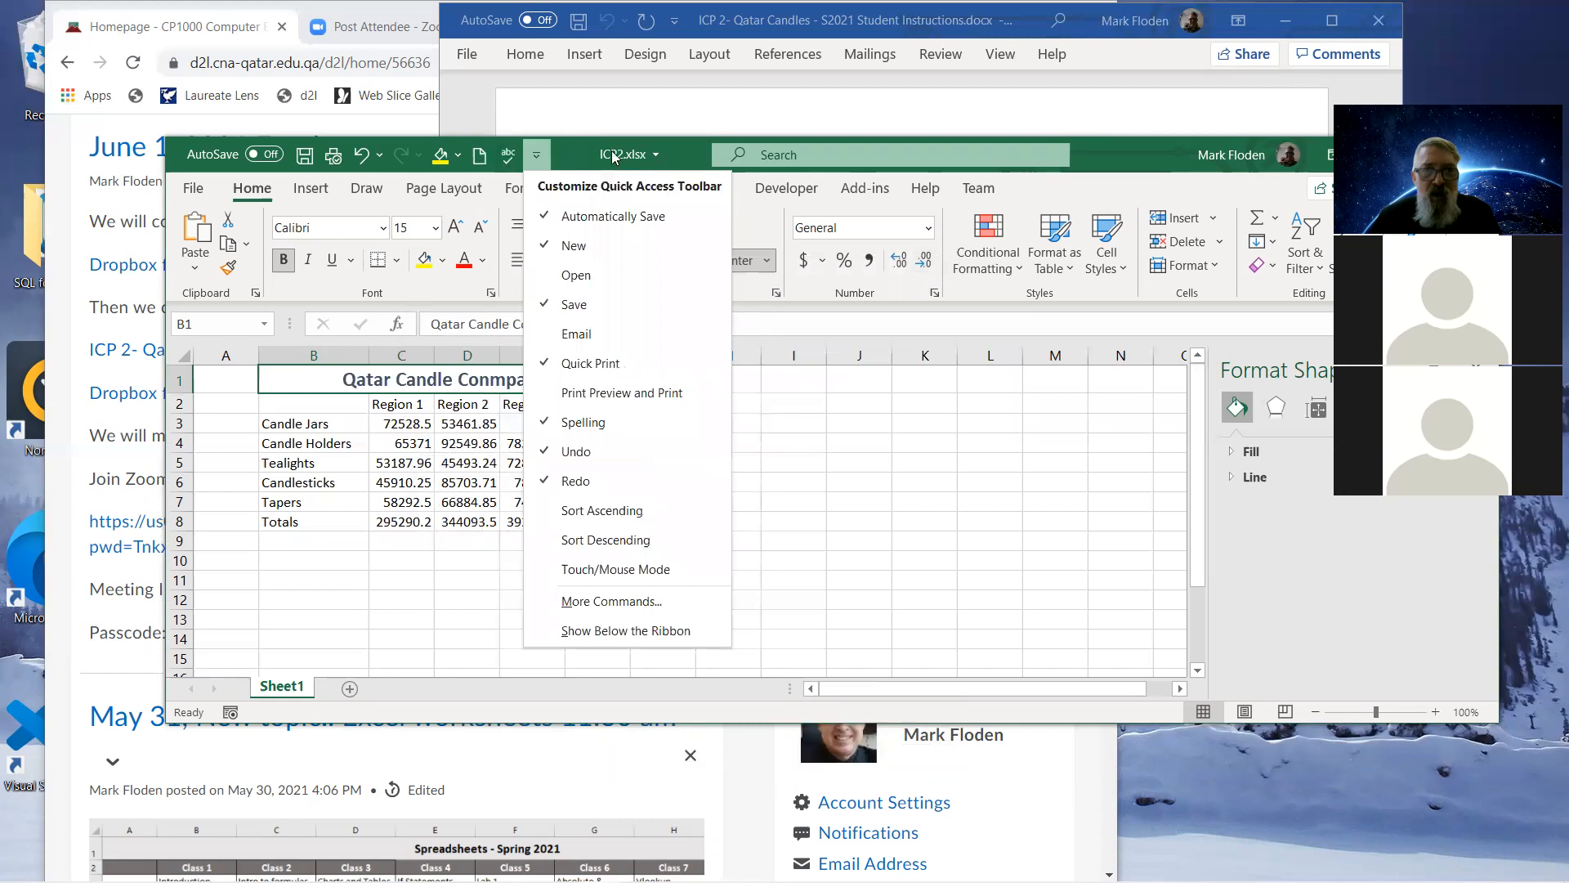
click(683, 144)
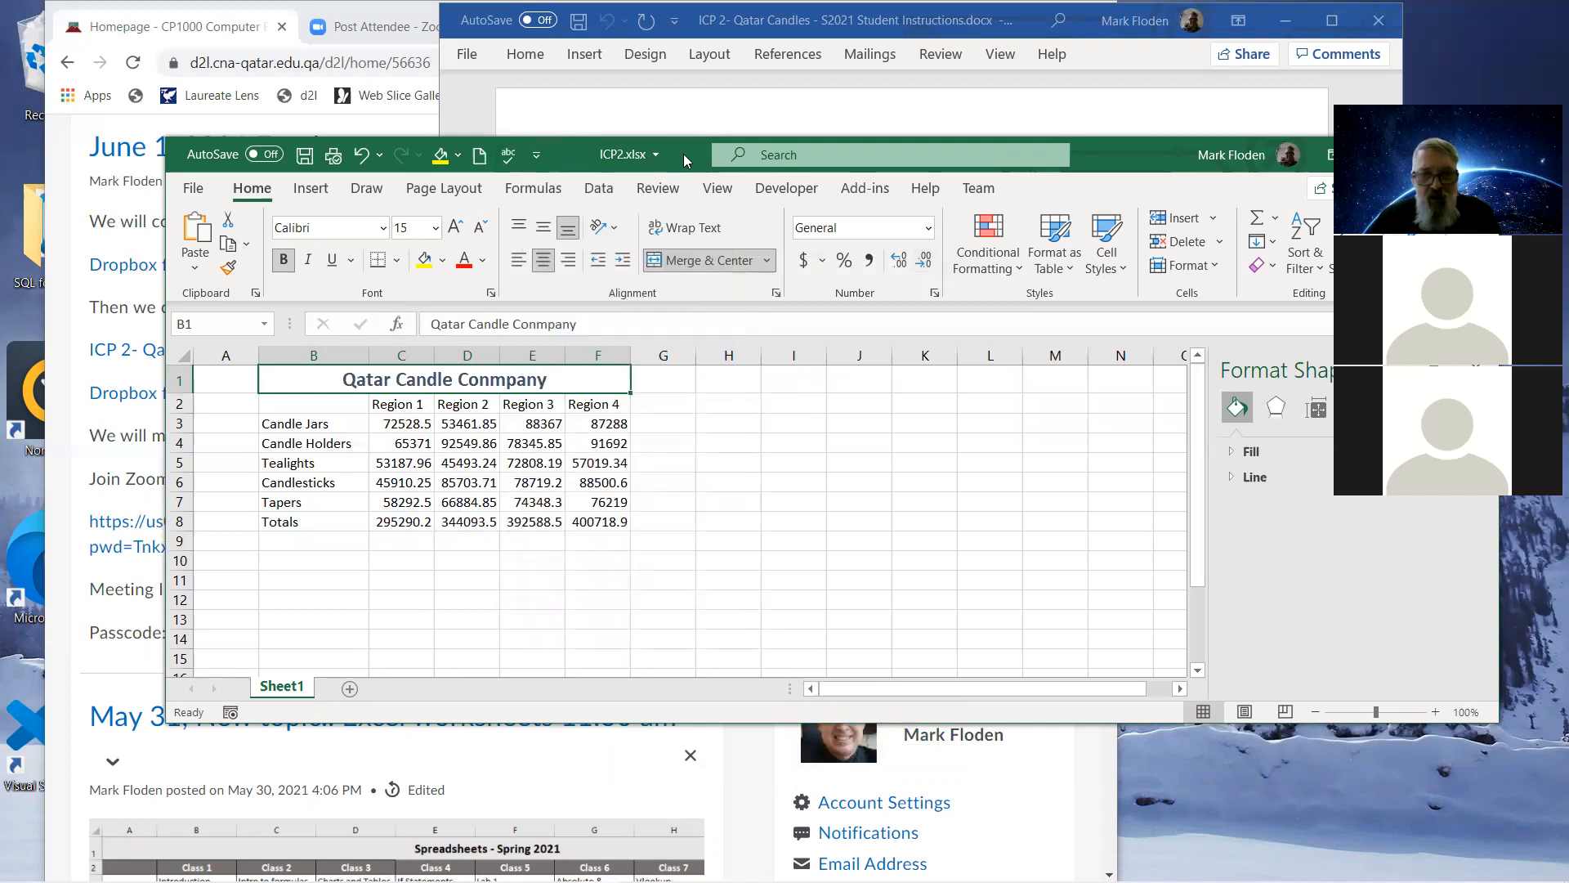
Add the heading "Total Sales" in cell G2 and widen column G to fit it.
drag(683, 154, 585, 167)
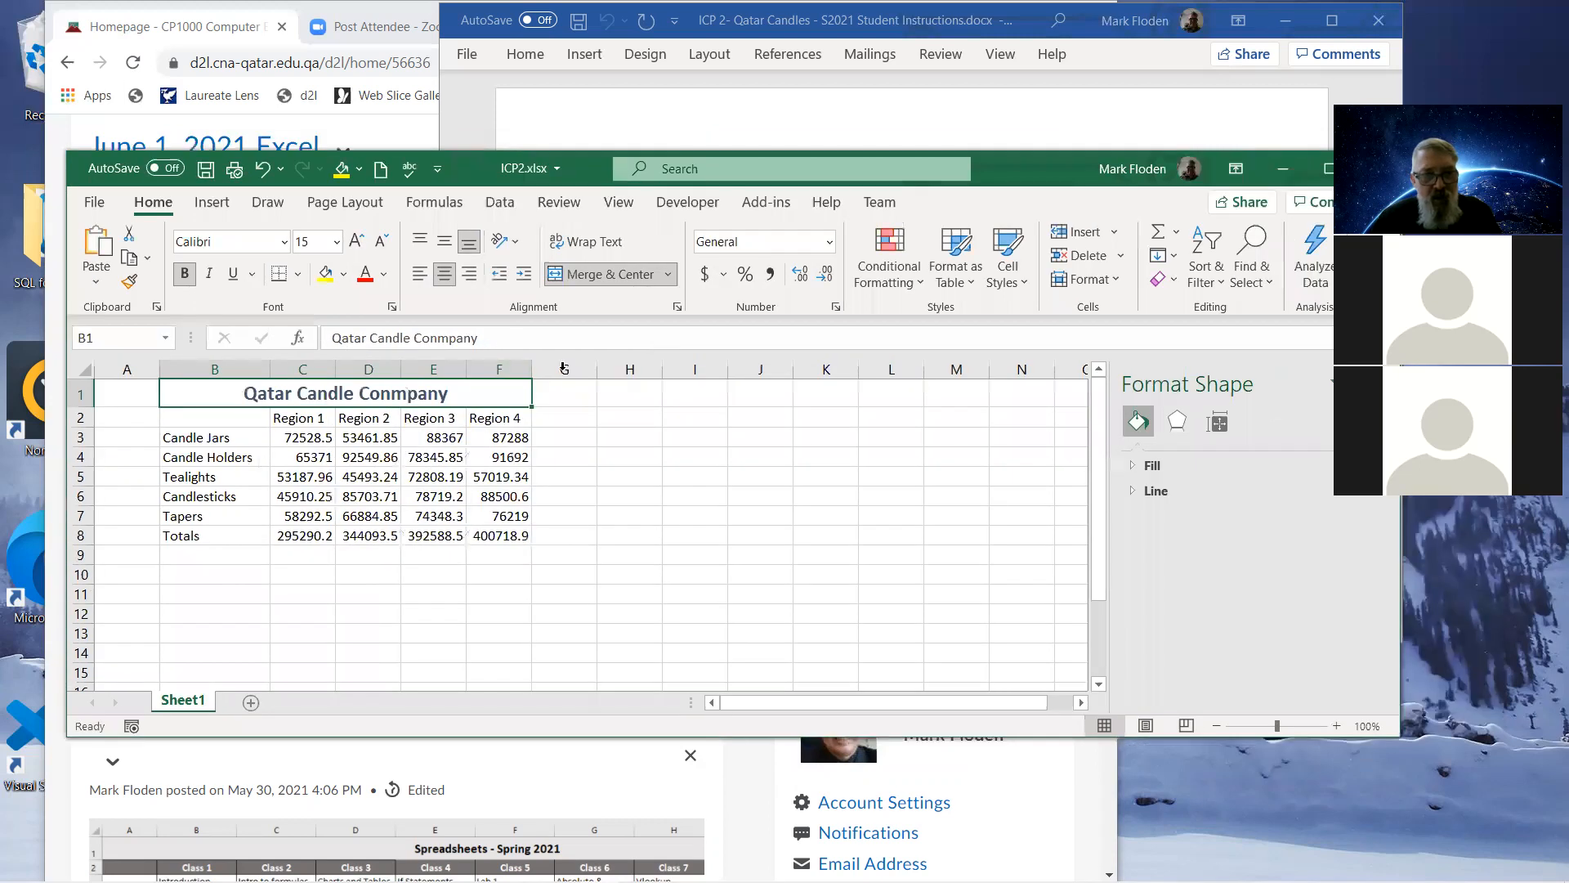
click(555, 416)
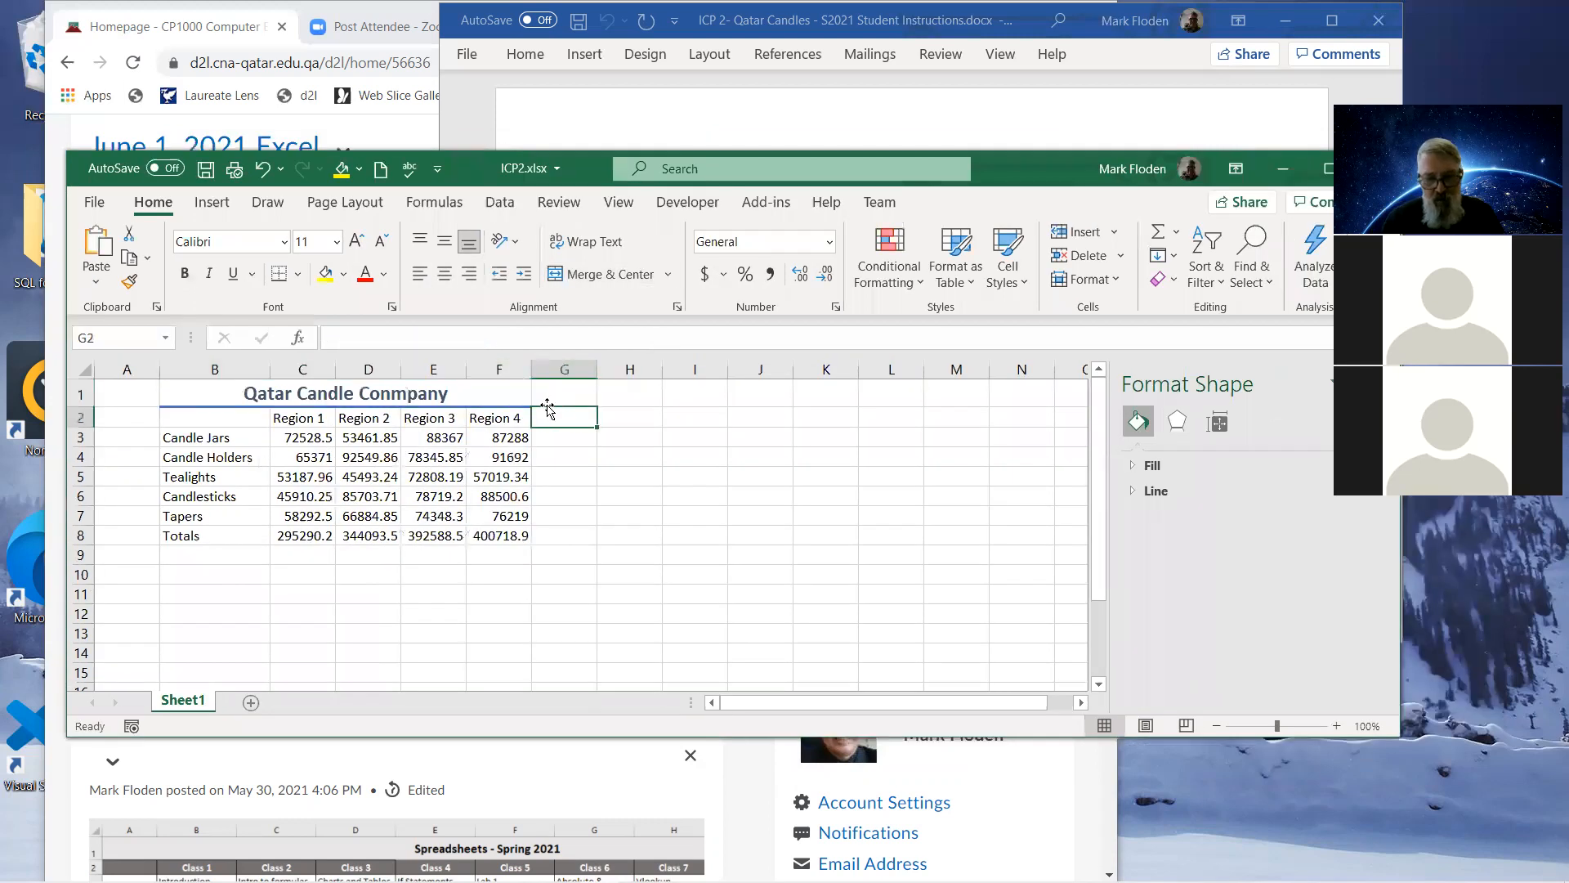
text(Total)
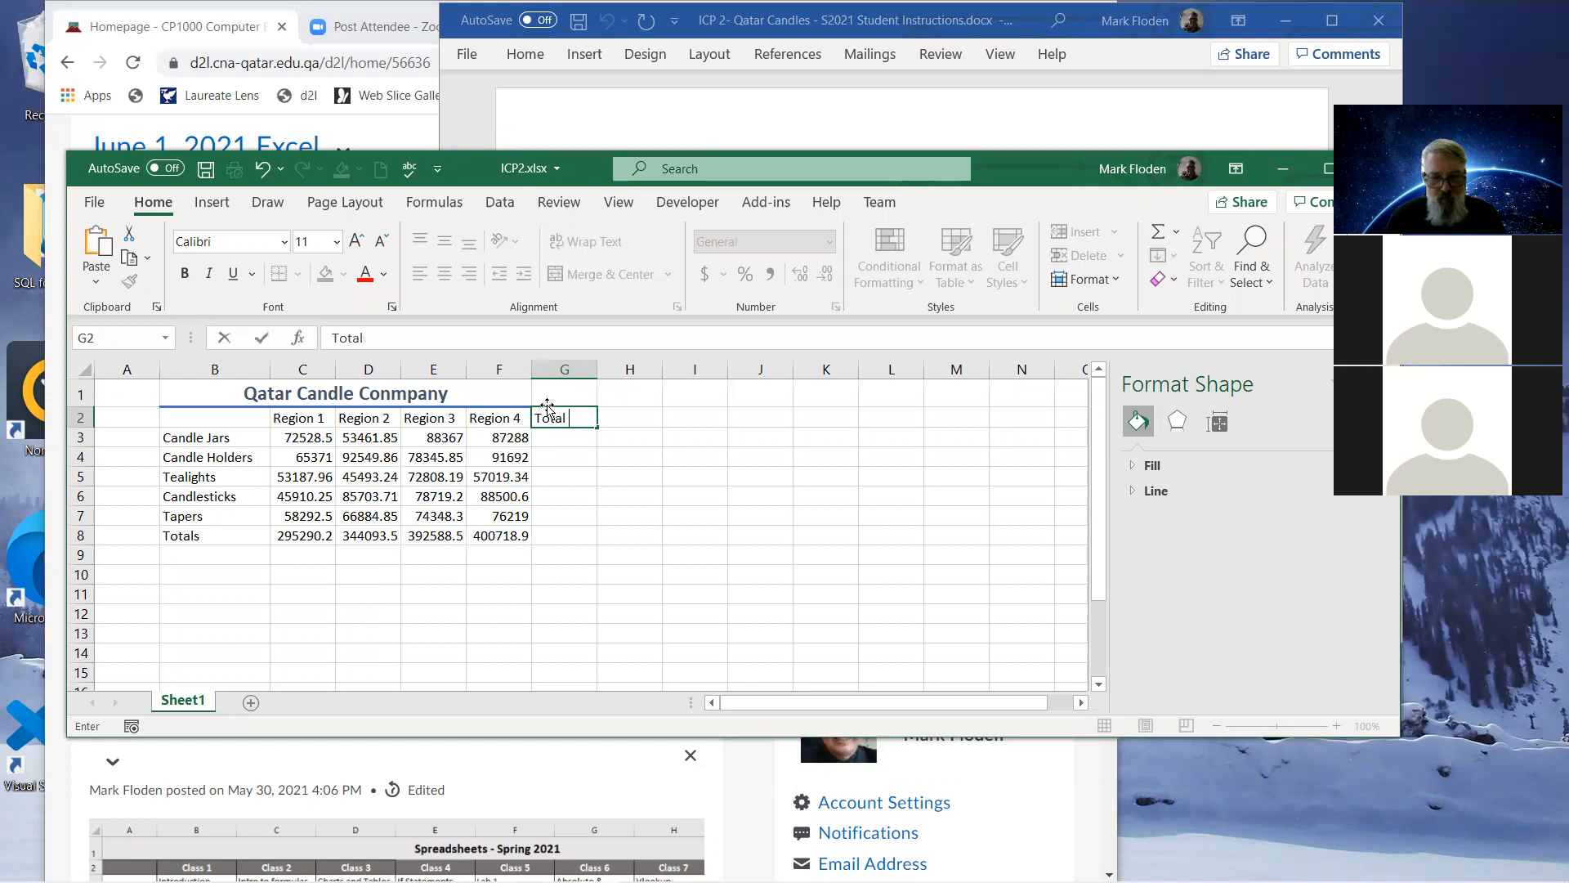
text(vSale)
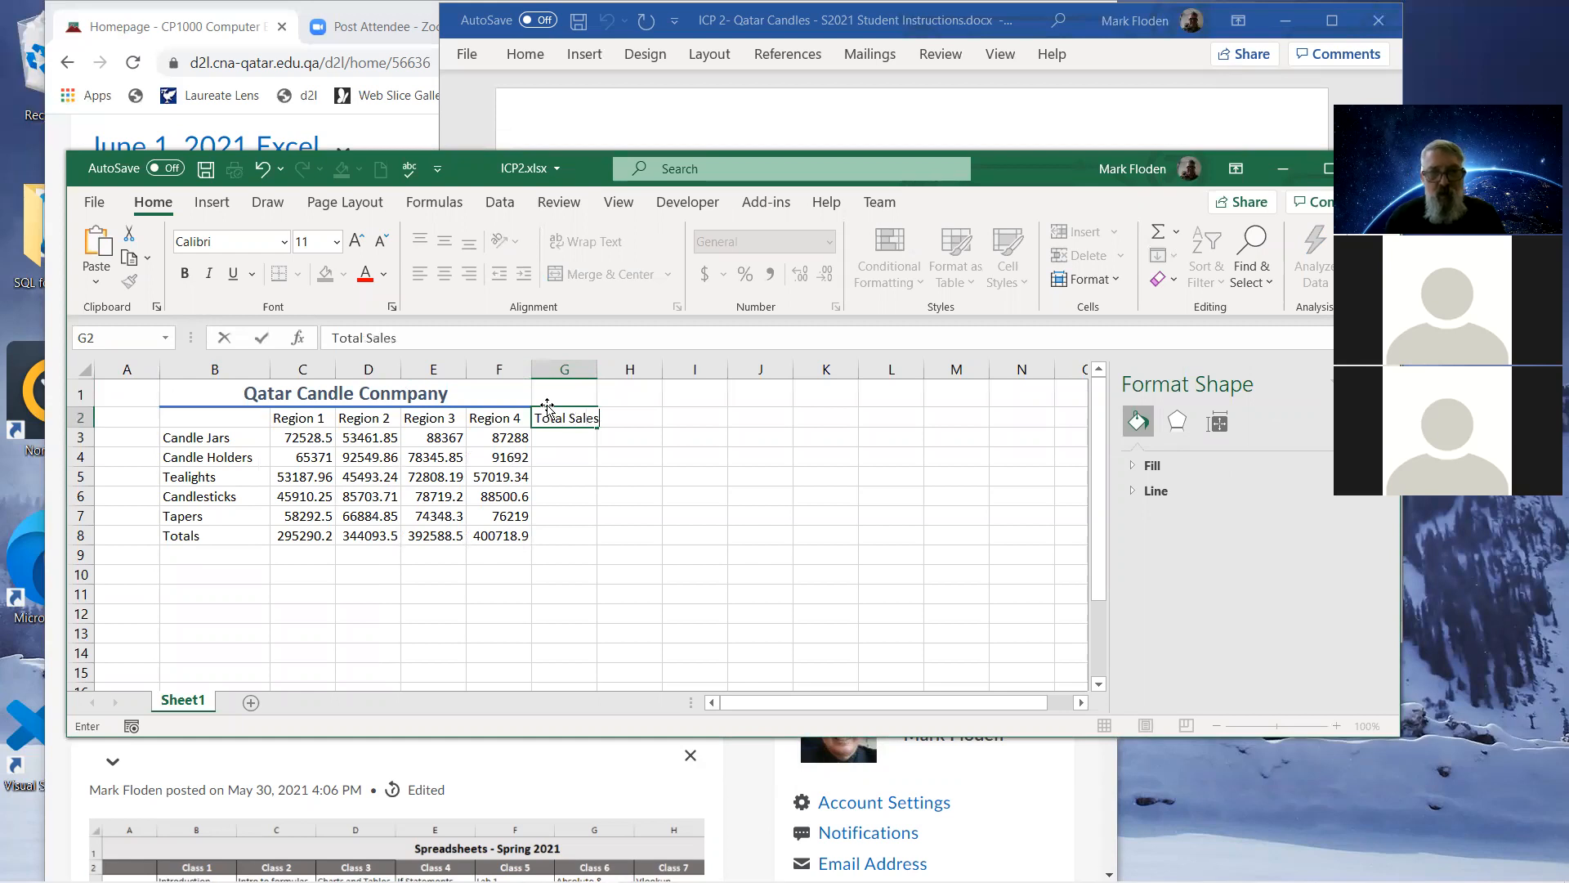
text(s)
key(Return)
click(565, 369)
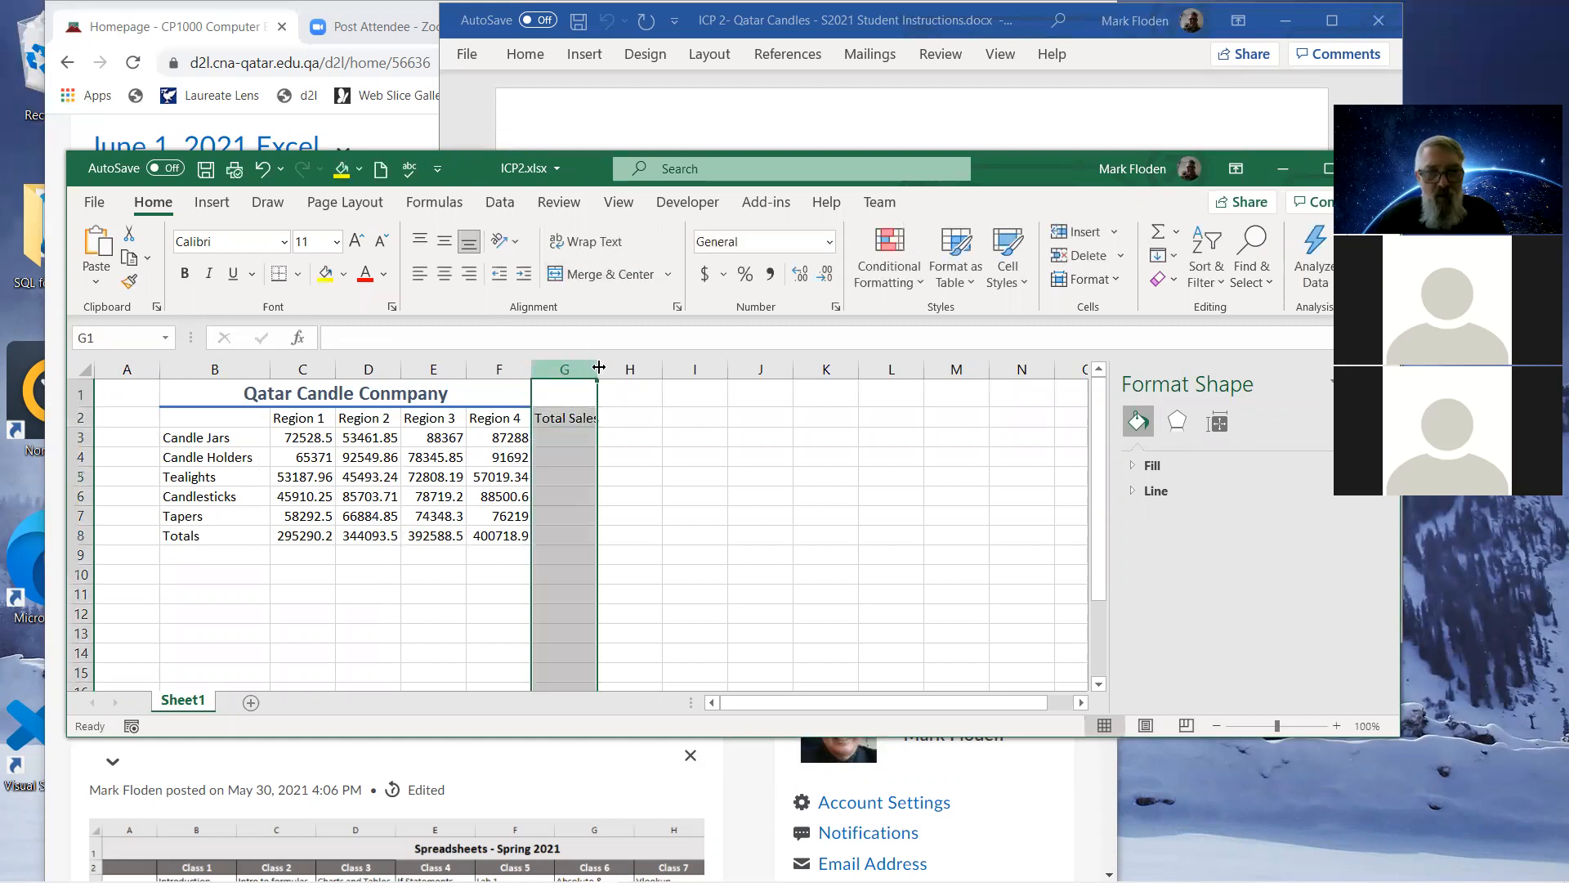
drag(598, 370, 615, 369)
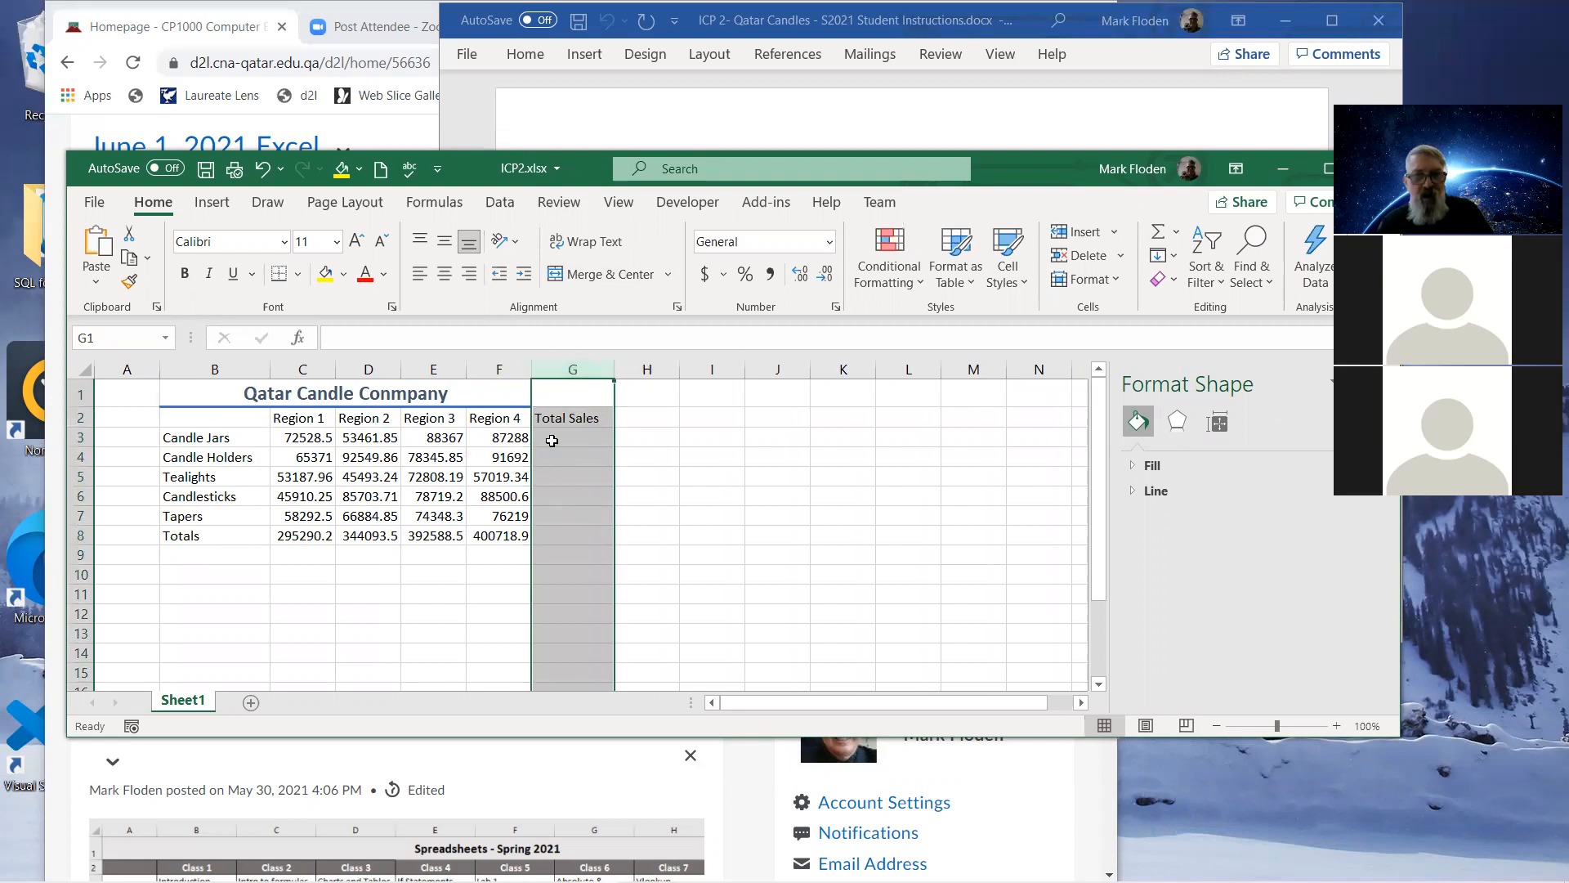
Sum C3:F3 in cell G3 with AutoSum and fill the formula down through G8.
click(549, 438)
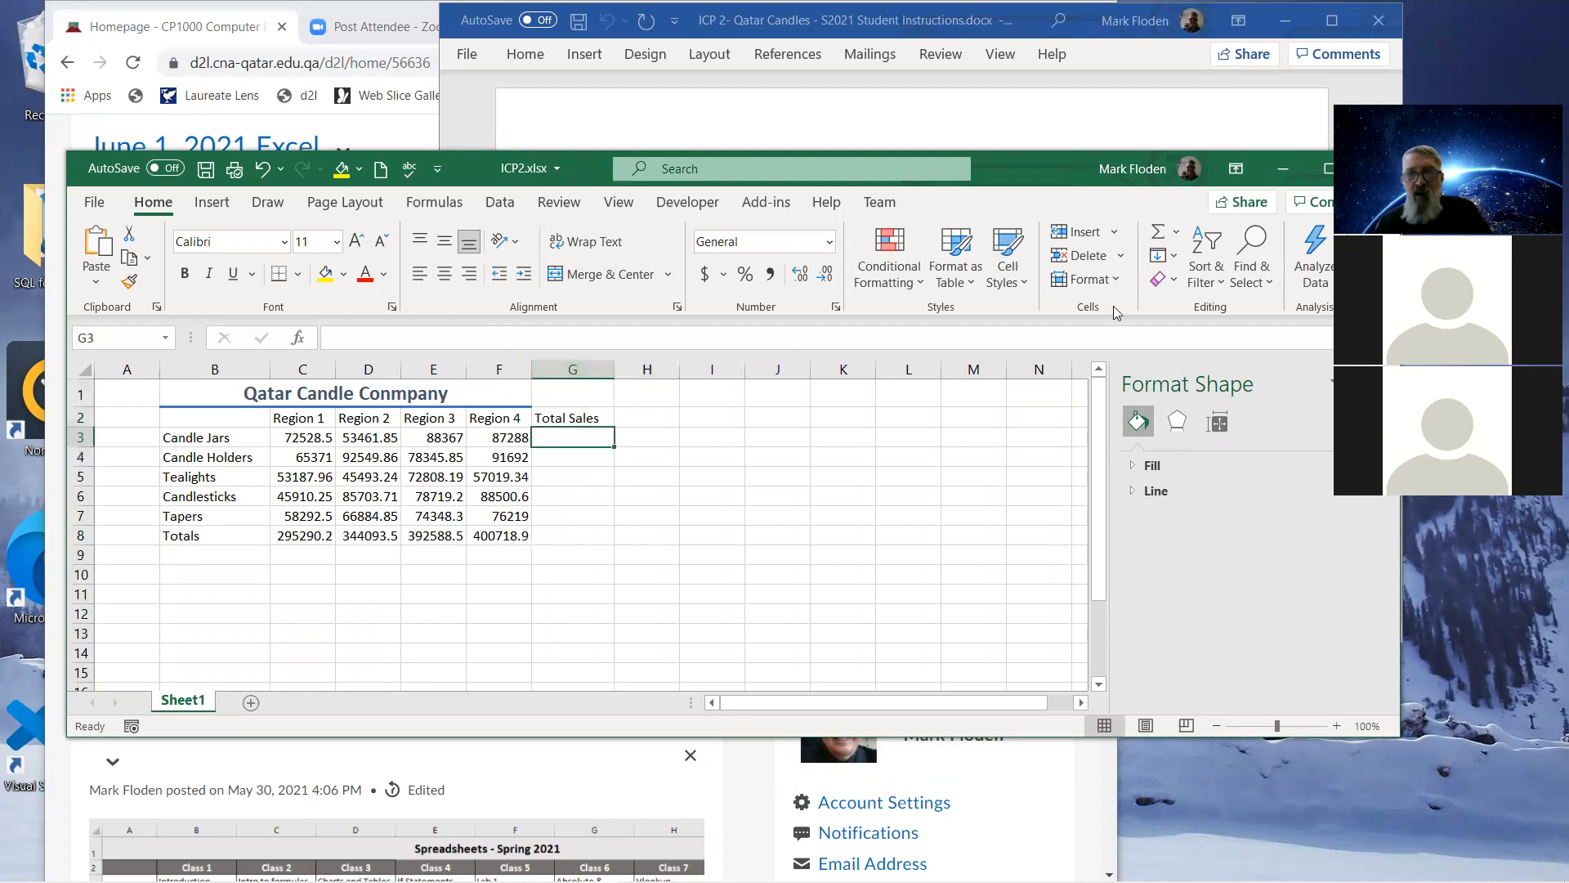
click(1159, 235)
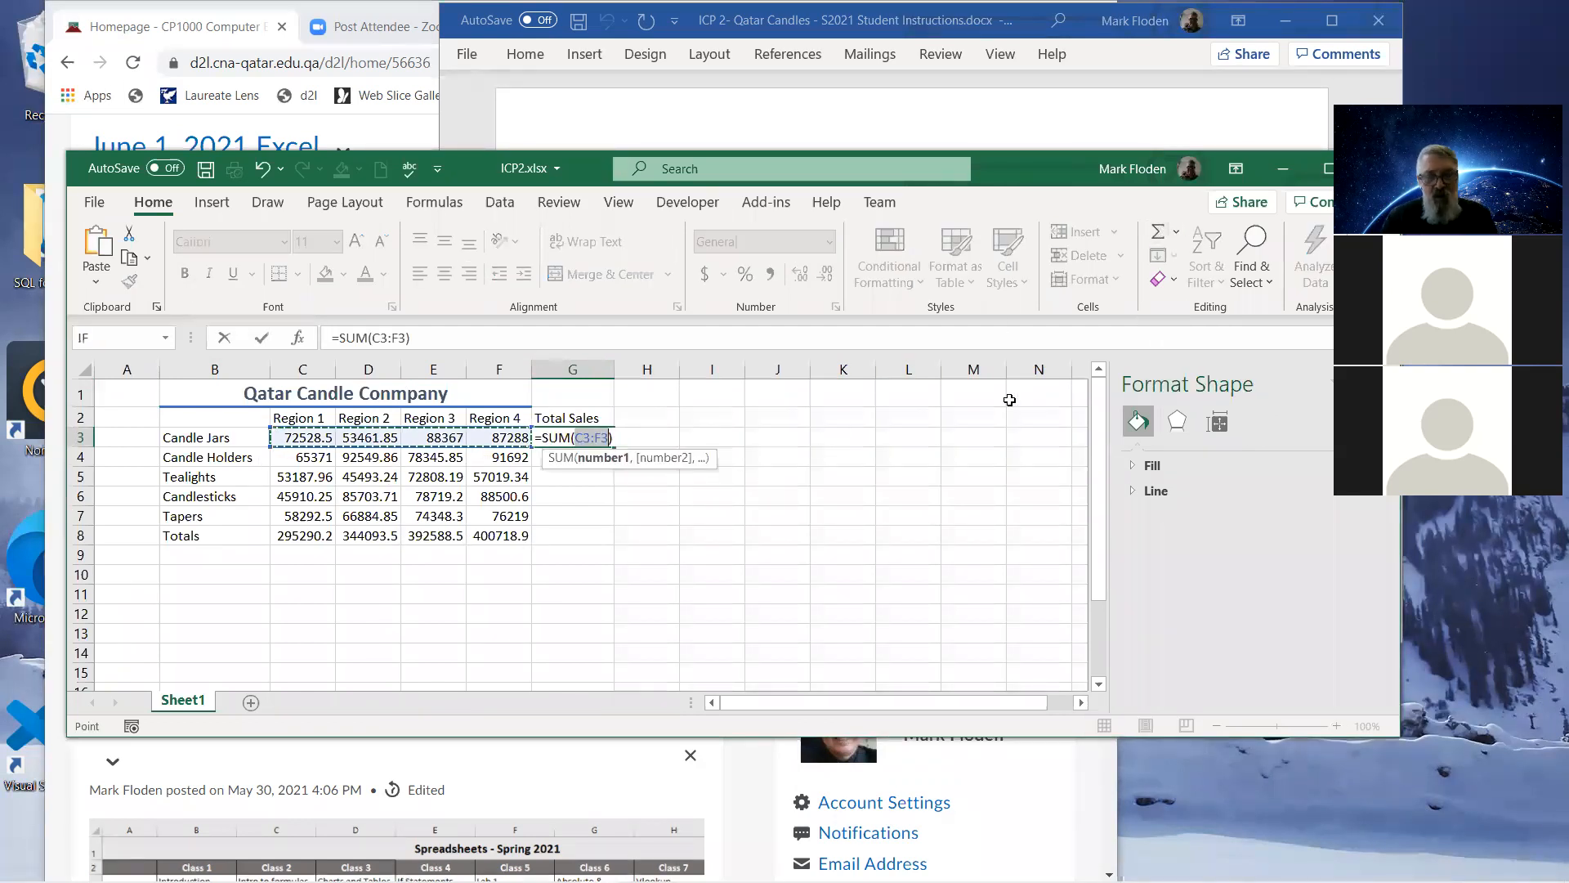
key(Return)
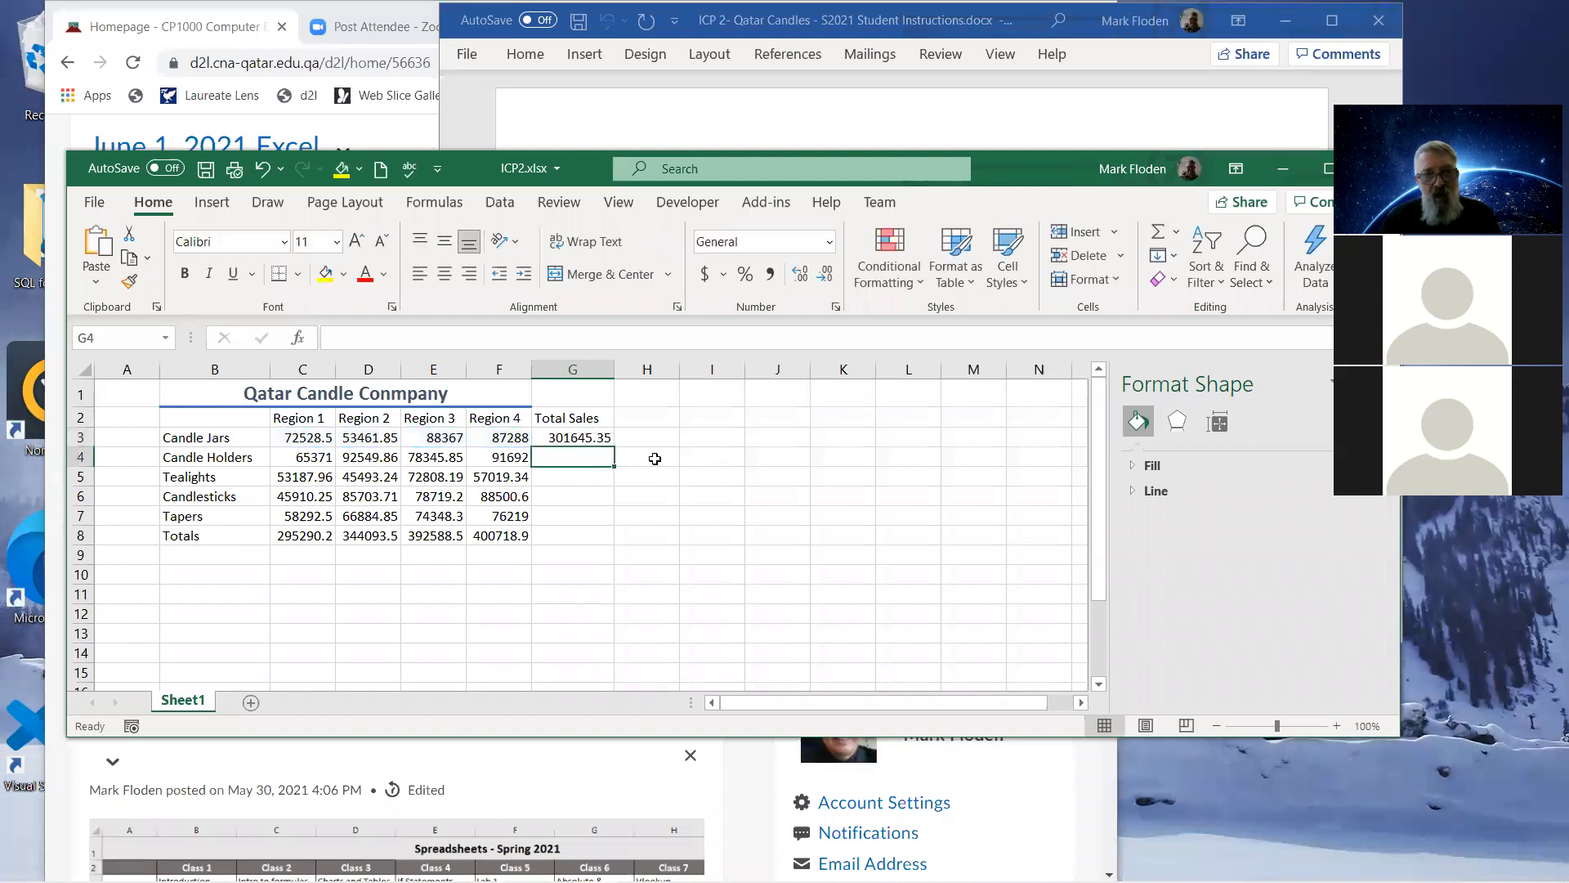
click(578, 440)
drag(613, 449, 613, 544)
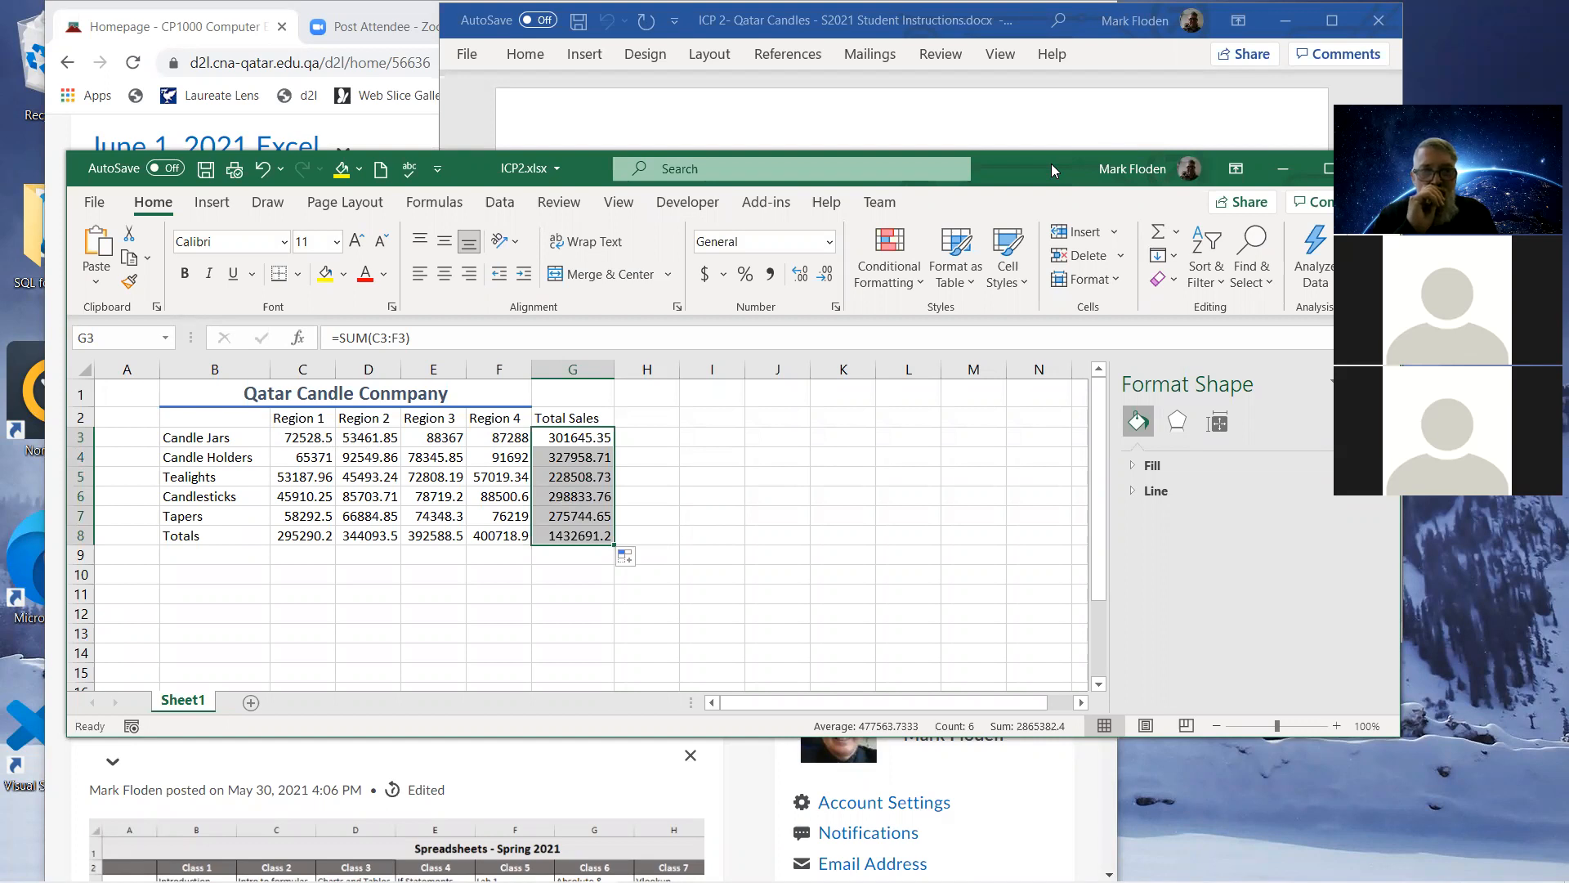
Clear the Totals row contents from B8 to G8.
drag(1052, 171, 1059, 268)
drag(196, 632, 621, 634)
key(Delete)
drag(547, 725, 543, 713)
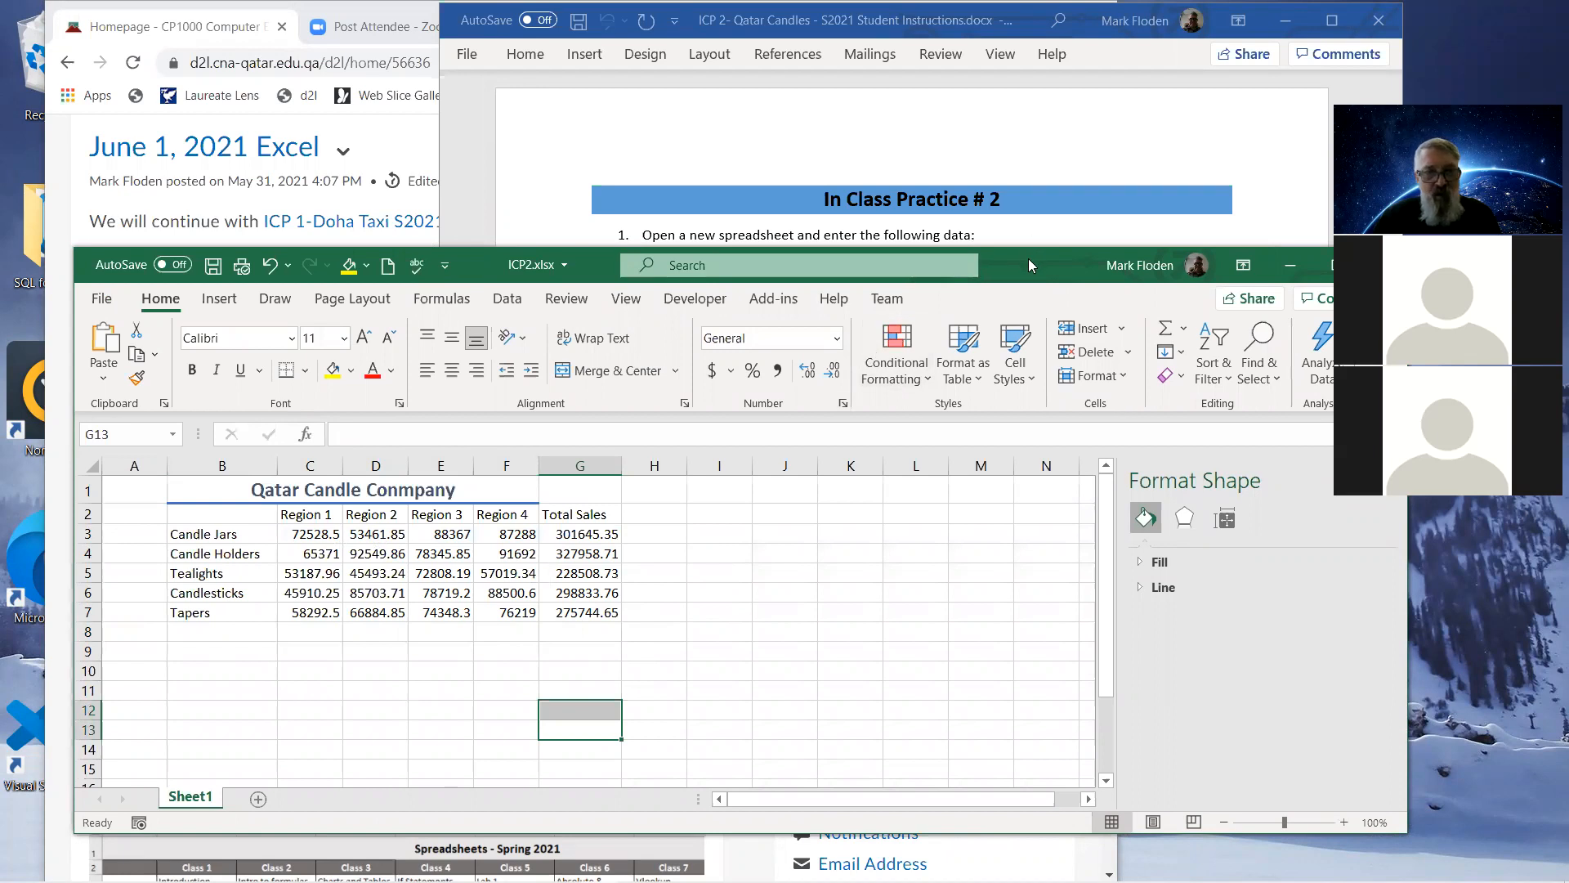
Correct the spelling of the title in B1 to "Qatar Candle Company".
drag(1028, 258, 971, 296)
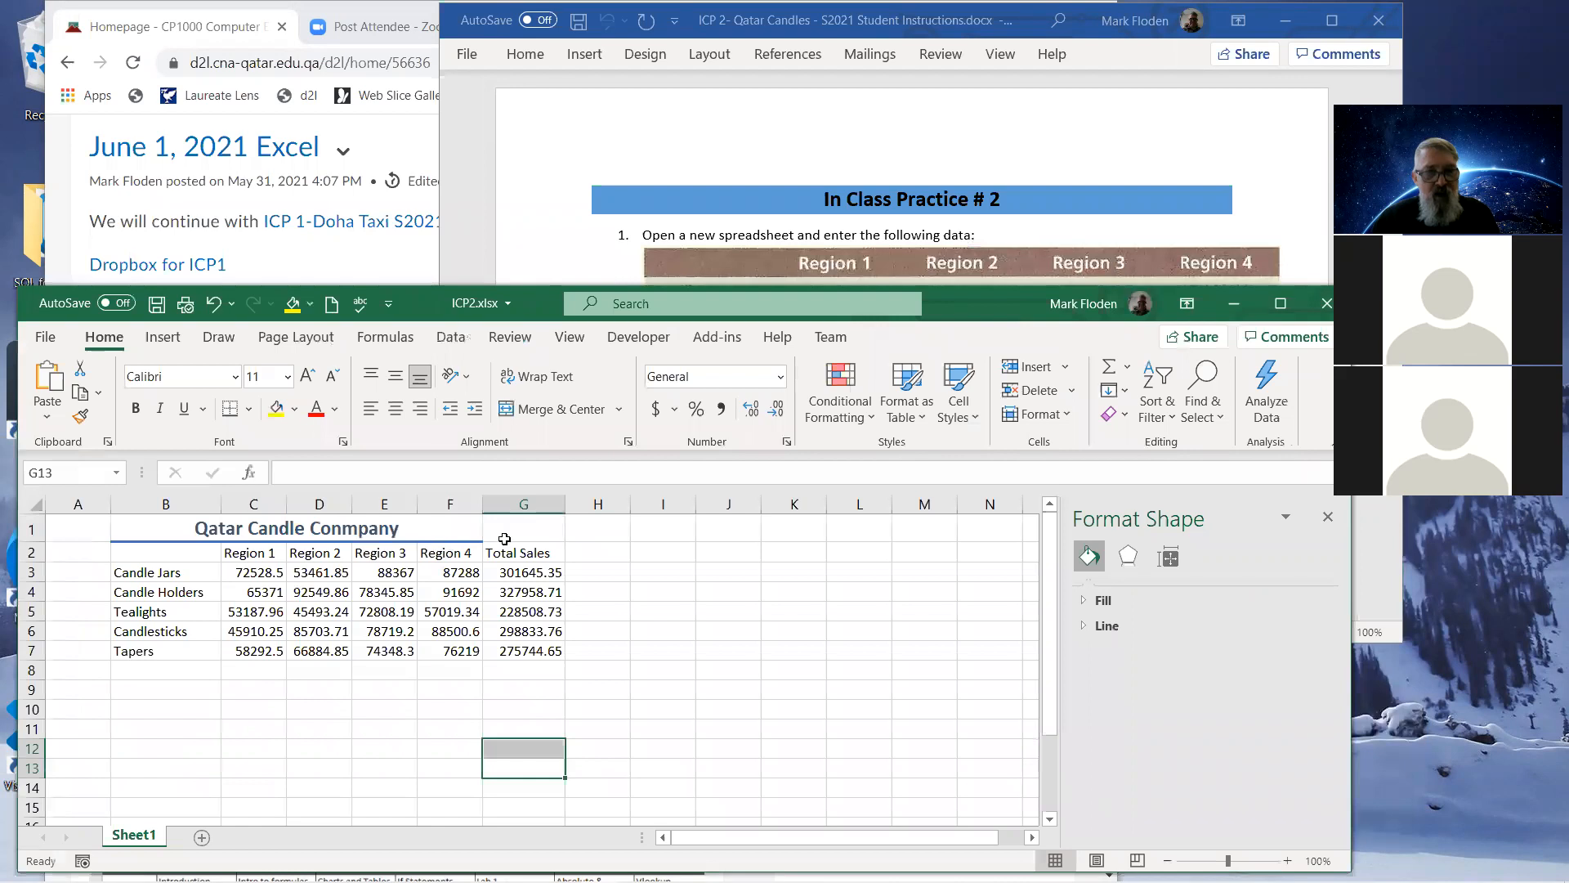
click(322, 532)
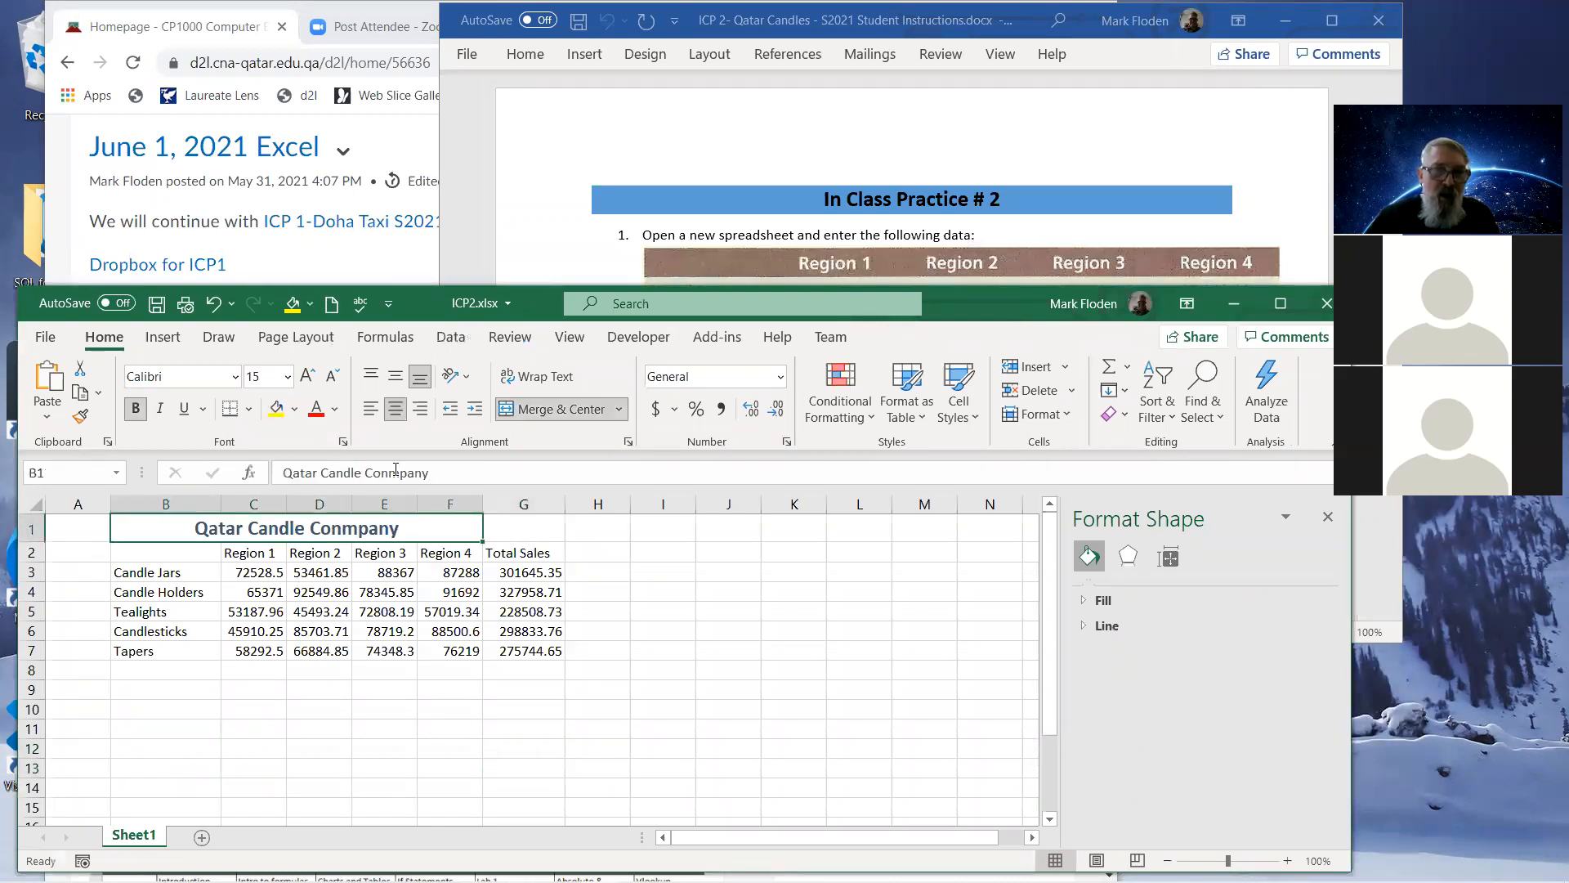
click(396, 473)
key(BackSpace)
click(658, 570)
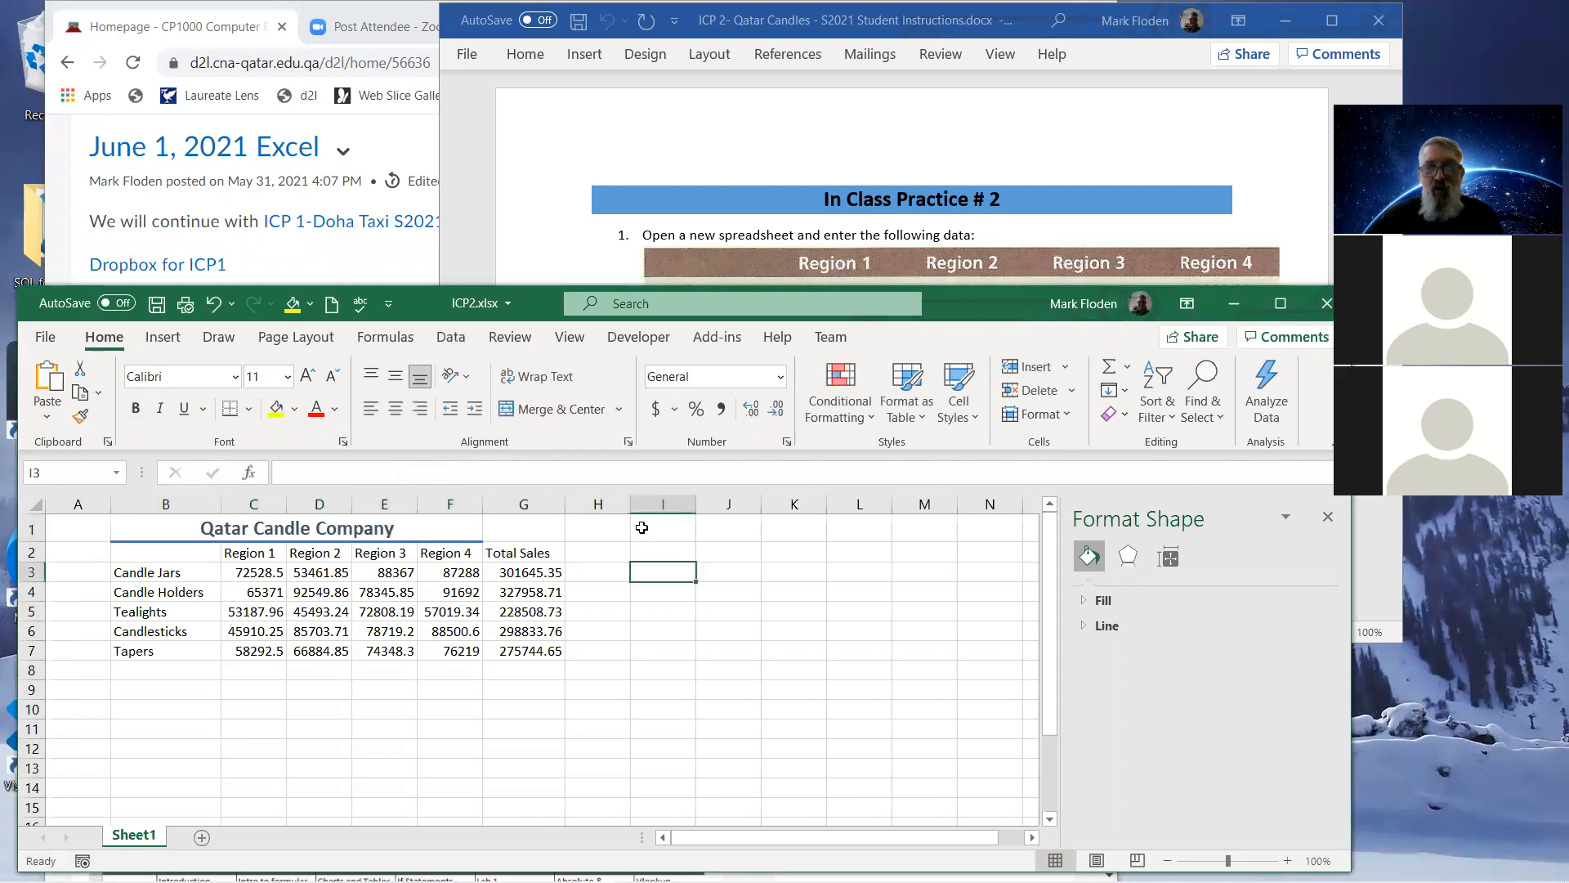
Switch to the Word instructions document and review the remaining tasks and the sample chart below the data table.
click(617, 242)
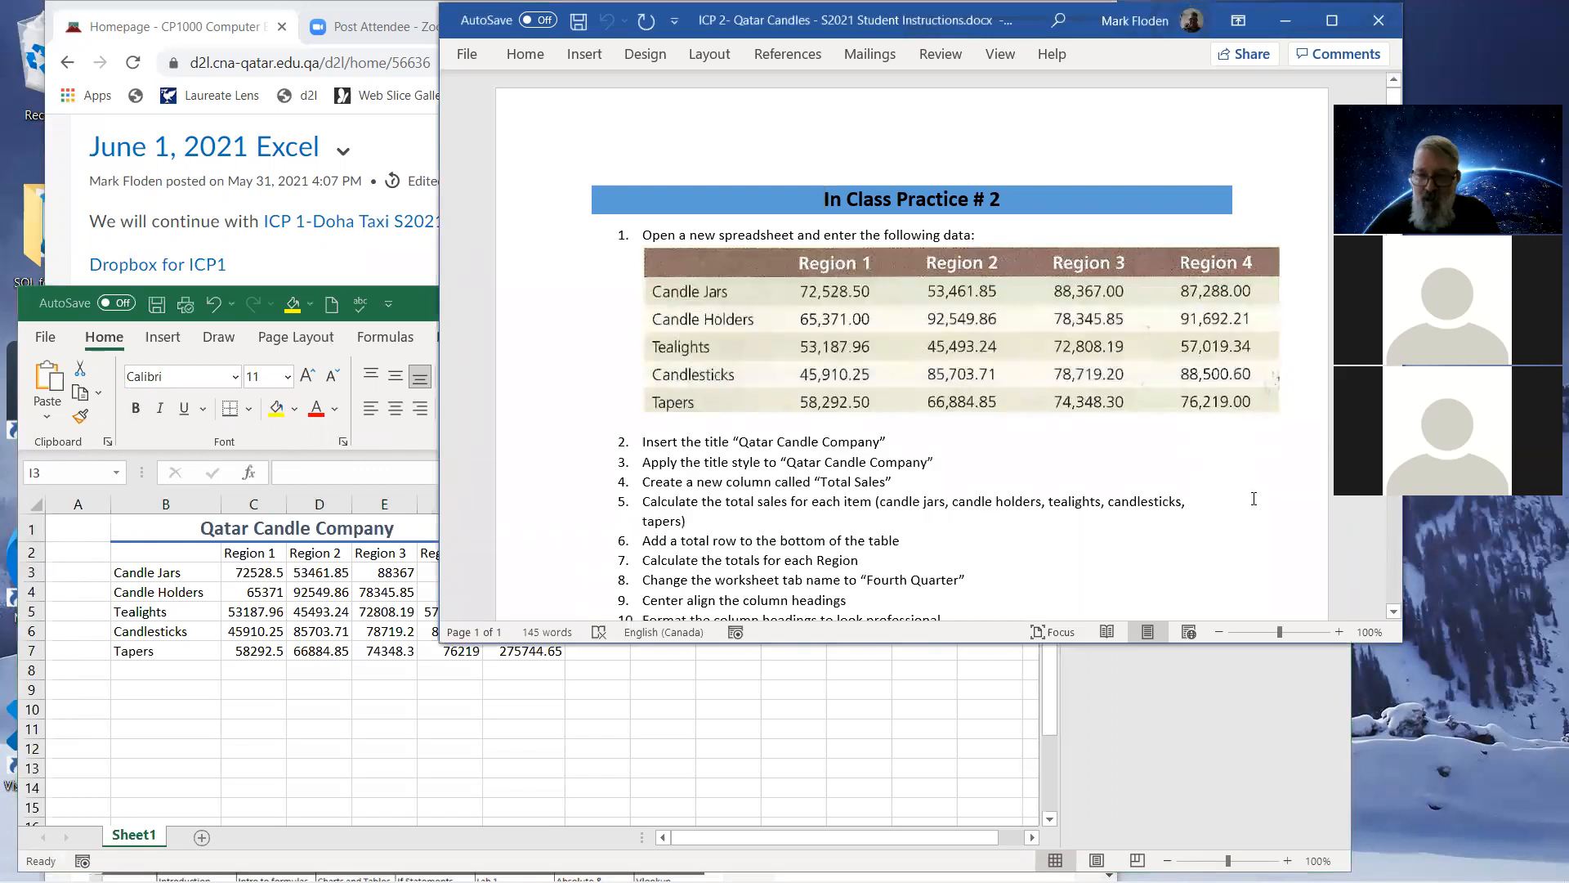
click(1226, 392)
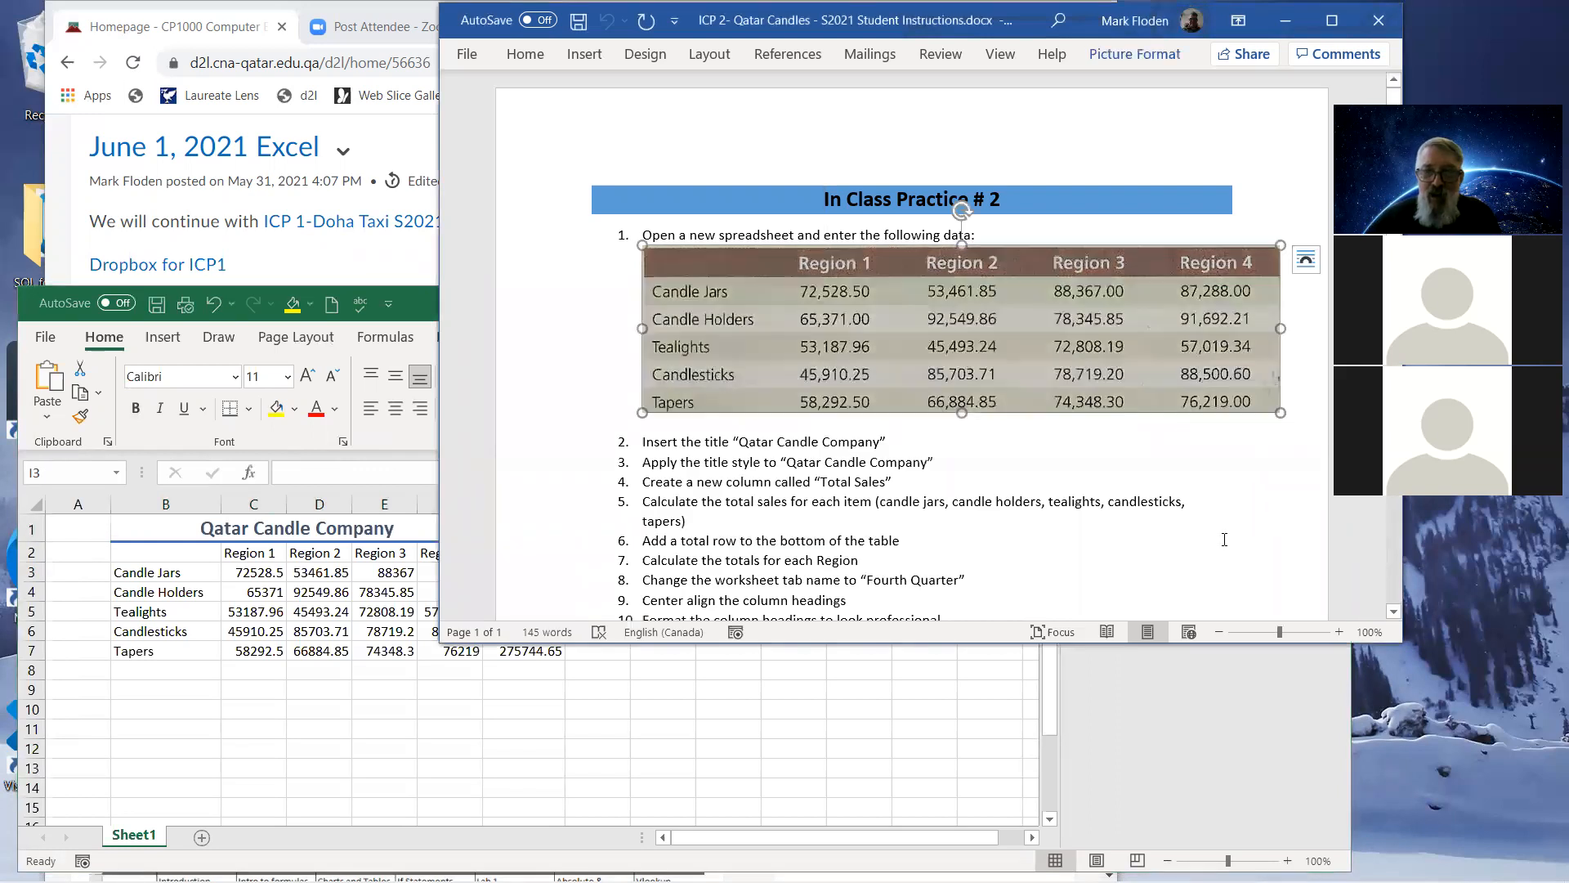
click(1177, 551)
key(Down)
key(Down)
key(Down)
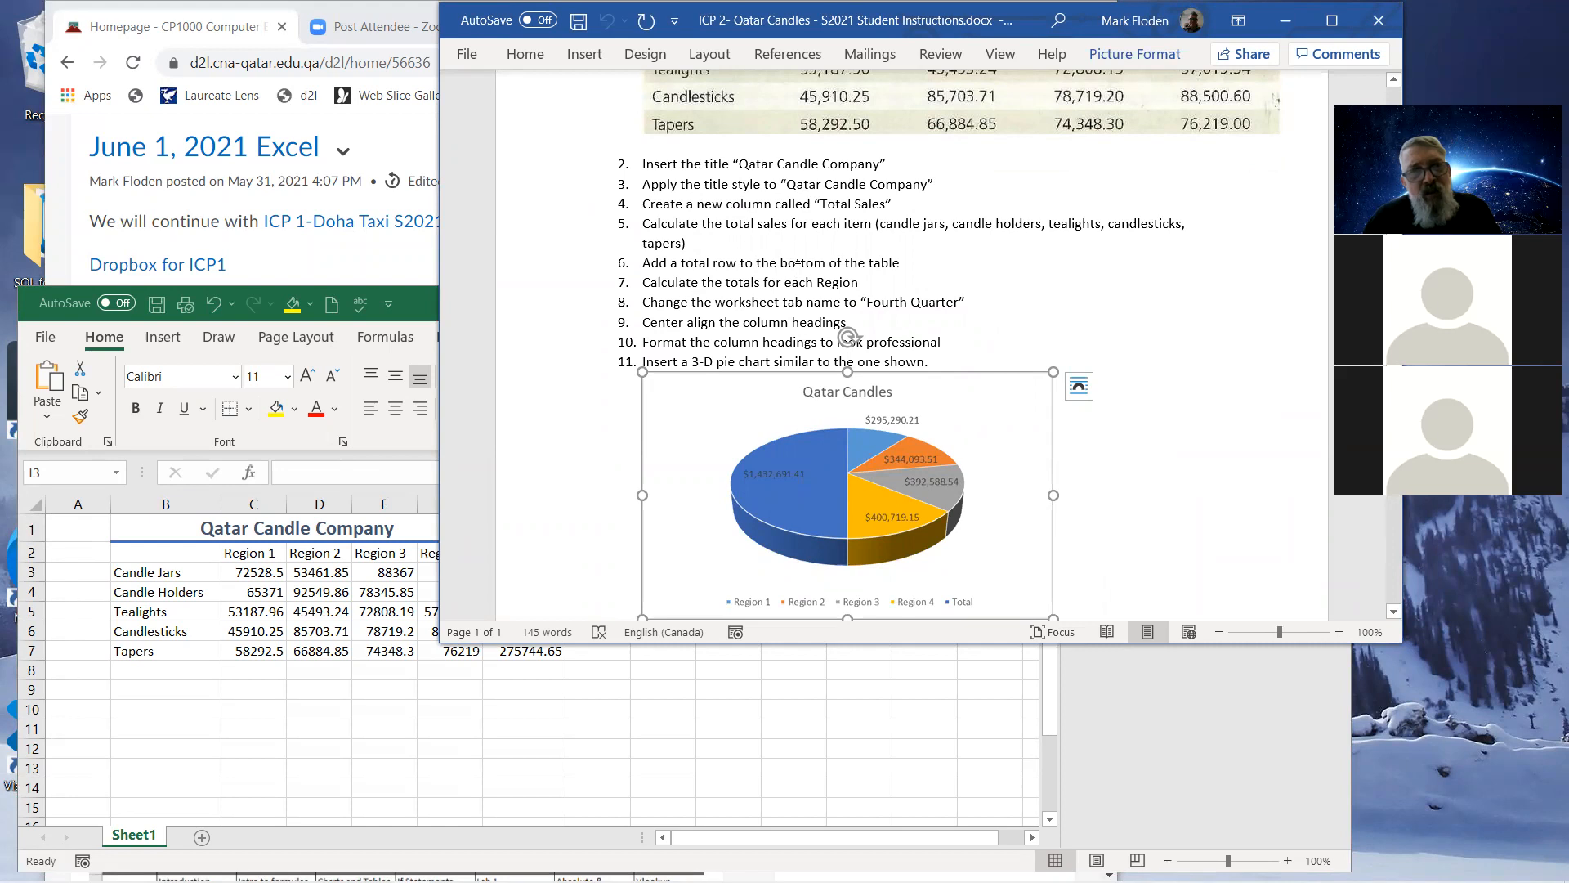
Return to the Excel worksheet and enter the row label "Total" in cell B8.
click(128, 670)
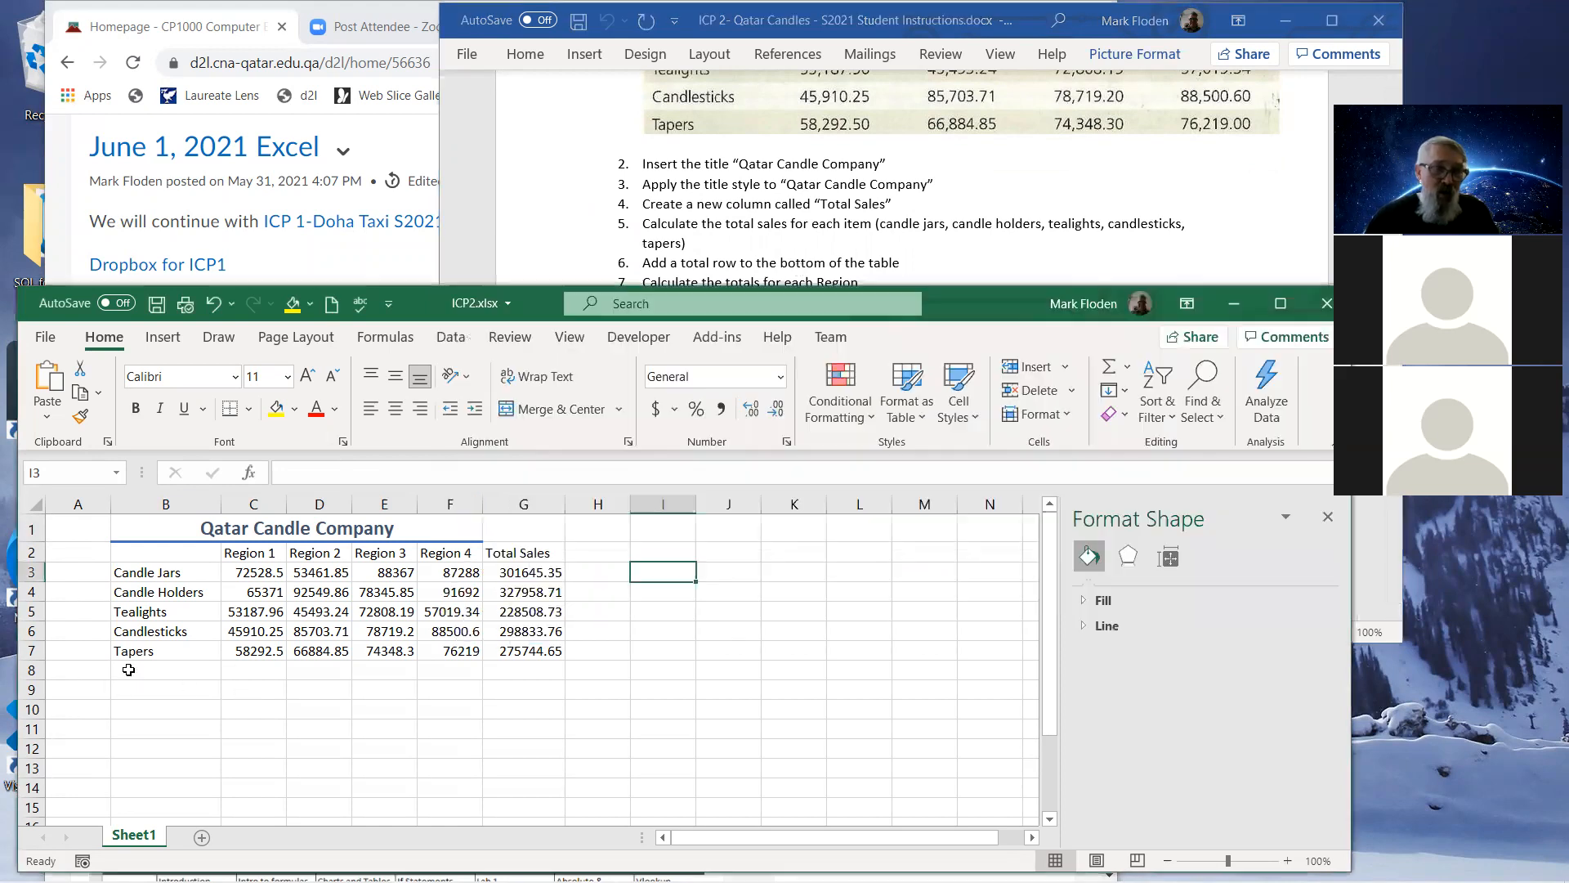
click(128, 670)
text(Total)
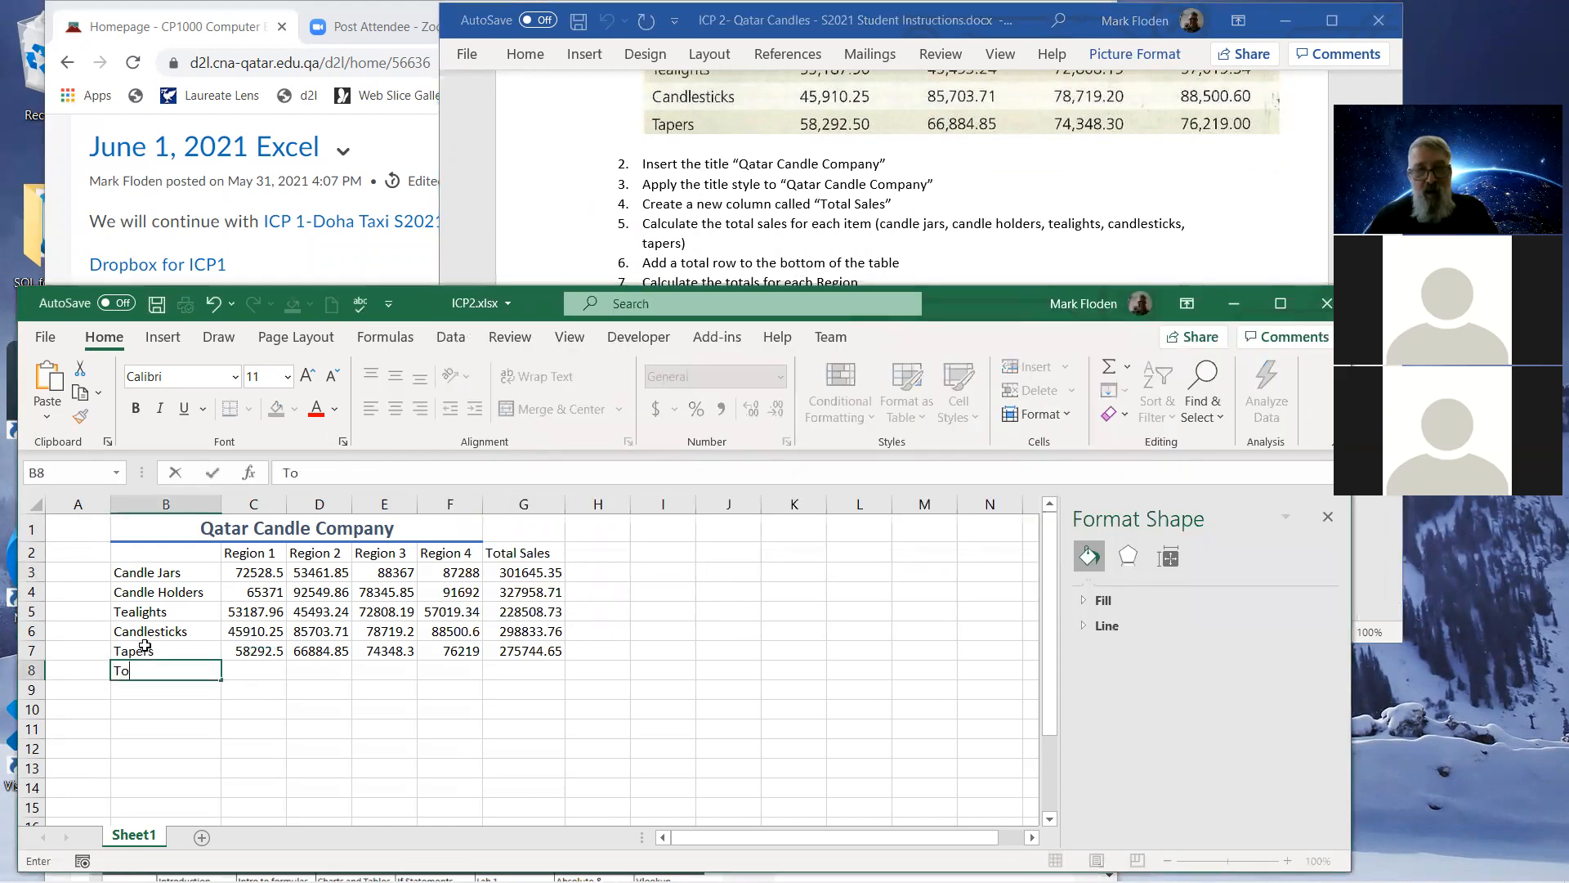
key(Return)
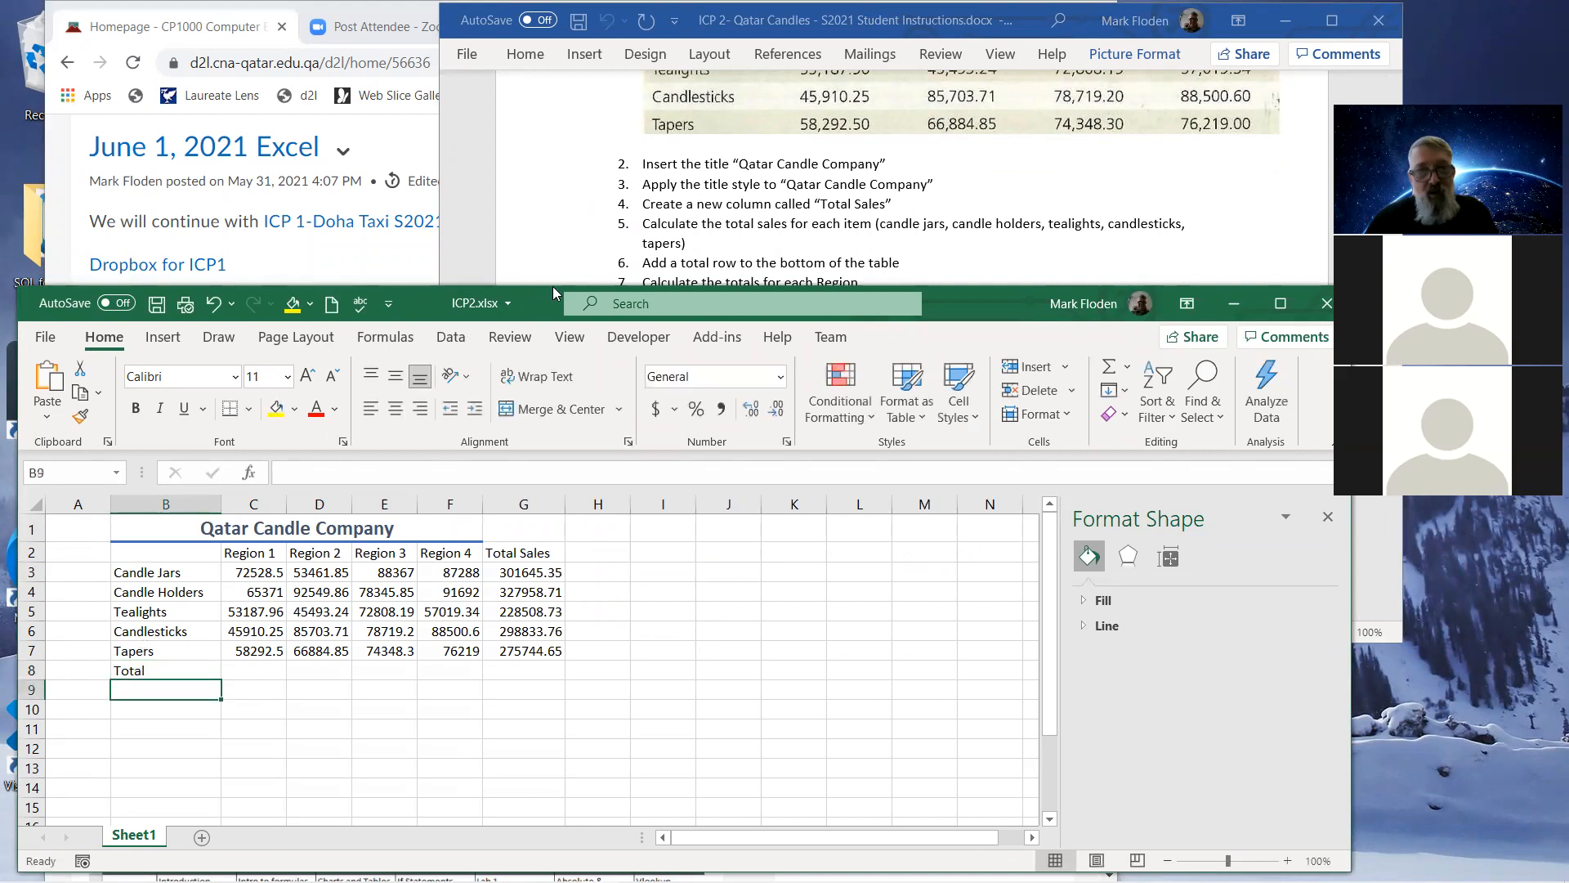
Sum C3:C7 in cell C8 with AutoSum and fill the formula across through G8.
click(246, 672)
click(1110, 368)
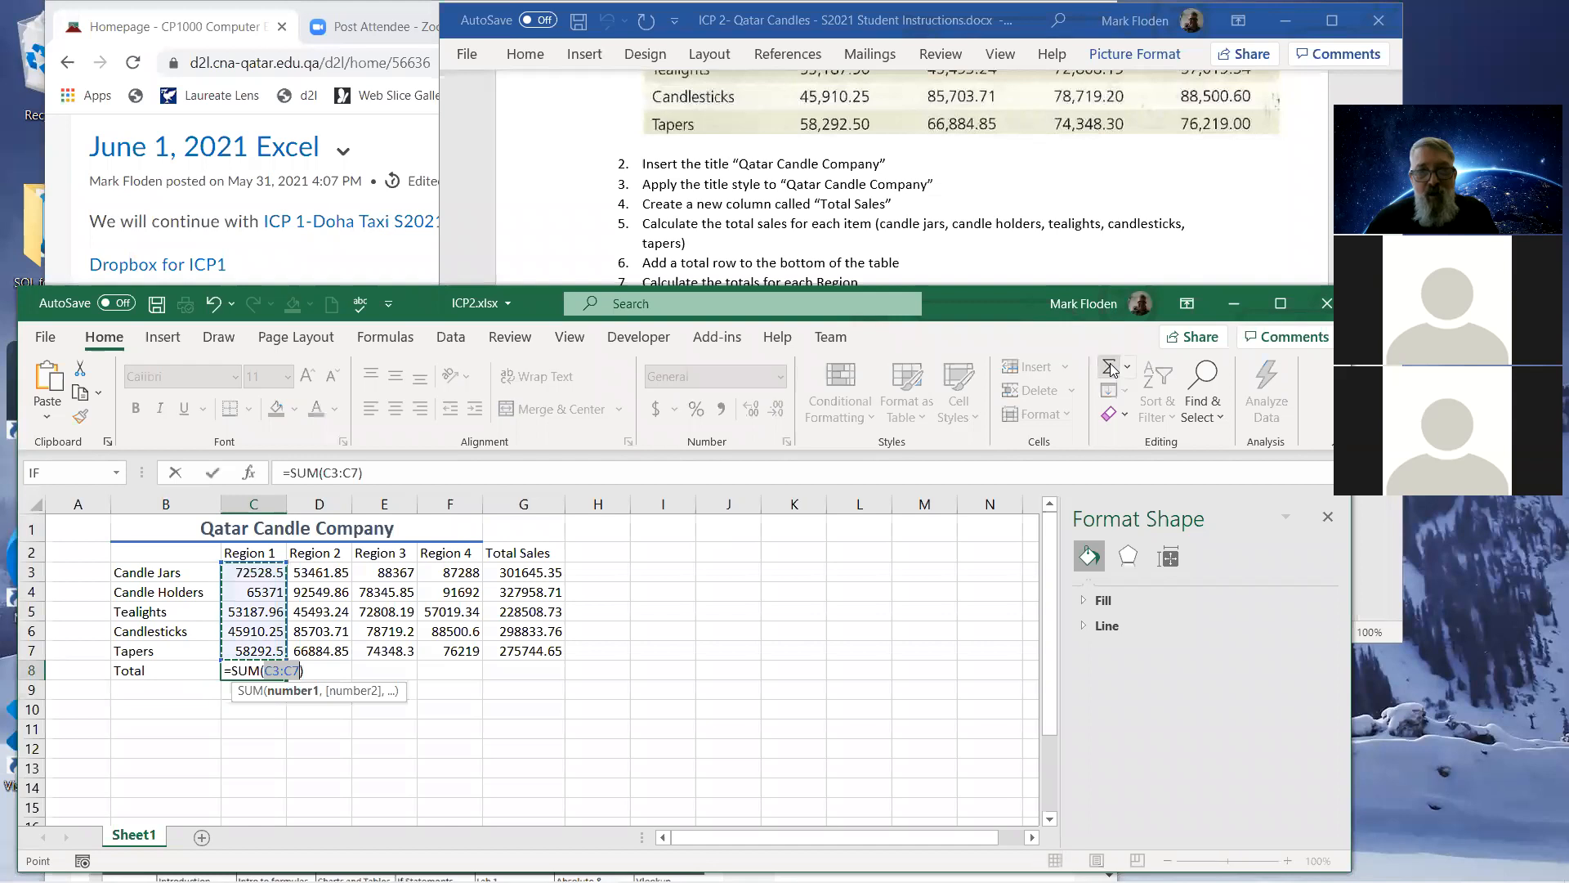
key(Return)
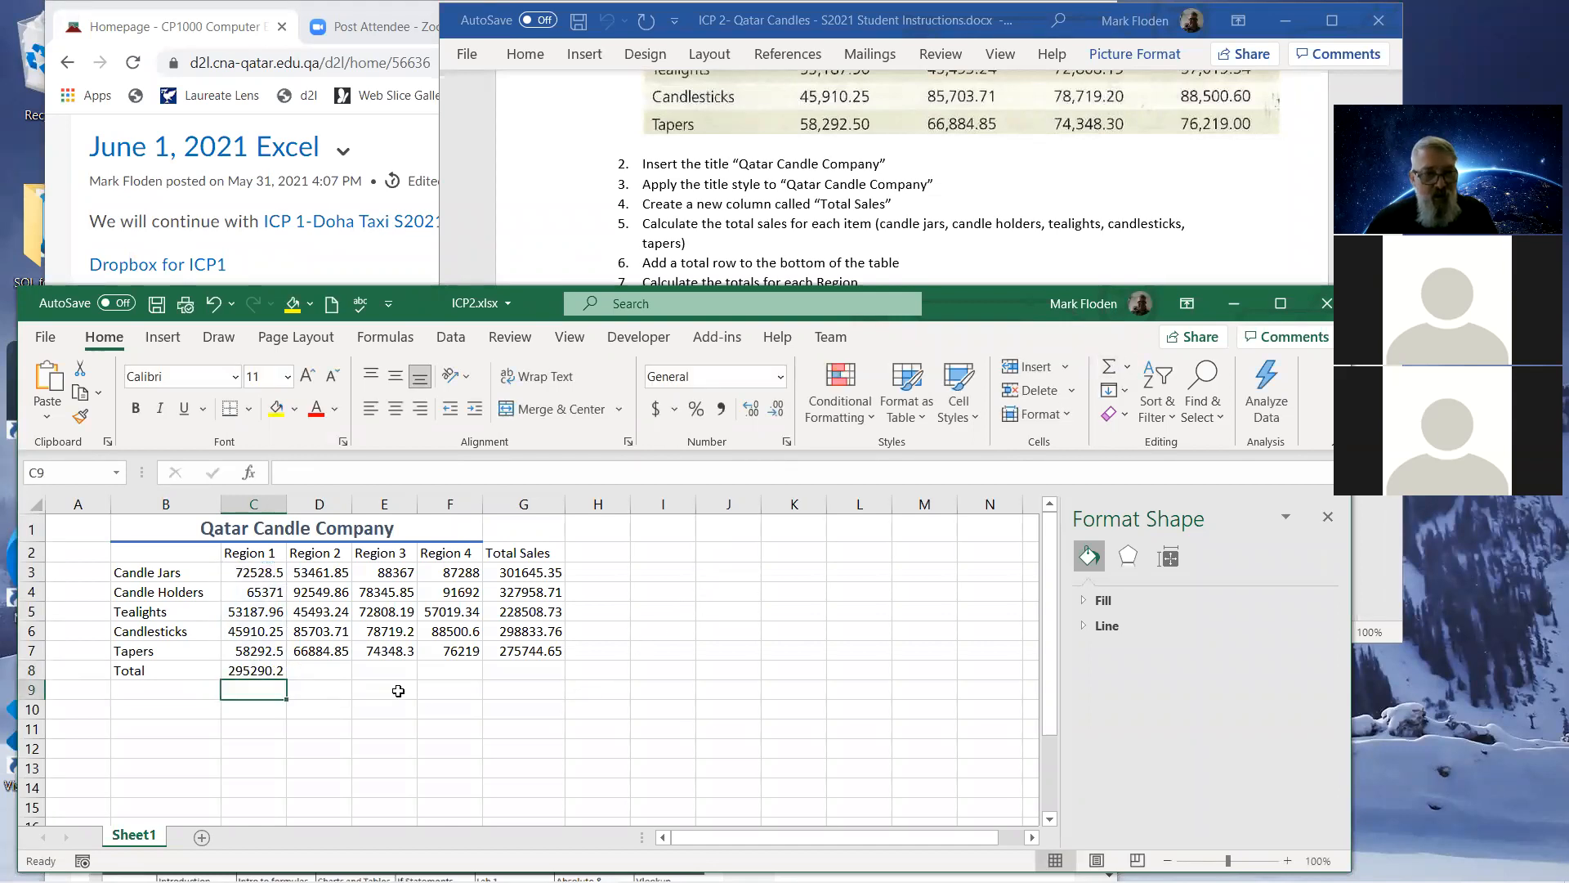
click(246, 670)
drag(286, 680, 545, 672)
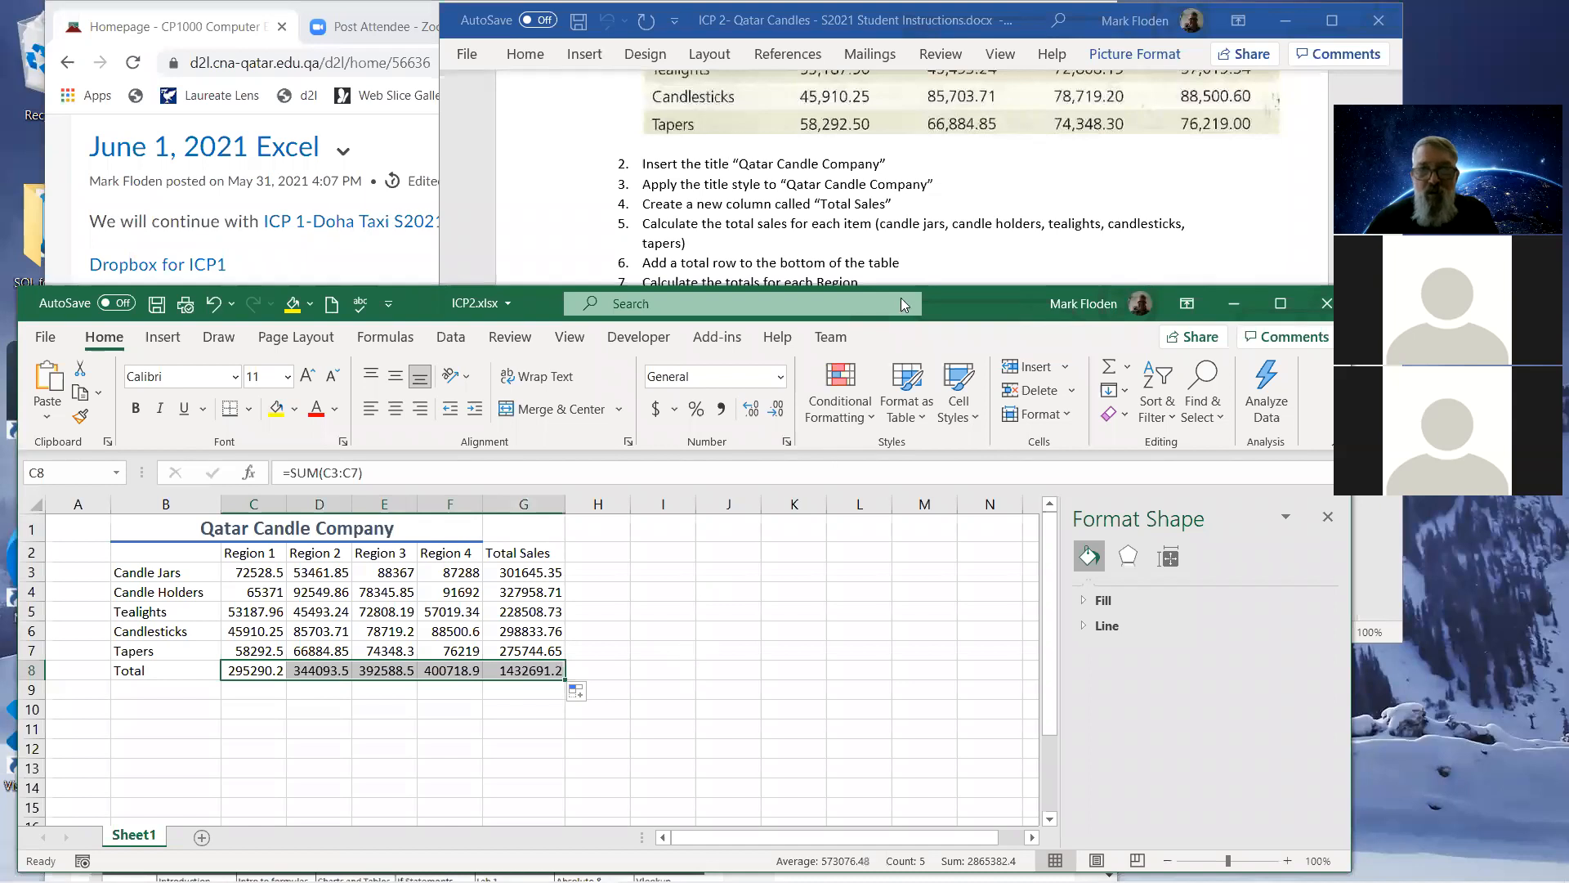
Apply the Total cell style to the total row B8:G8.
click(932, 260)
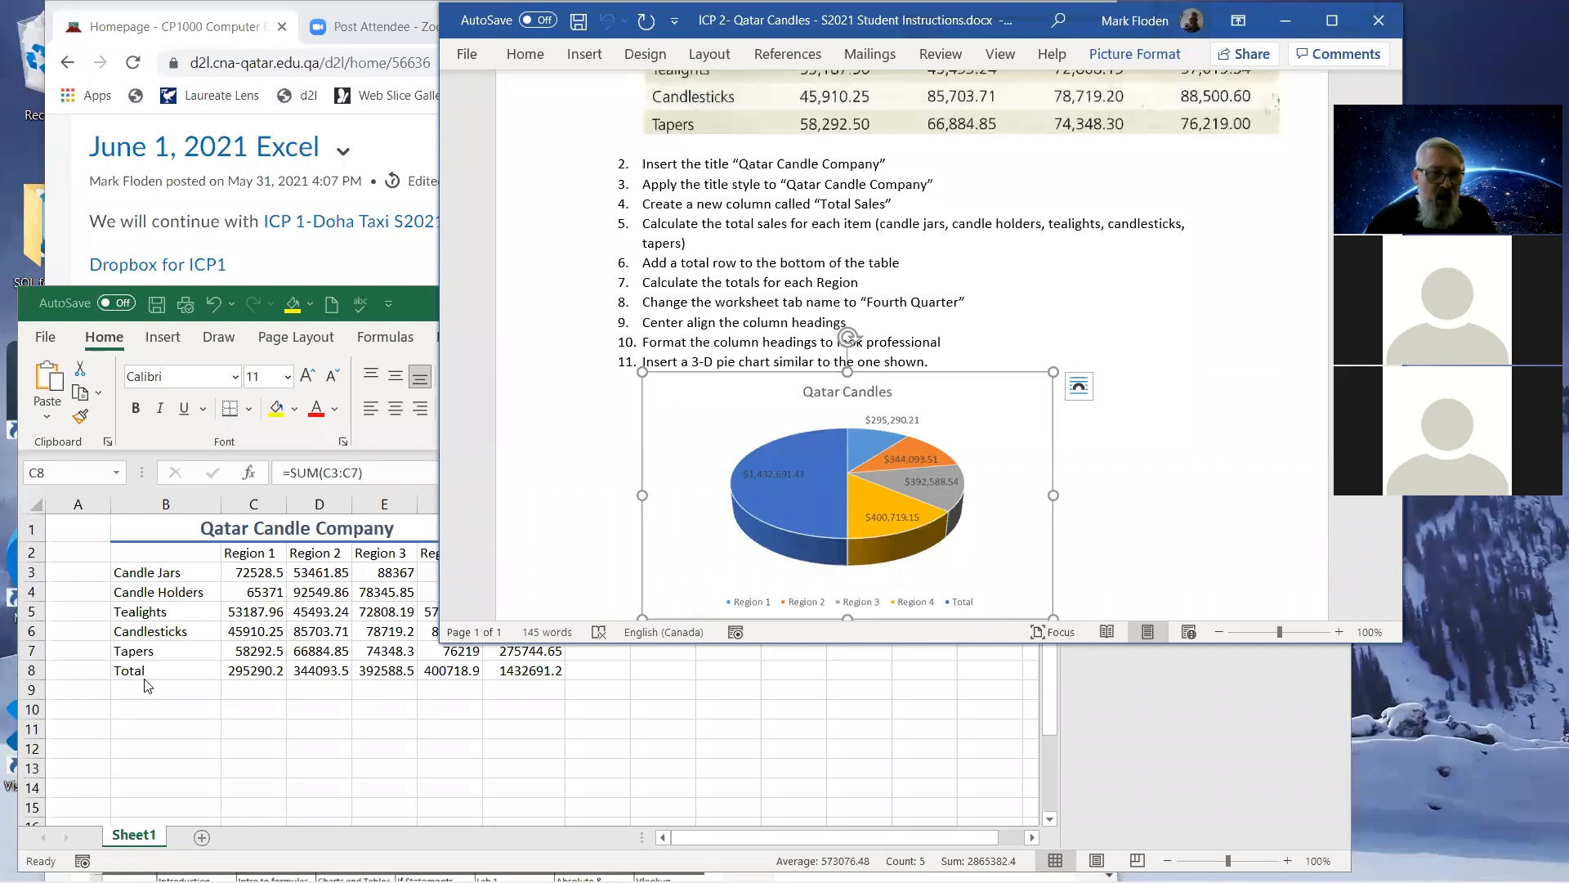
click(124, 672)
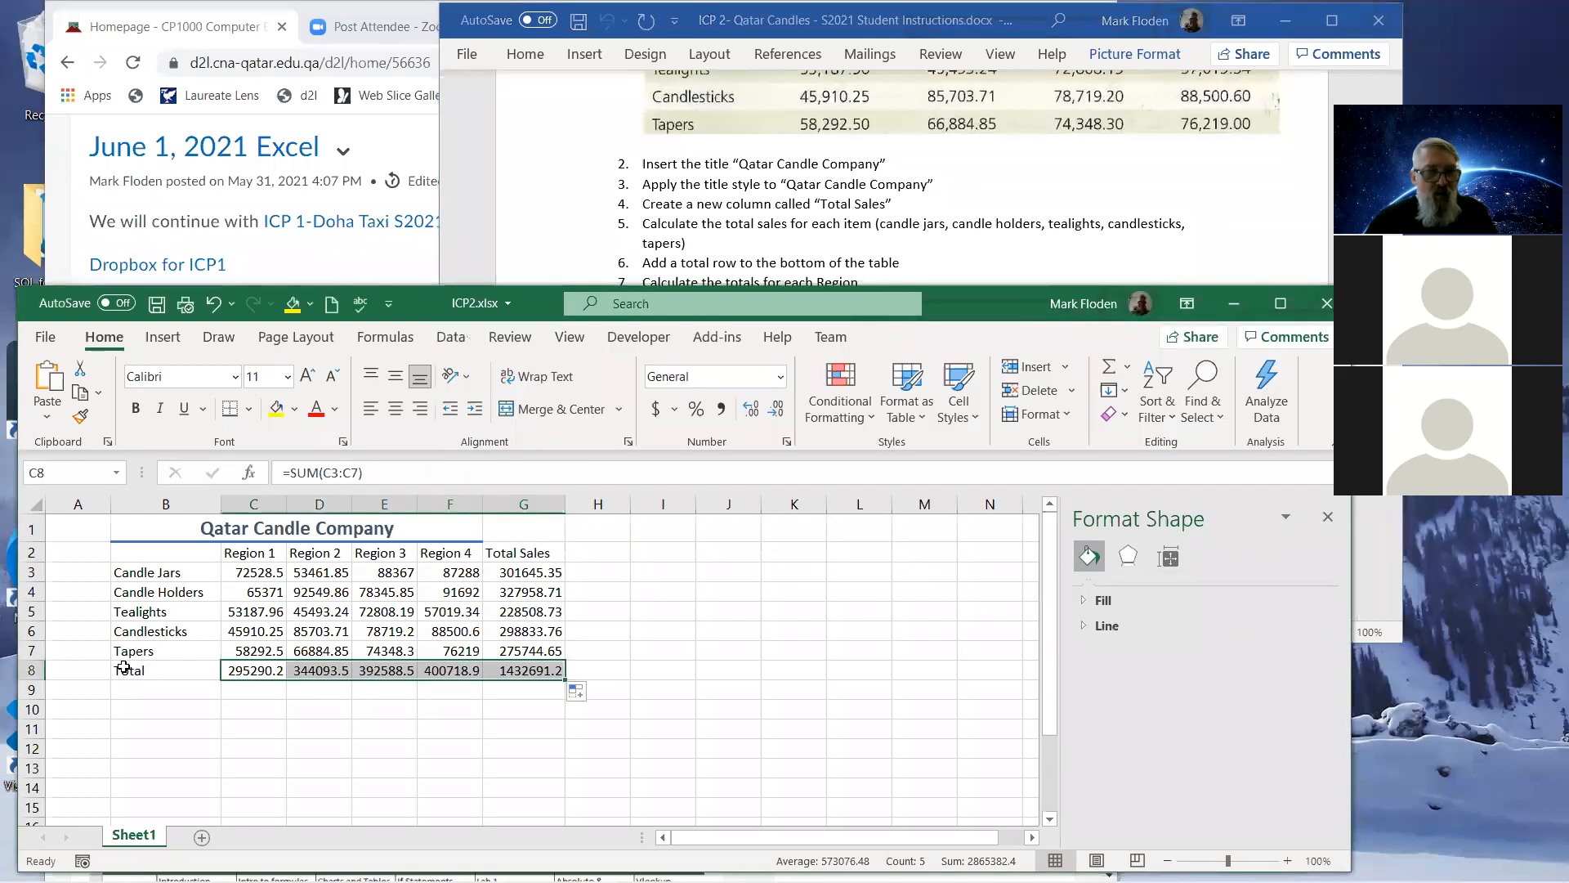
drag(124, 668, 524, 669)
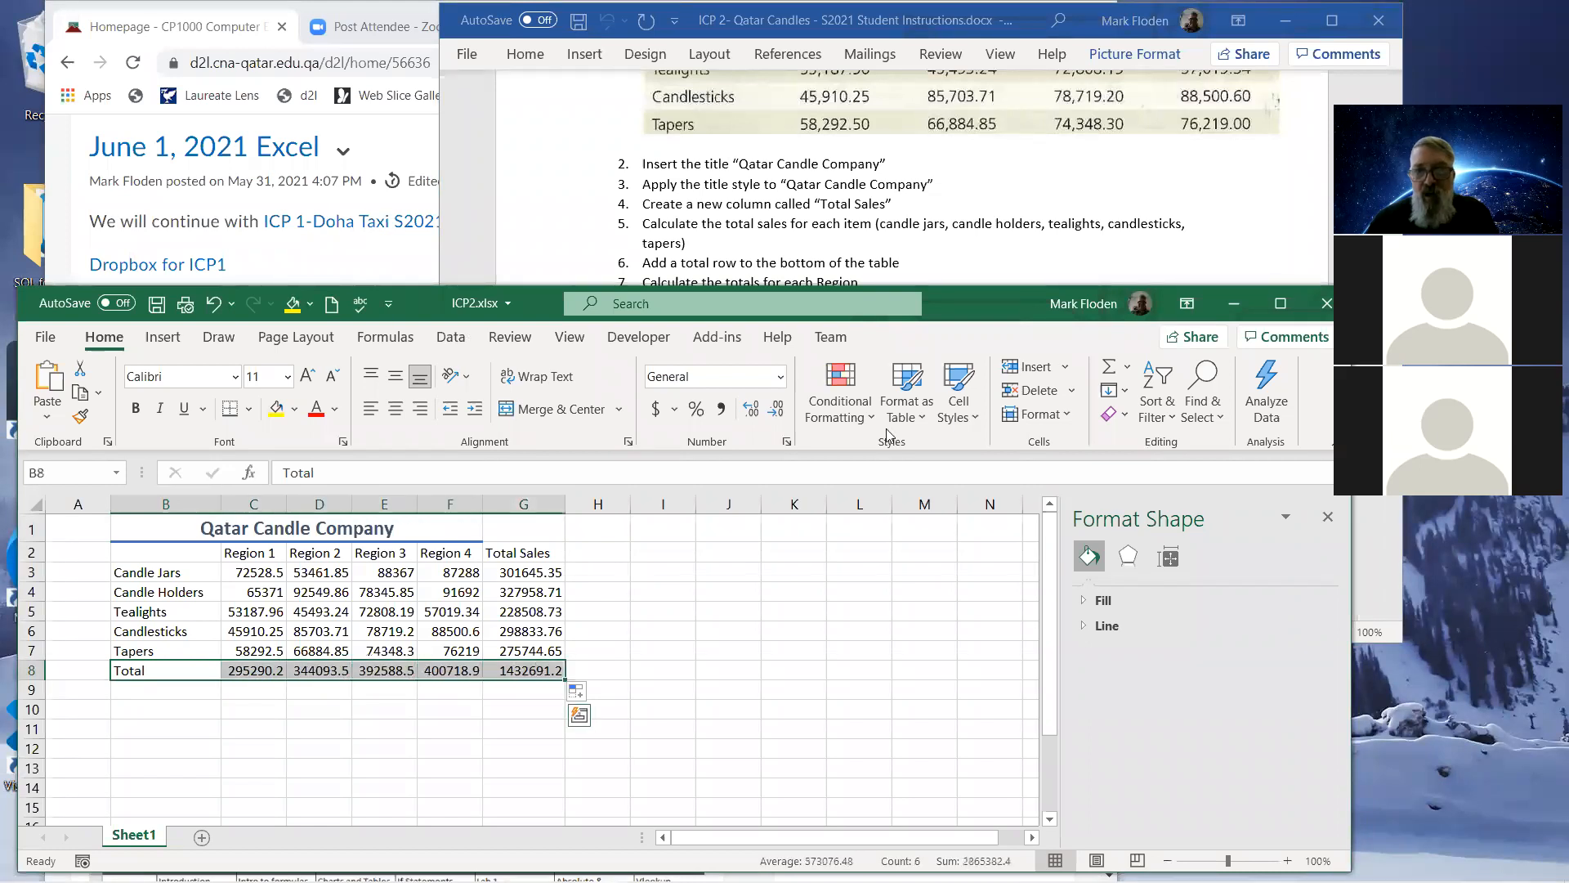
click(958, 396)
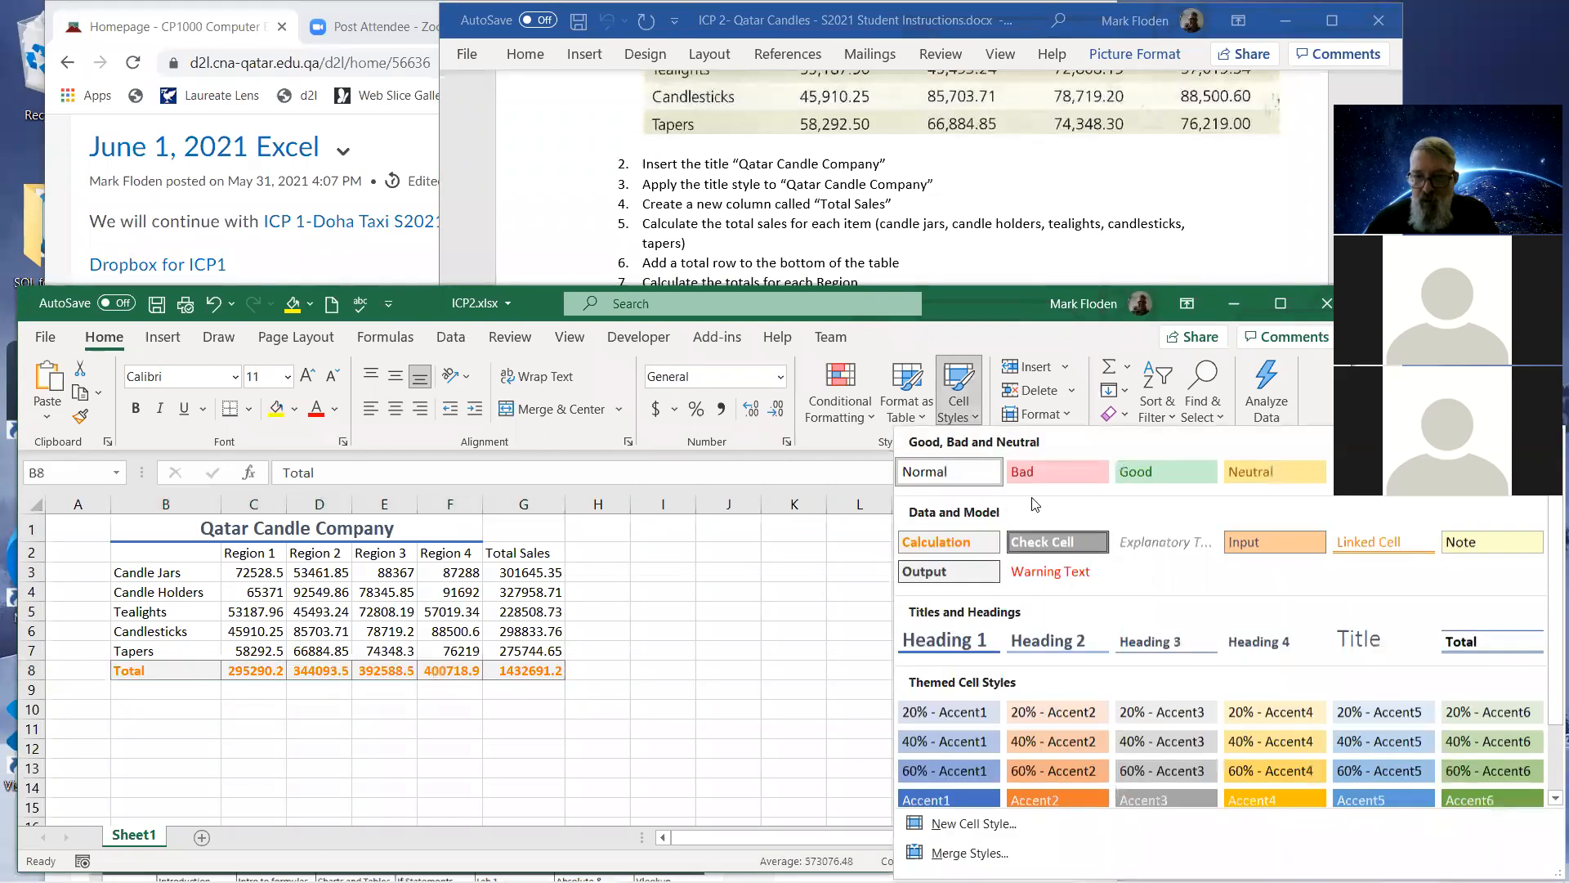
click(1463, 644)
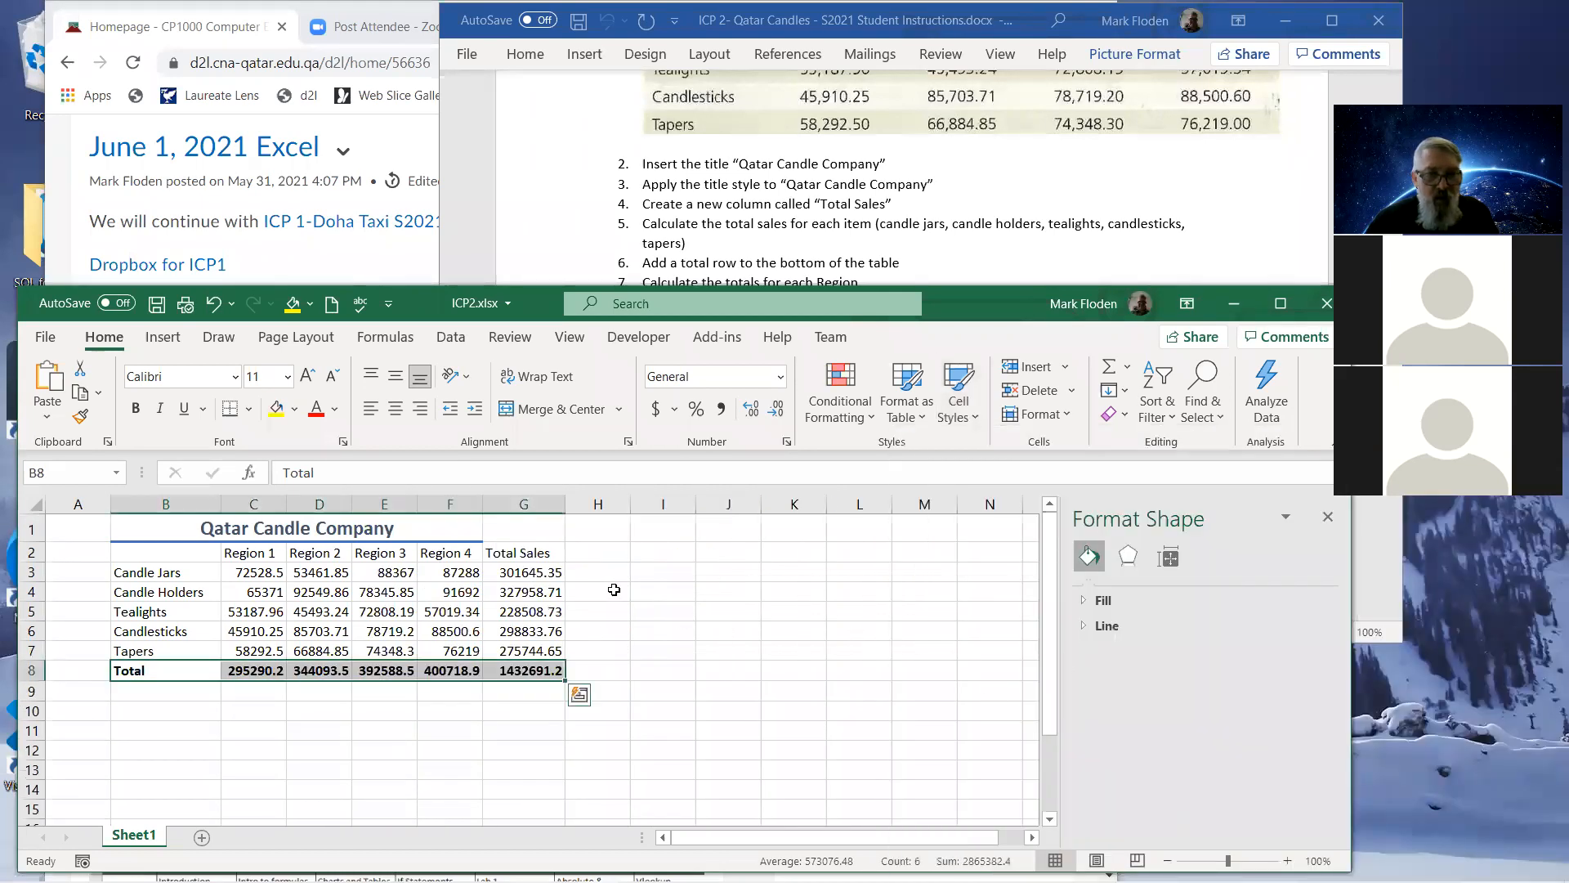
Try the Total cell style on the entire column G and undo it.
click(531, 502)
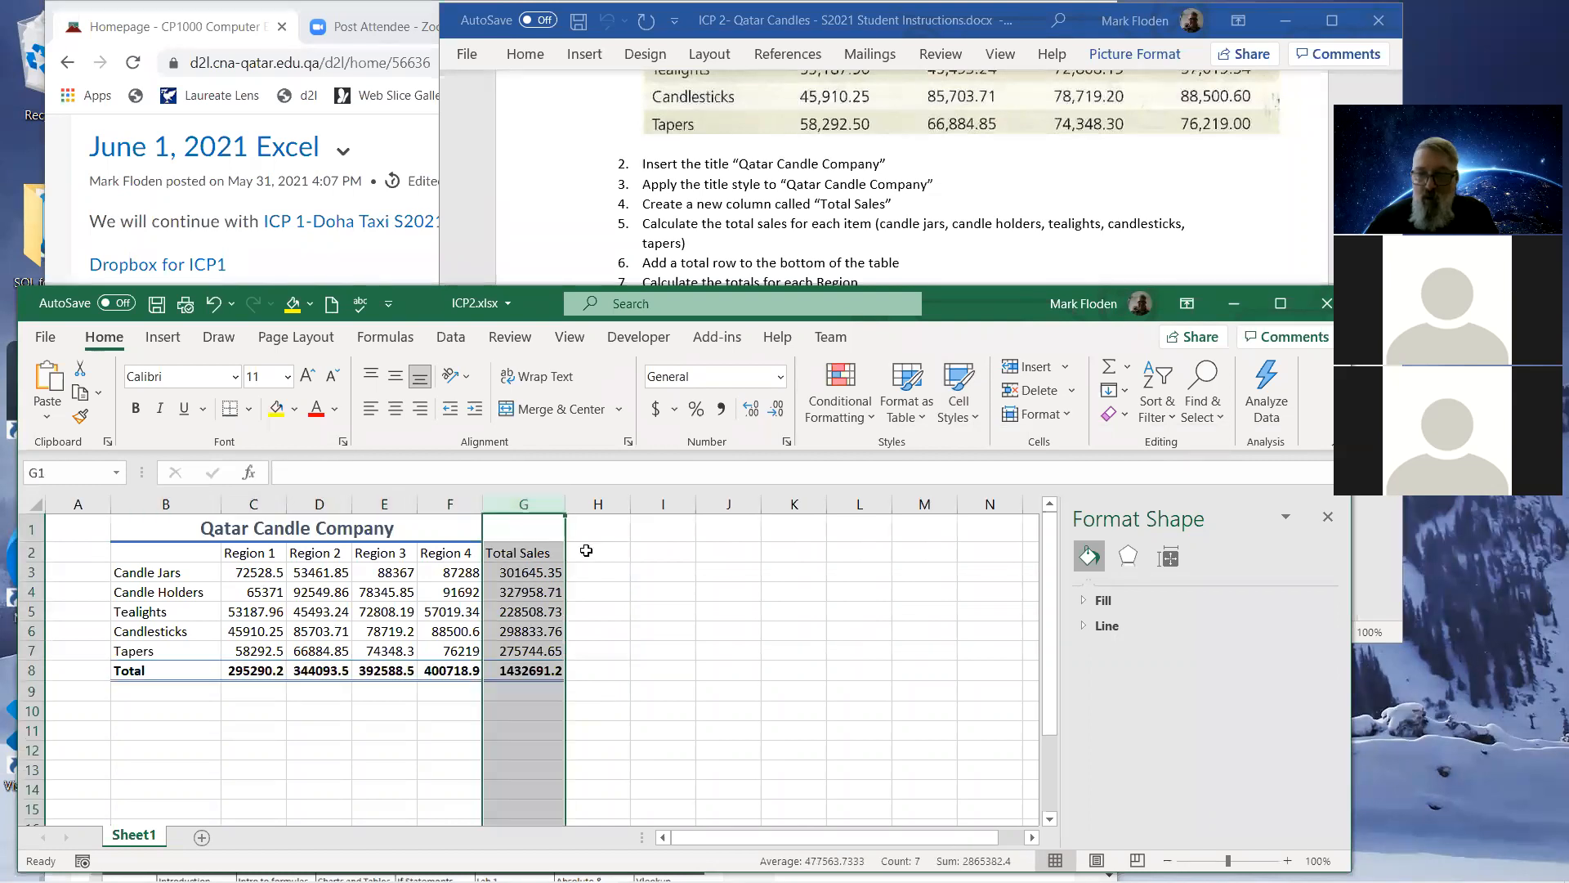
click(958, 390)
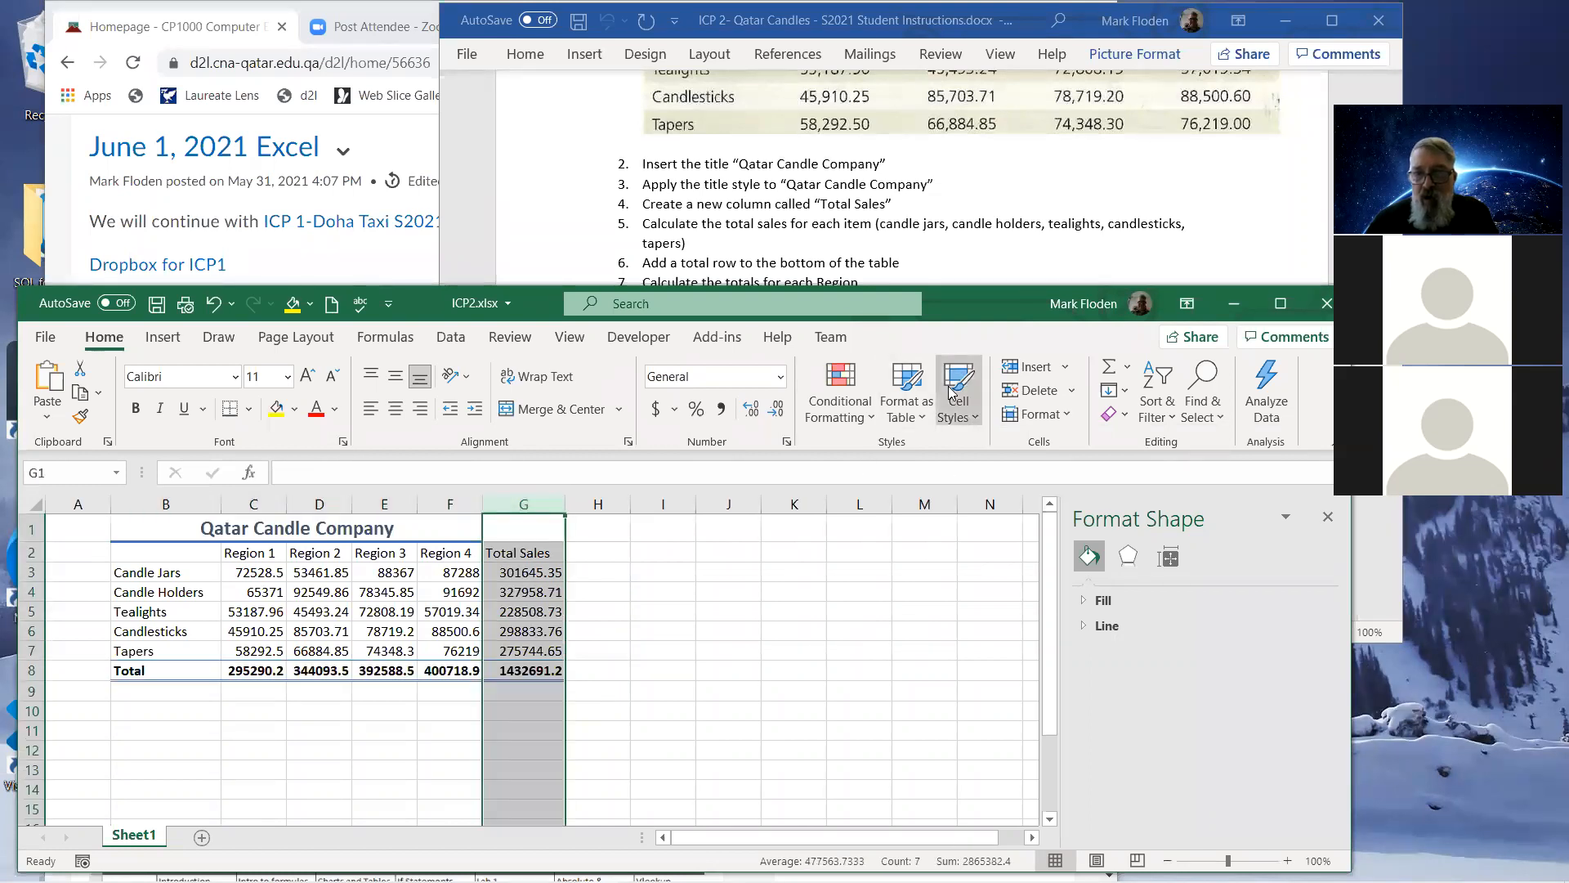
click(1469, 654)
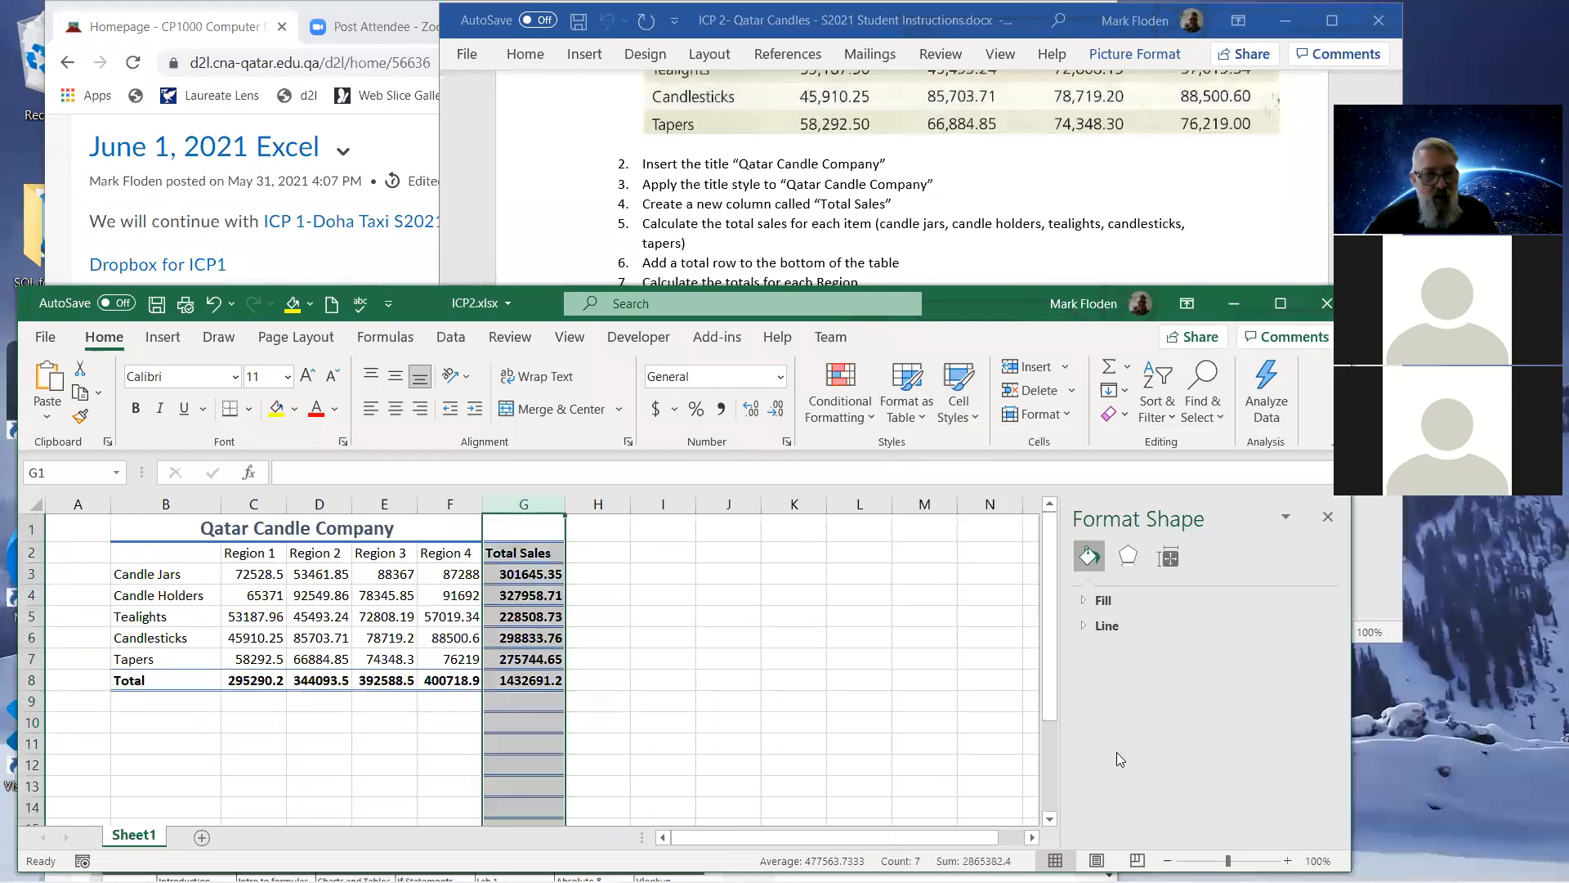
click(774, 716)
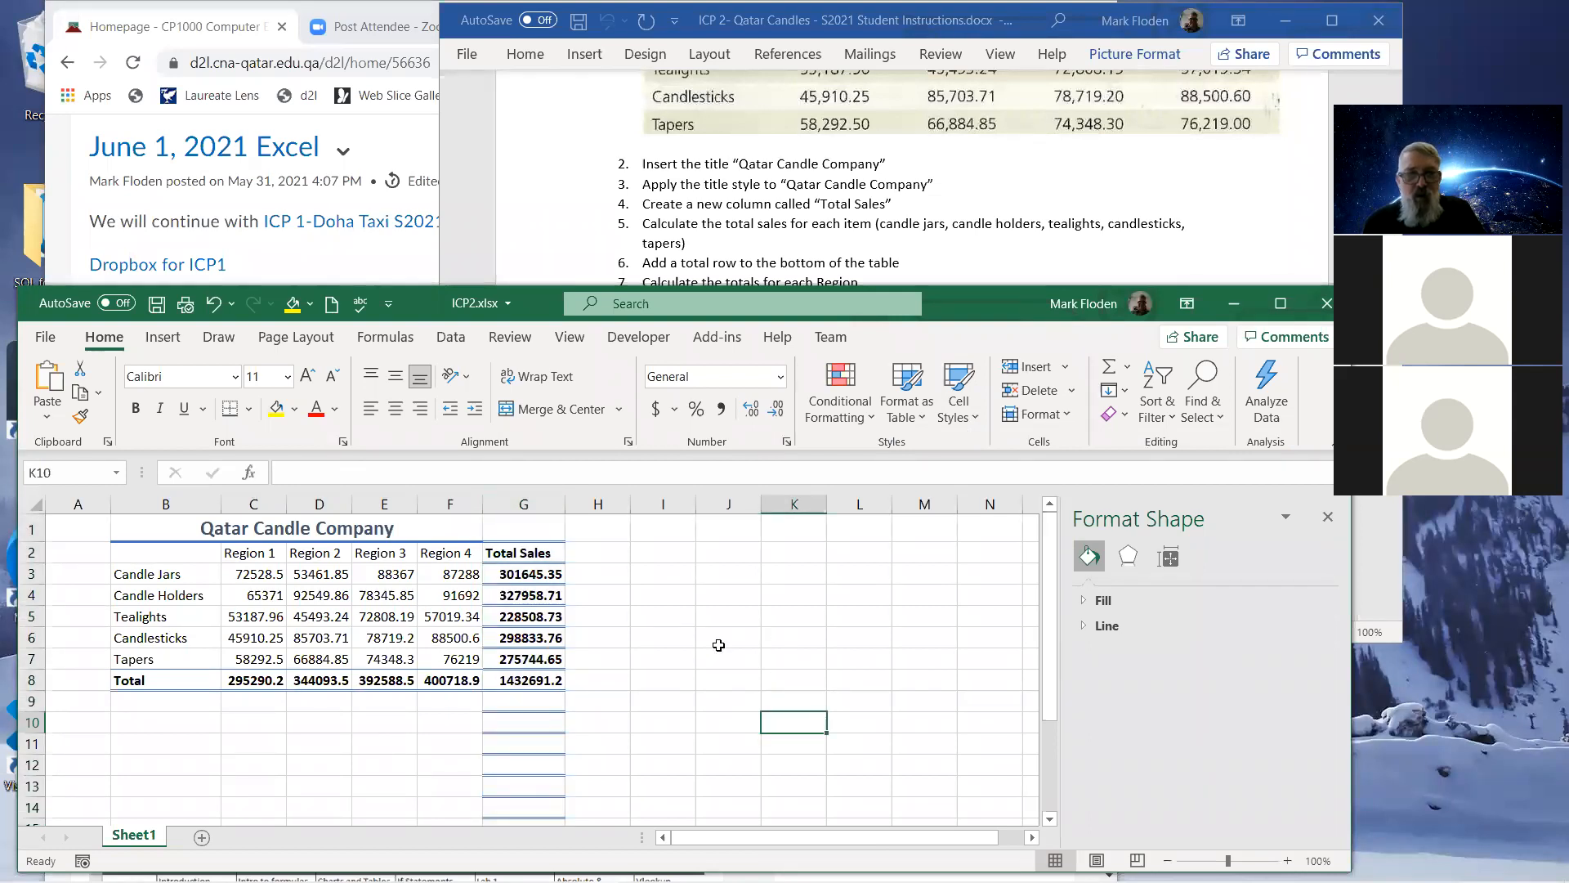
click(213, 303)
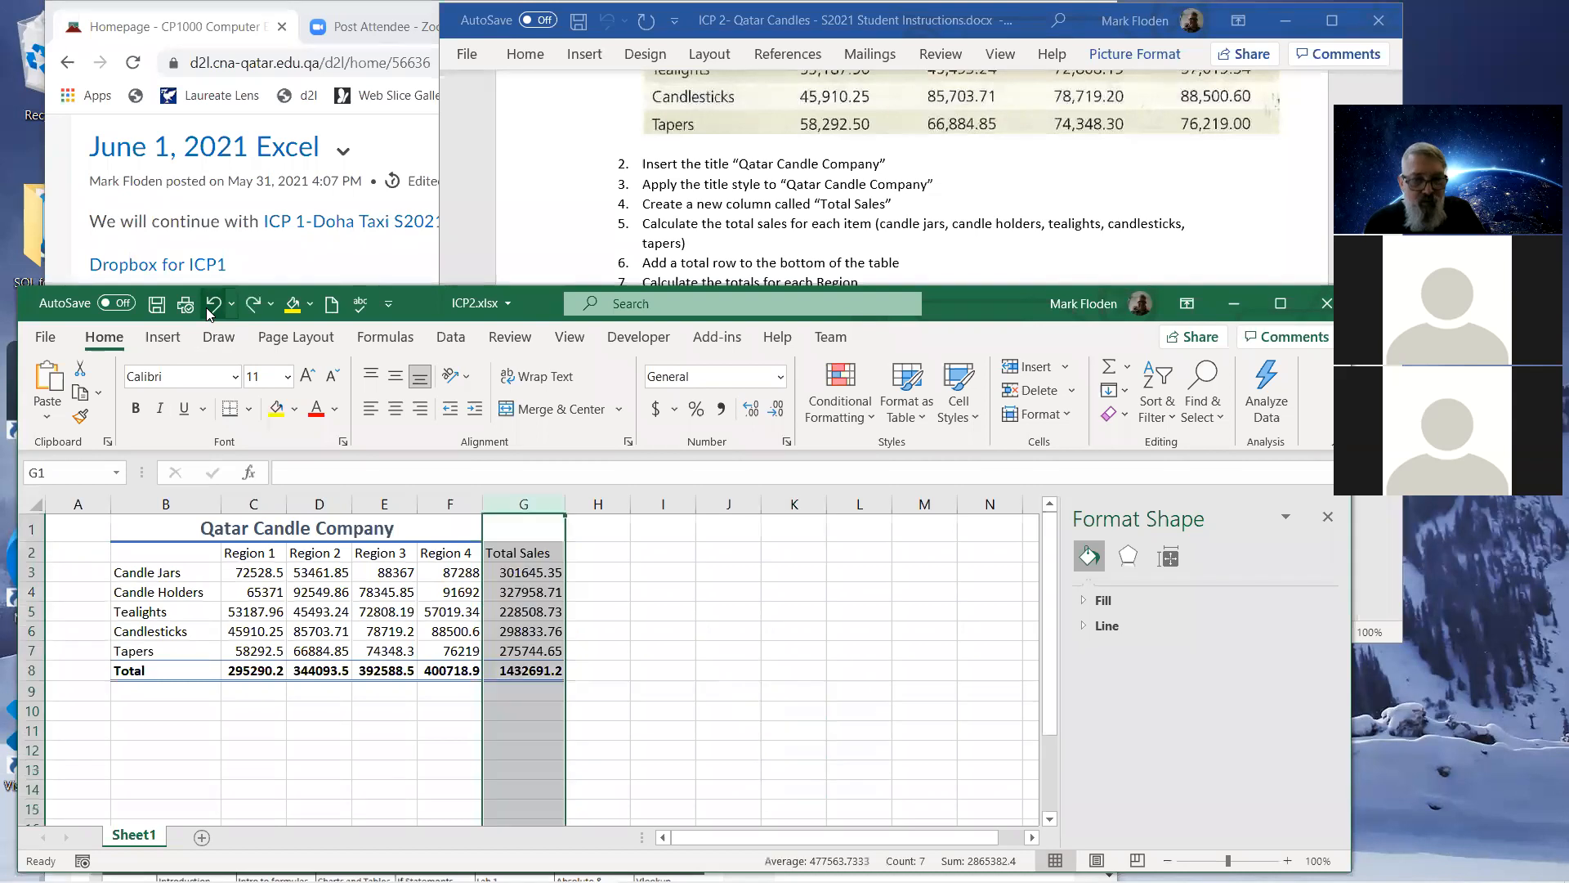
Apply the Total cell style to the Total Sales column cells G2:G8.
drag(513, 550, 513, 667)
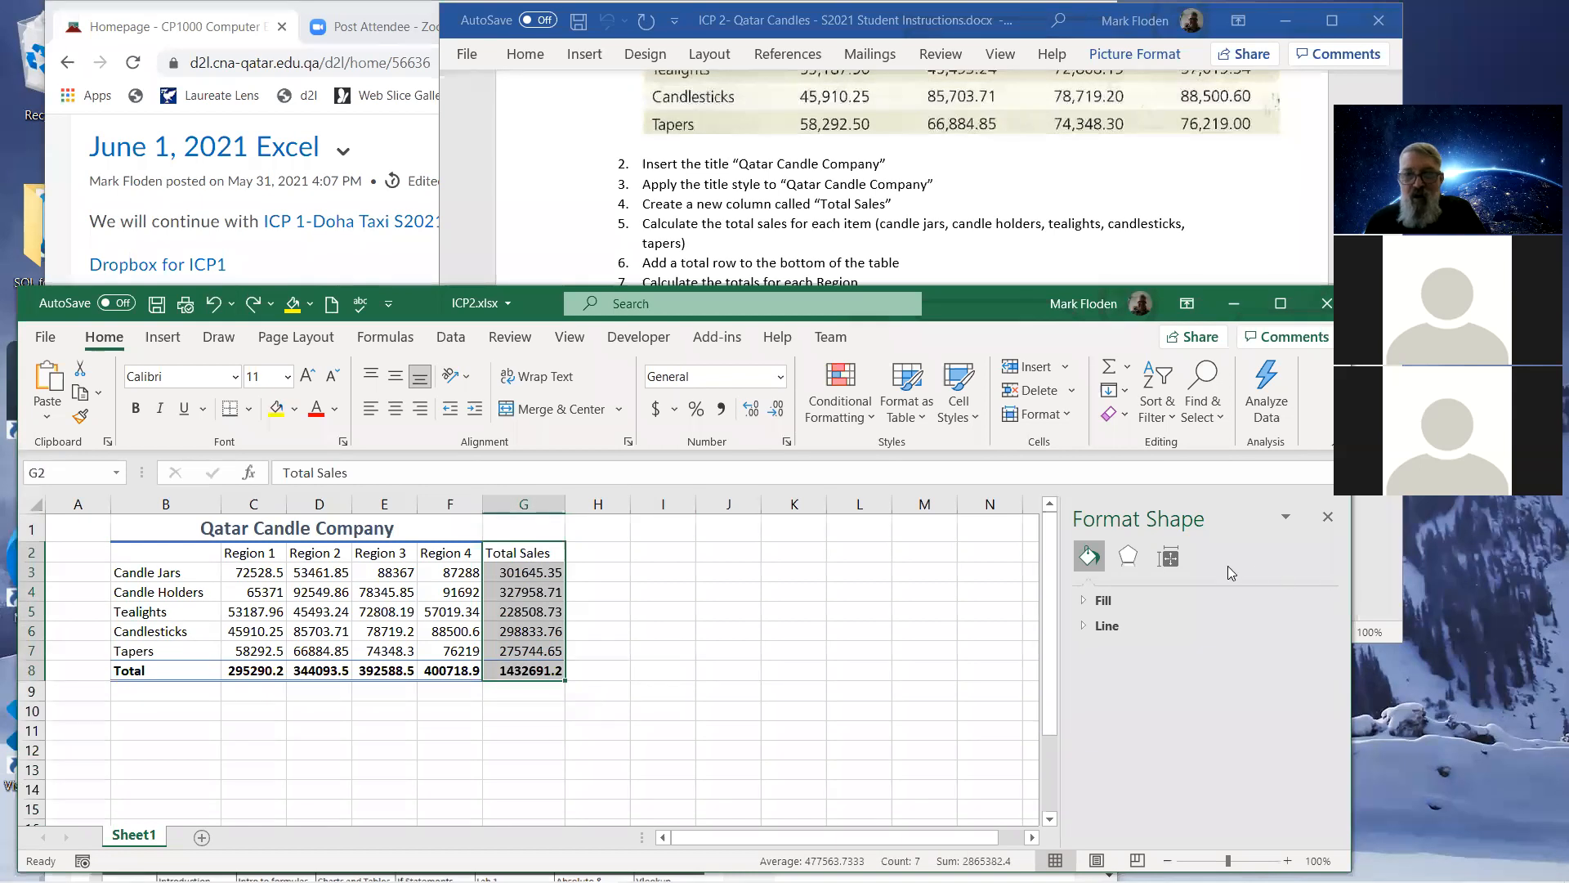
click(959, 390)
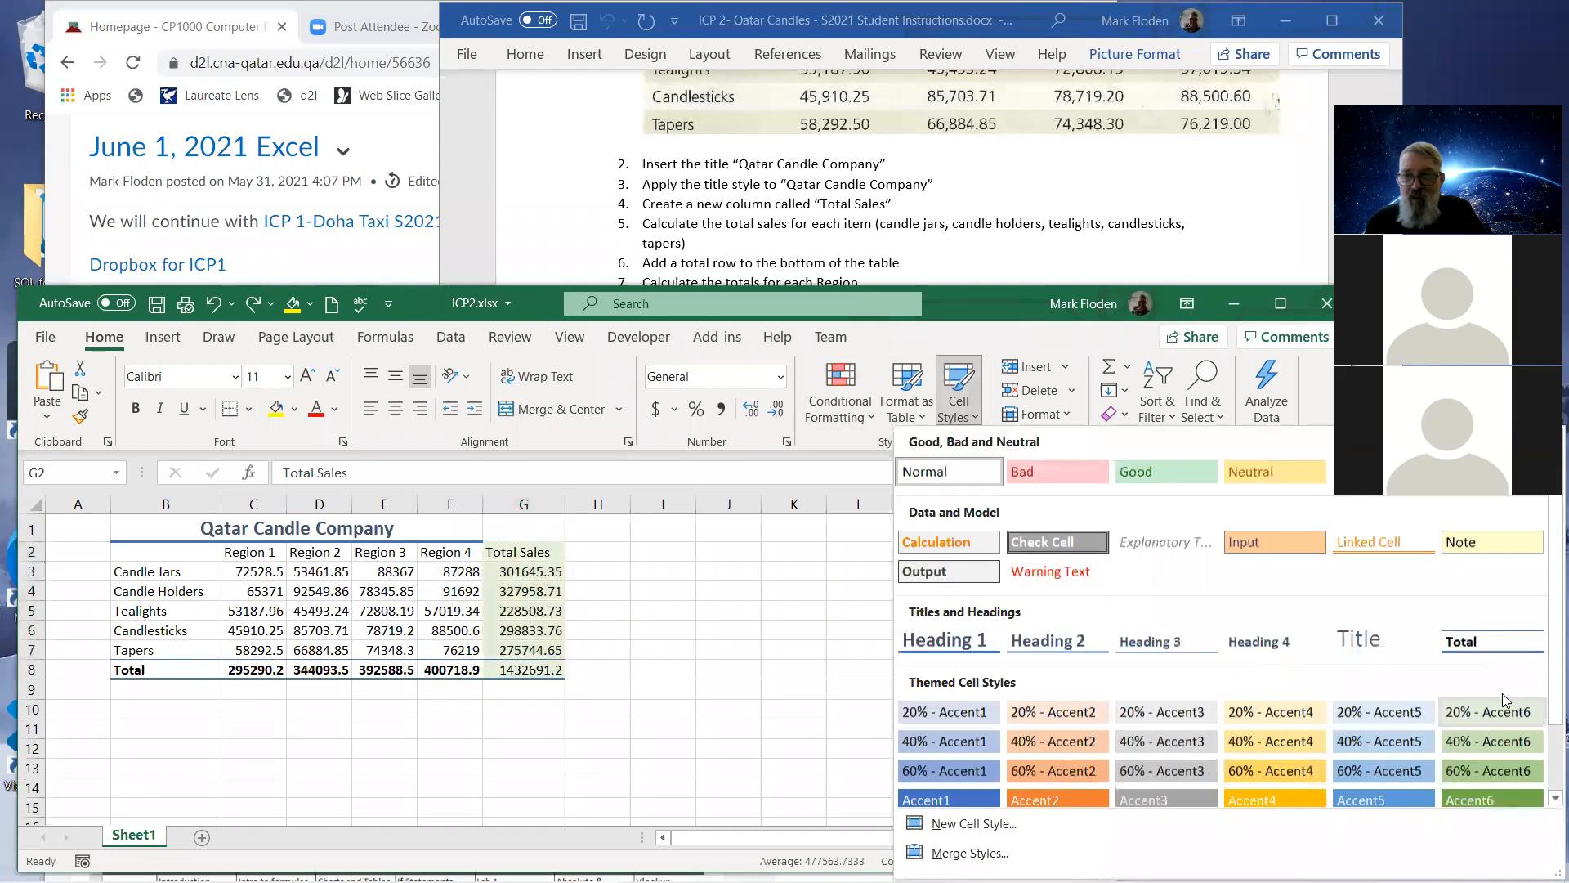
click(1475, 641)
click(921, 697)
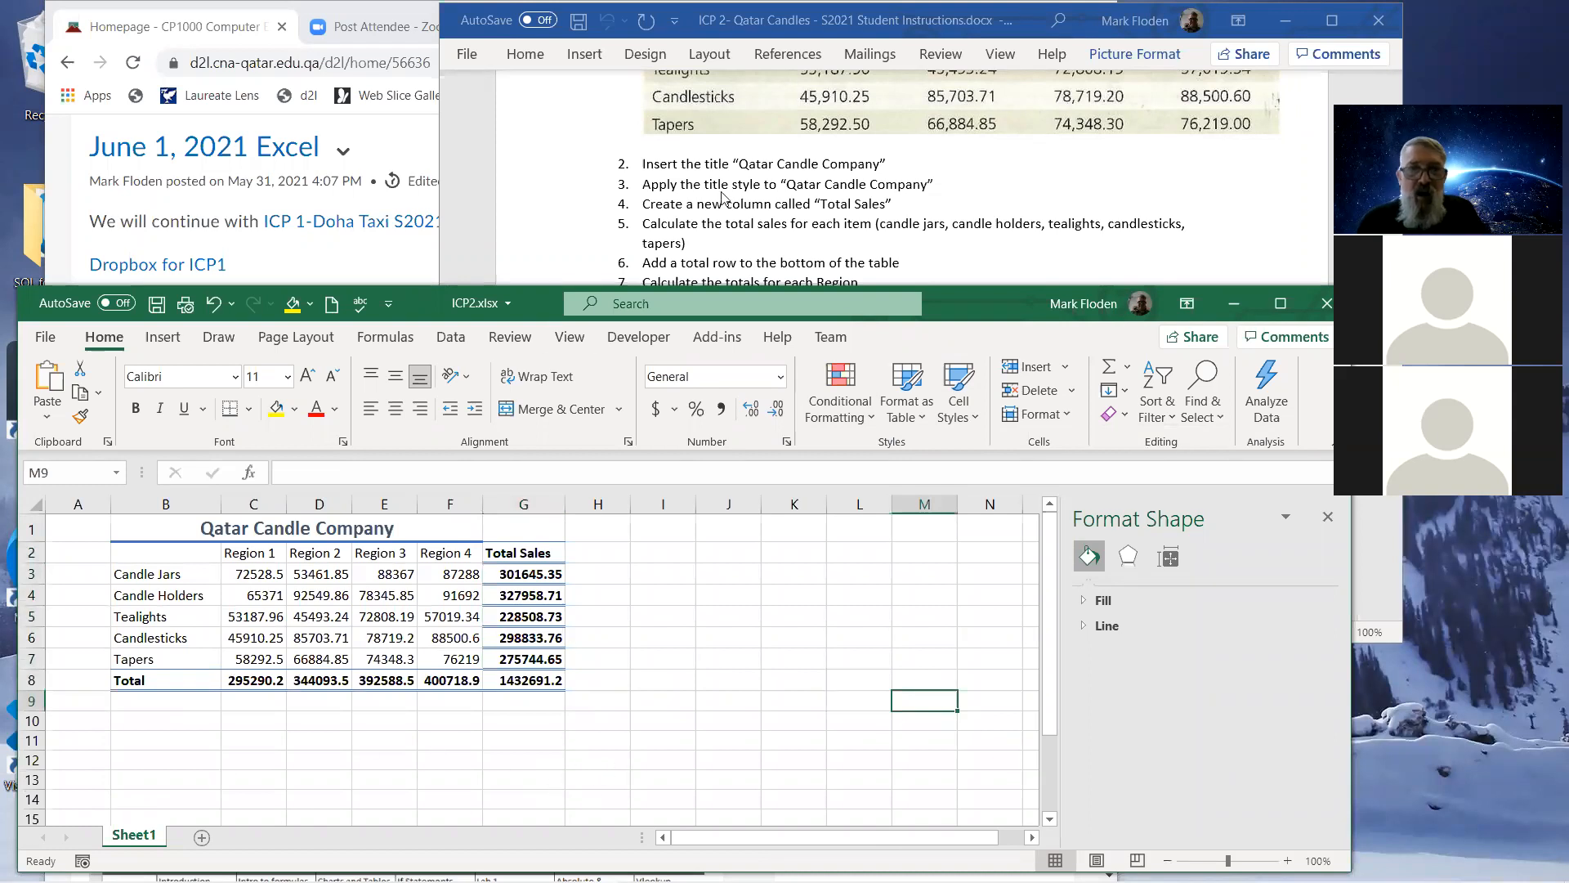
Check the Word instructions and apply the Calculation cell style to the column headings C2:G2 in the Excel worksheet.
click(920, 235)
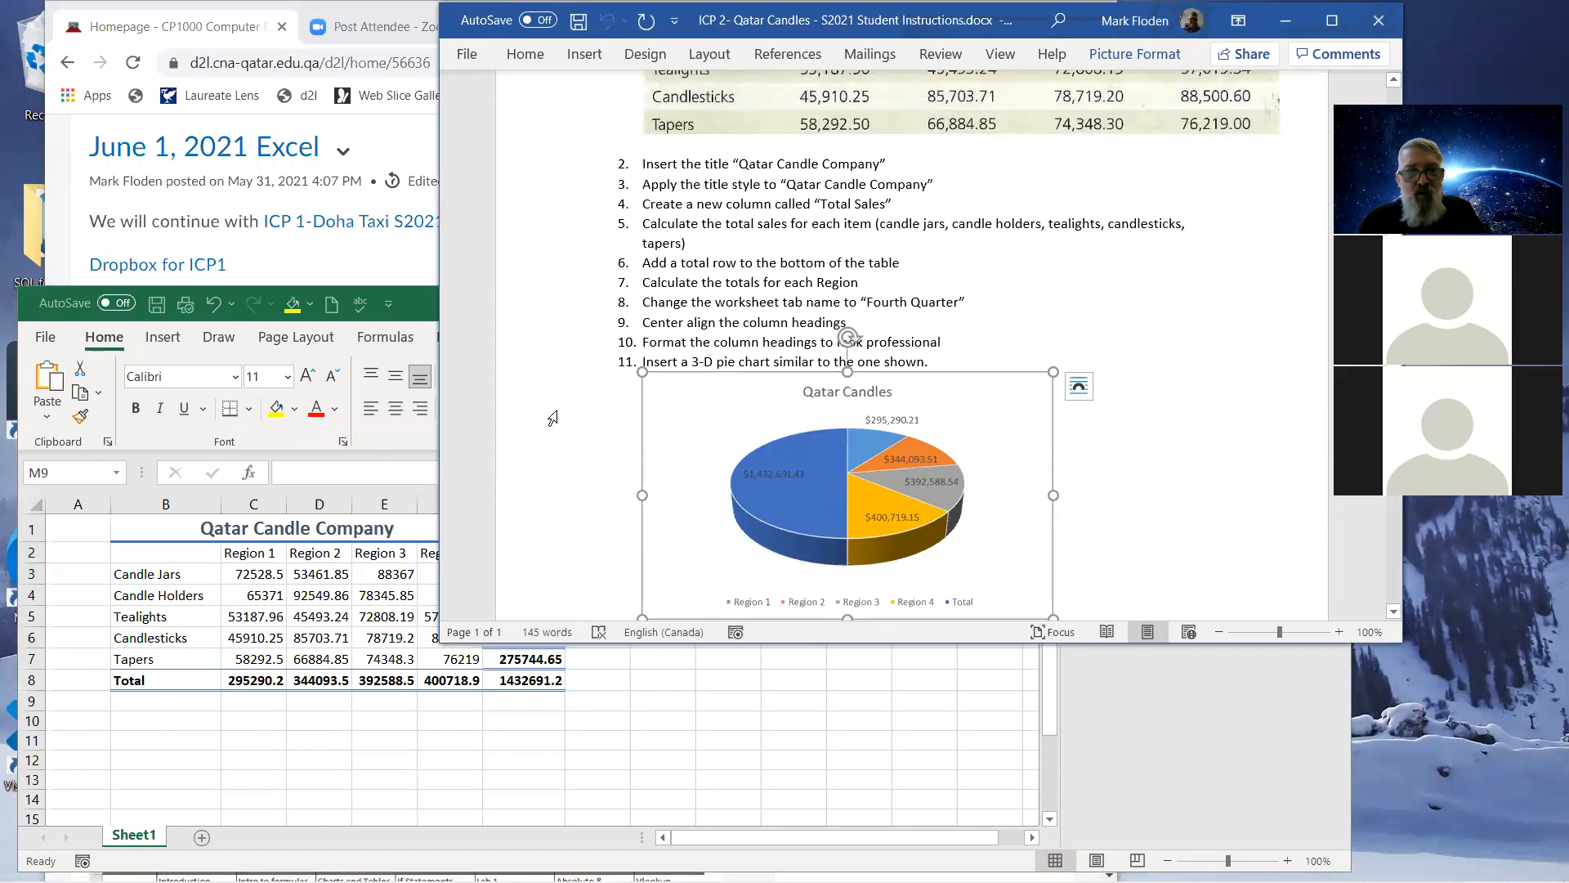
click(275, 555)
drag(254, 552, 493, 552)
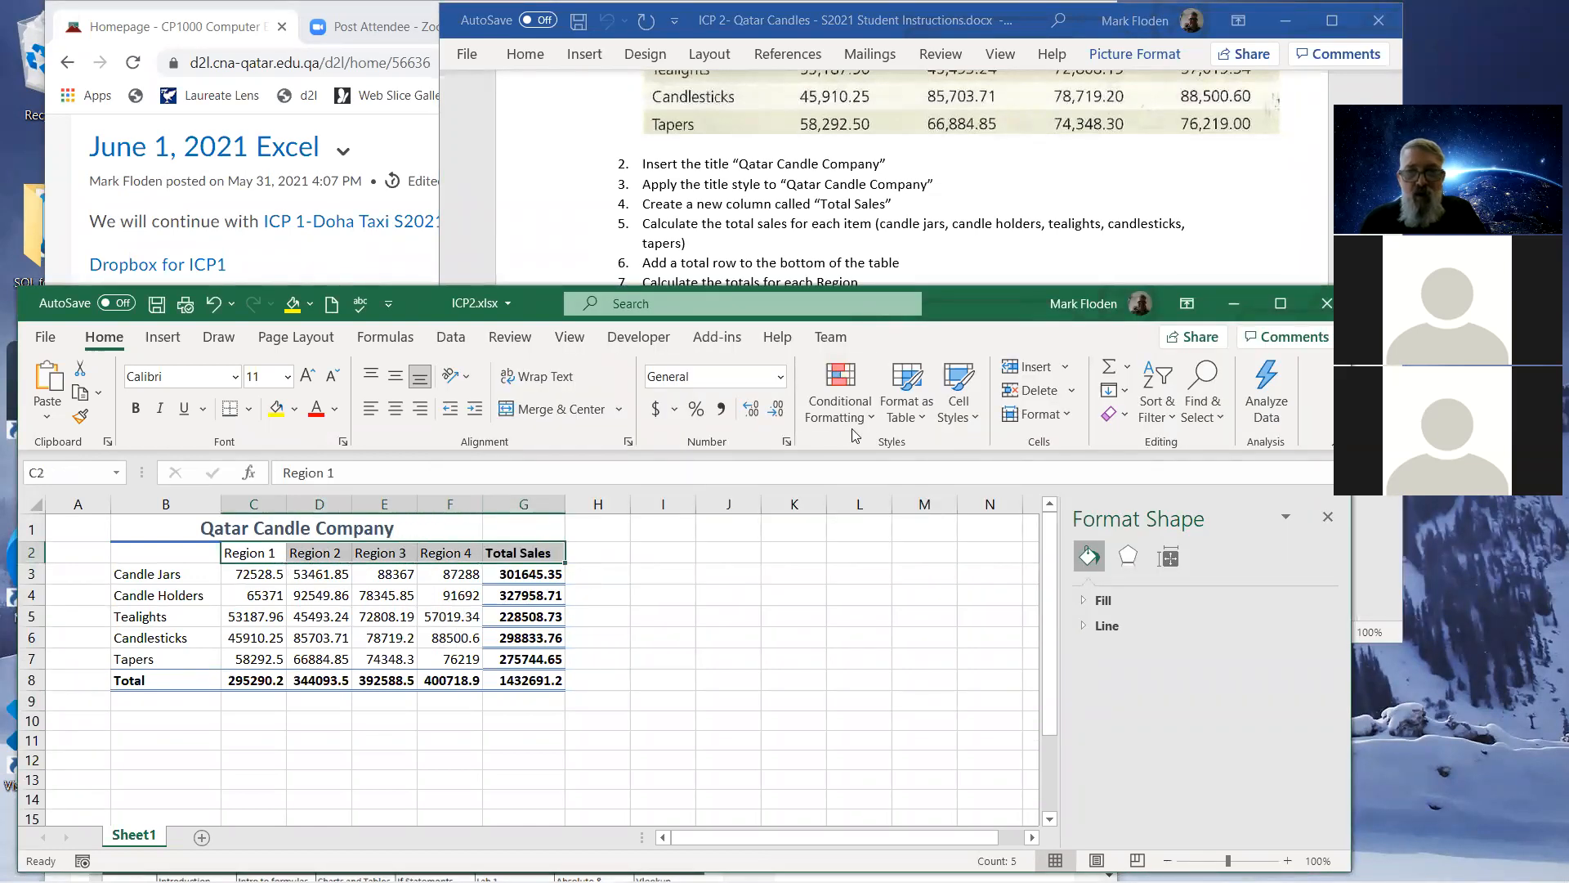
click(959, 394)
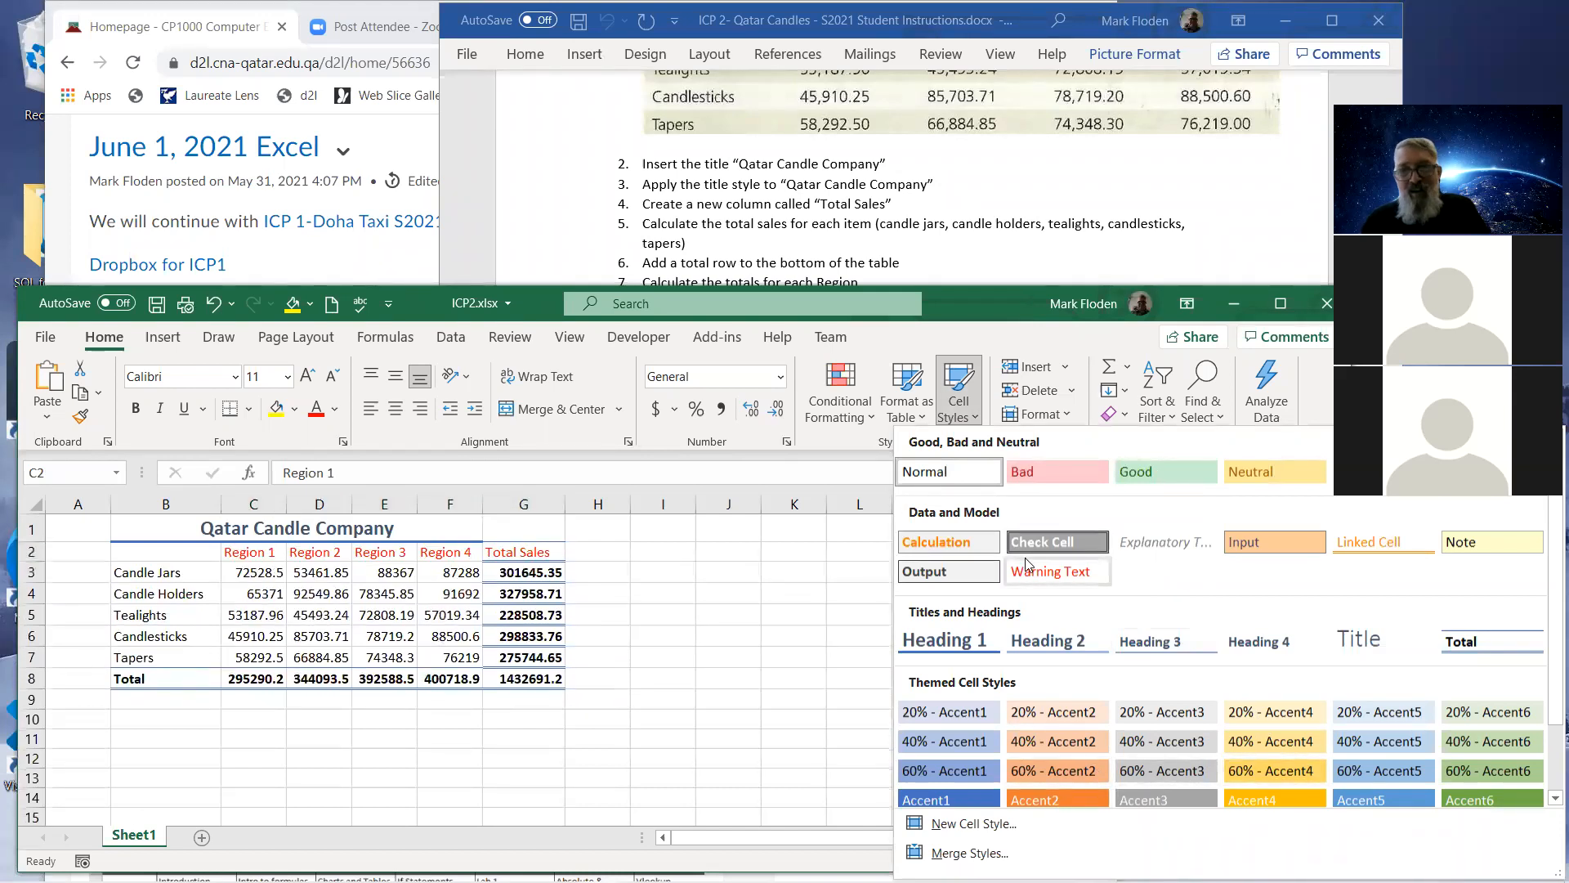
click(961, 549)
click(850, 657)
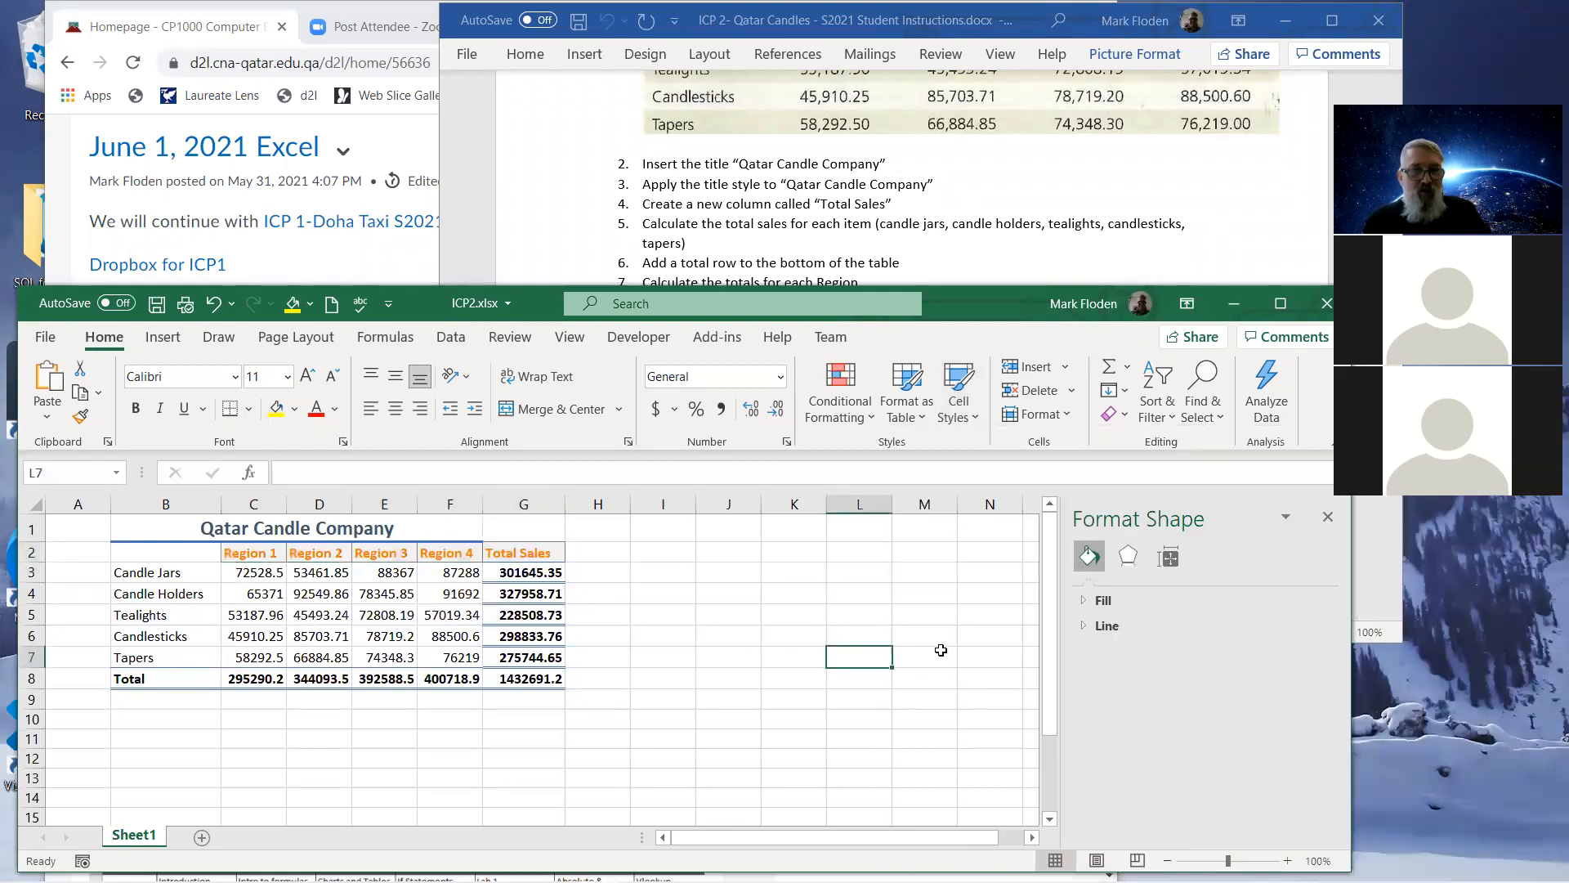
Review the remaining instructions and the sample pie chart in the Word document, and return to the Excel worksheet.
scroll(975, 232, down, 4)
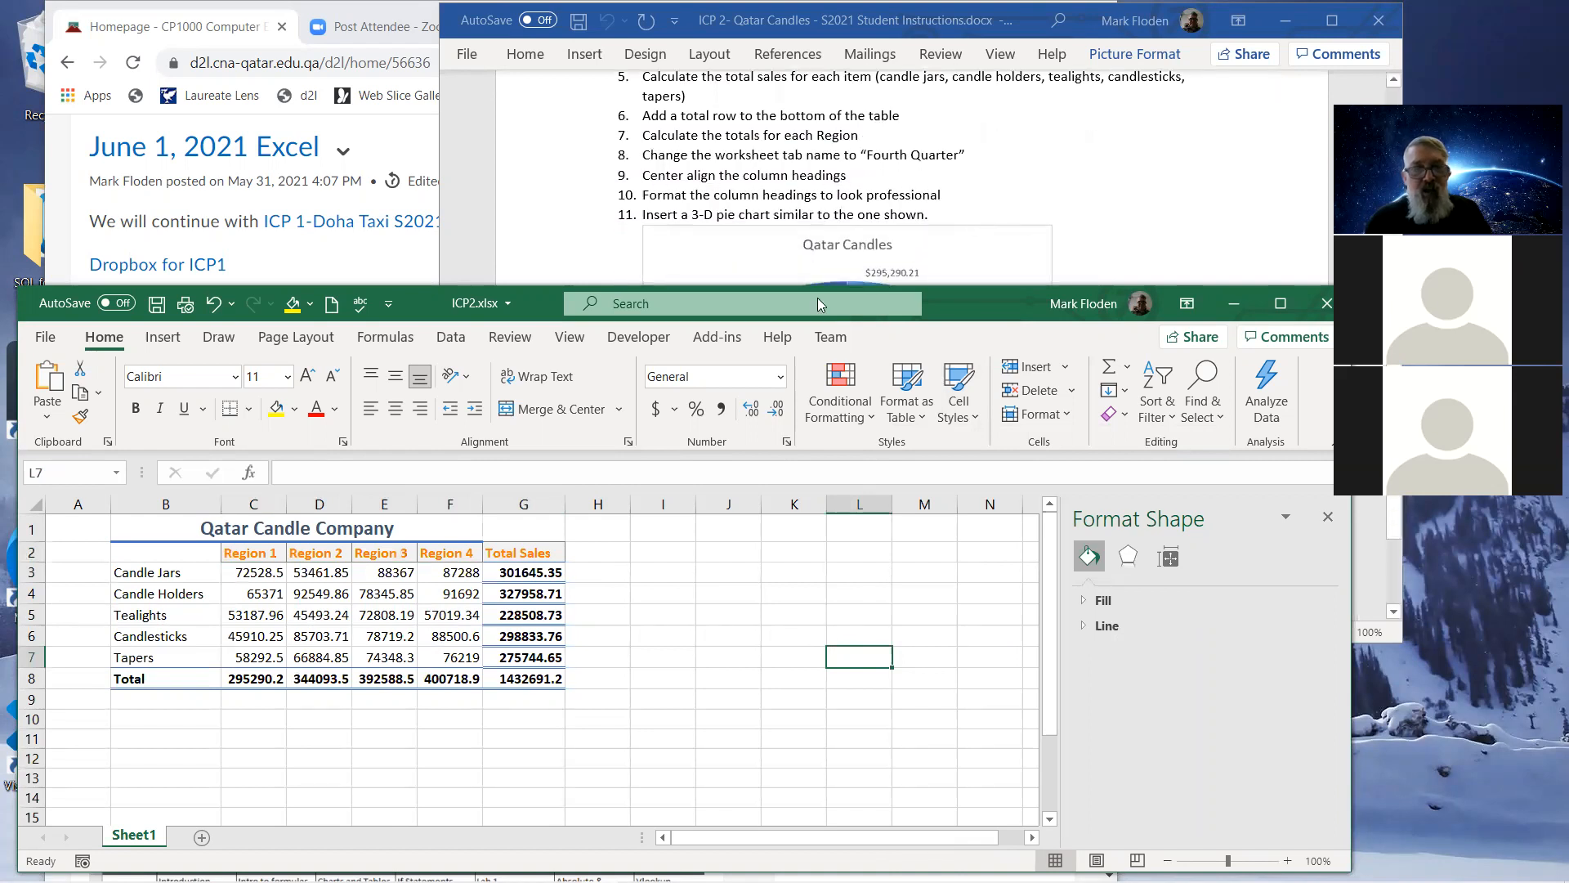
click(687, 730)
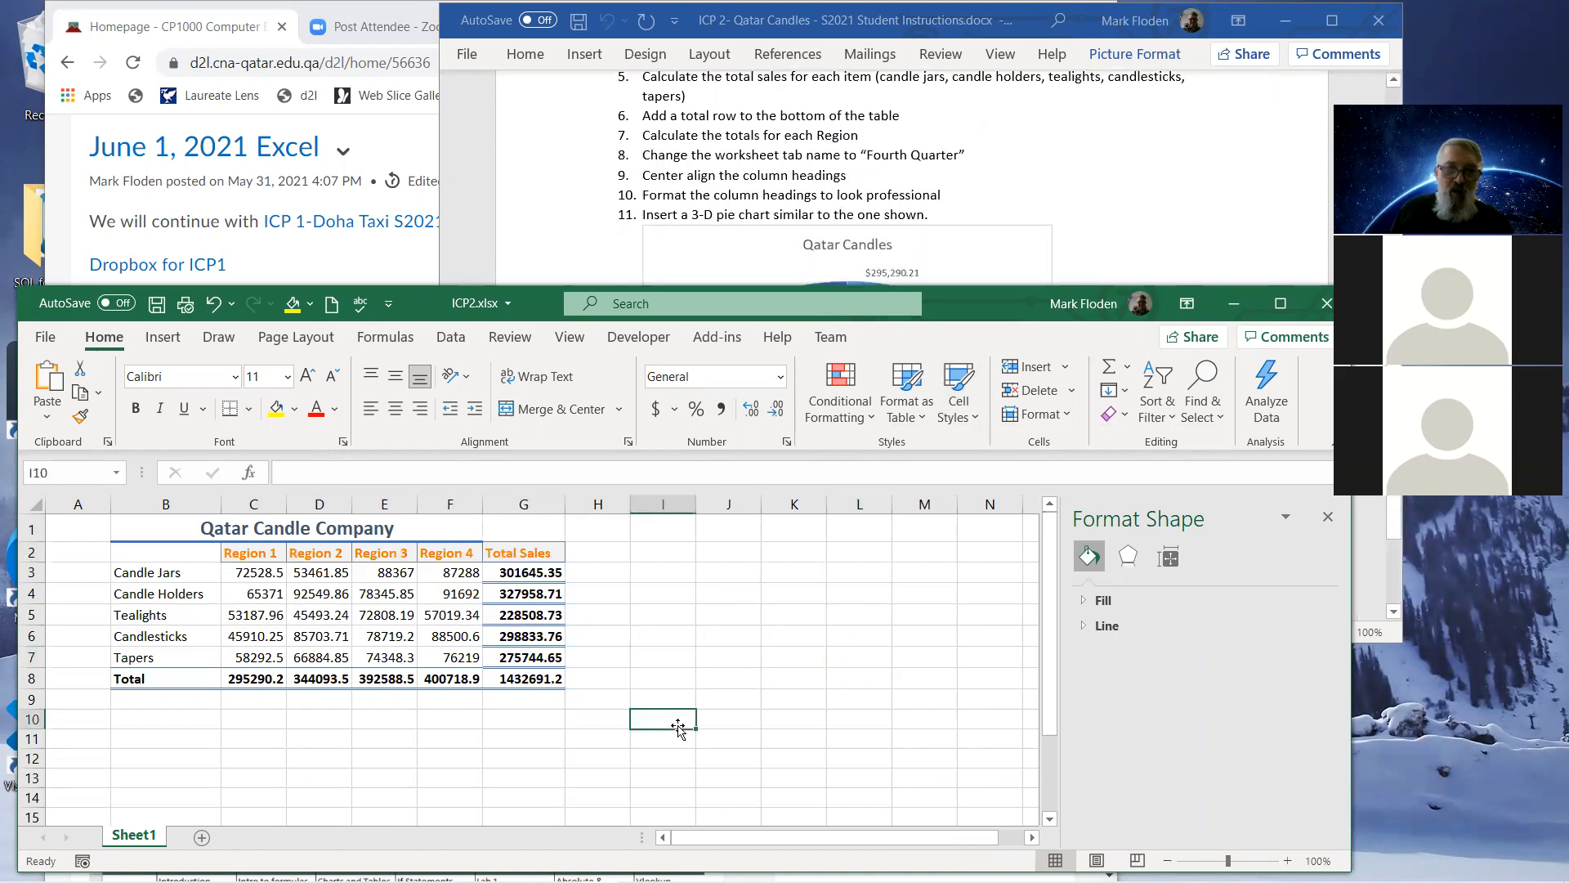
click(471, 741)
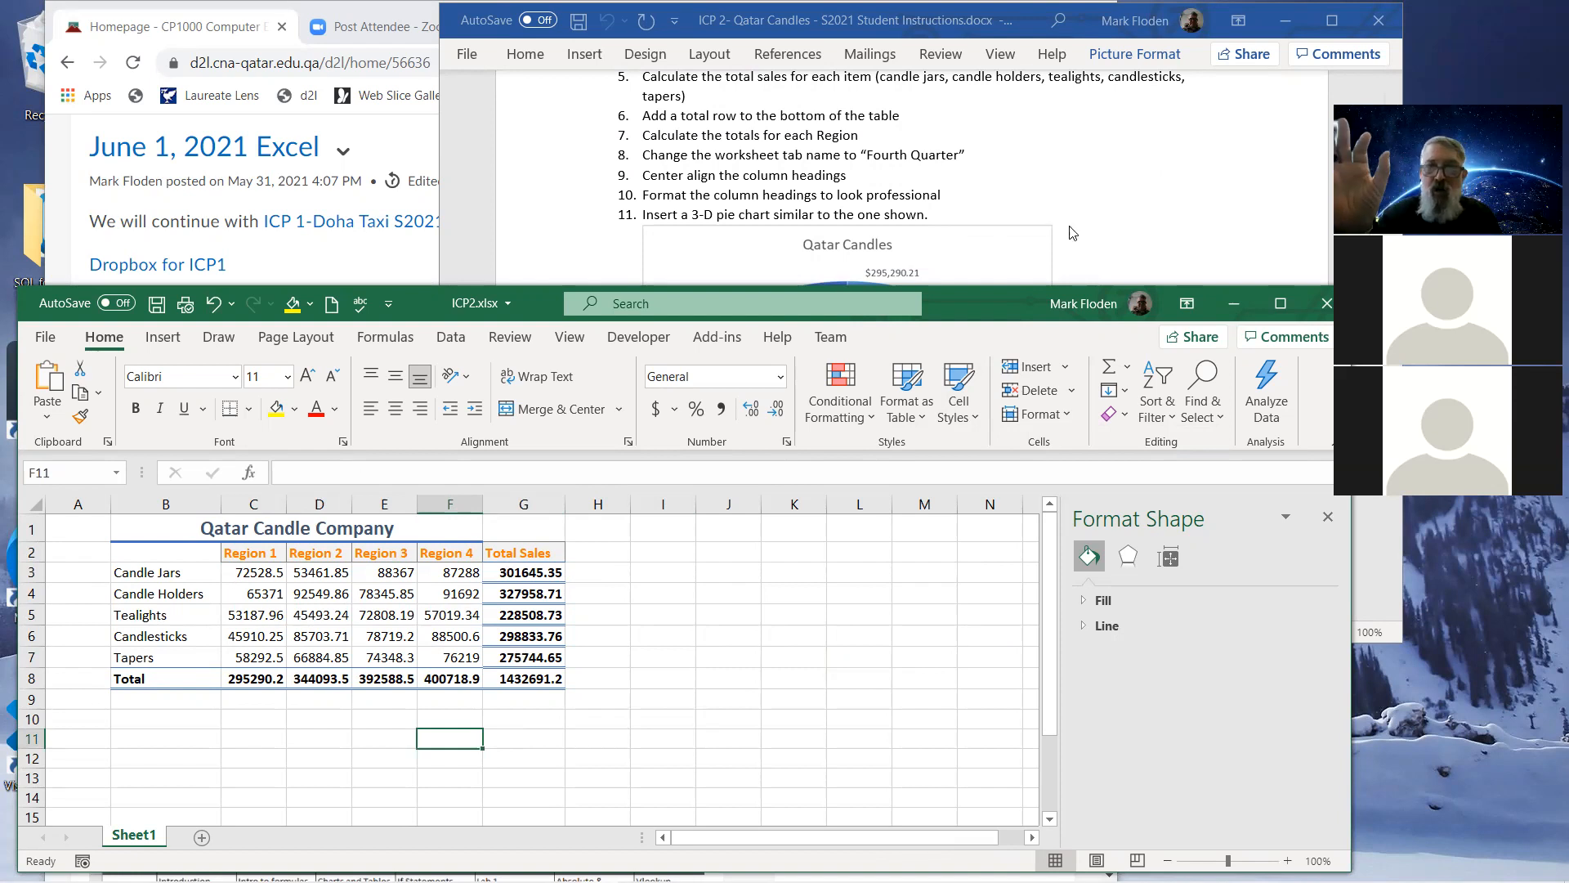
key(alt+Tab)
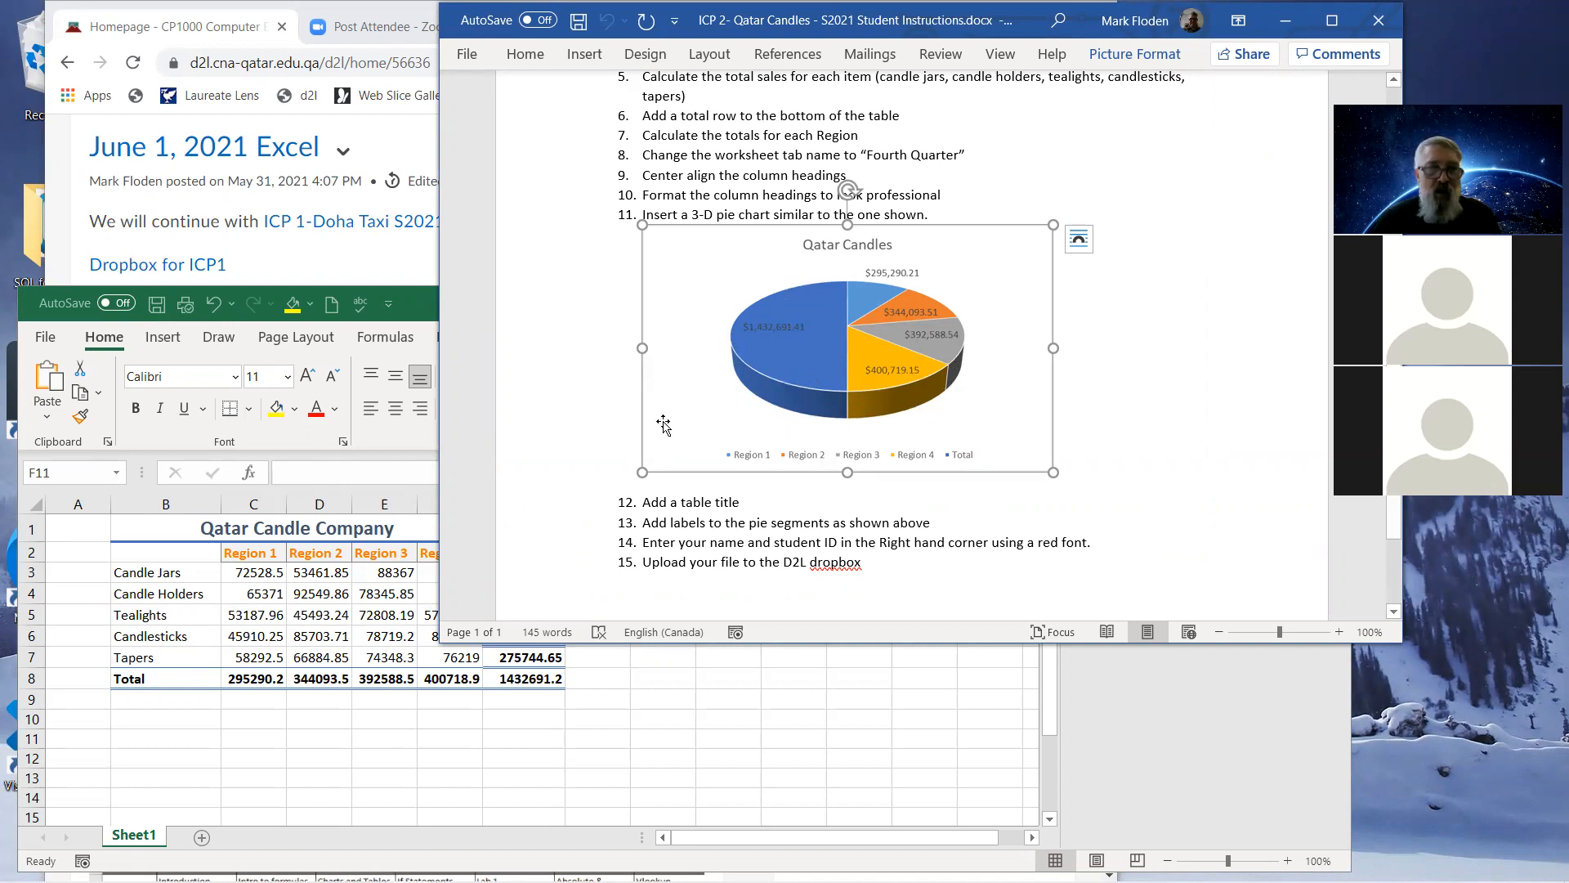
click(462, 747)
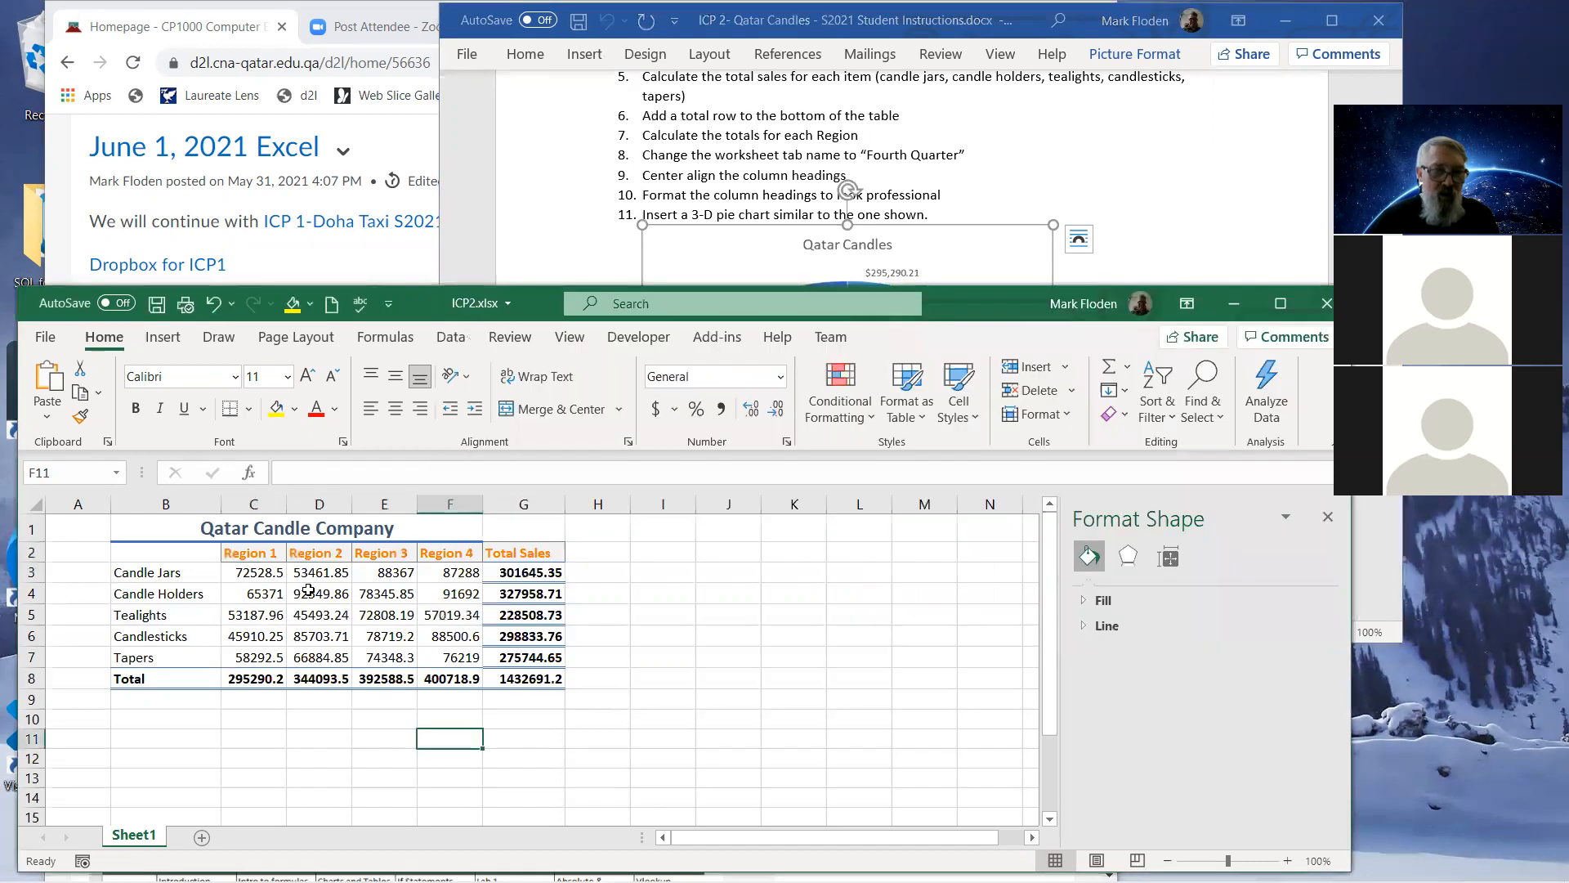
drag(246, 553, 515, 558)
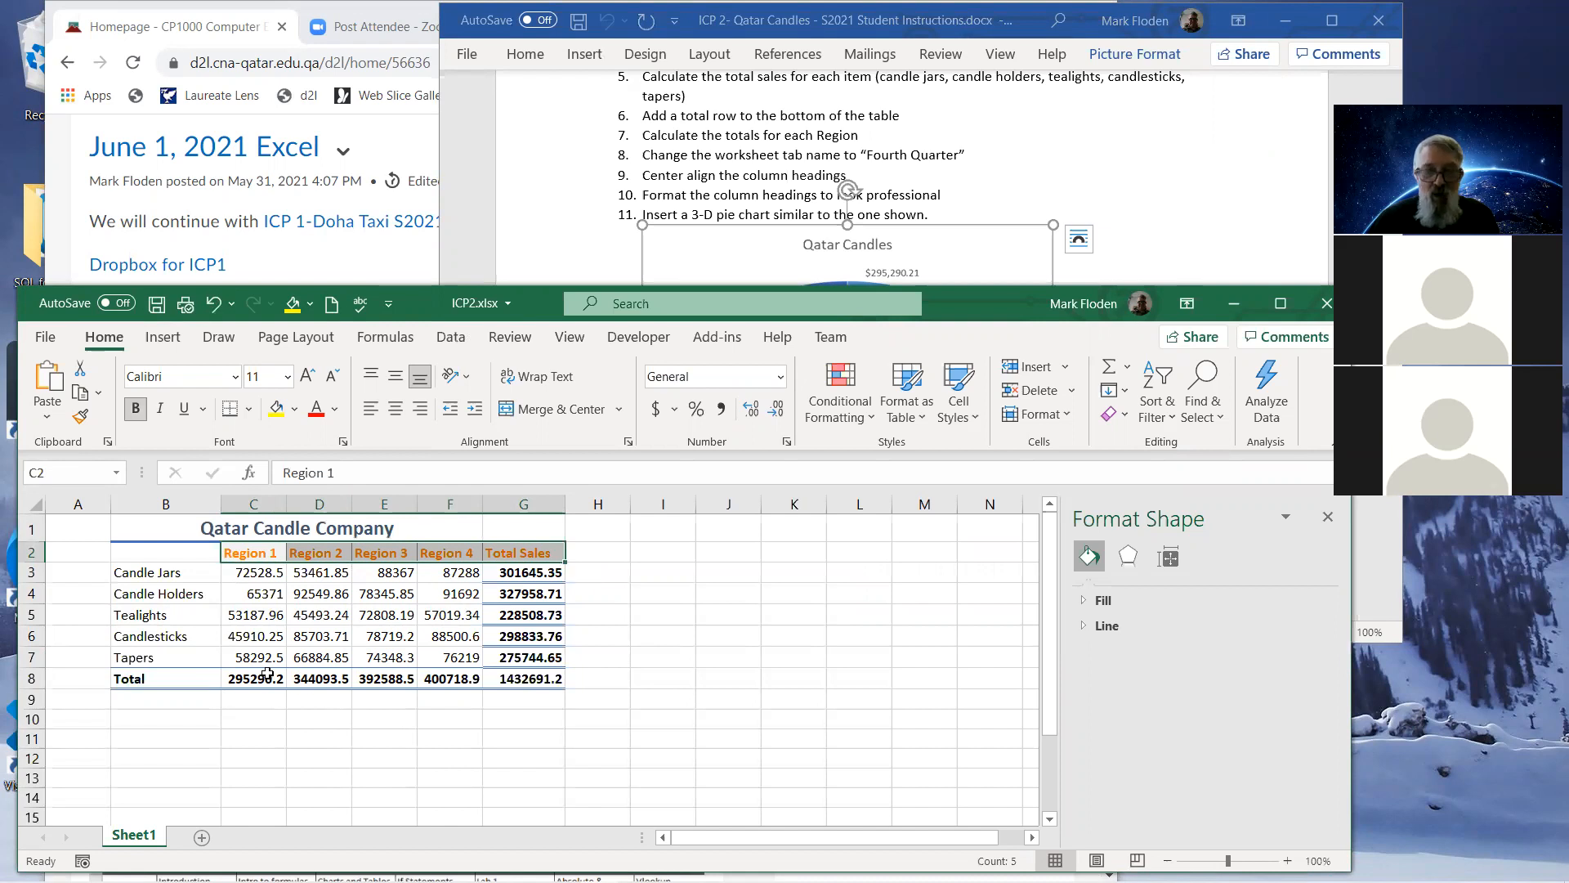
drag(235, 678, 562, 689)
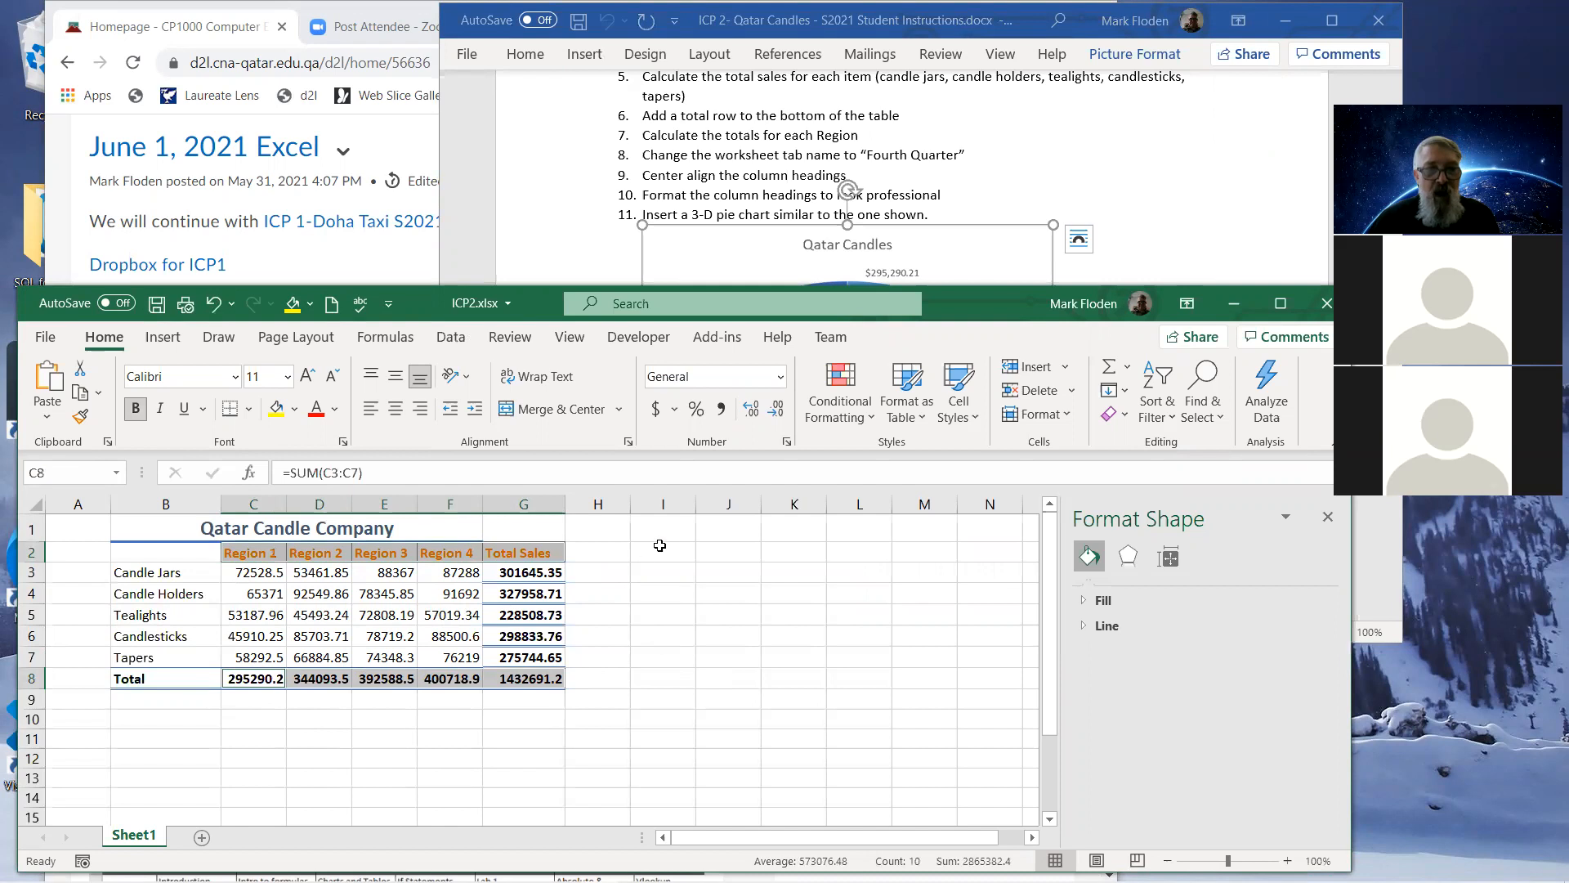
click(677, 744)
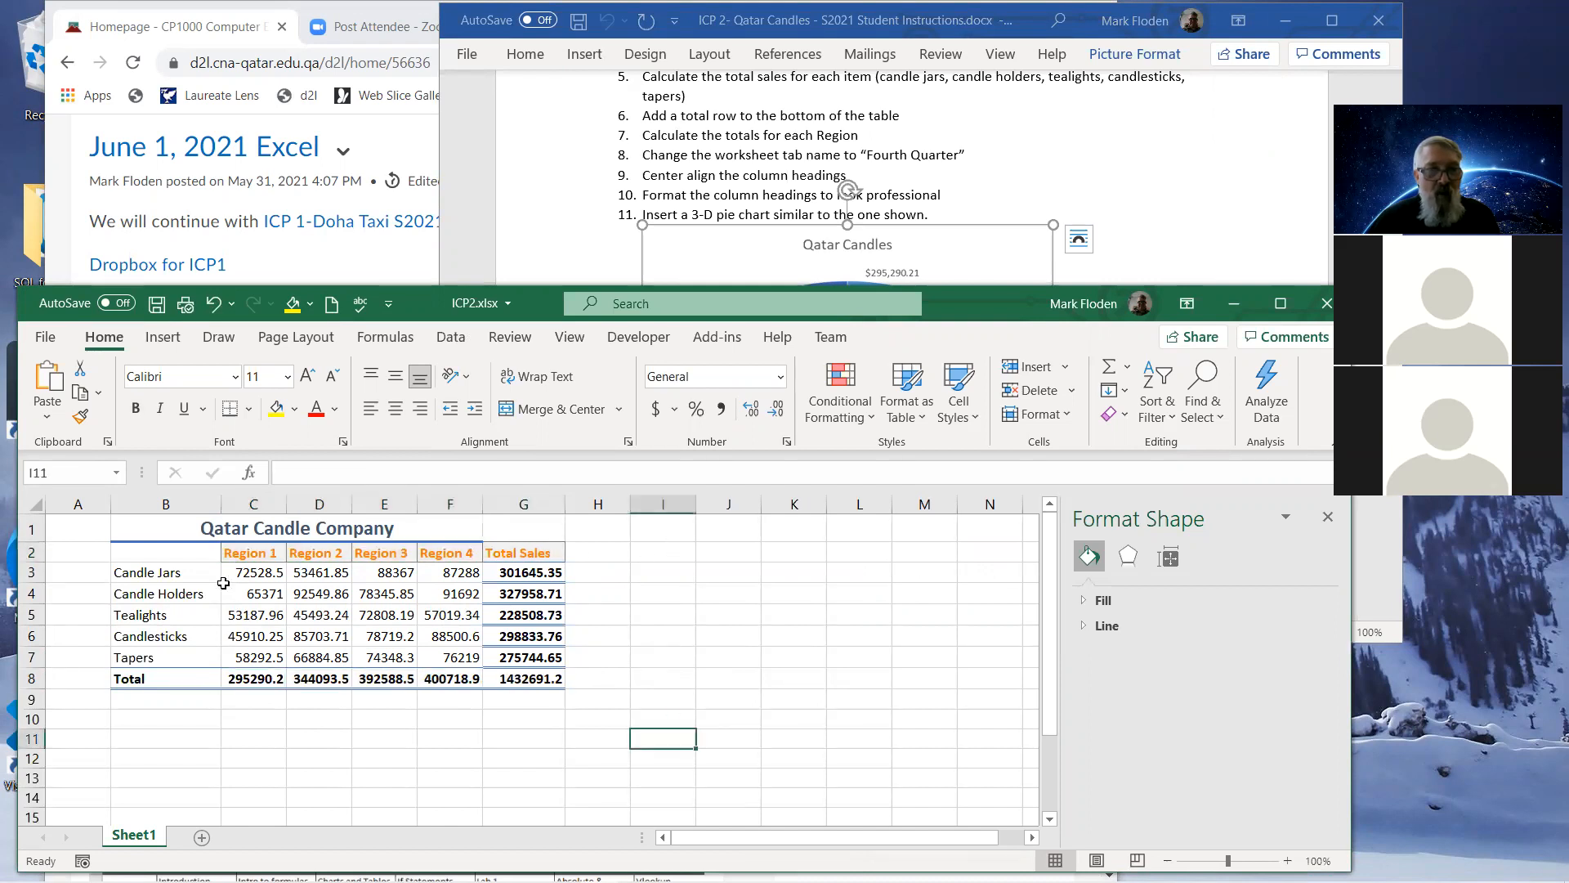
Insert a 3-D pie chart from the region headings C2:F2 and totals C8:F8, and place it below the table.
click(236, 552)
drag(236, 552, 441, 554)
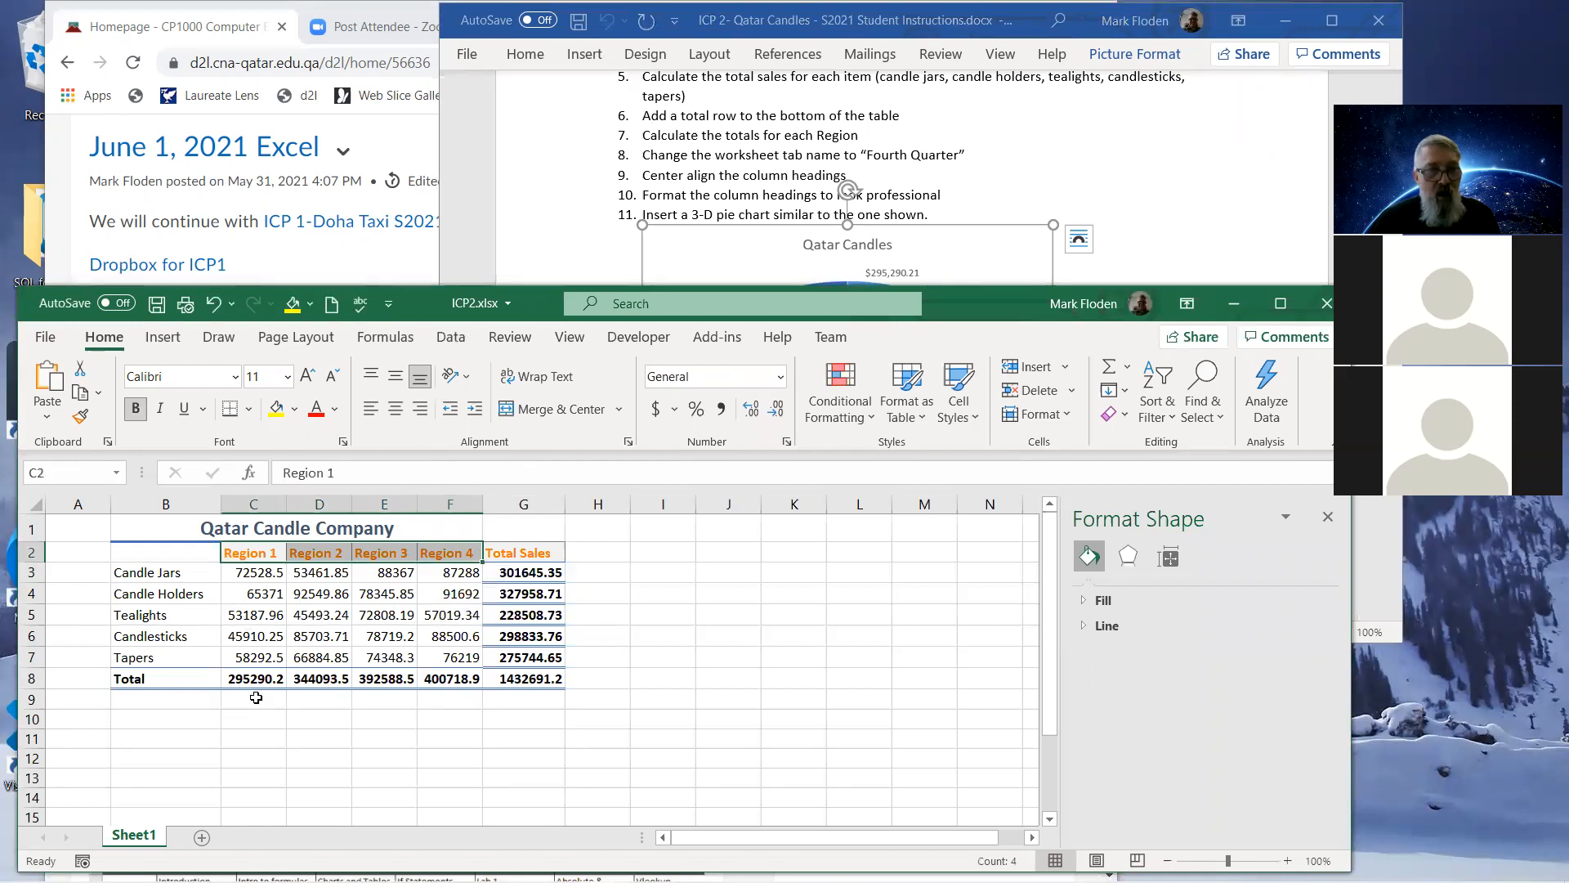
ctrl+drag(242, 679, 441, 679)
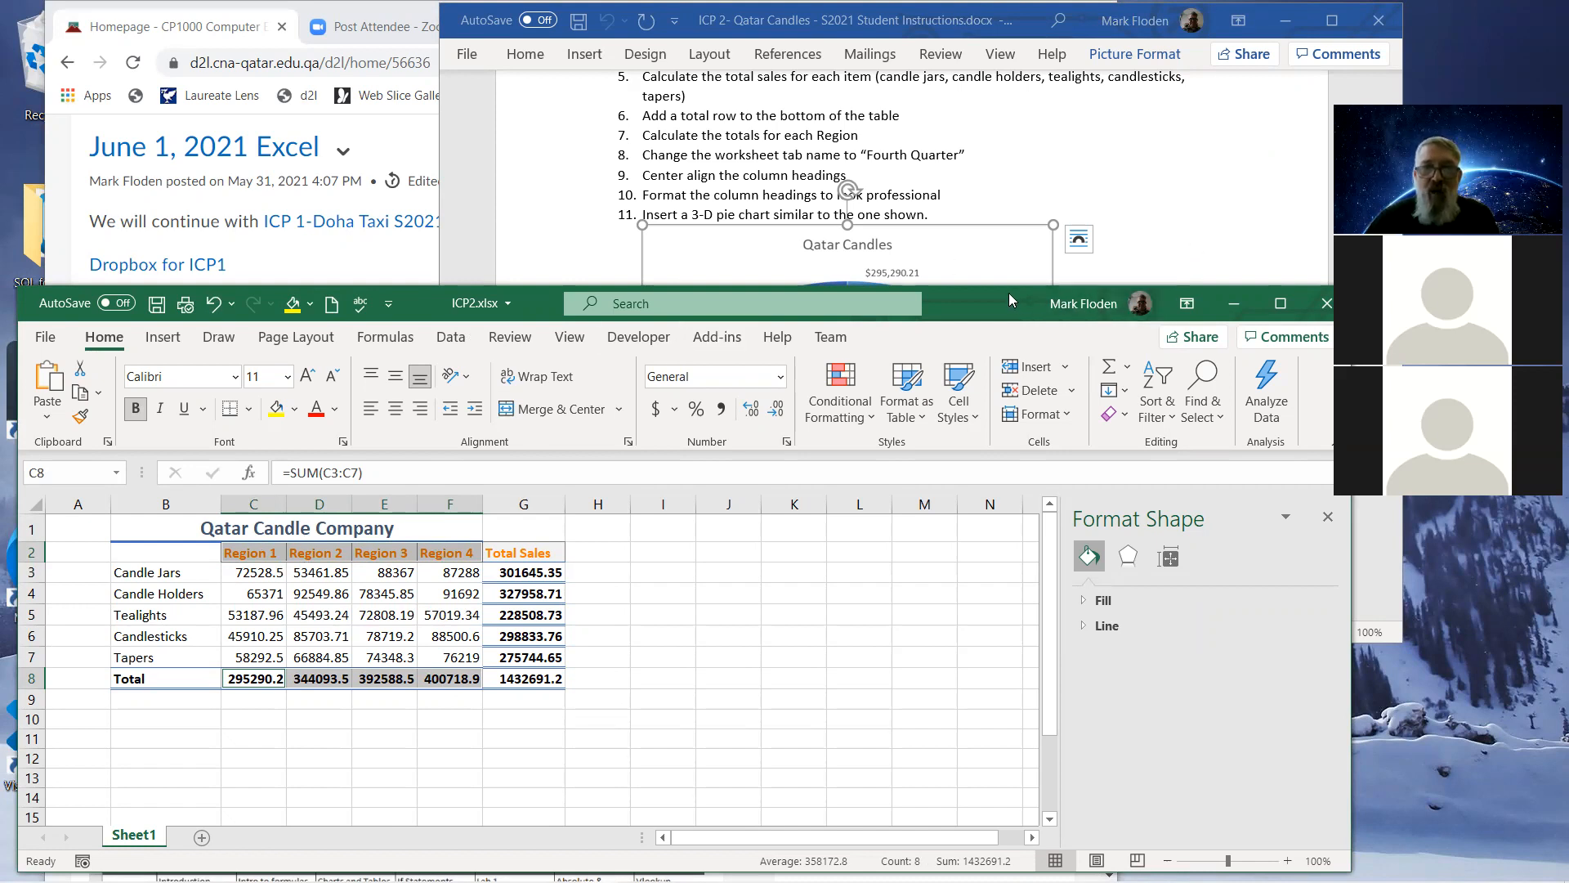
drag(1010, 299, 988, 515)
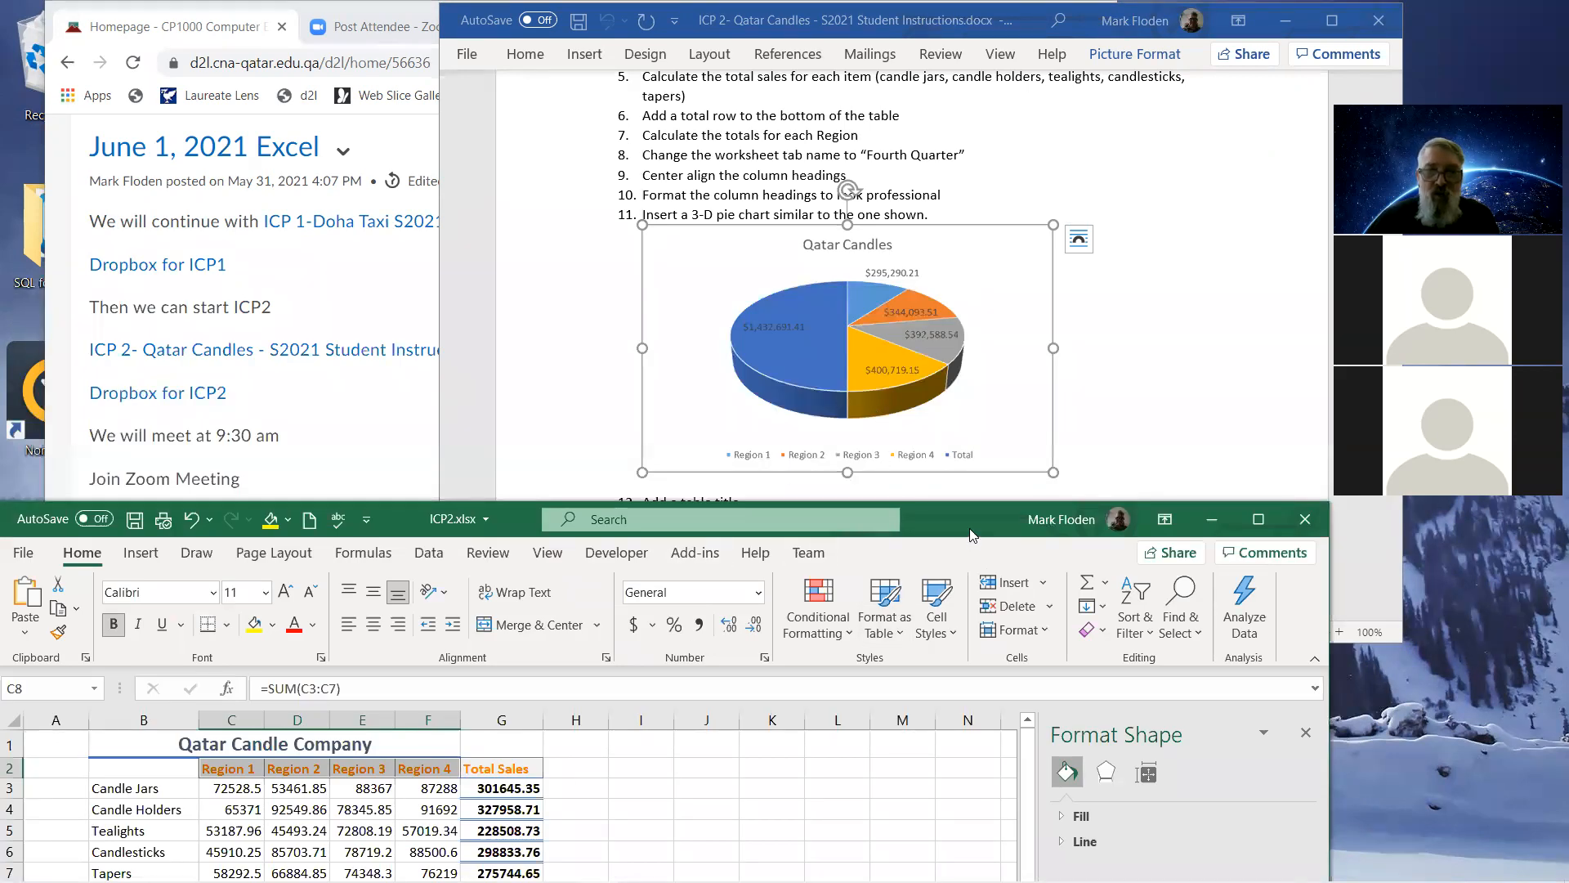
drag(920, 520, 929, 227)
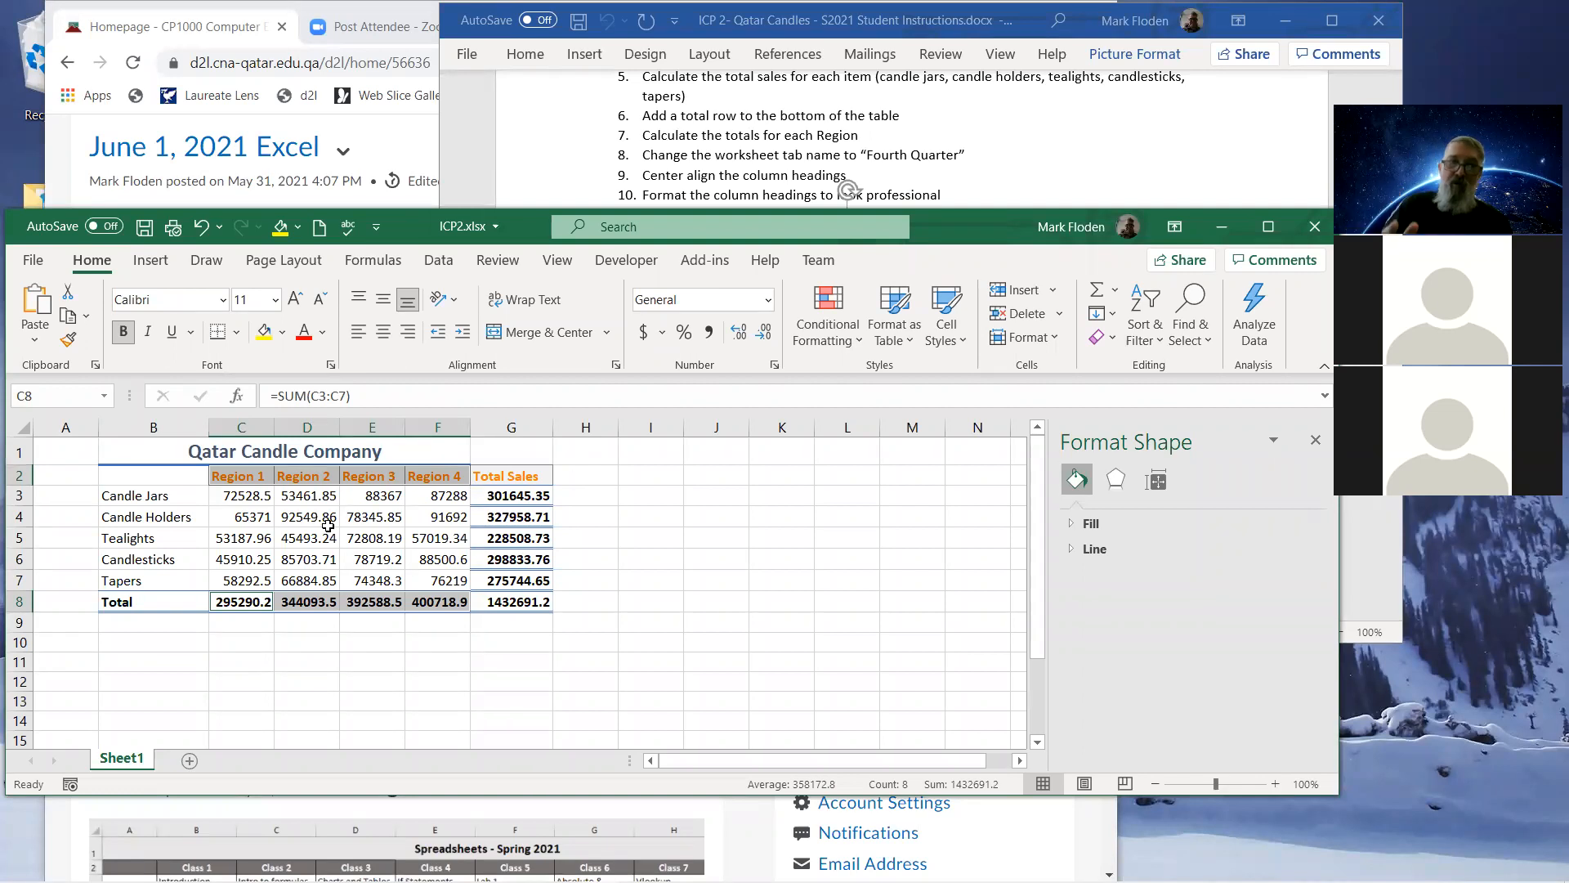
drag(1036, 548, 1037, 563)
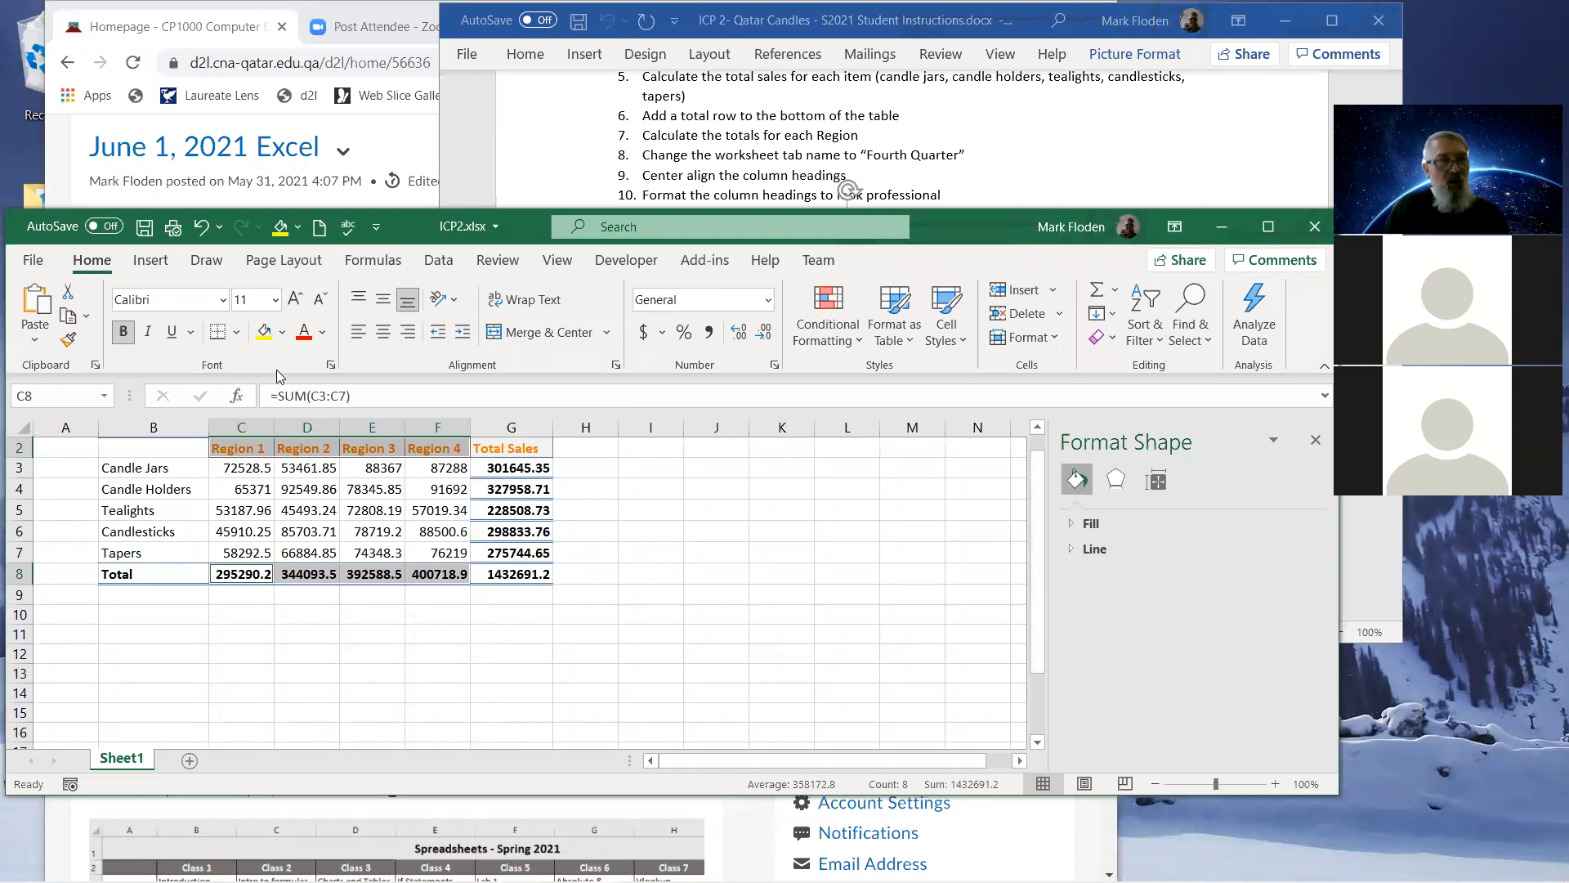
click(150, 261)
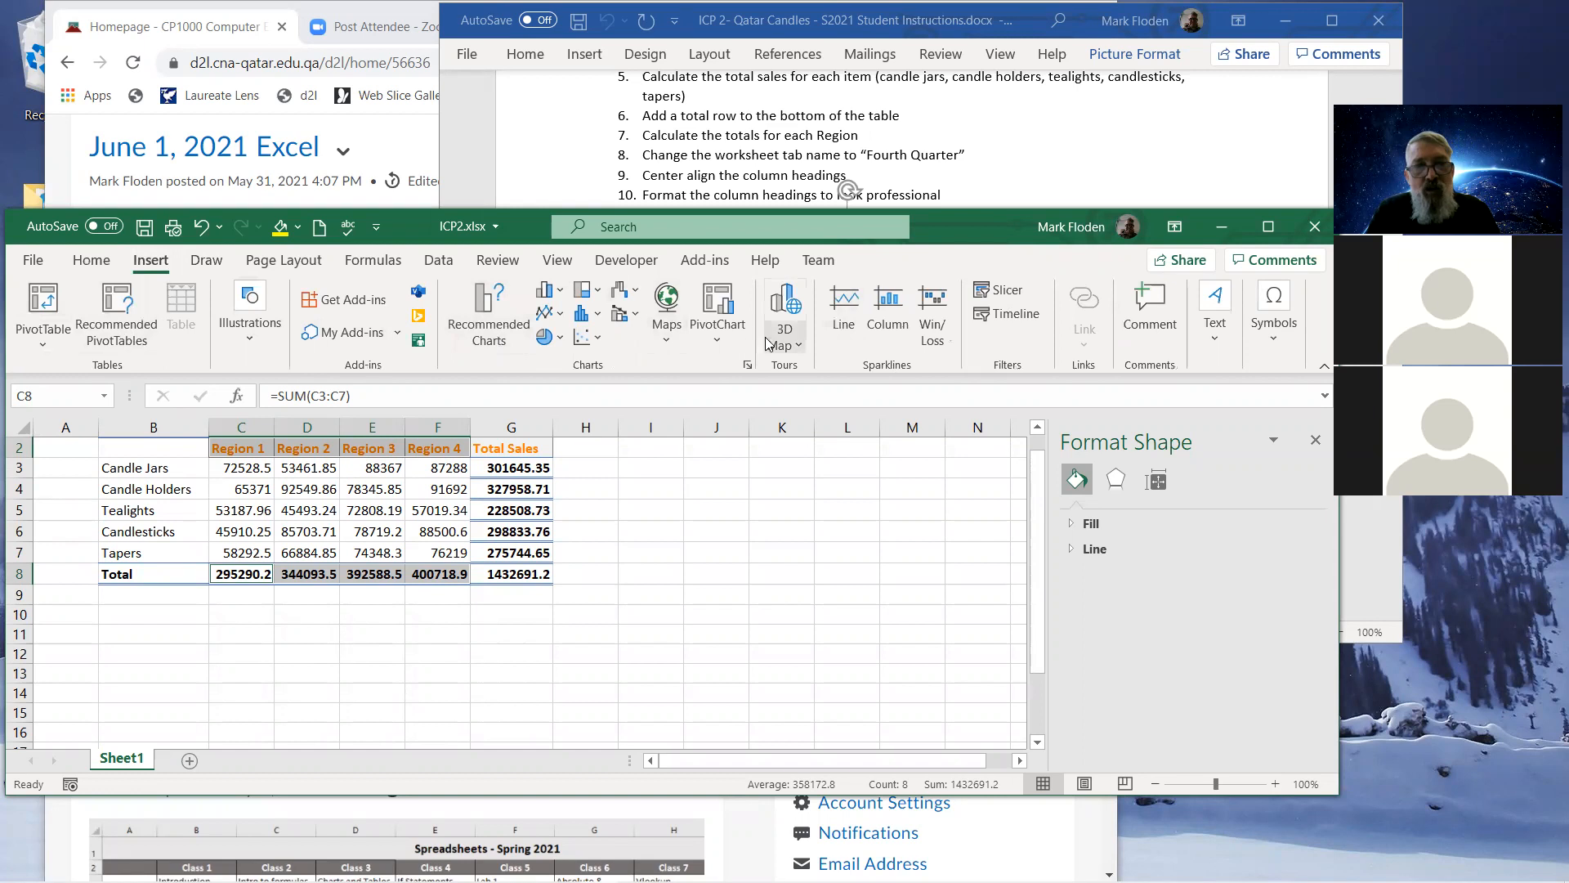
click(560, 339)
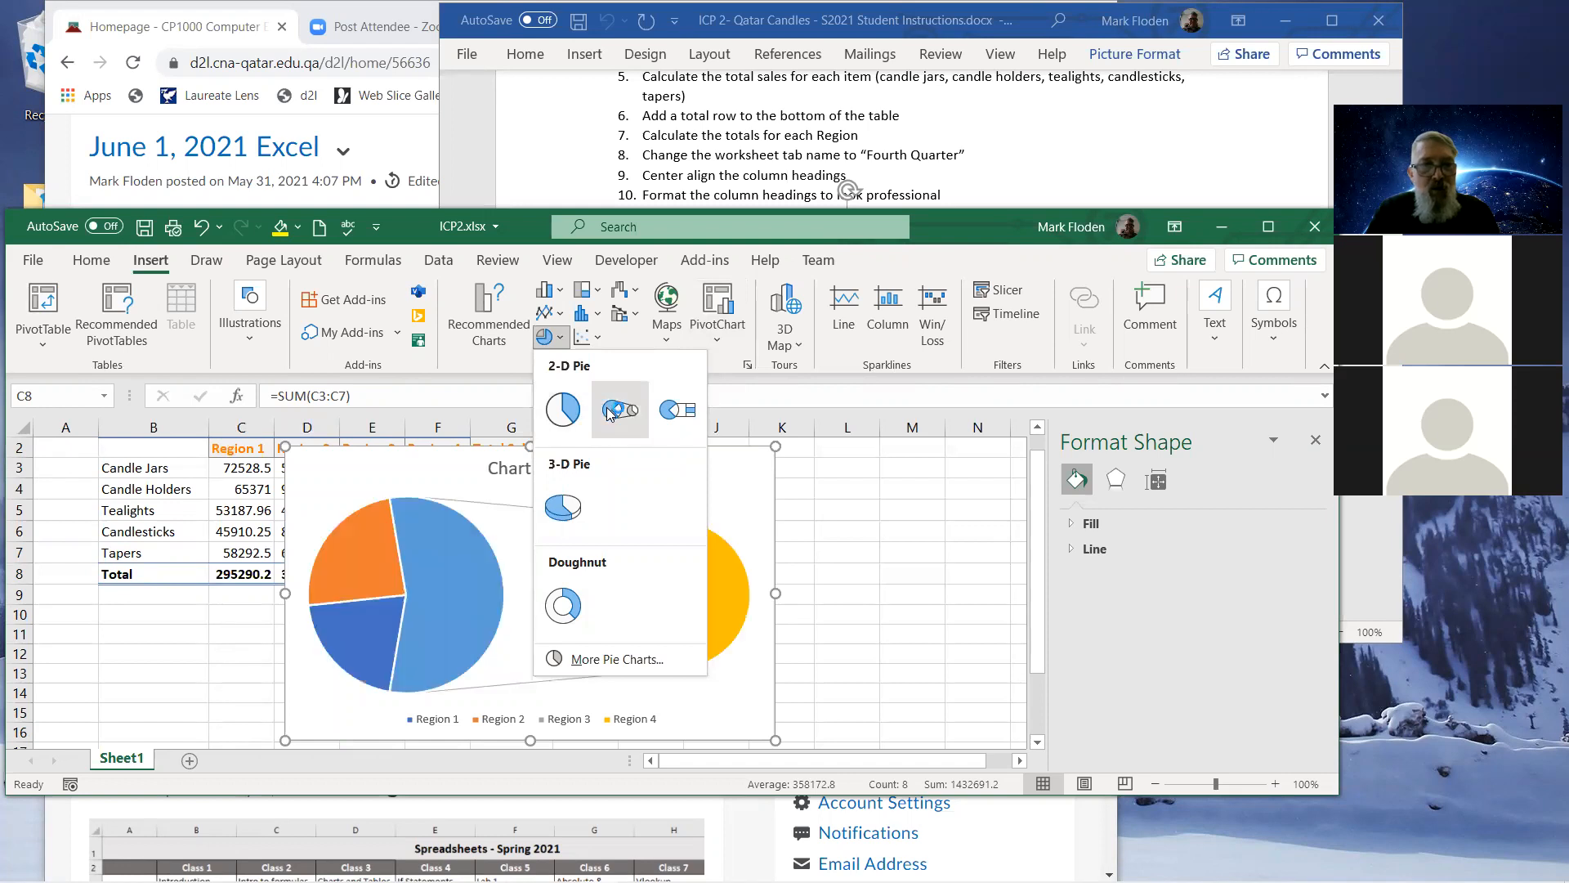
click(562, 509)
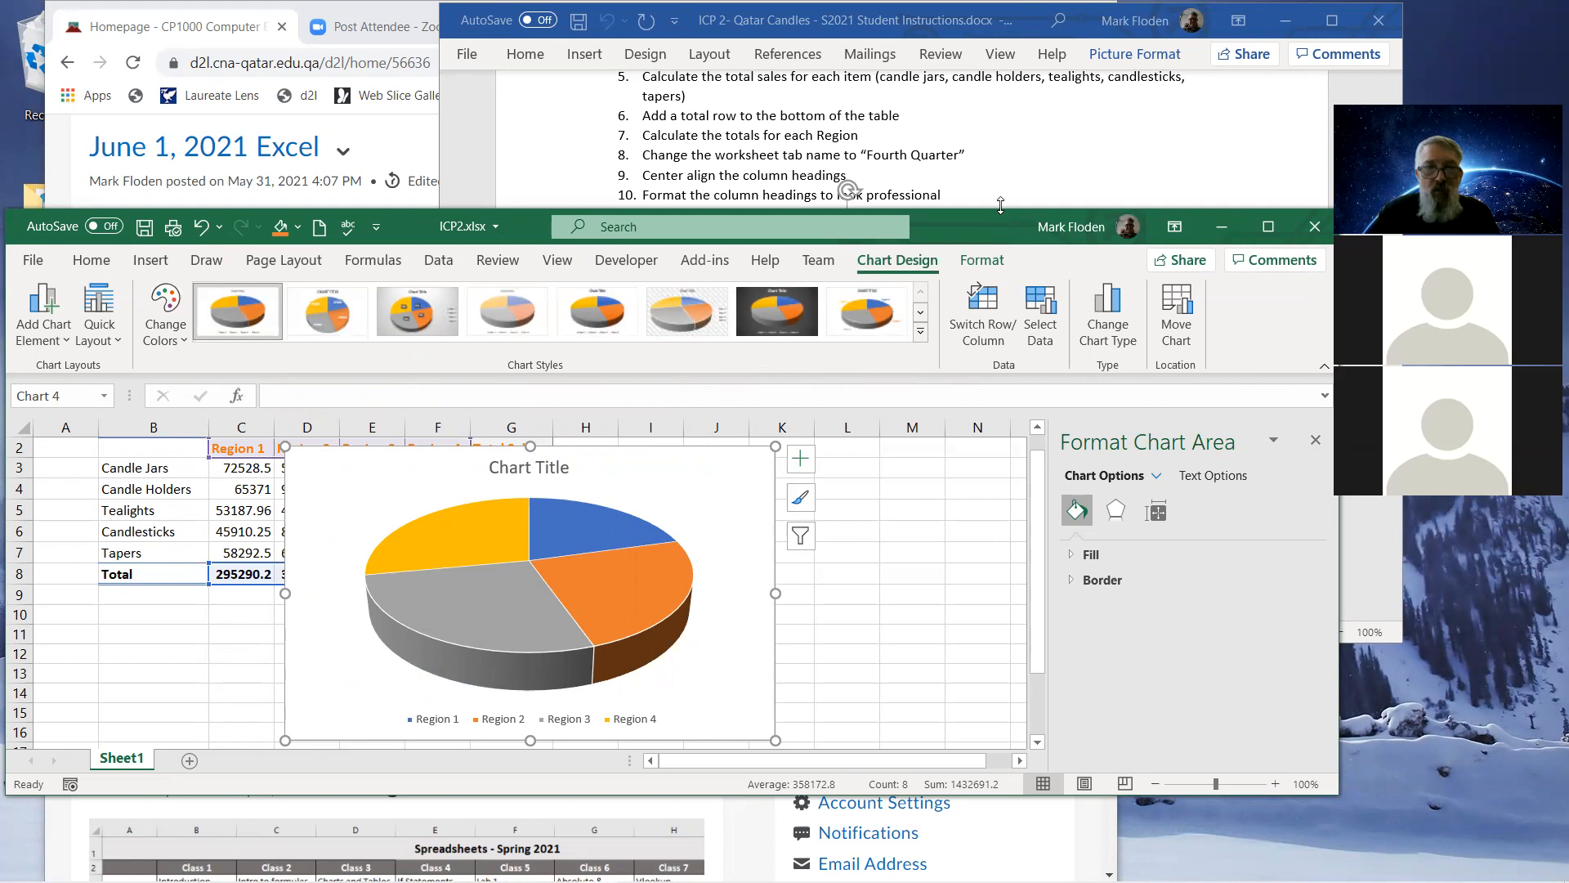
drag(1000, 205, 1000, 36)
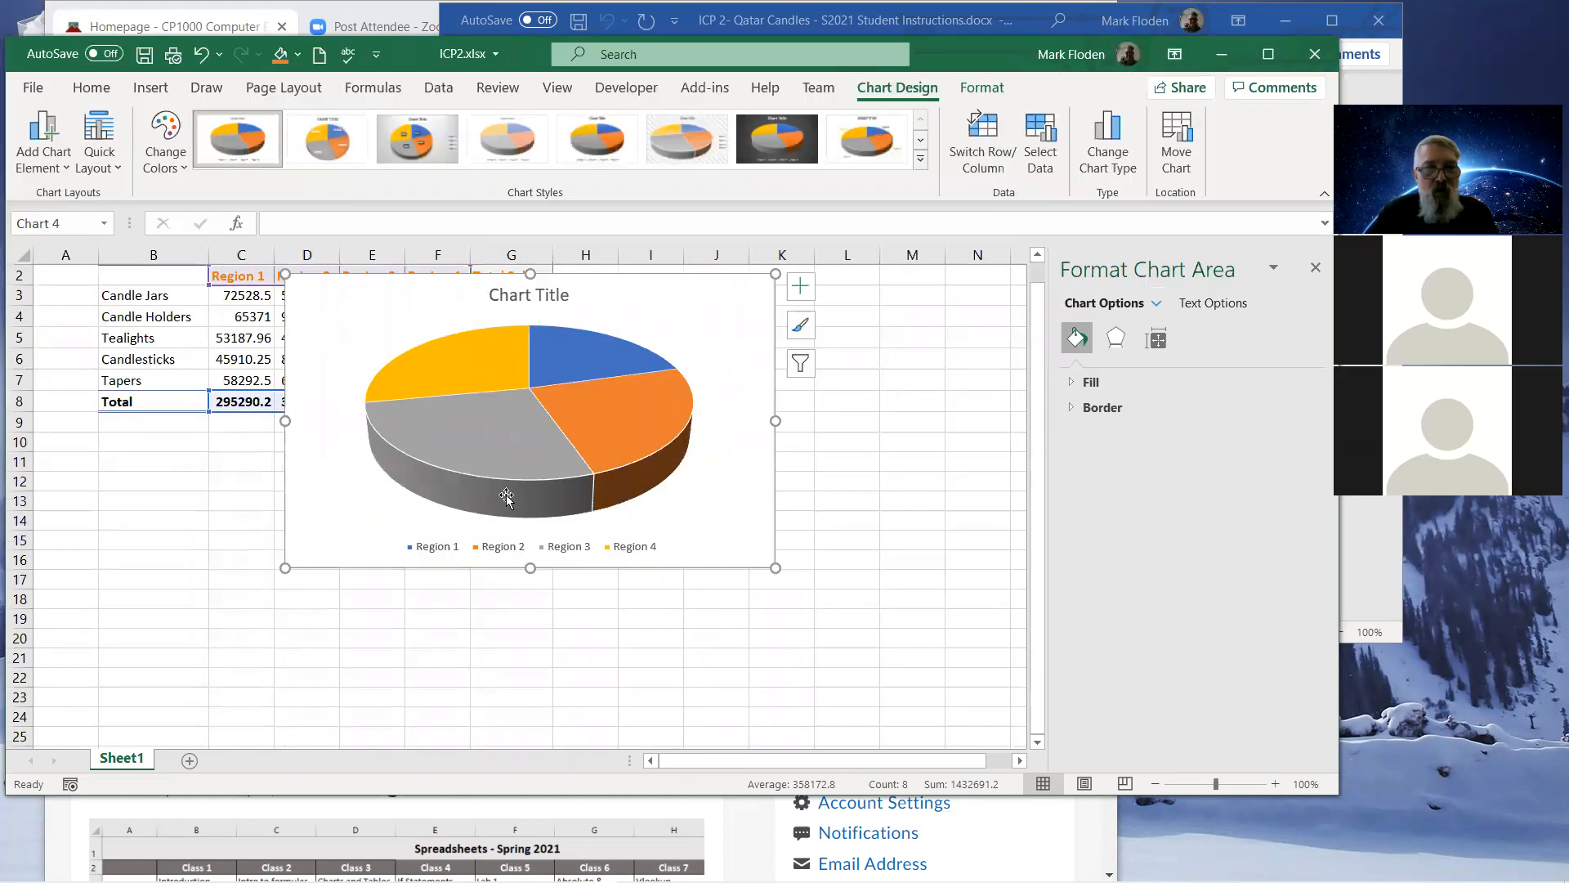
drag(620, 312, 454, 448)
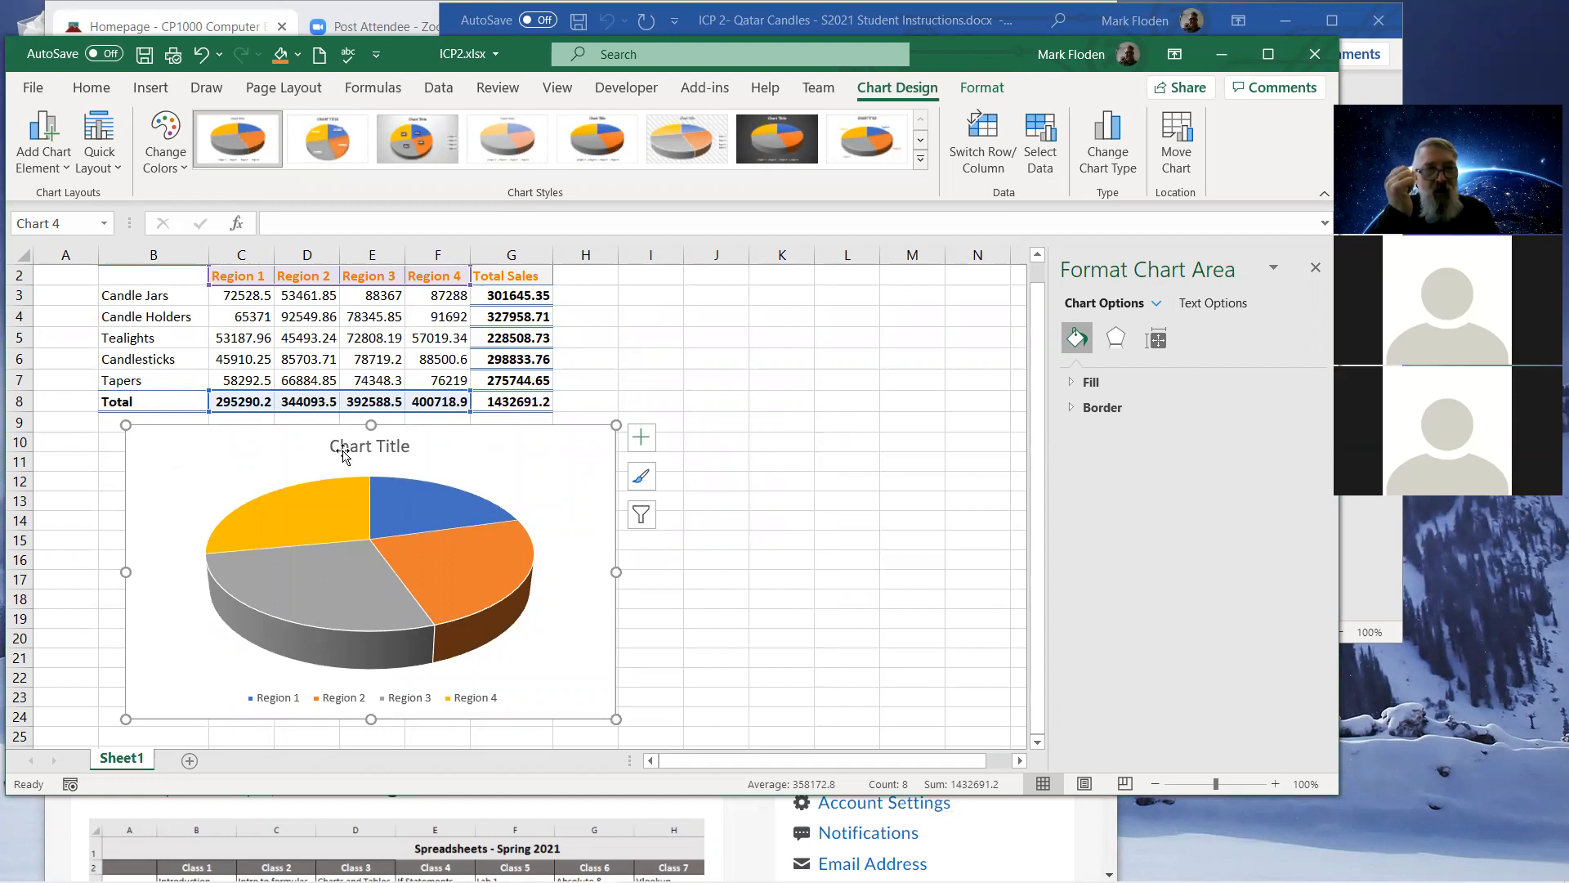
Change the pie chart's title to "Qatar Candles".
click(404, 445)
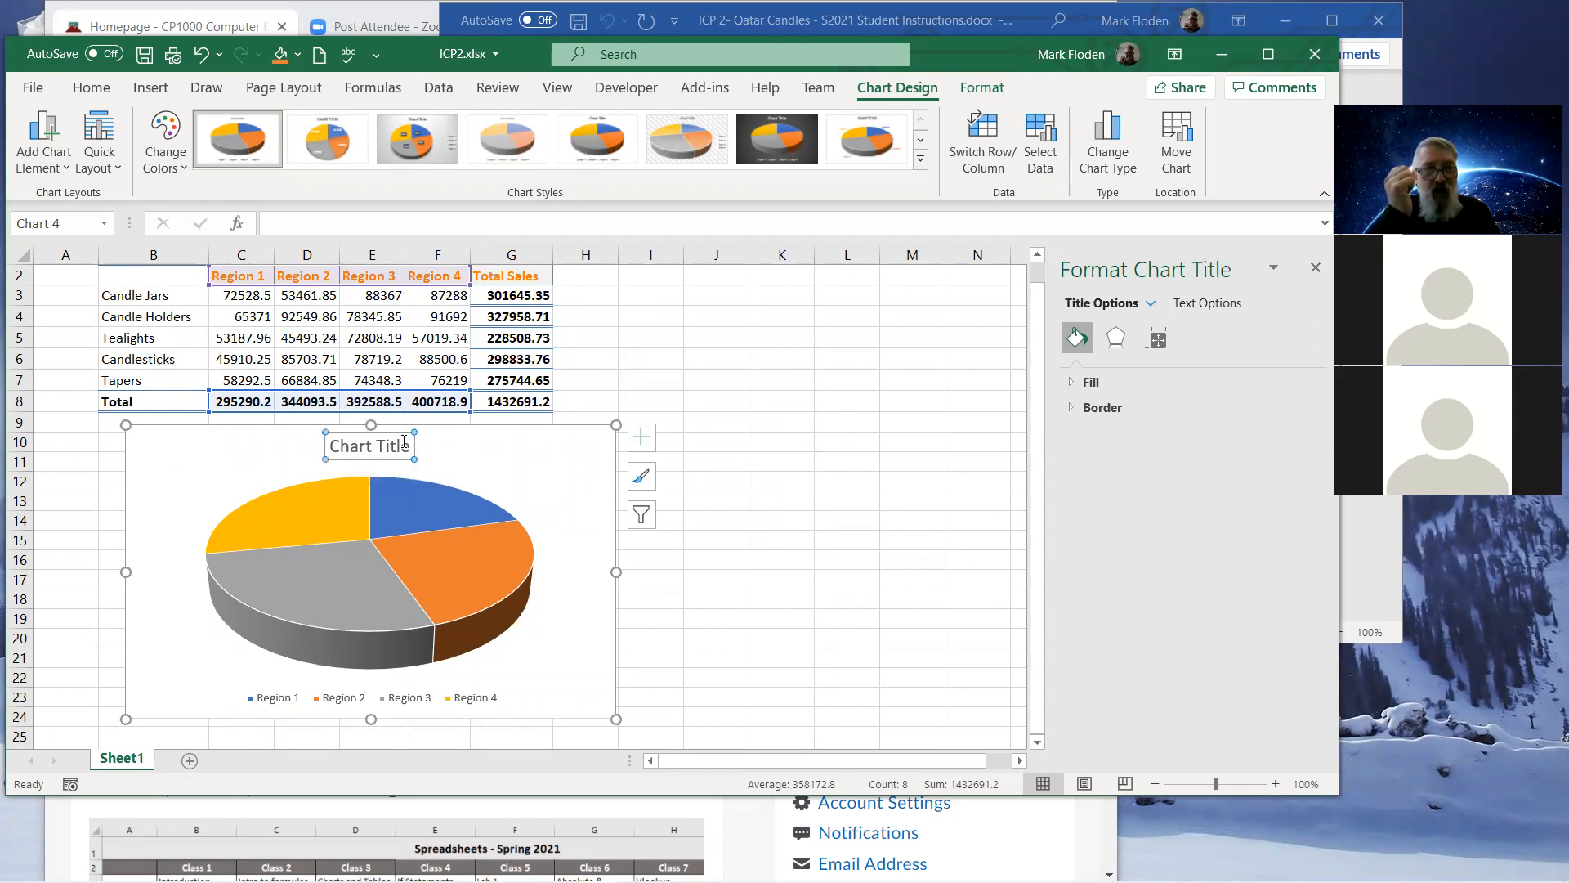
drag(407, 444, 321, 447)
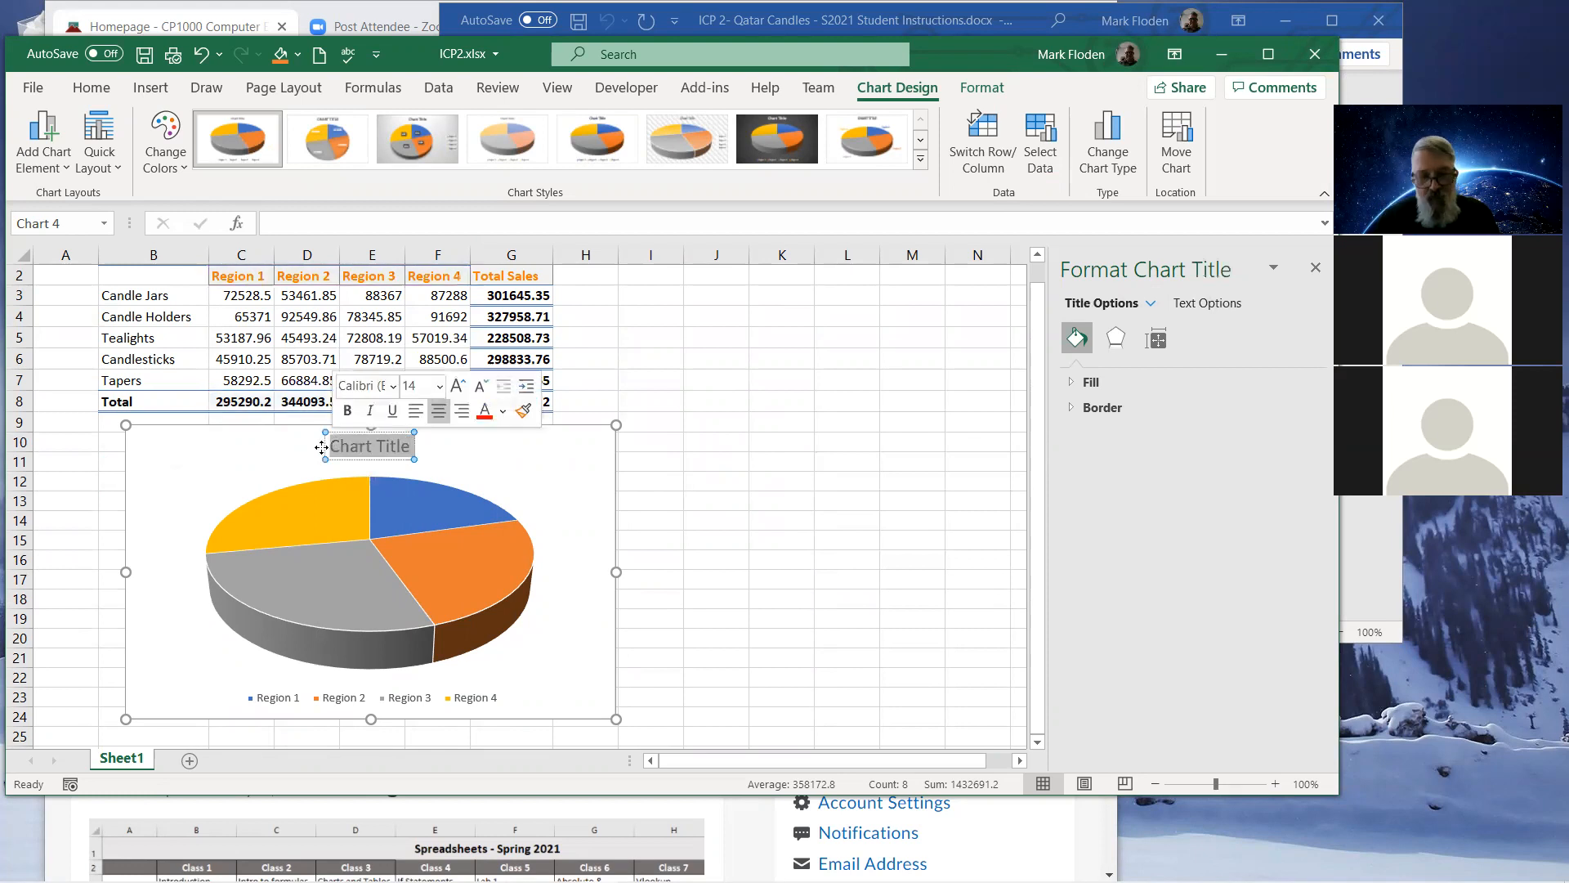
text(Qa)
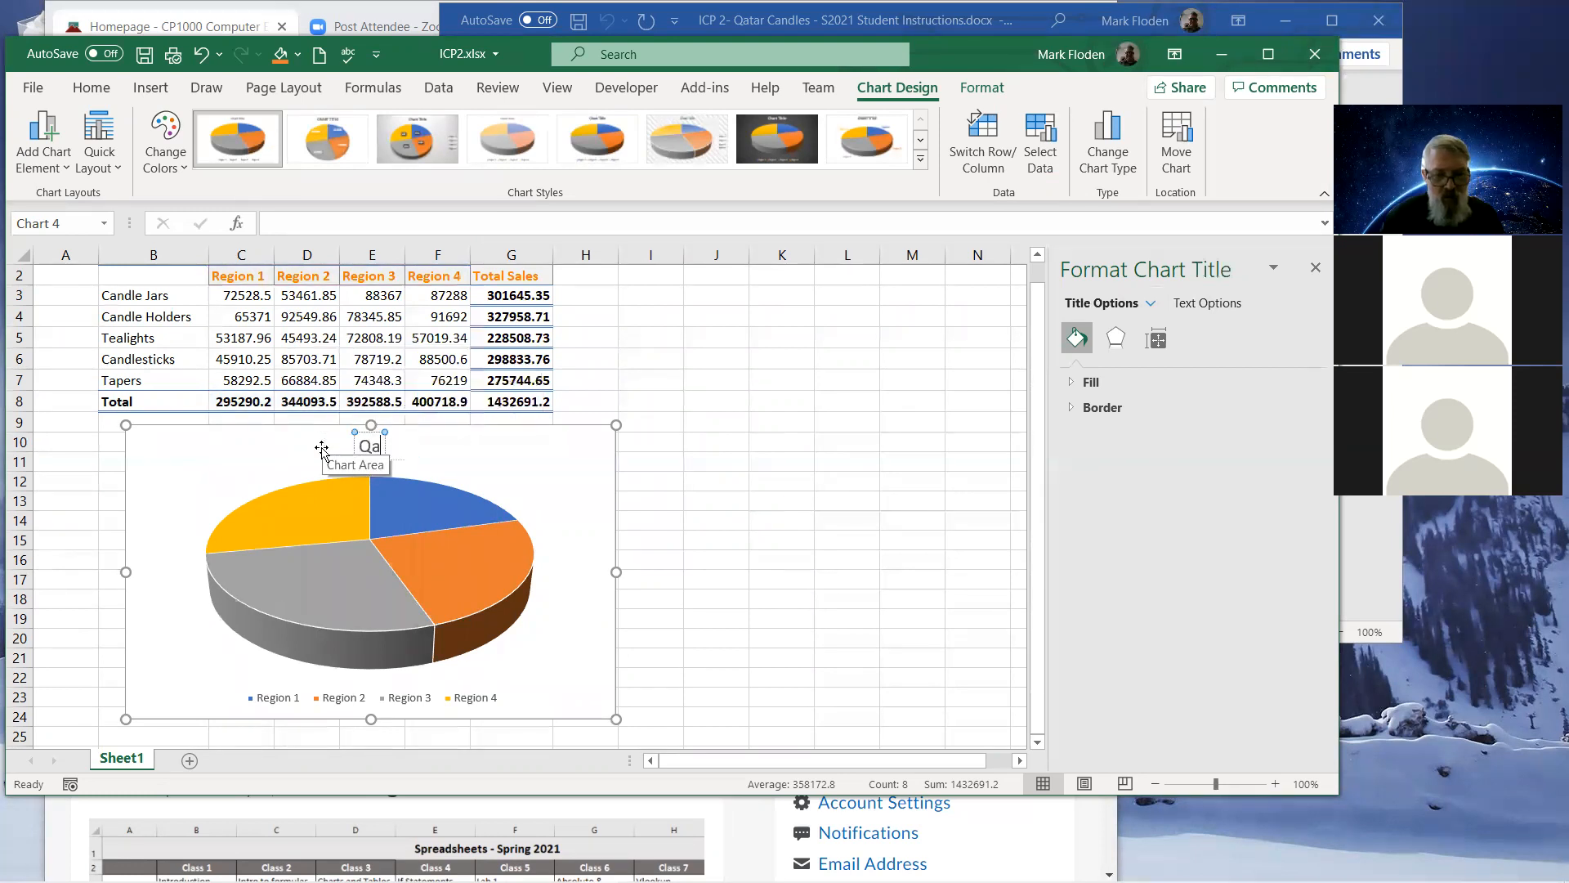
text(tar Candkle)
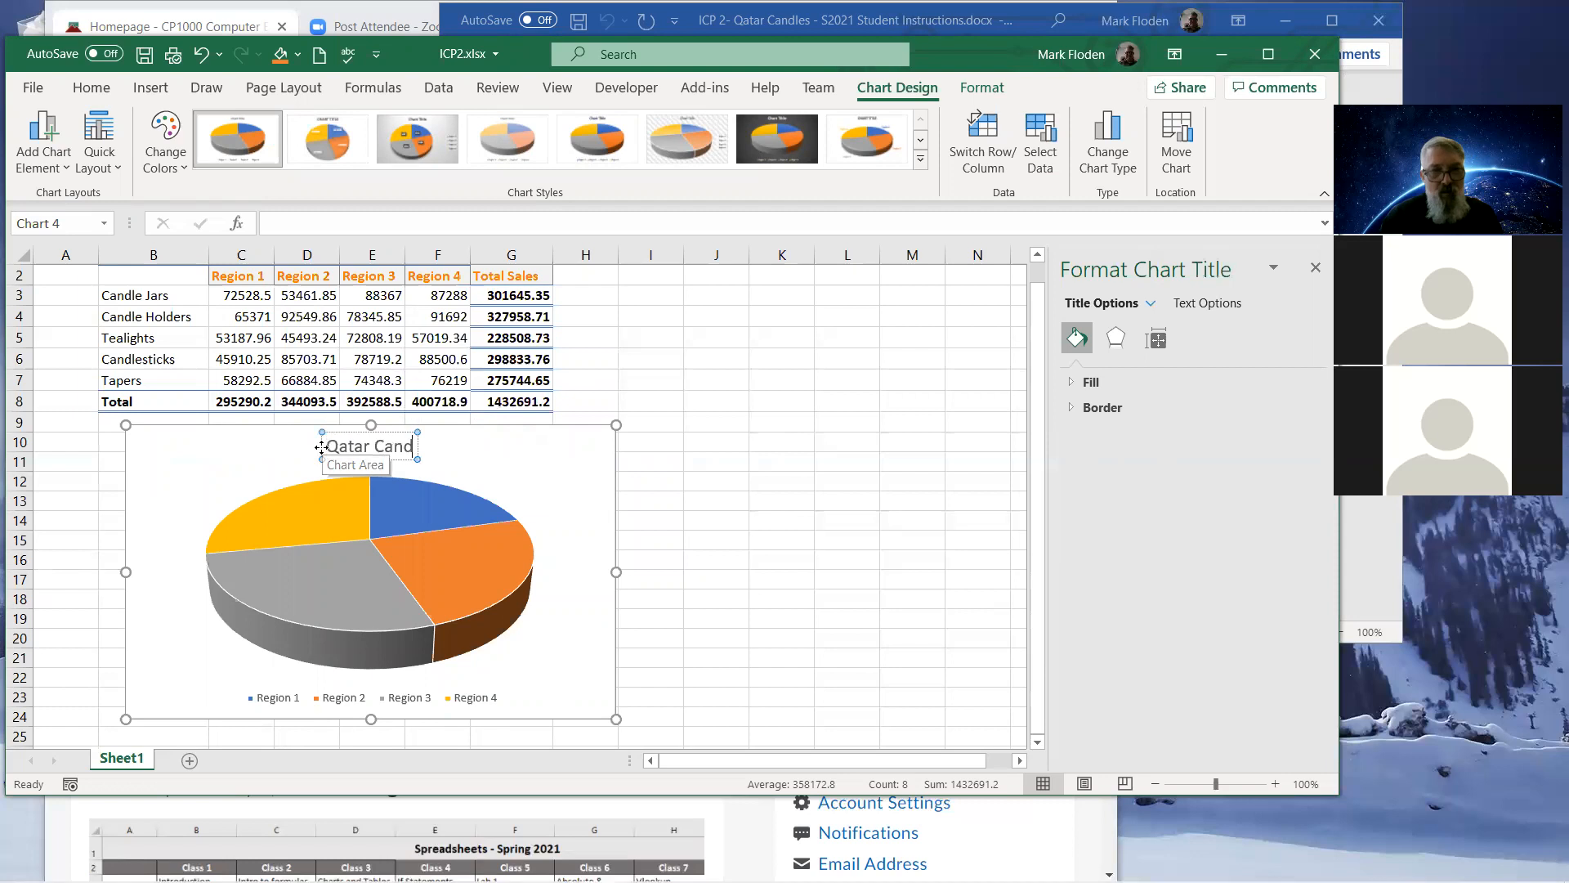
key(BackSpace)
key(BackSpace)
key(BackSpace)
text(le)
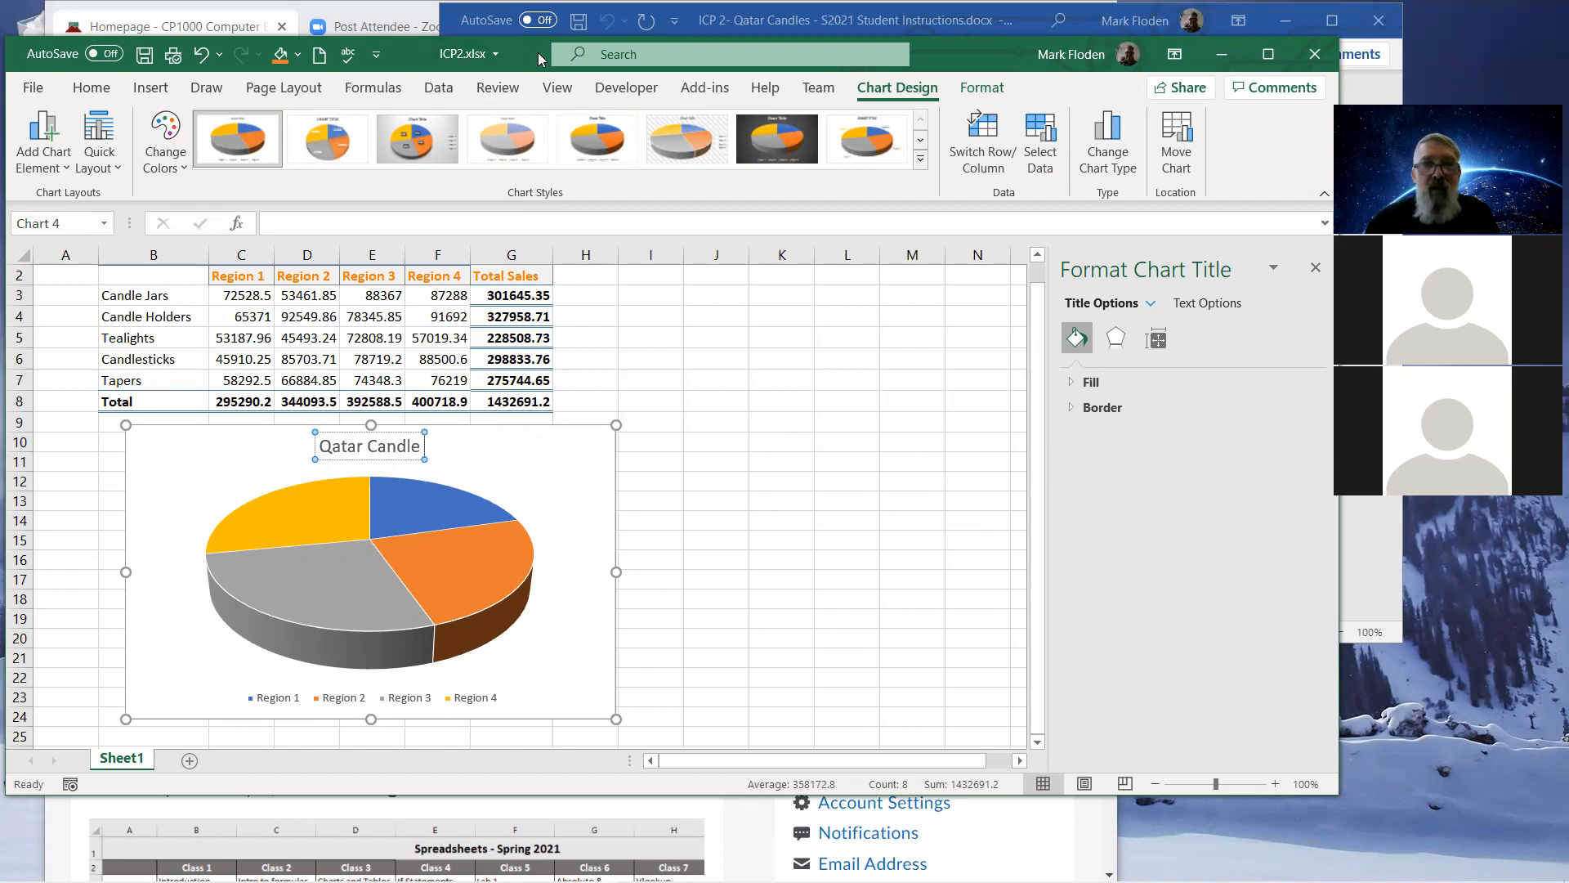
drag(539, 59, 577, 168)
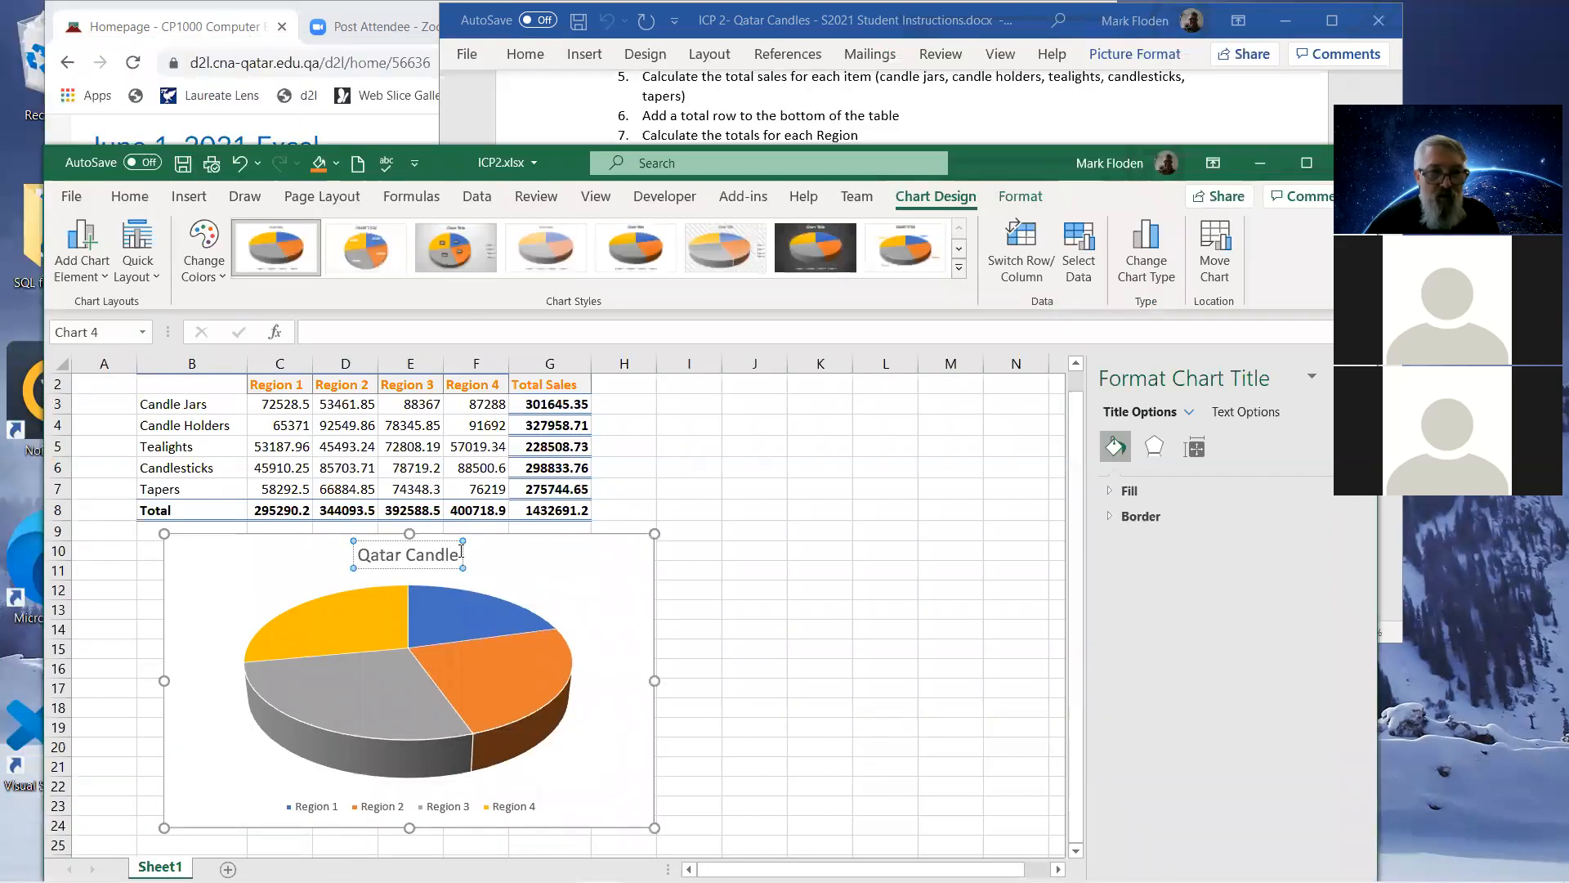
text(s)
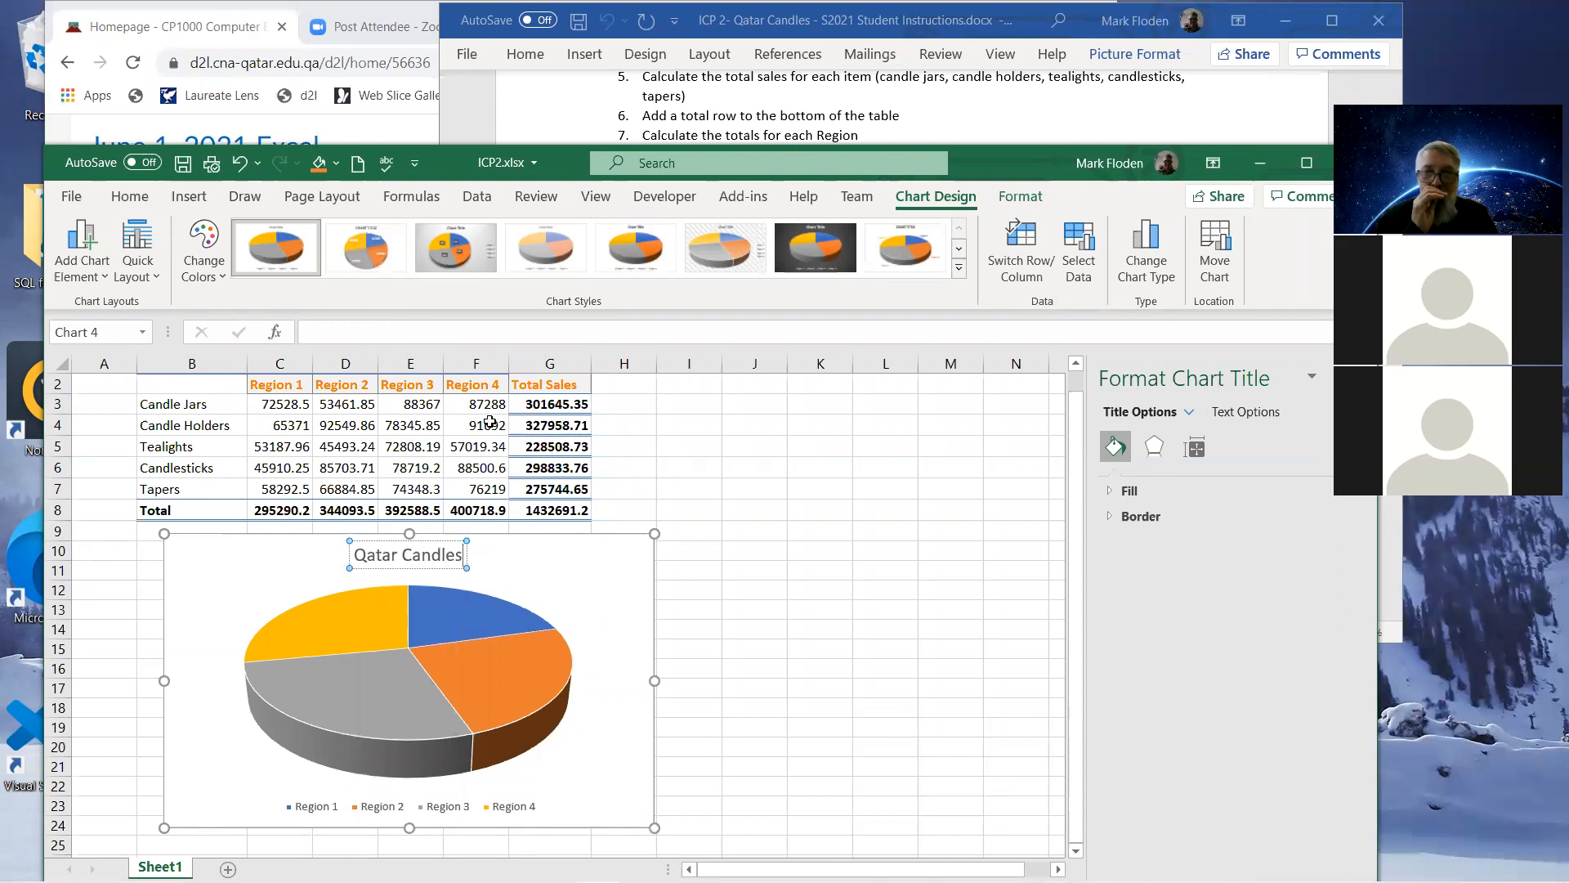
key(Return)
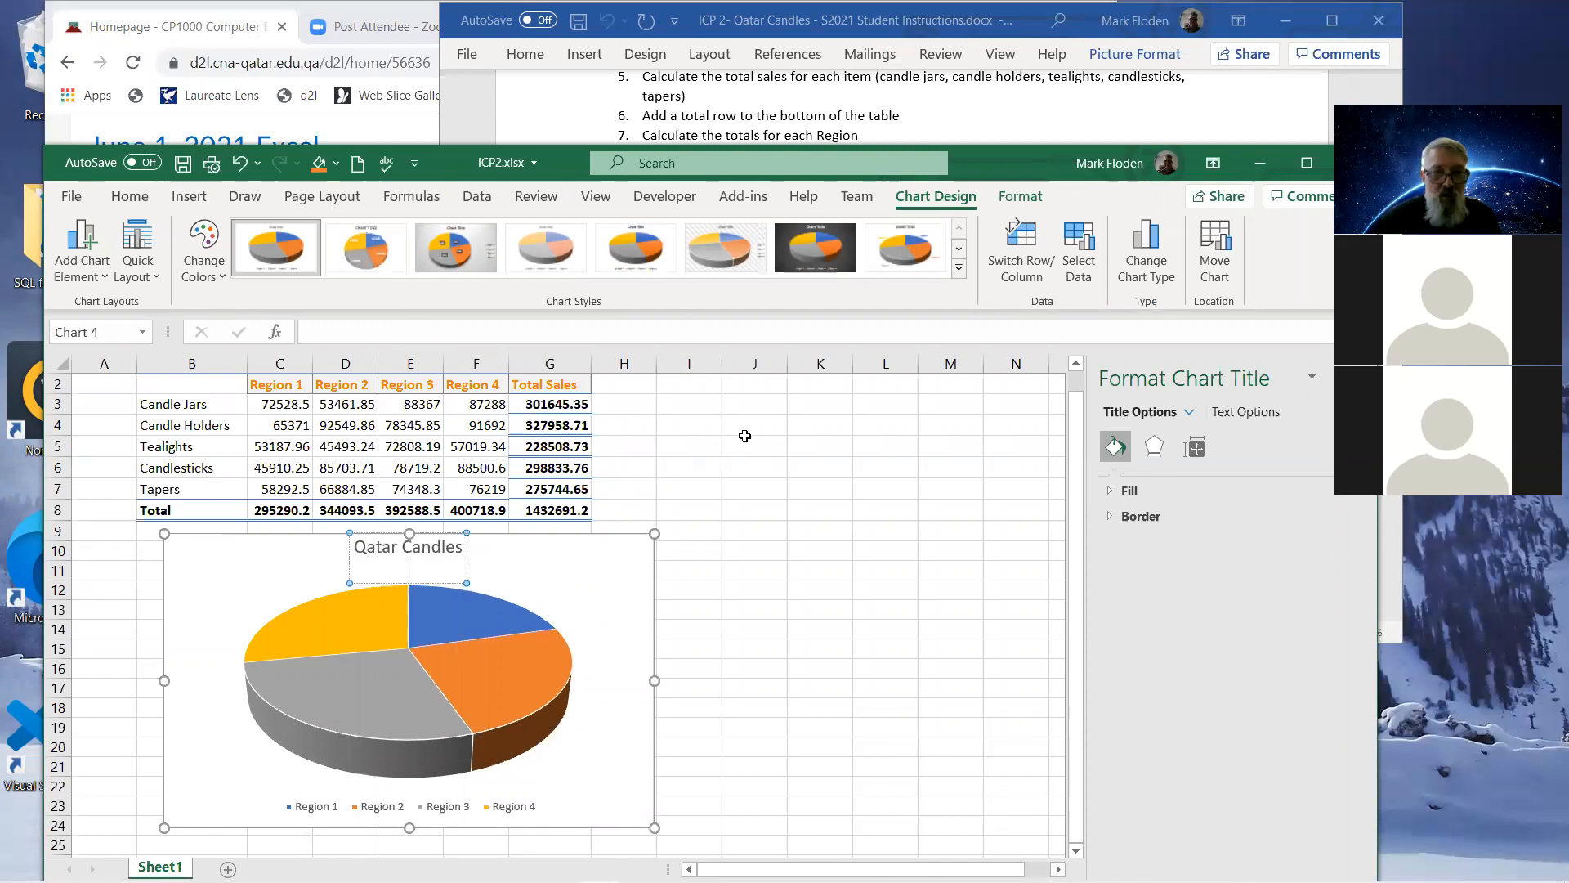
click(610, 639)
click(756, 584)
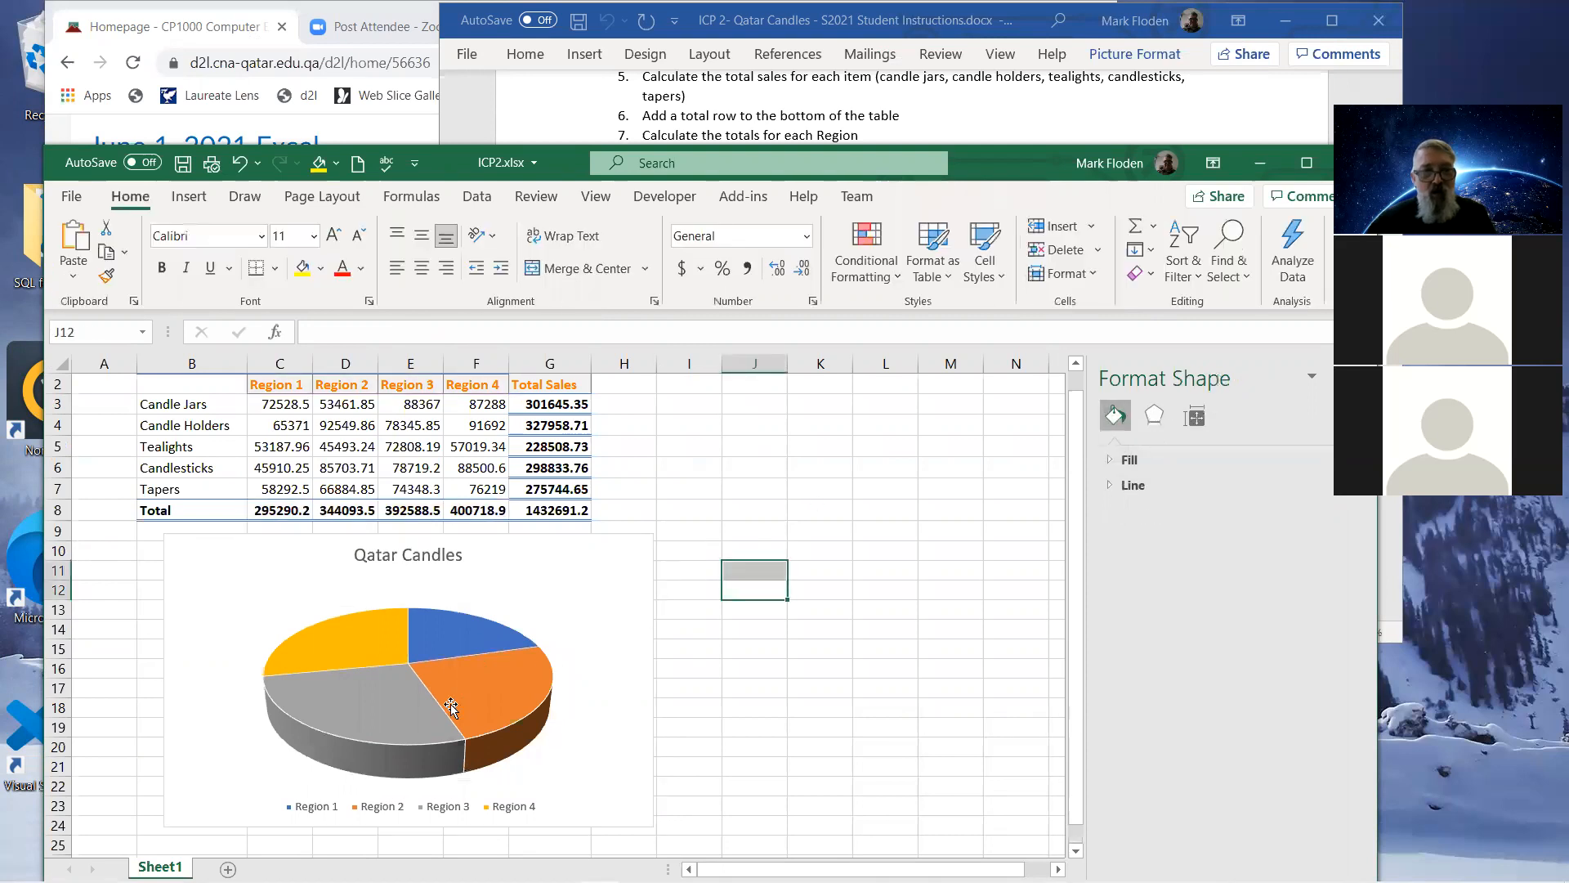
Add data labels to the slices of the Qatar Candles pie chart, and move the Word instructions window aside to return to the Excel worksheet.
click(411, 683)
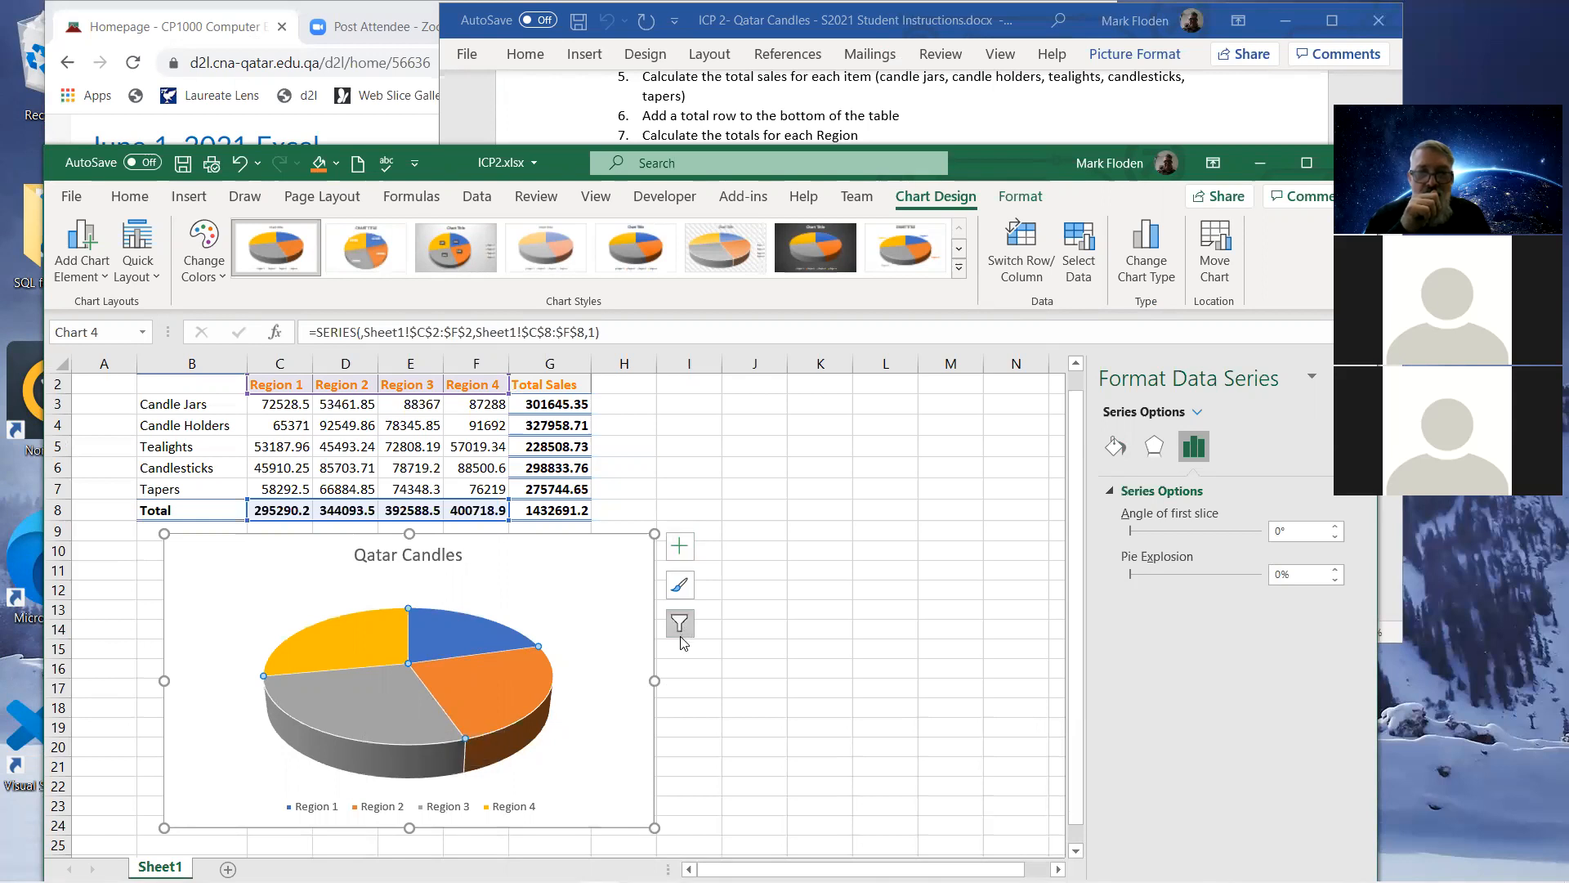
click(674, 552)
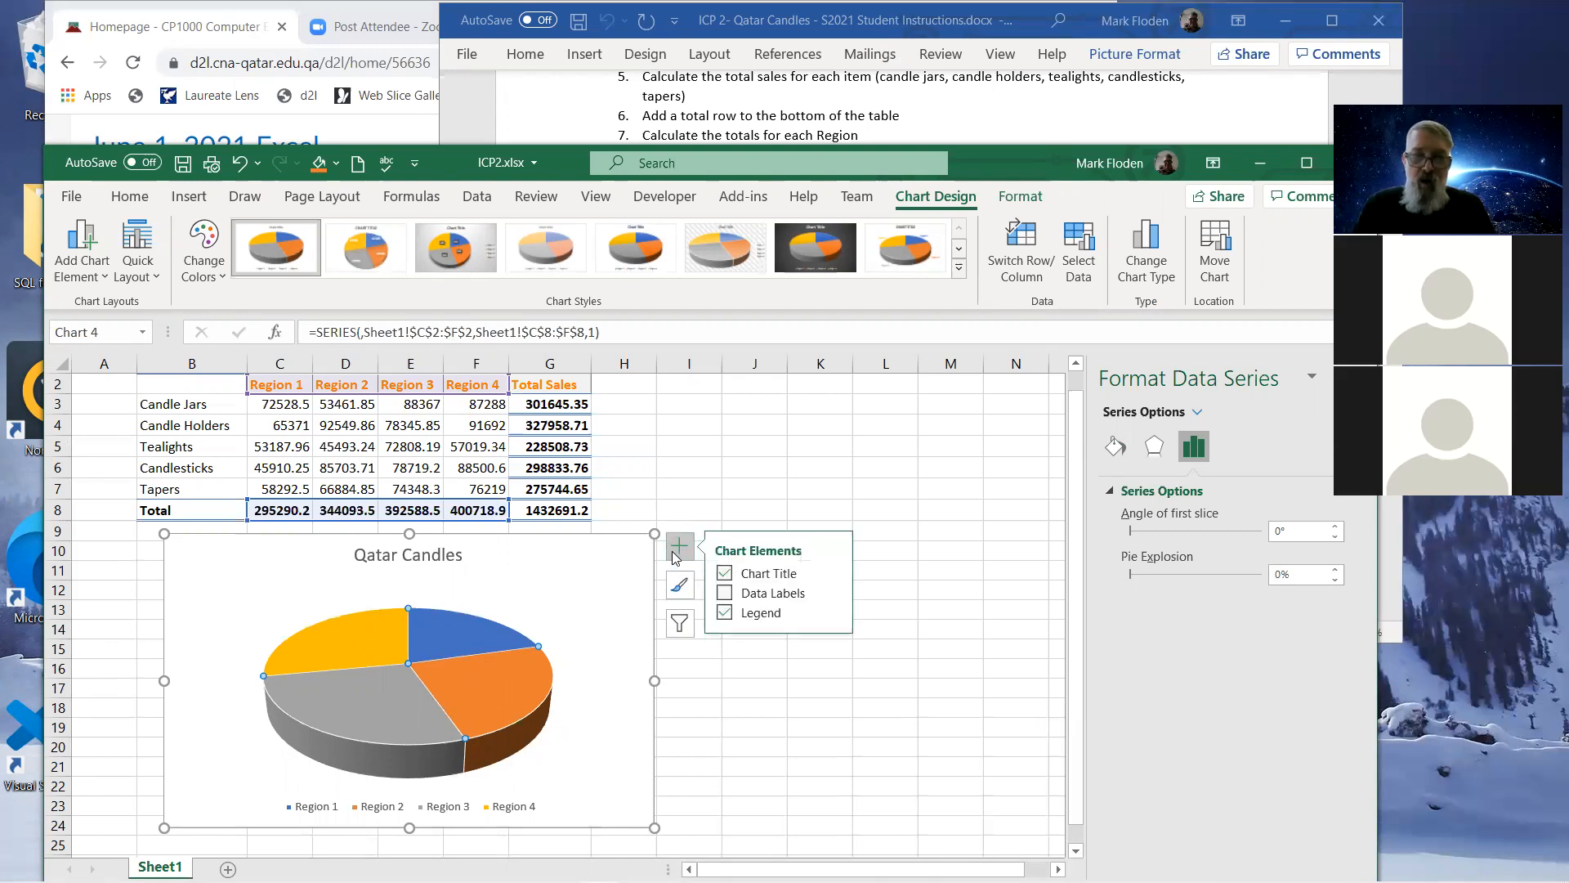
click(725, 596)
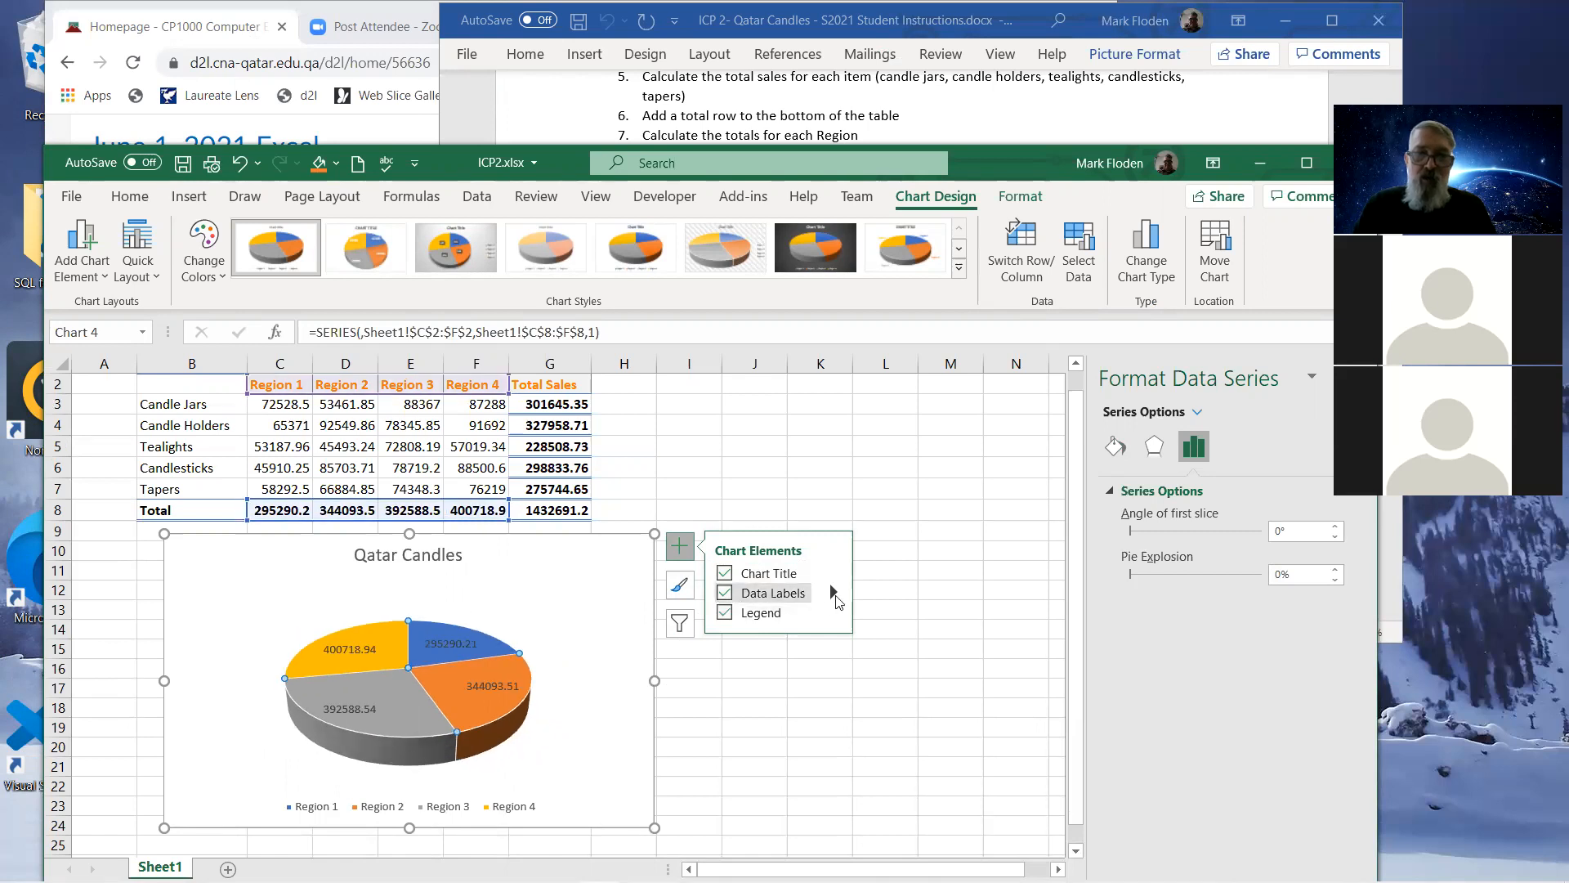
click(834, 594)
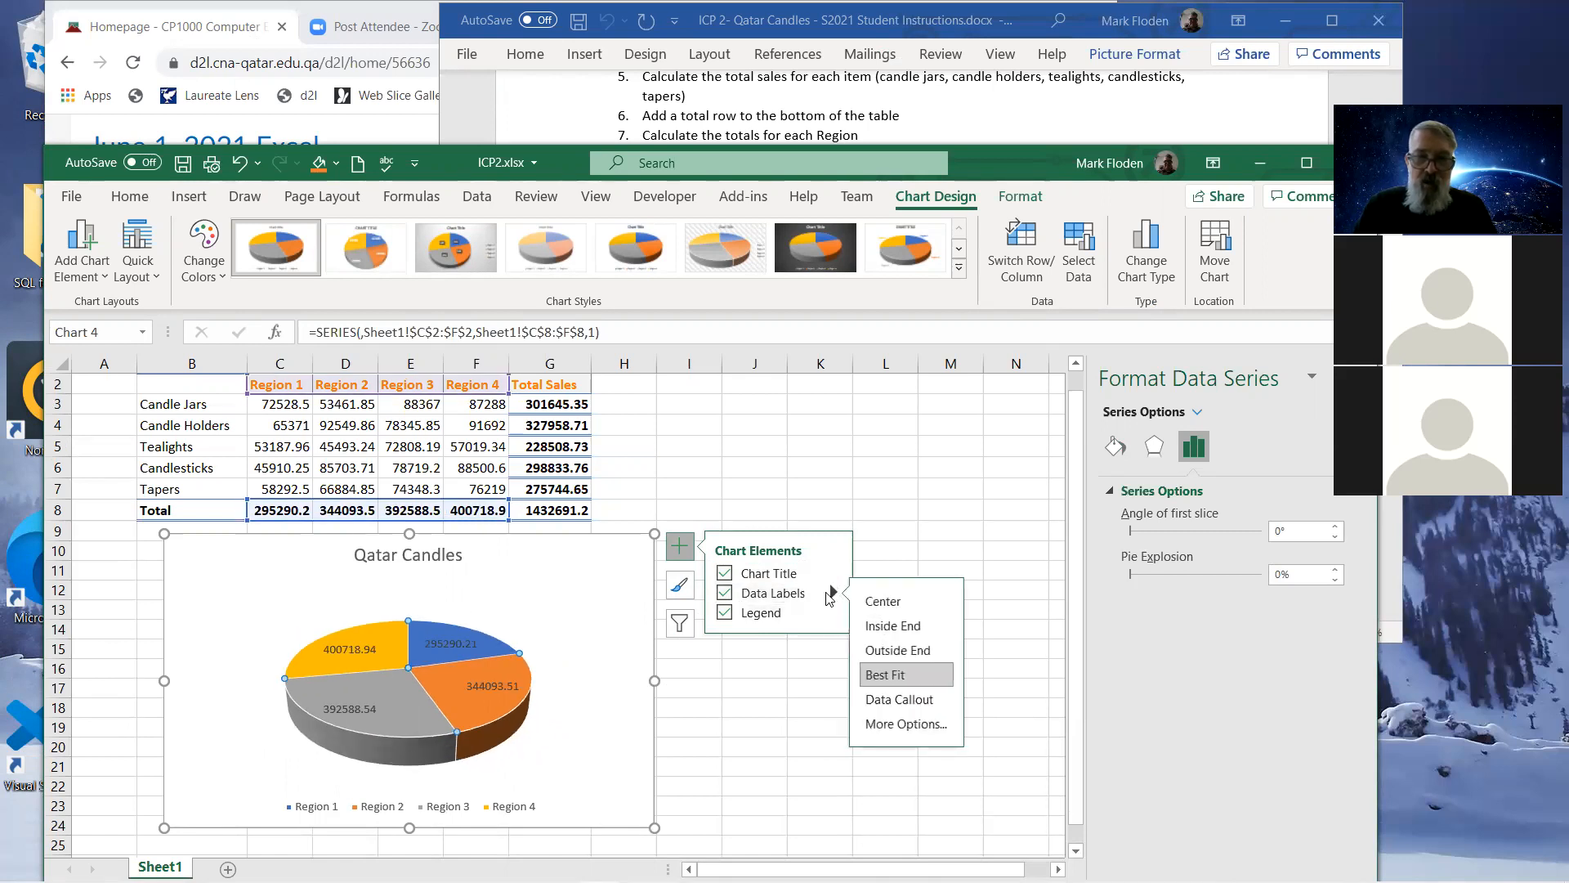
click(769, 706)
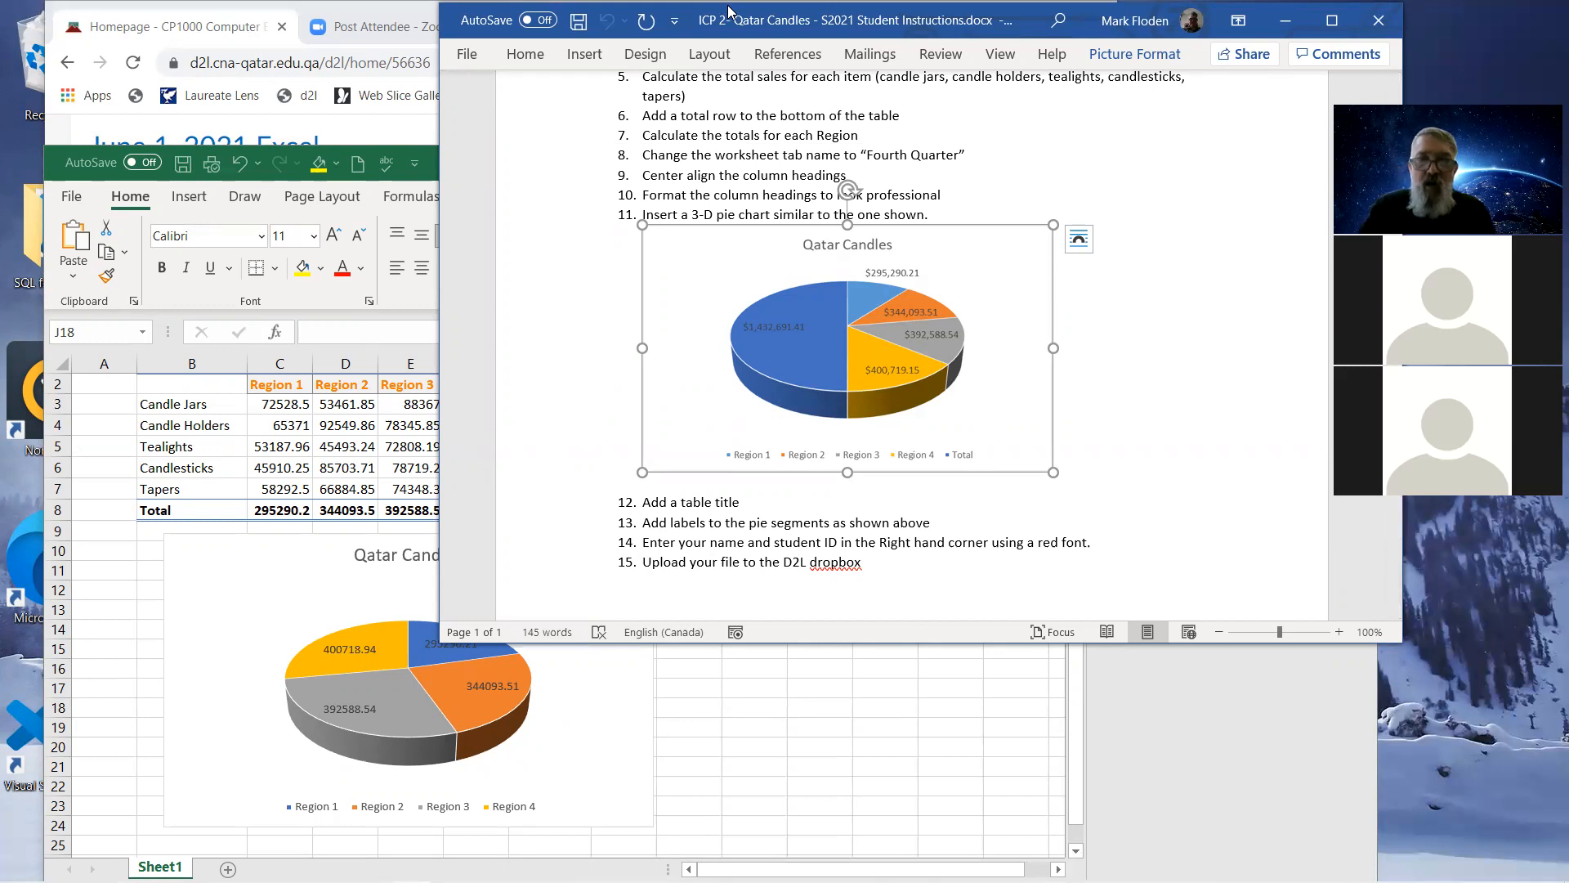
drag(730, 11, 1158, 87)
click(750, 446)
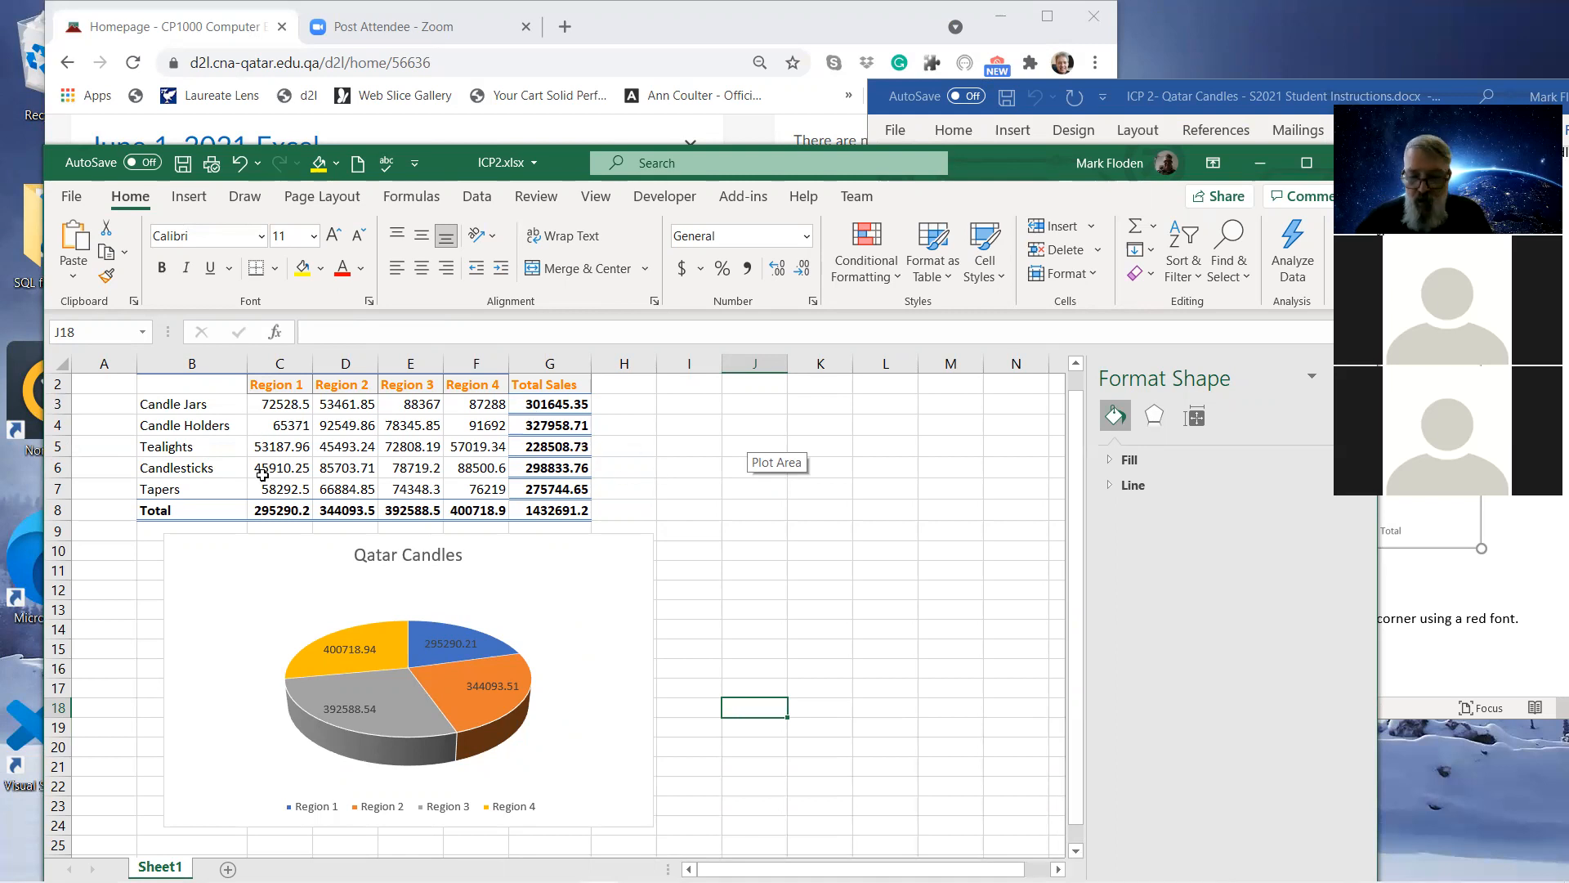
Try to insert a 3-D clustered column chart from the item names B3:B7 and total sales G3:G7.
drag(164, 403, 163, 488)
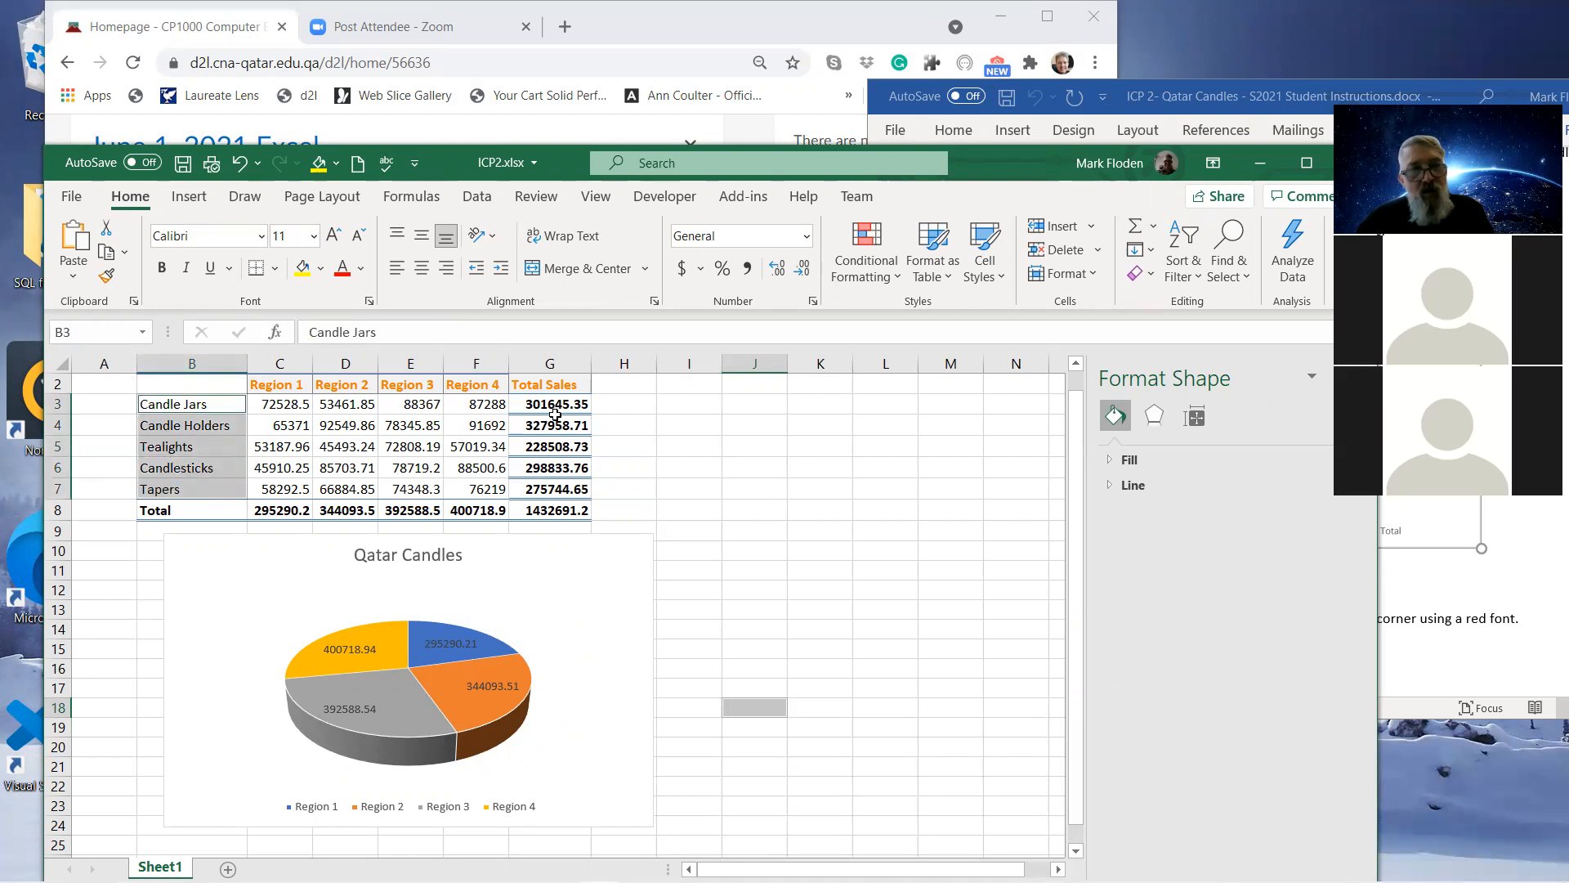
drag(541, 403, 550, 486)
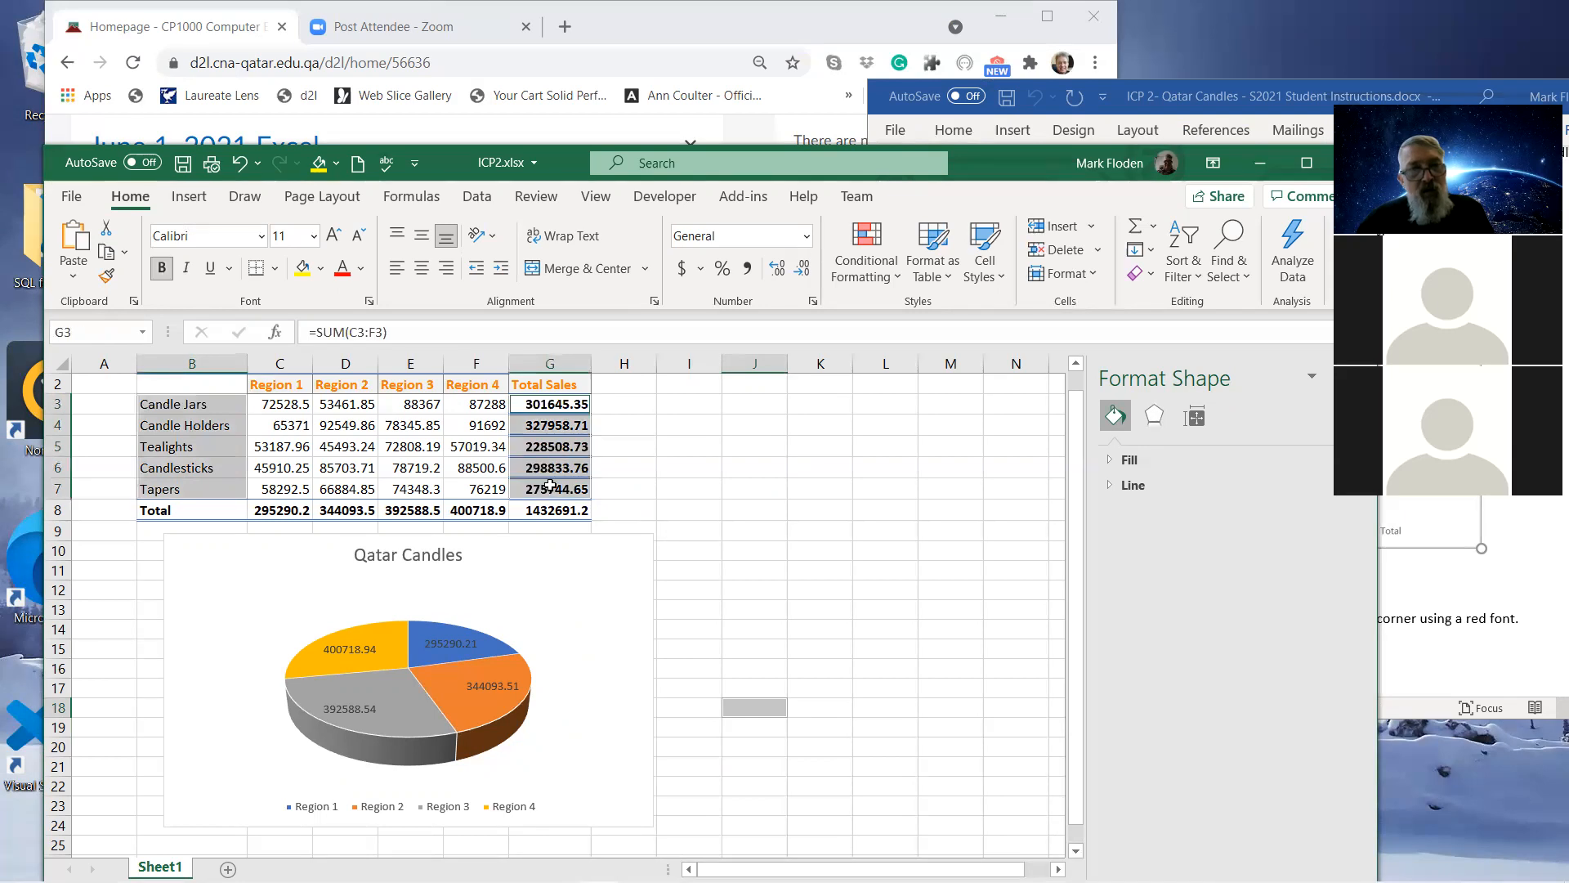
click(181, 200)
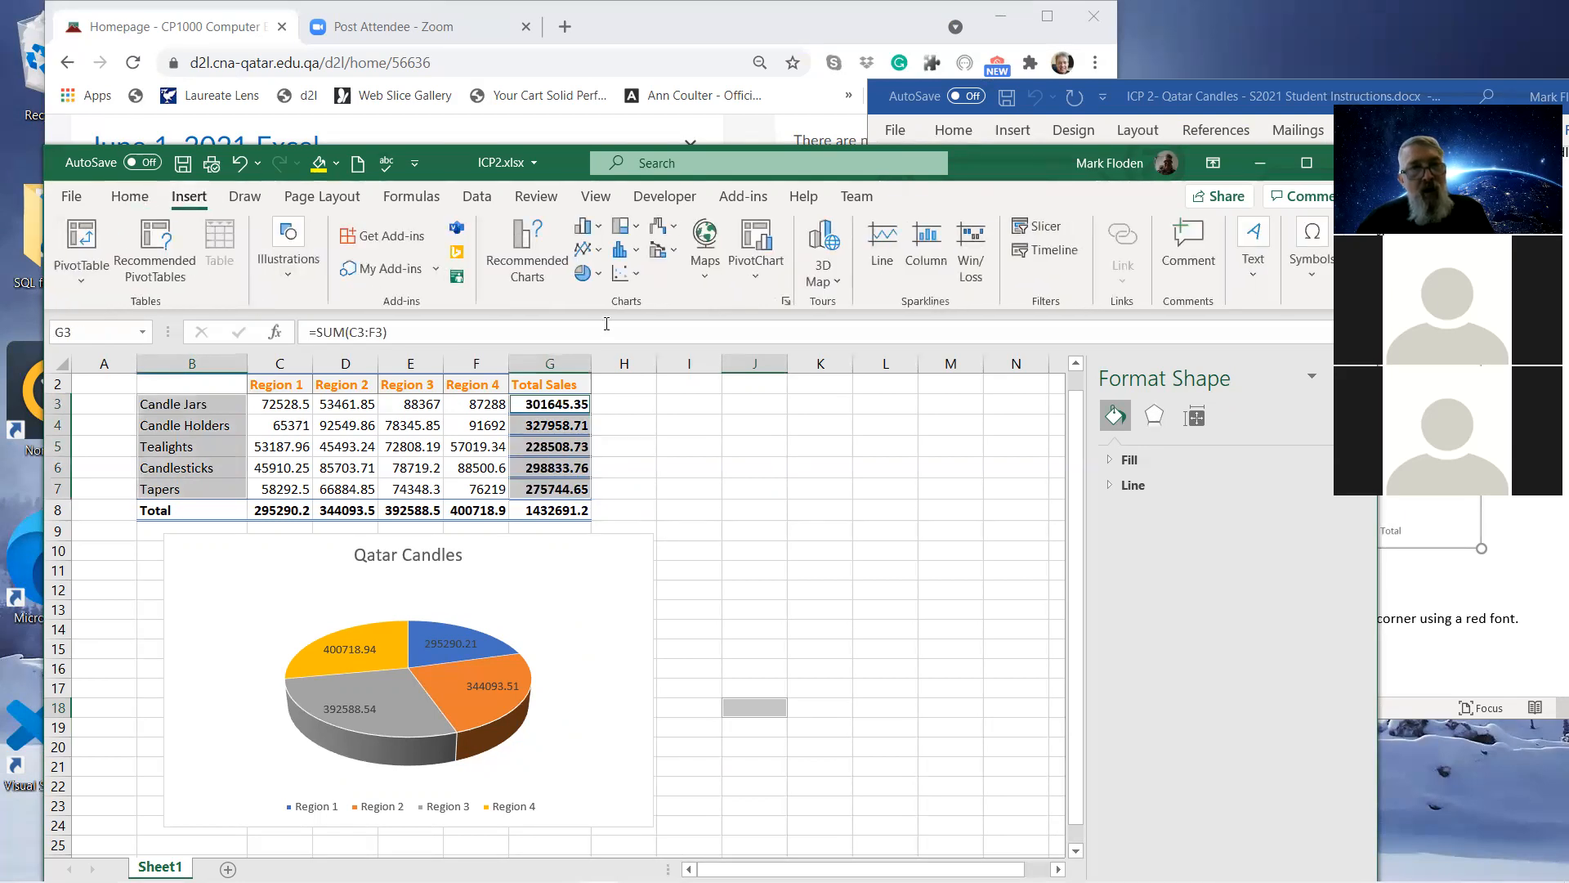
click(580, 274)
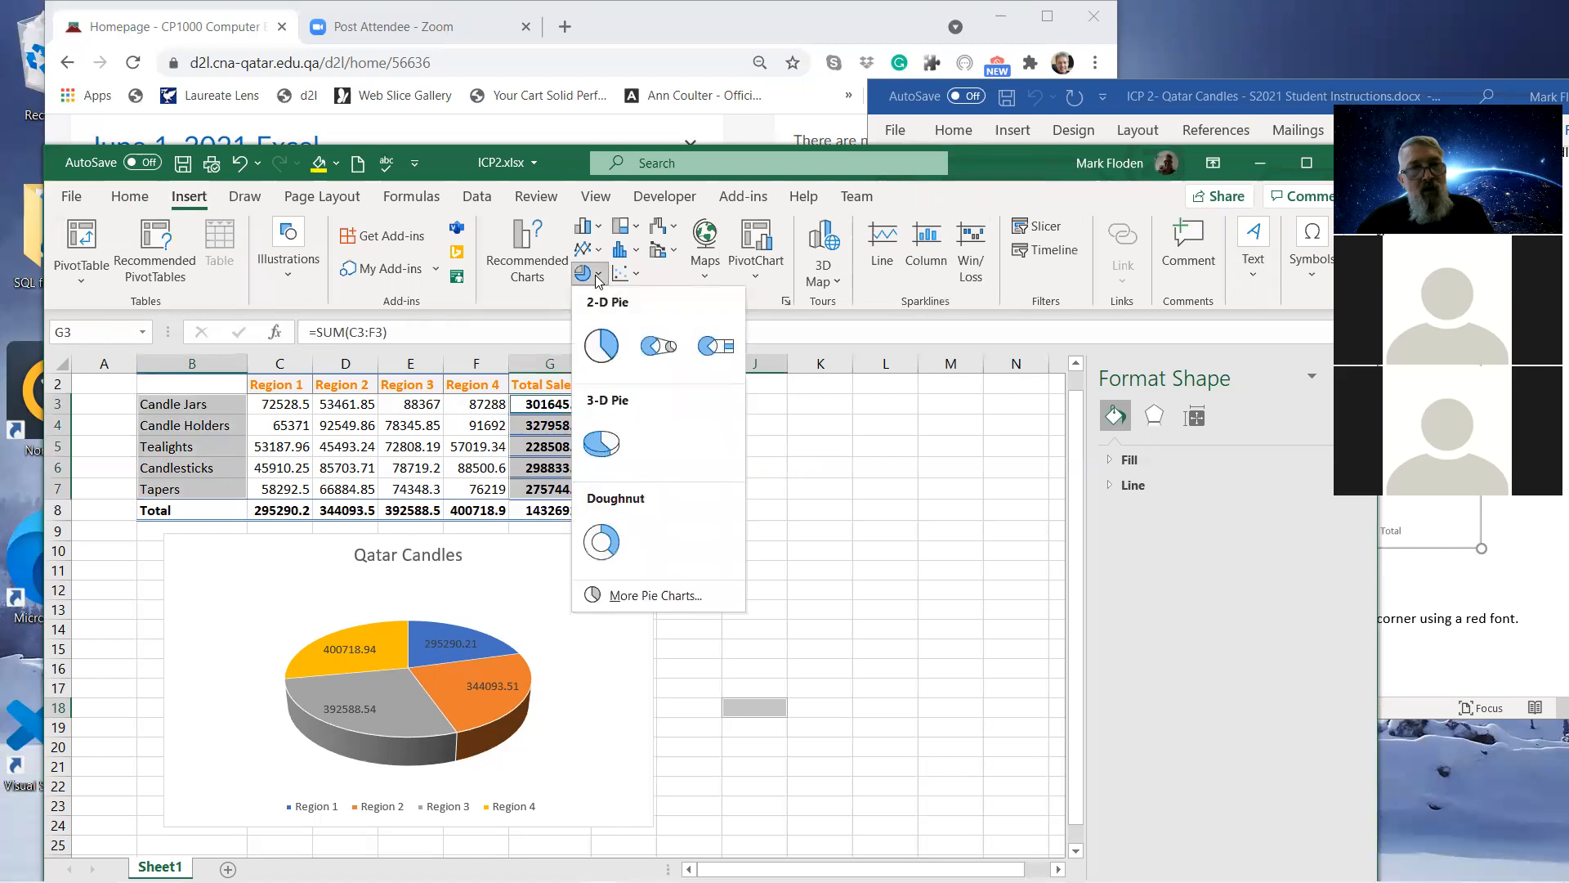
click(601, 229)
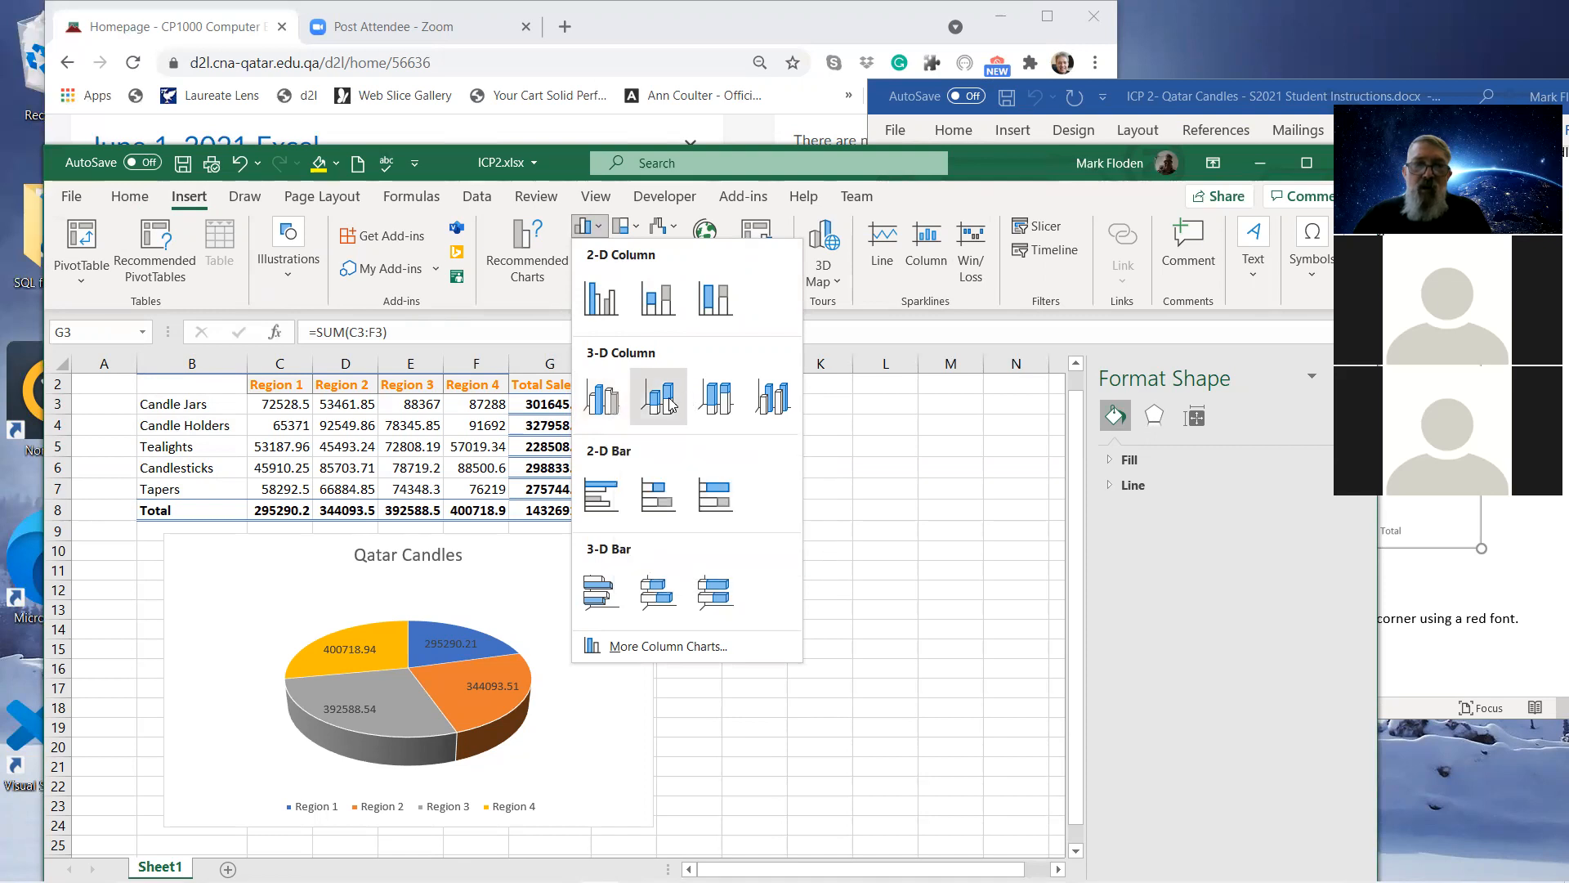
click(604, 399)
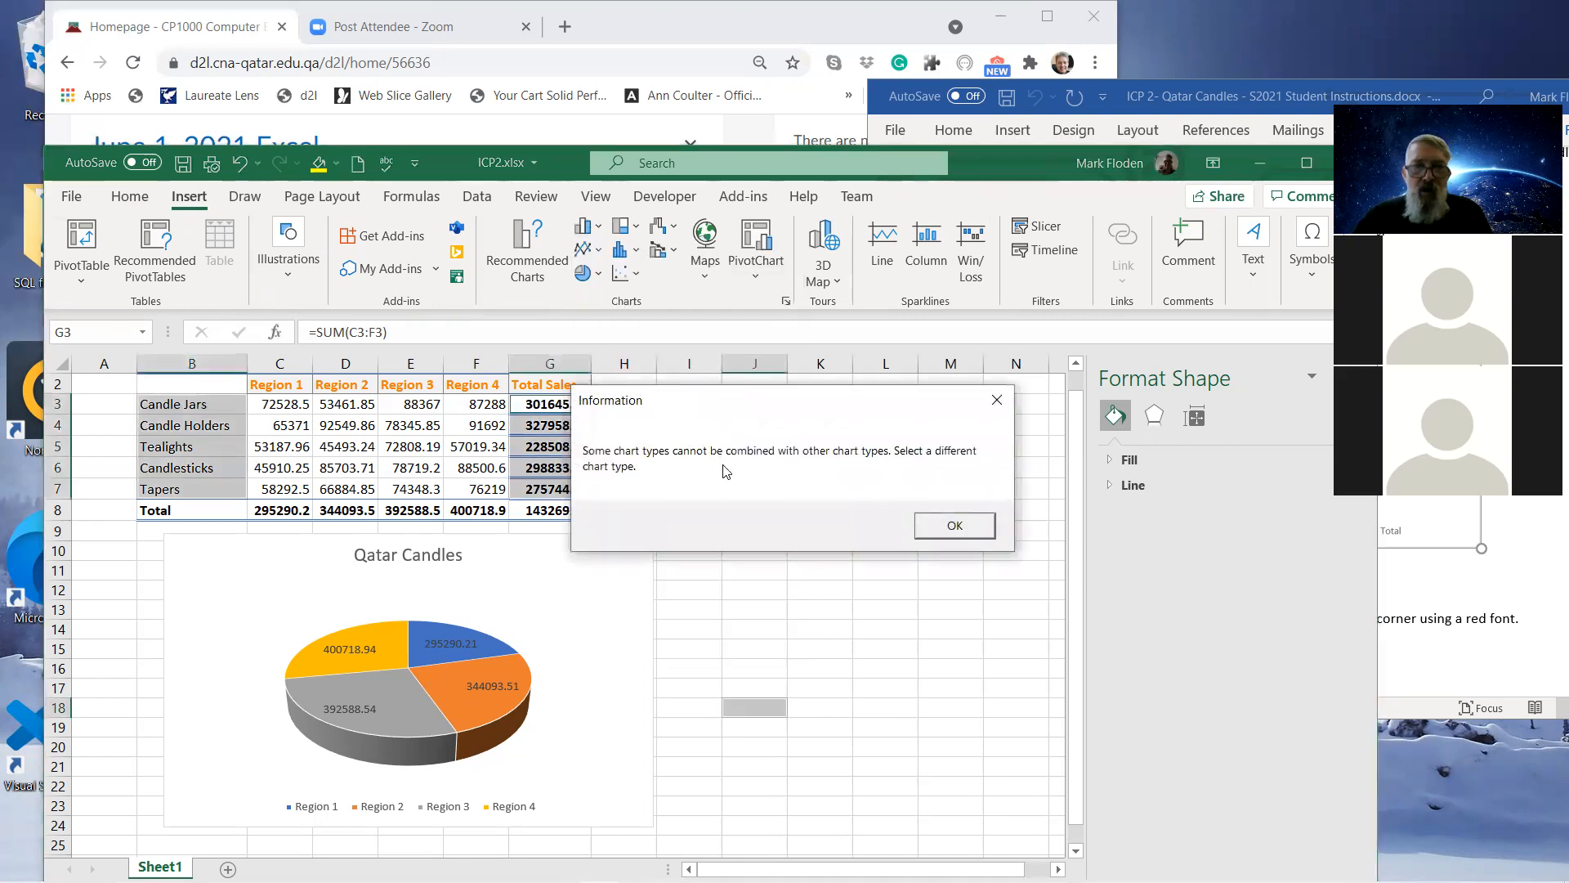
click(969, 531)
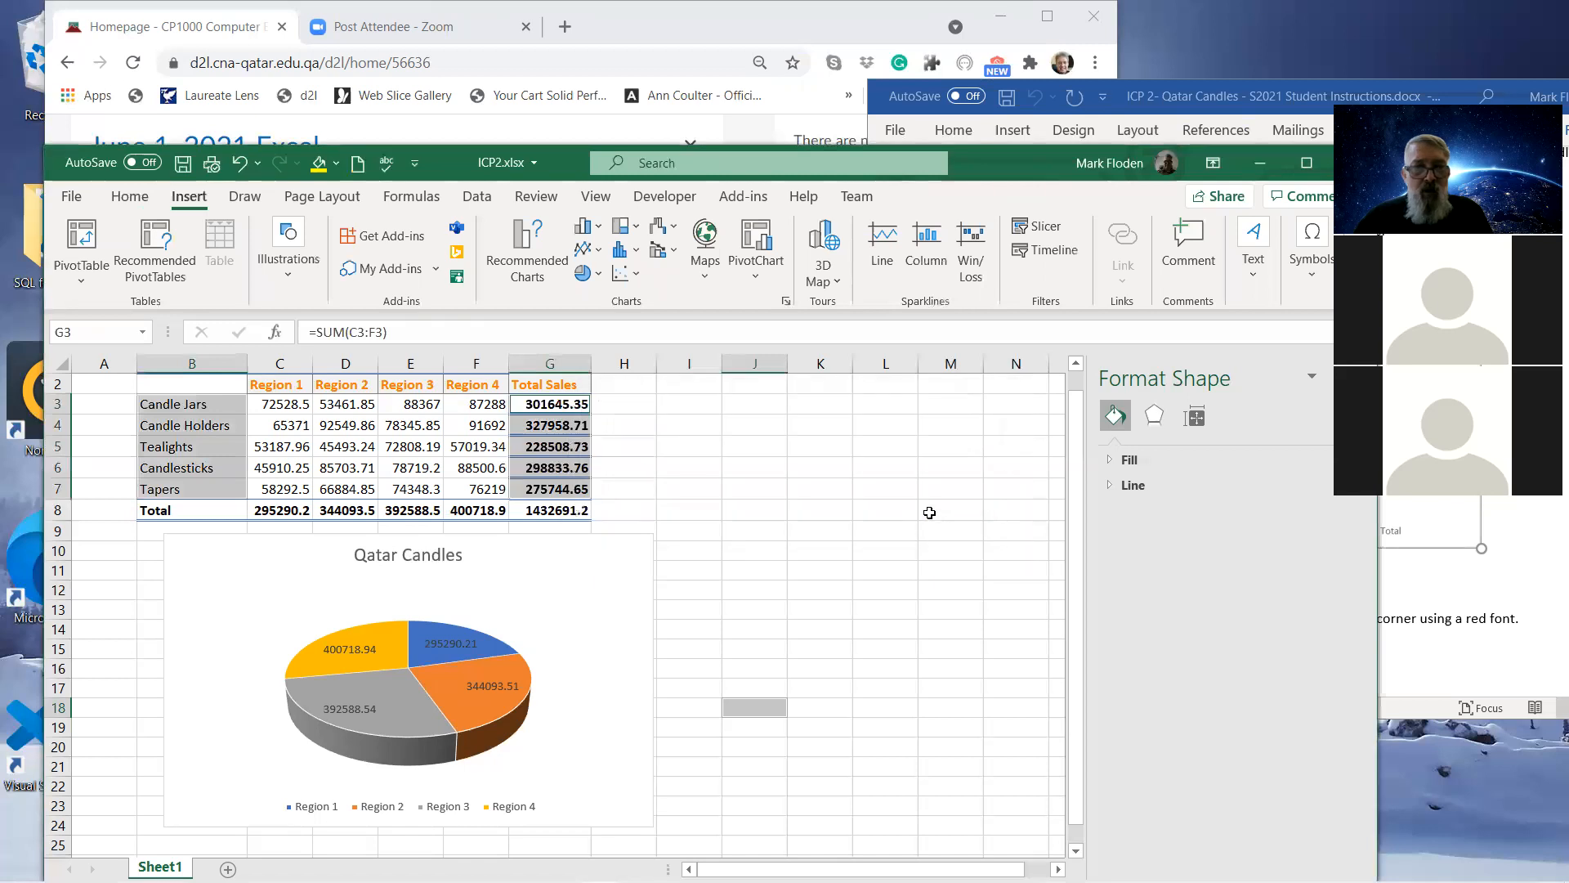
Try a histogram for the selected item names and total sales, and undo its insertion.
click(637, 251)
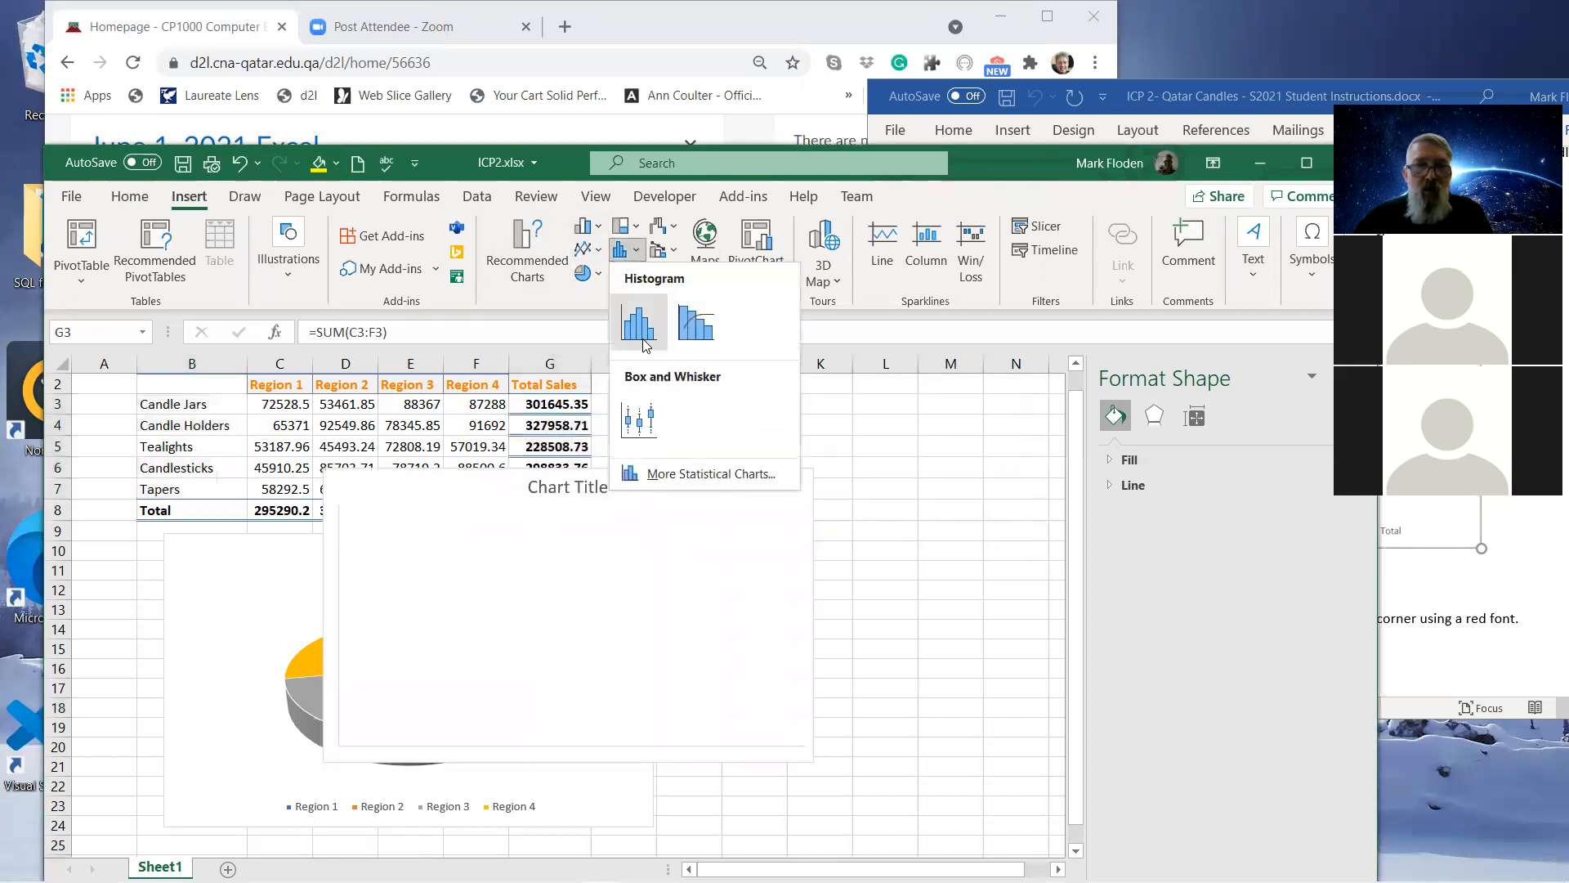
click(639, 329)
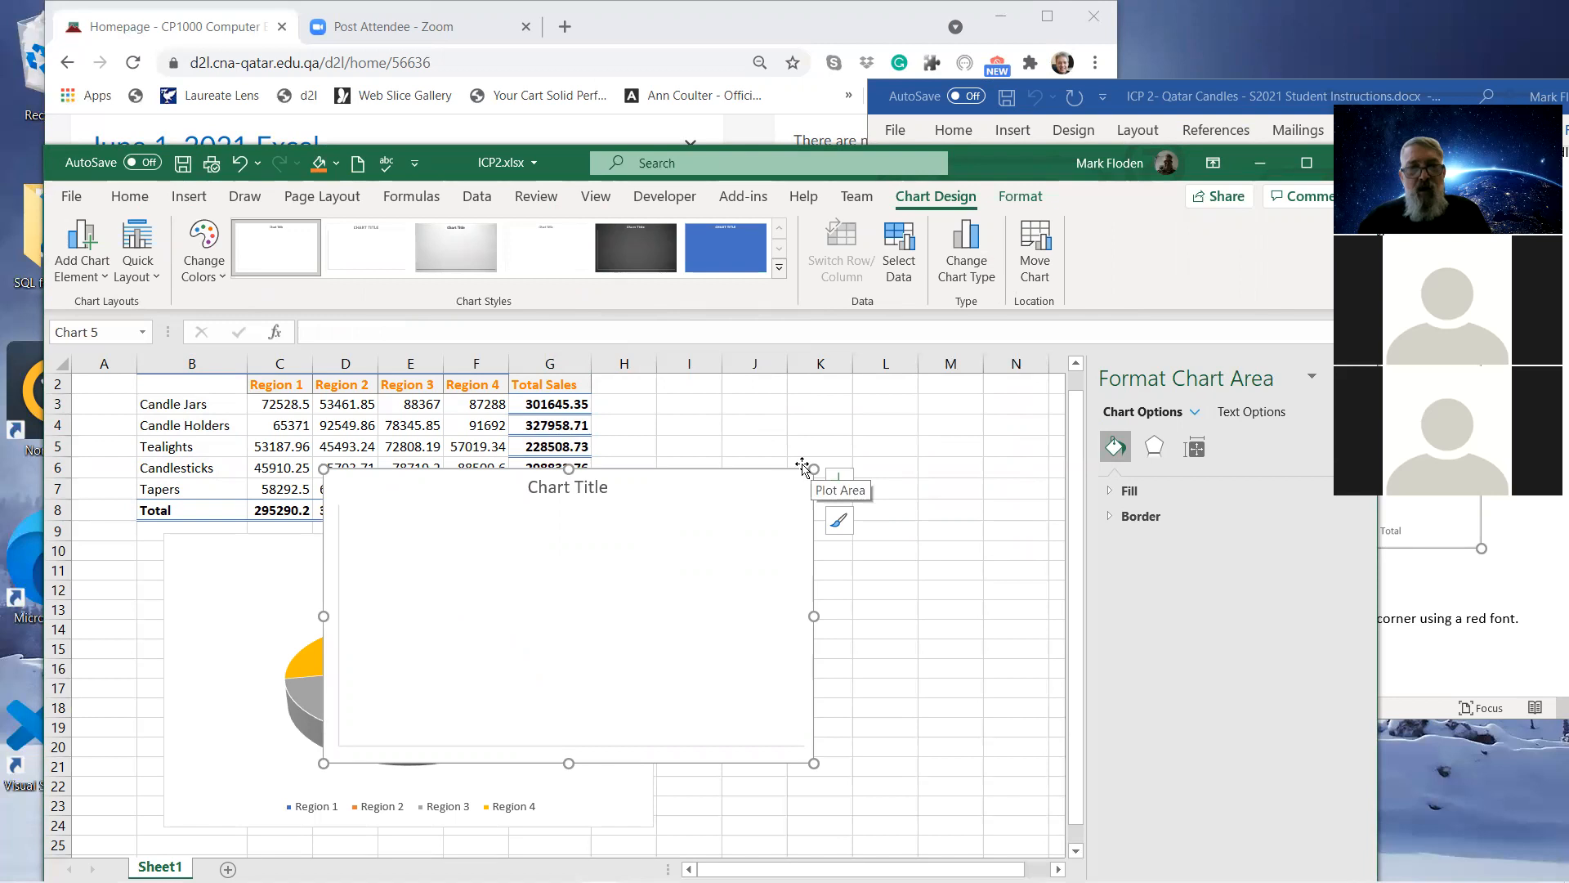
key(ctrl+z)
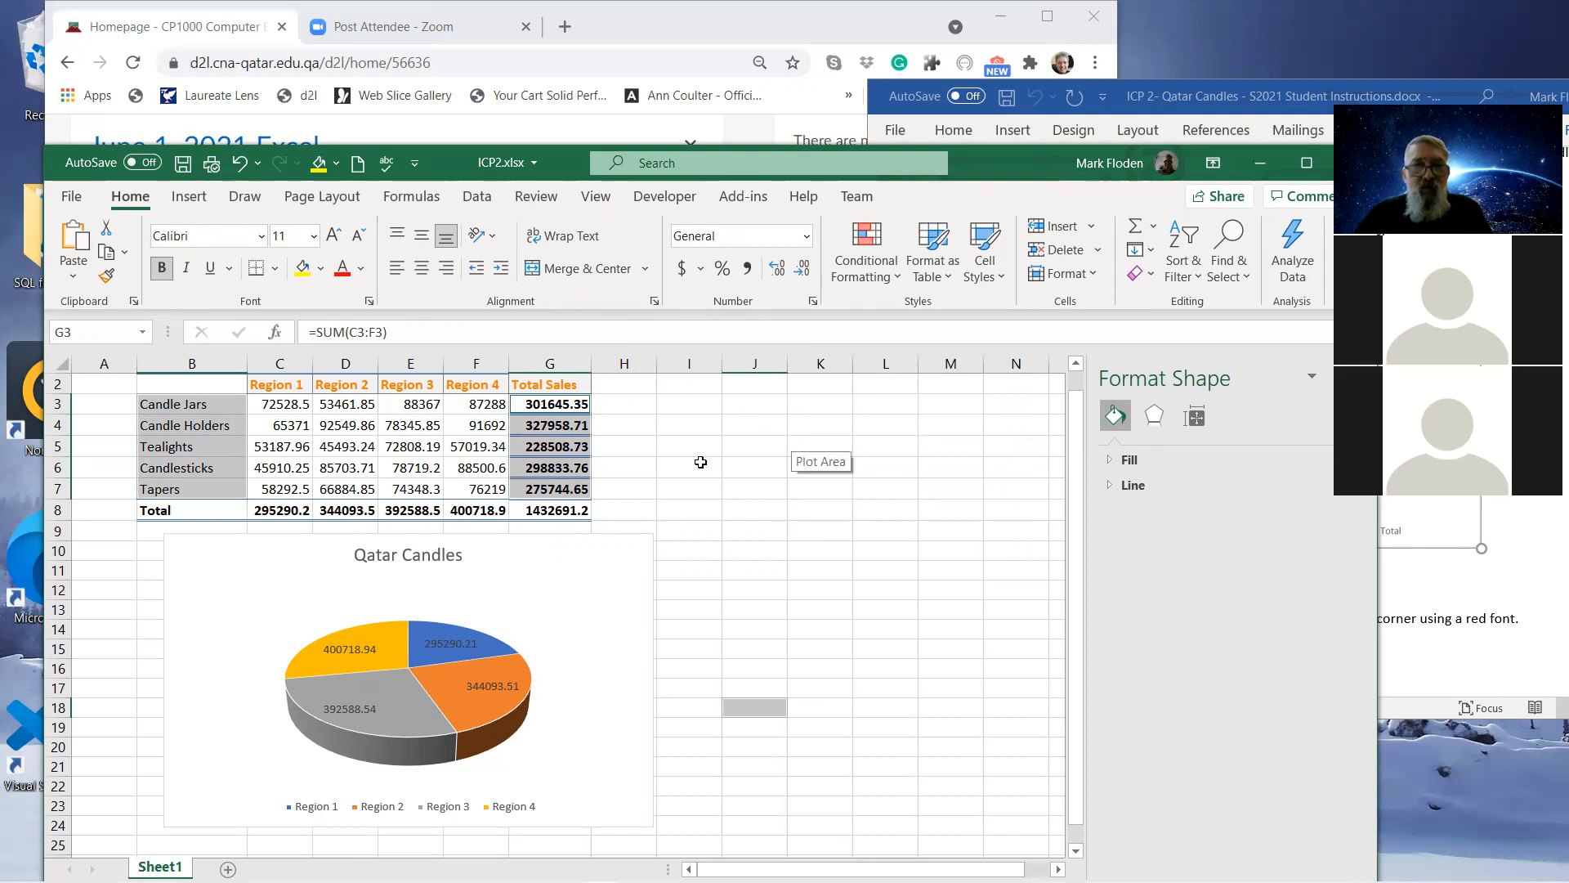
Try to get recommended charts for the selected item names and total sales, and clear the cell selection.
scroll(1083, 417, up, 1)
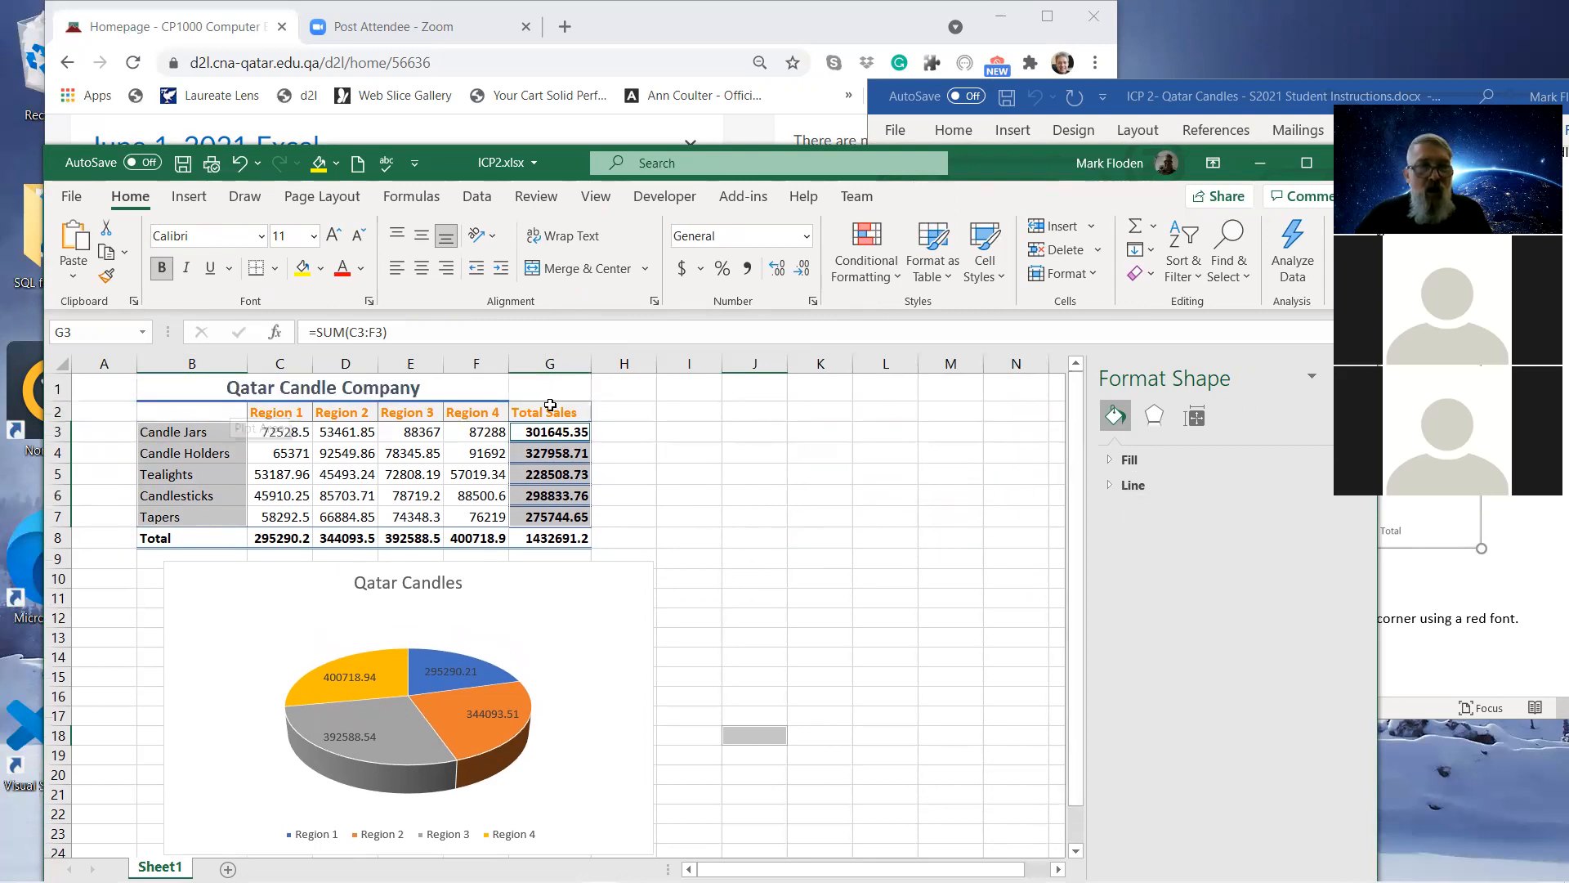
click(189, 196)
click(533, 258)
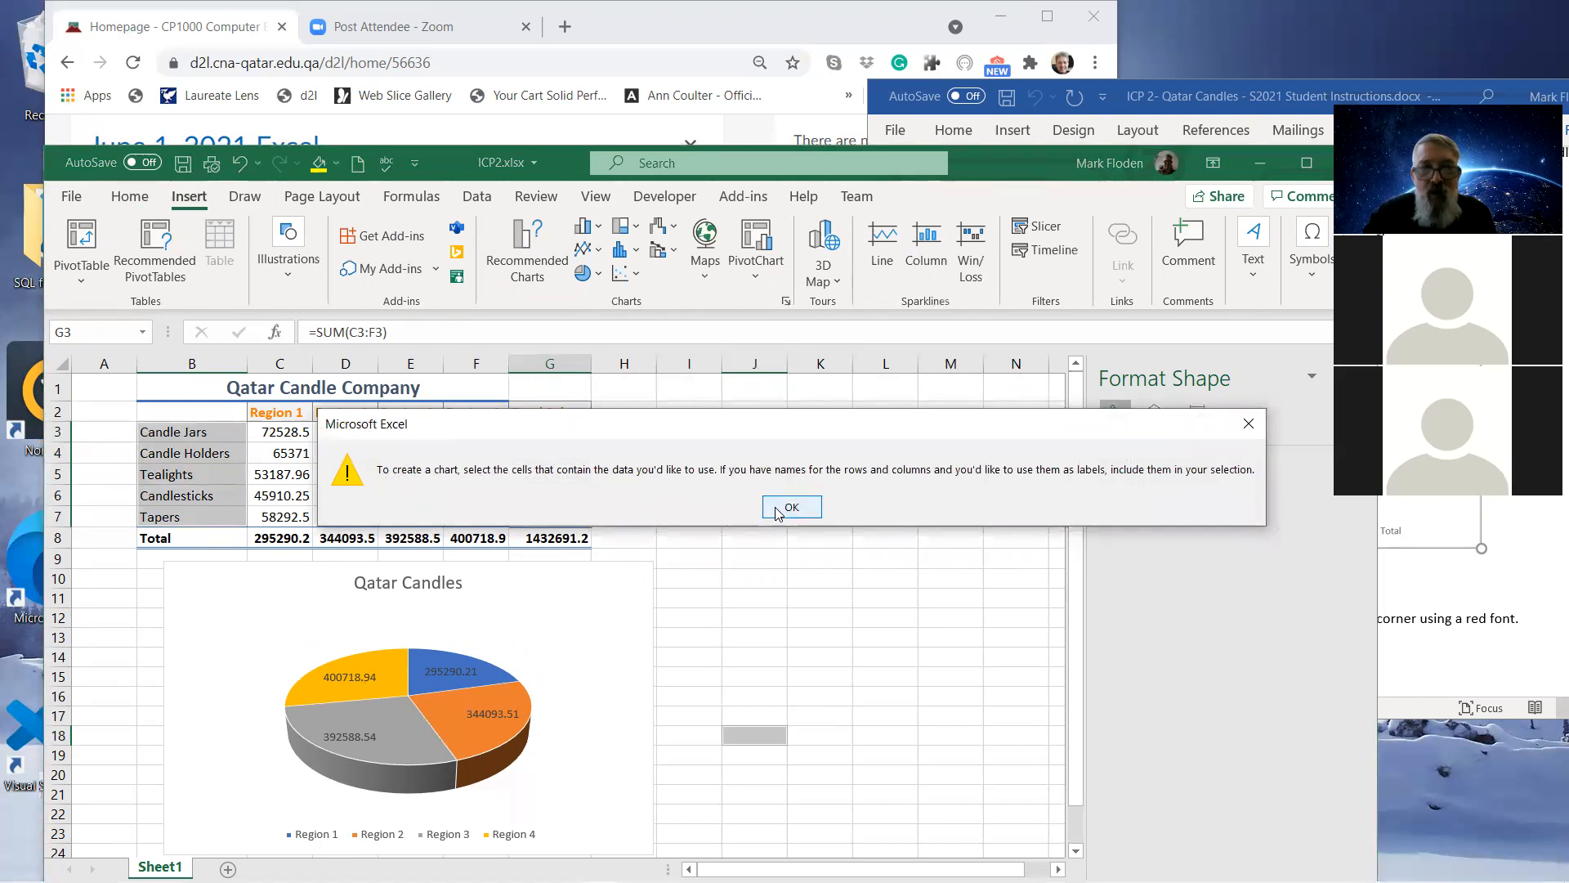
click(1247, 425)
click(725, 597)
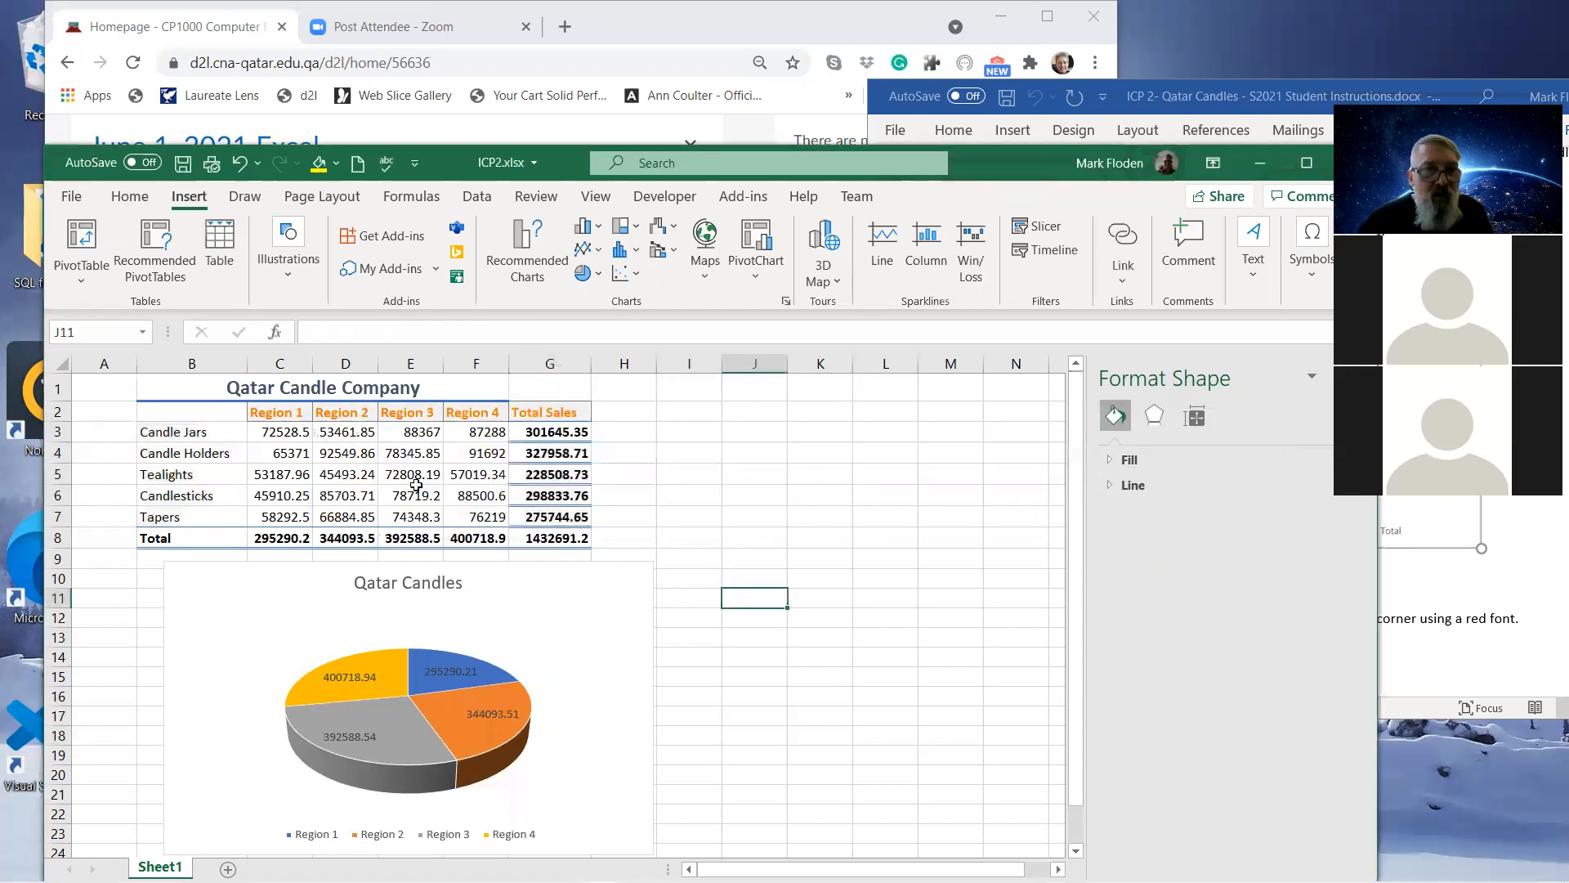
Insert a 3-D pie chart from the item names B3:B7 and total sales G3:G7, and place it beside the table from column H.
drag(142, 432, 144, 511)
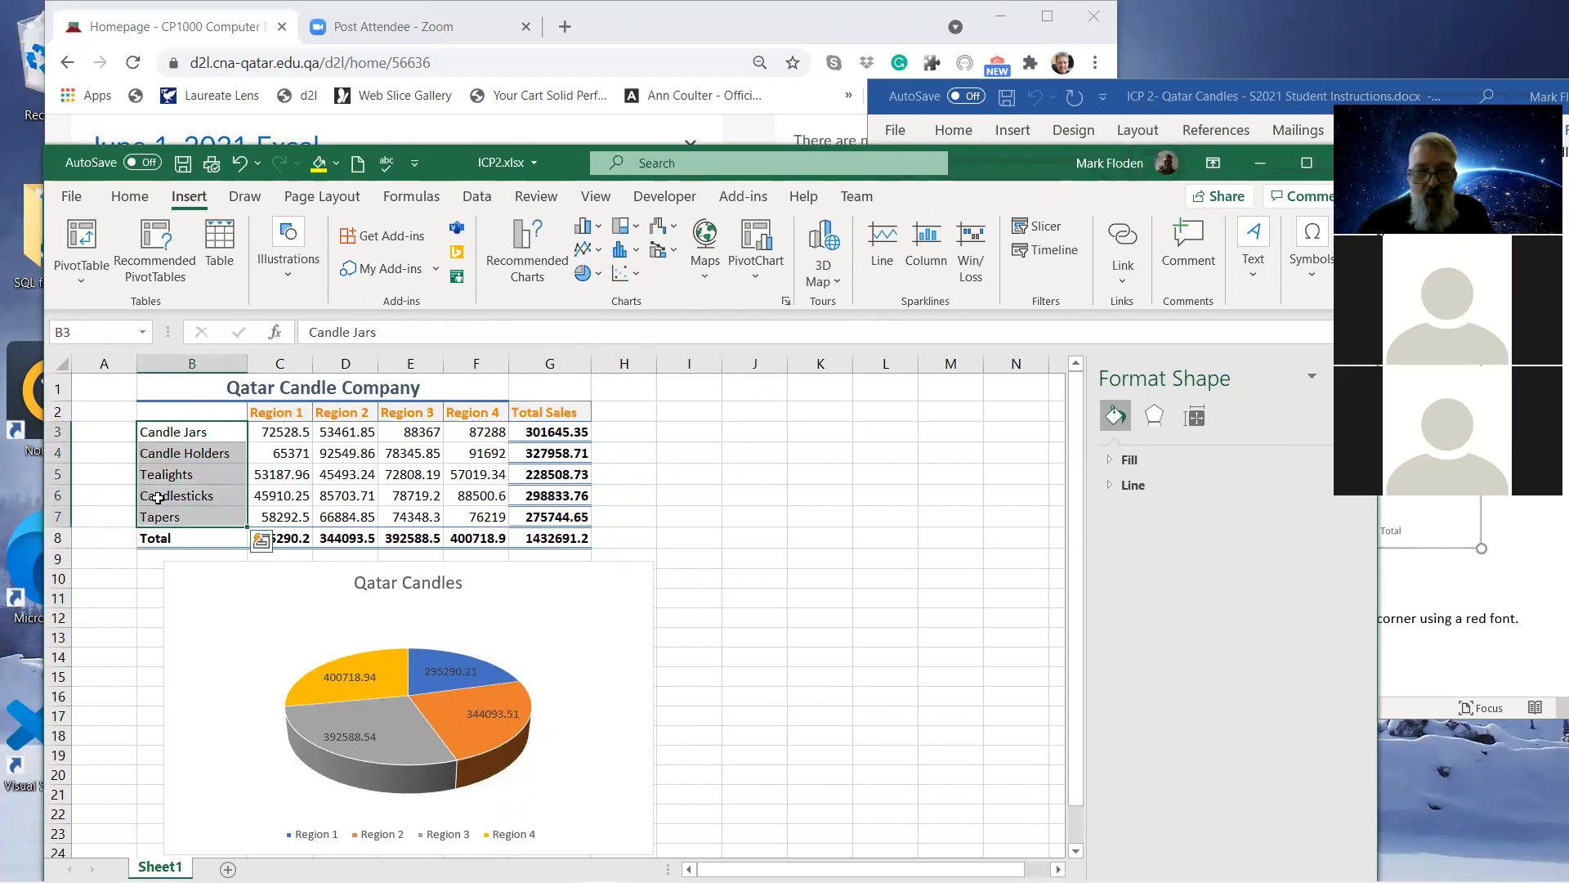
drag(540, 433, 545, 517)
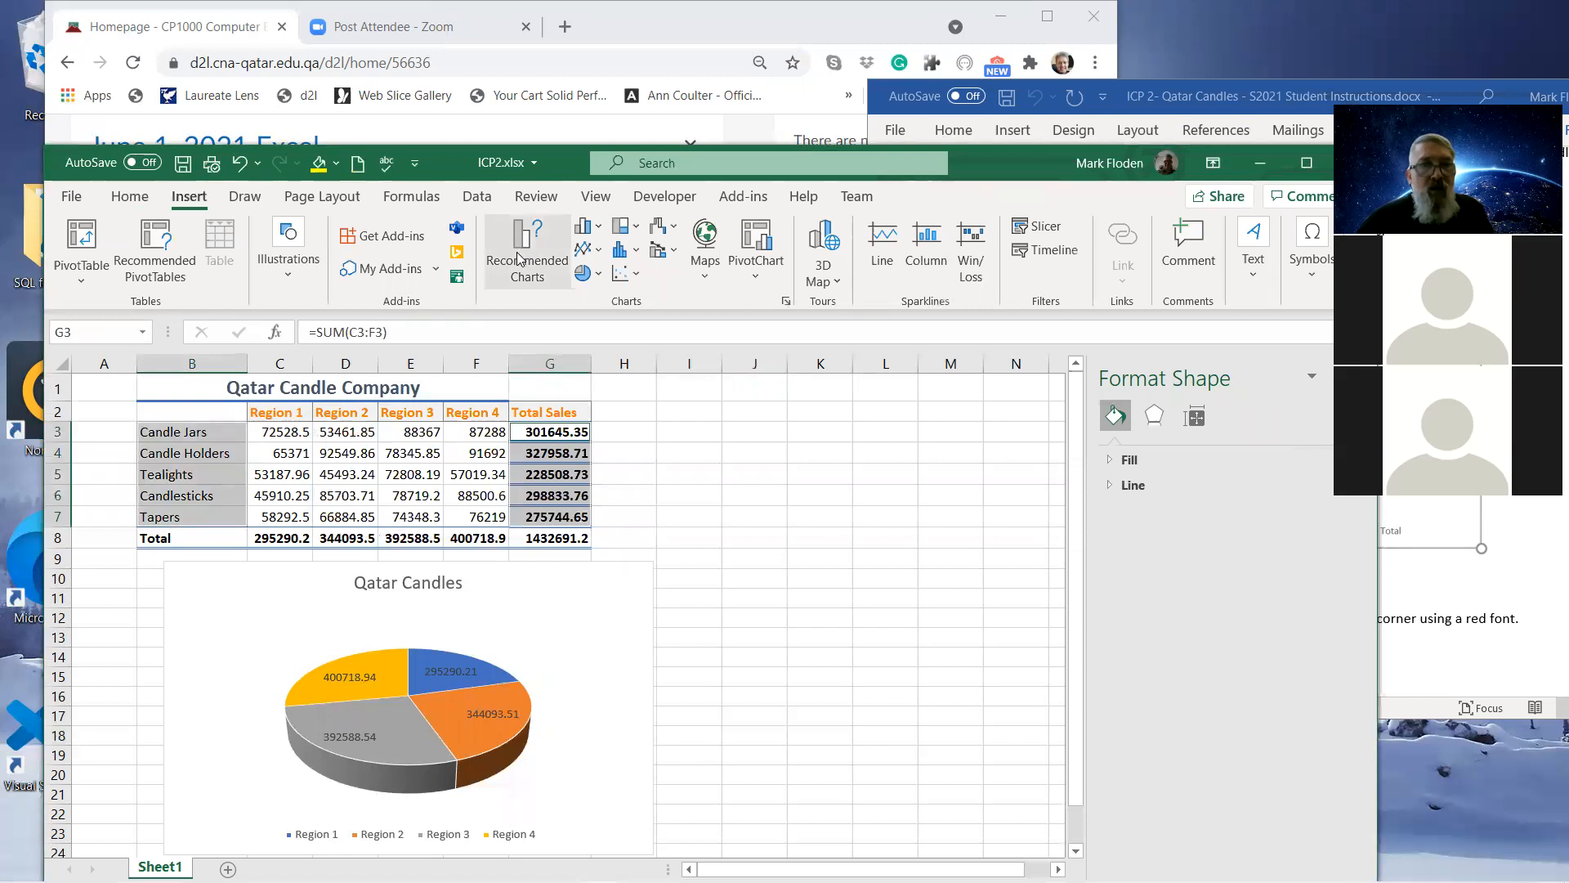
click(585, 273)
click(600, 445)
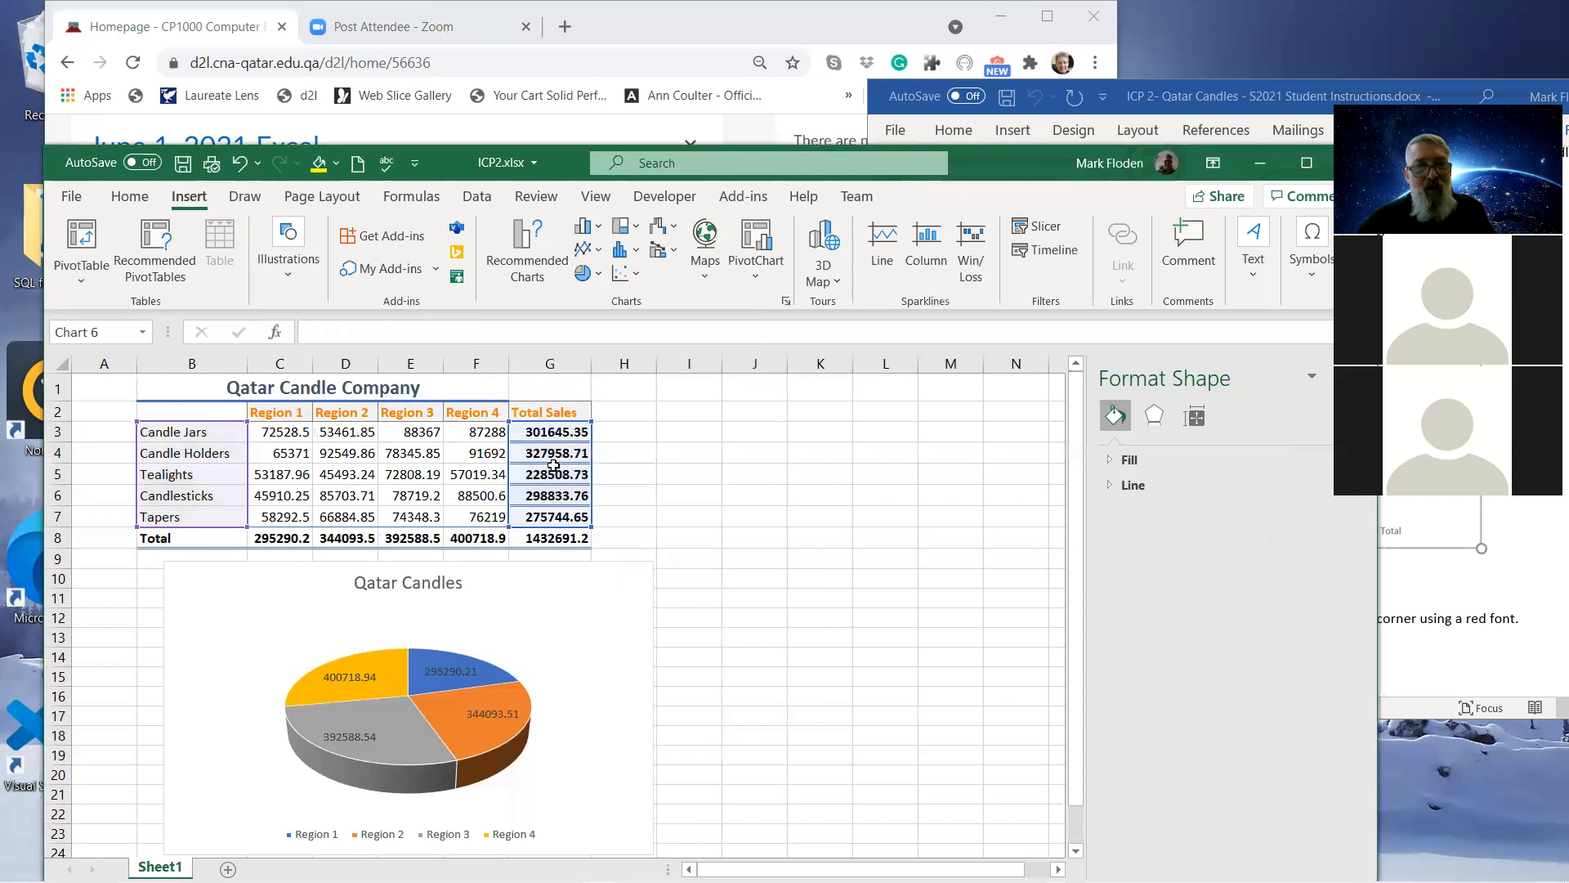
drag(476, 496, 777, 437)
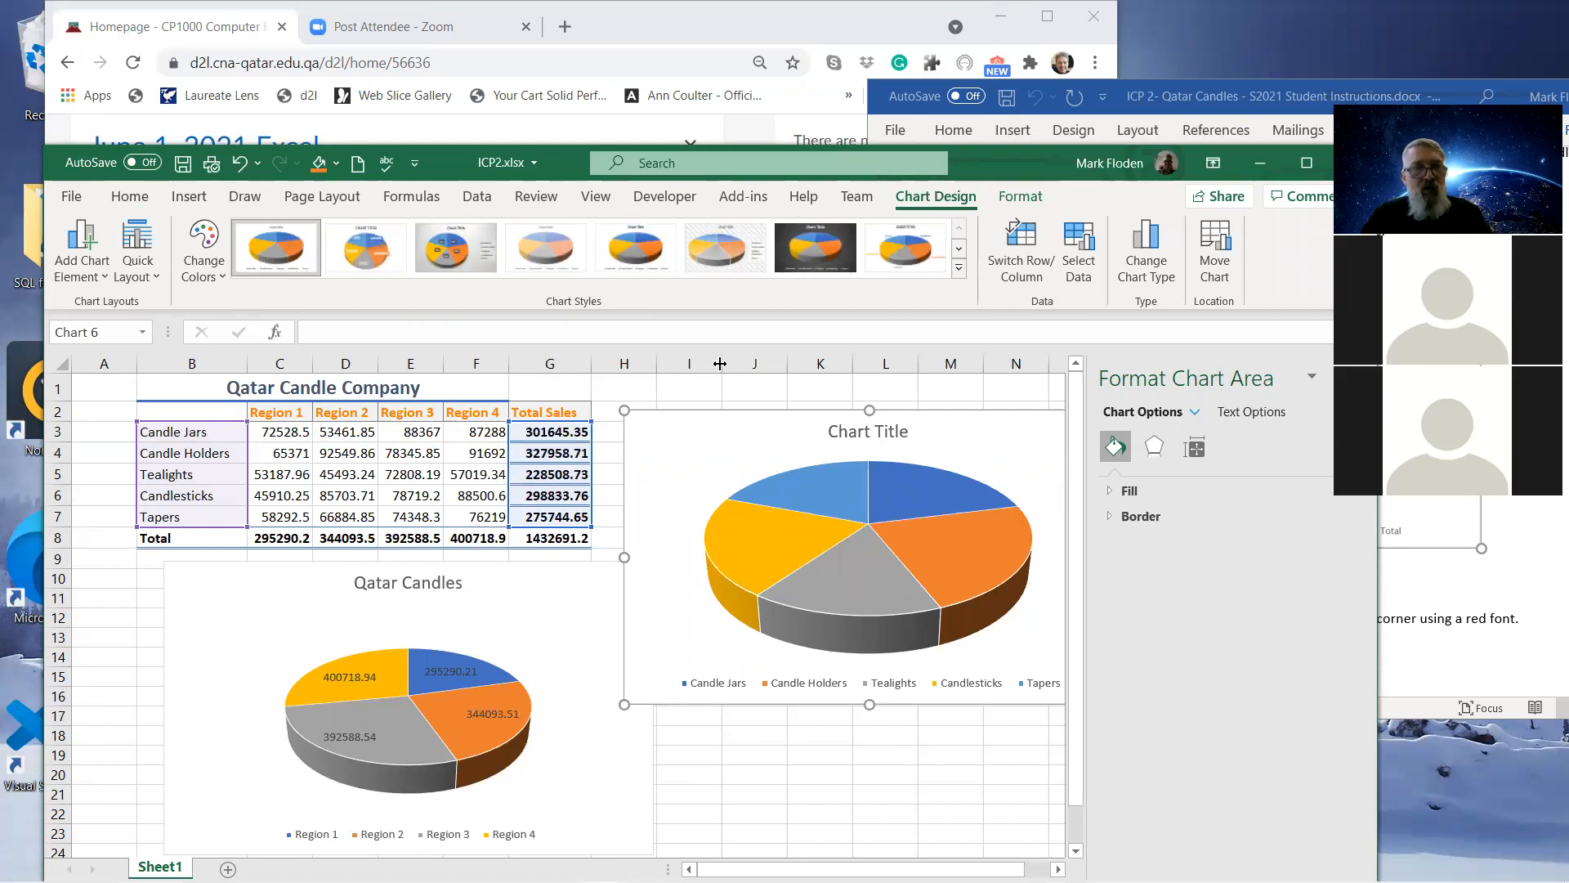
Delete the second pie chart showing total sales per candle item, keeping the Qatar Candles chart below the table.
click(695, 482)
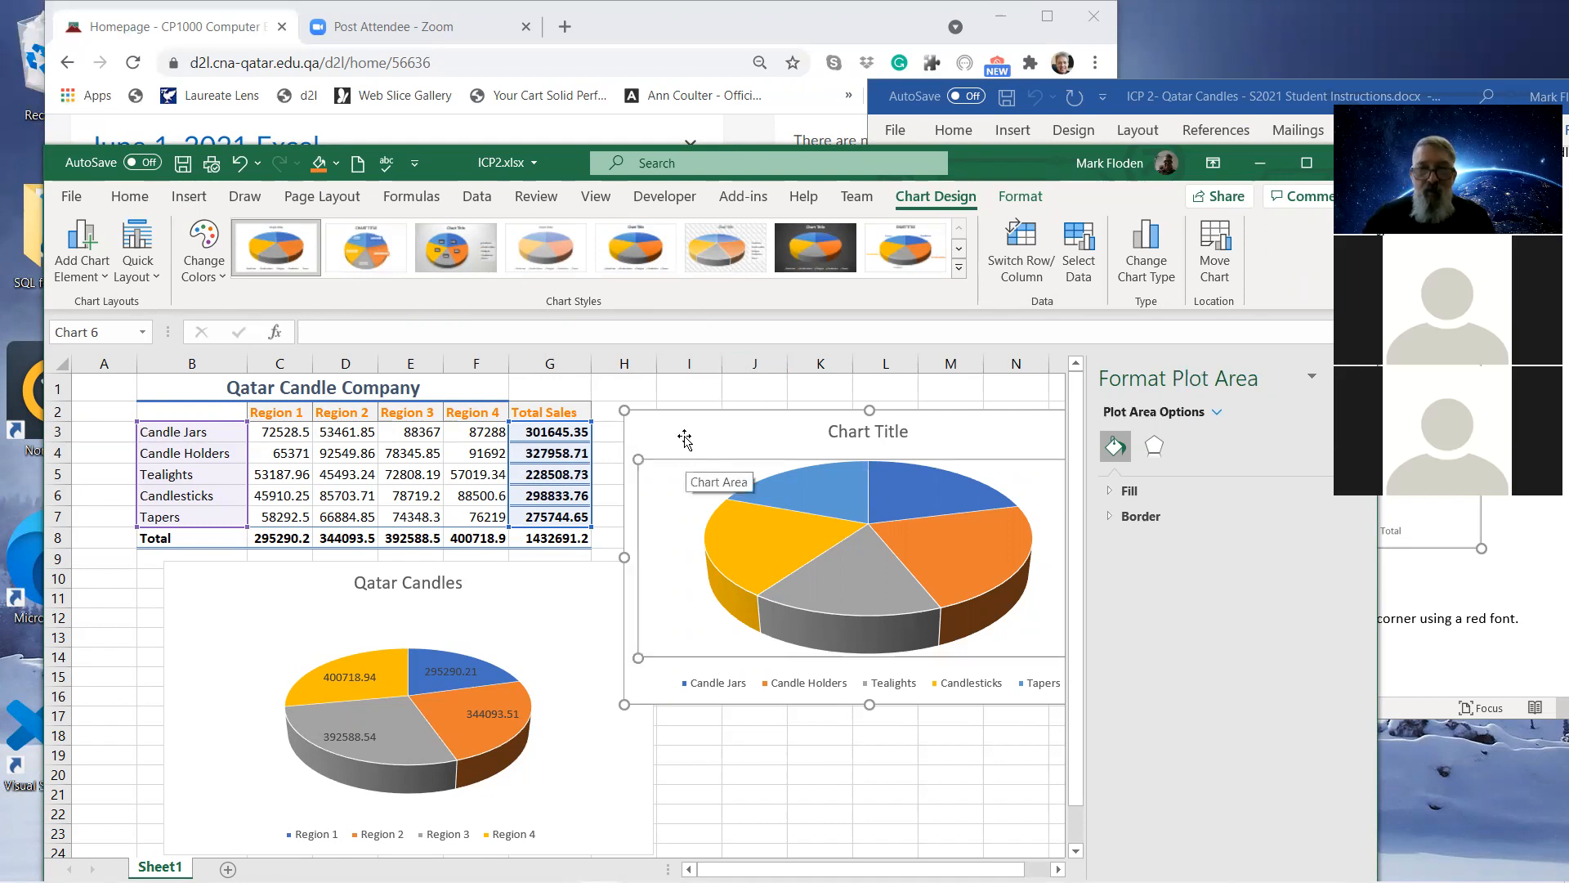
click(685, 439)
key(Delete)
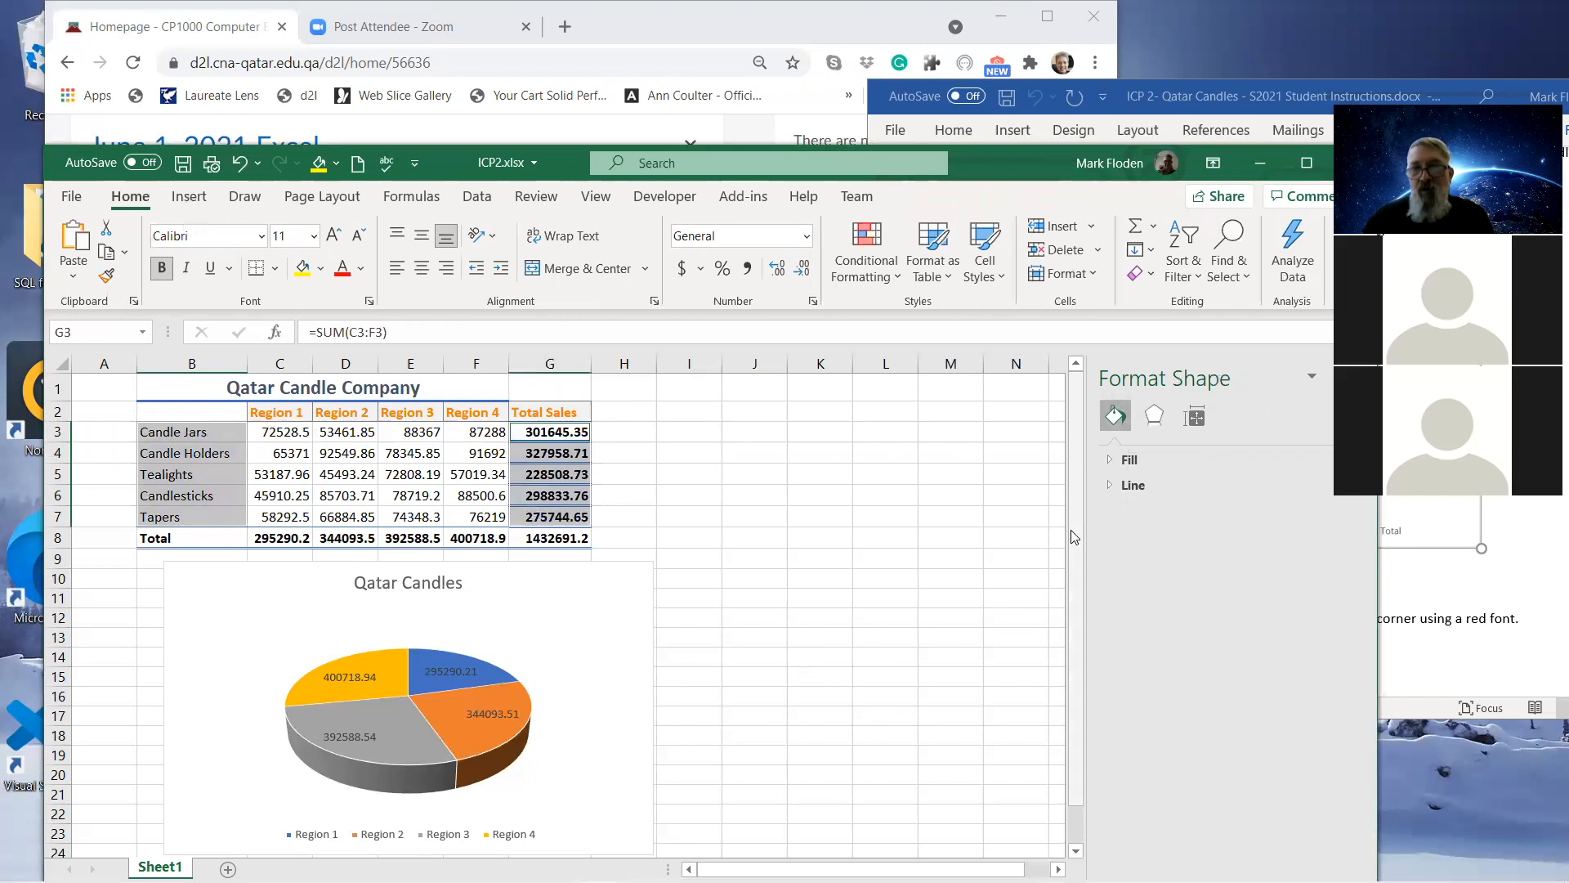
scroll(1055, 556, down, 1)
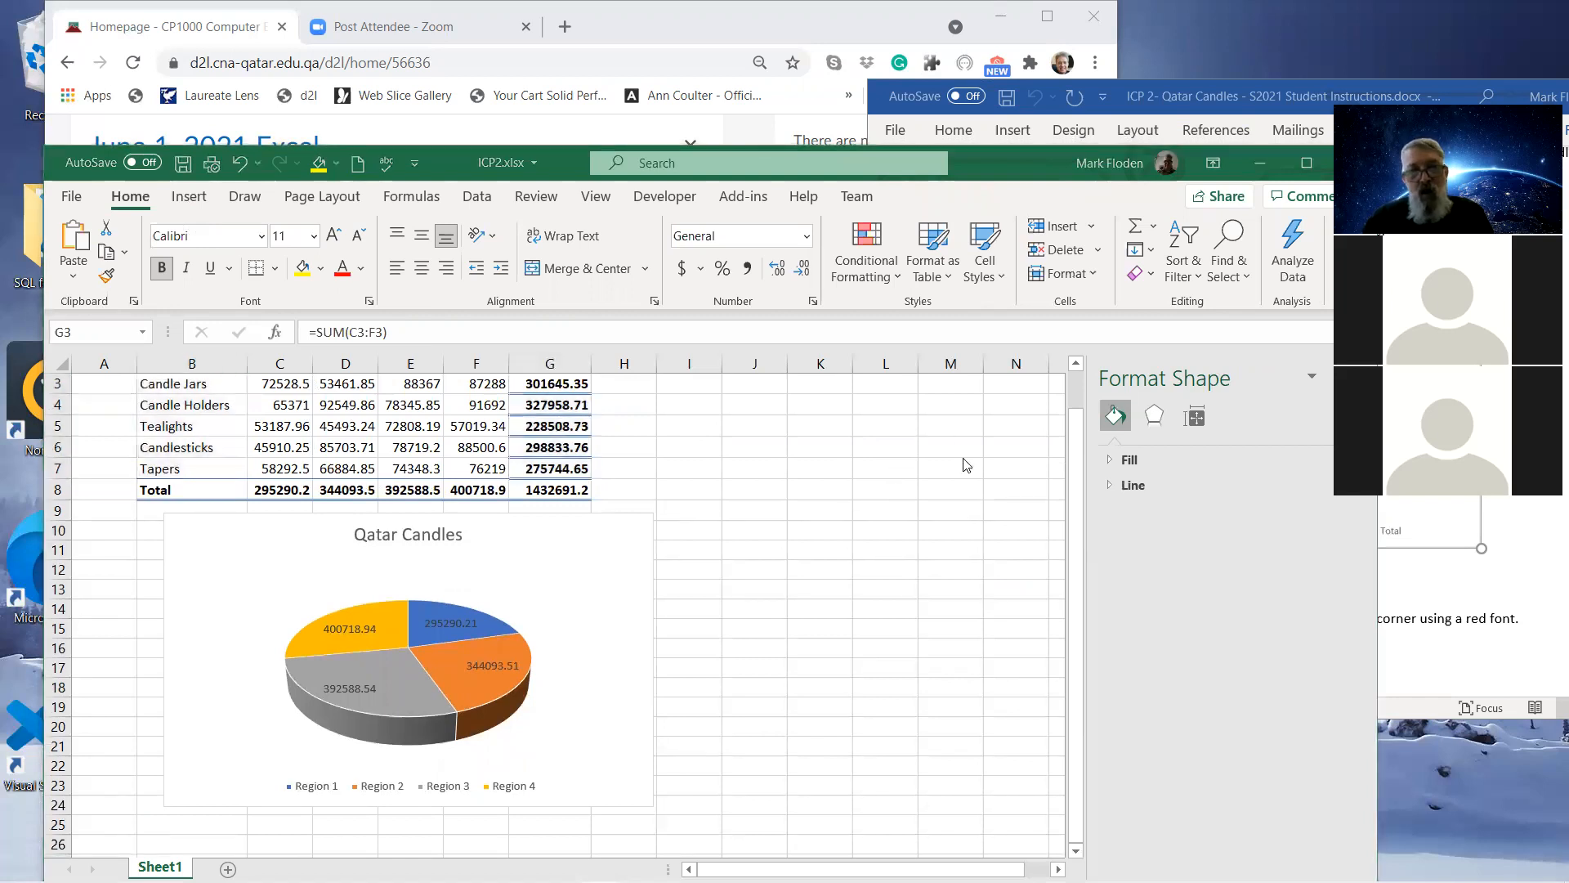
scroll(1073, 395, up, 1)
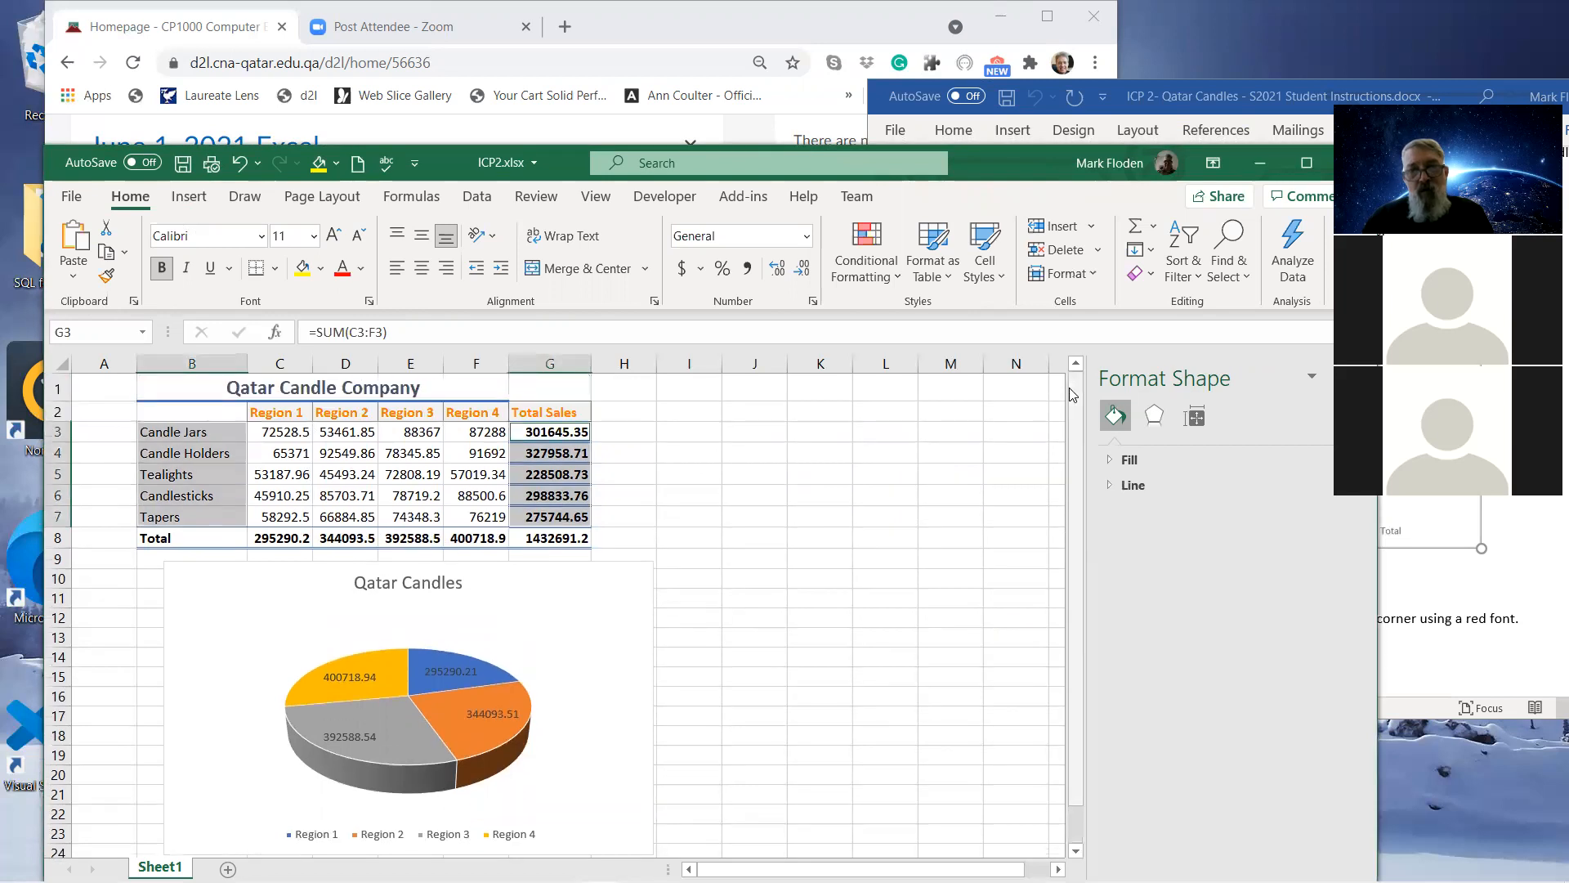